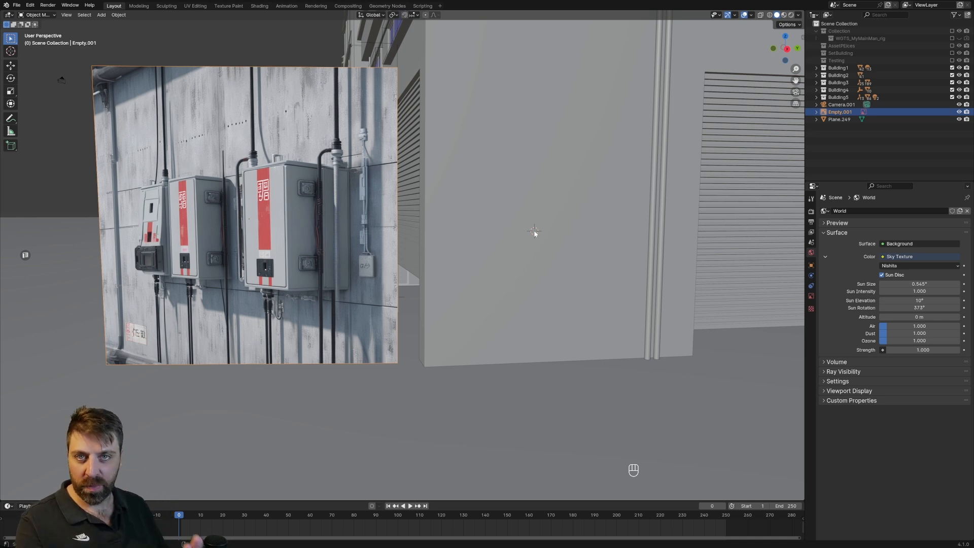
Add a cube beside the reference image and exclude the Building1 to Building5 collections from the view layer.
key("shift+a")
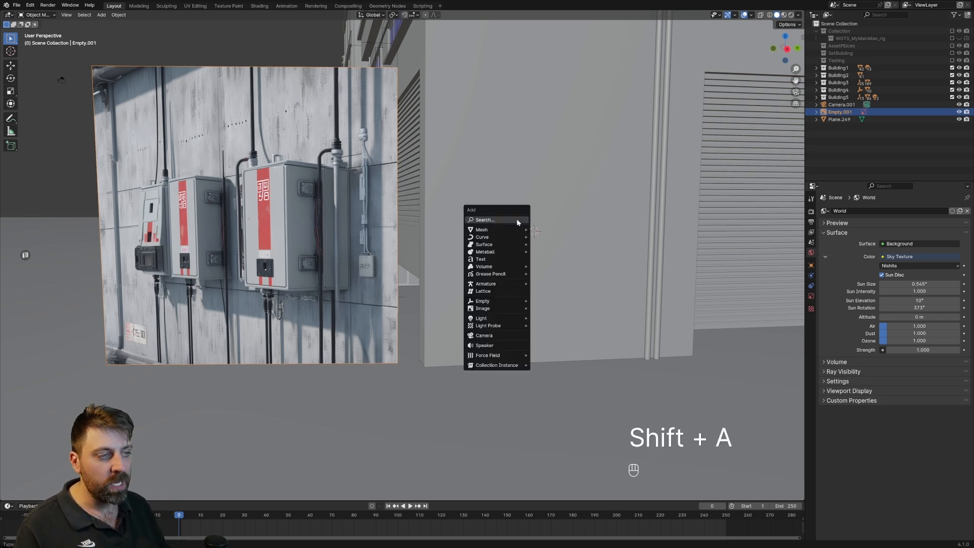
mouse_move(516, 229)
left_click(572, 236)
middle_click_drag(571, 237, 595, 306)
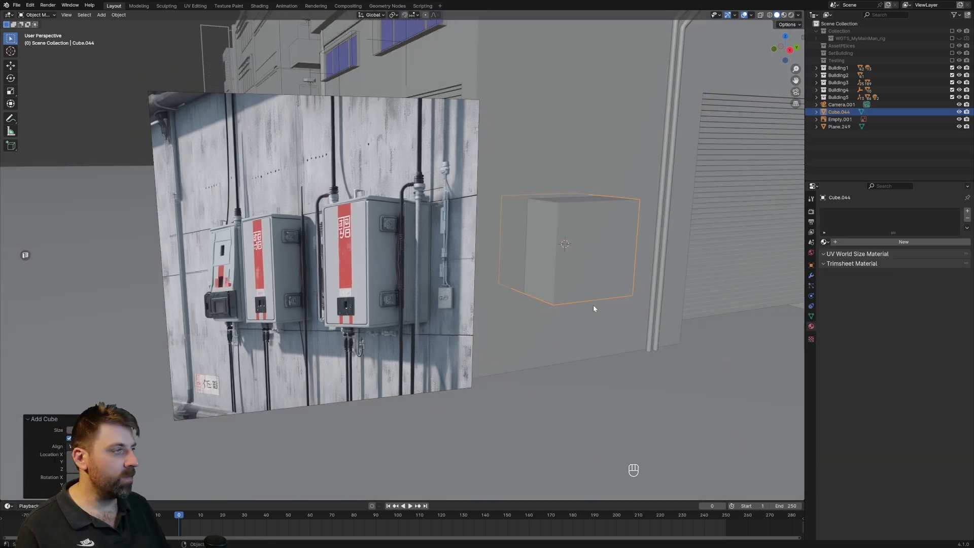
left_click_drag(952, 67, 952, 97)
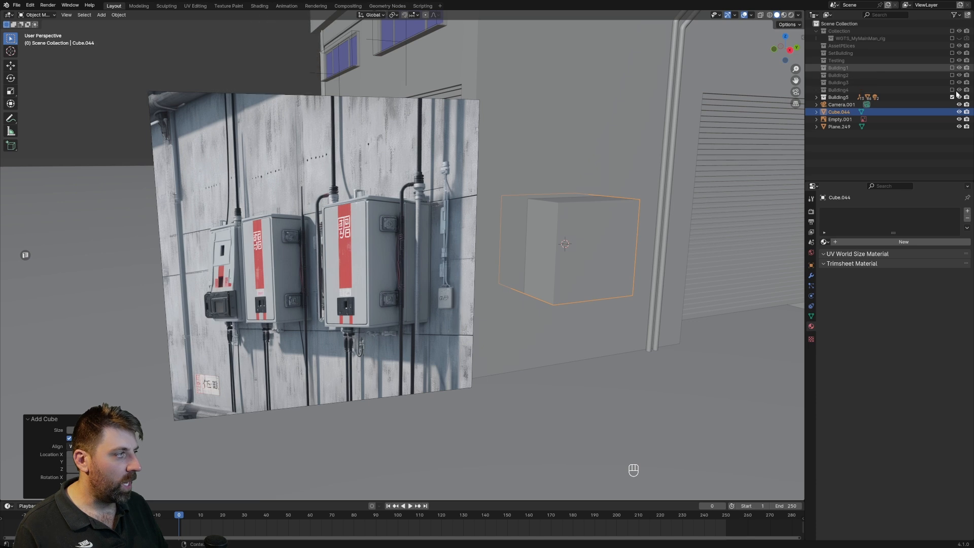
Move the cube's rear face 1 m inward along the X axis to make the box shallower.
middle_click_drag(683, 252, 439, 286)
key("Tab")
key("3")
left_click(389, 270)
middle_click_drag(439, 286, 469, 281)
scroll(453, 292, "up", 2)
key("g")
key("y")
key("x")
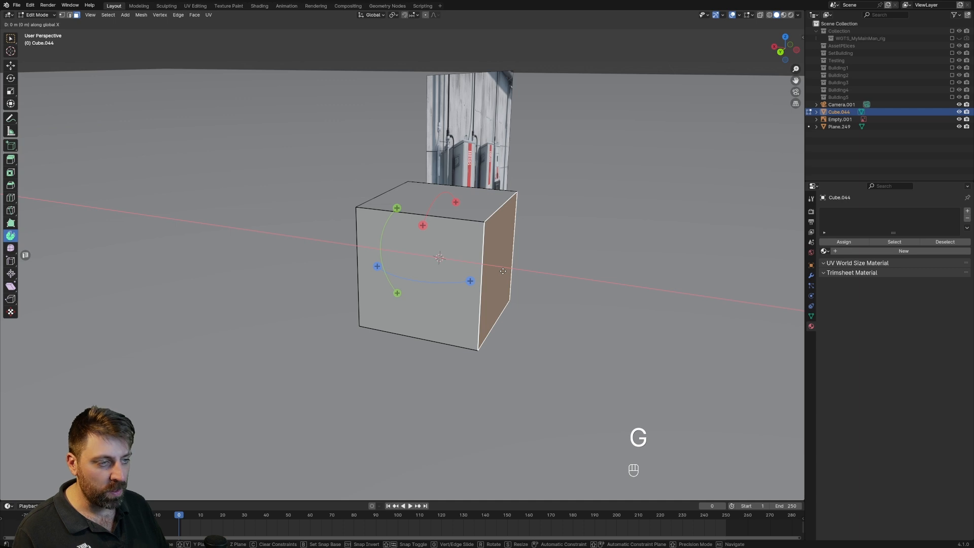
key("1")
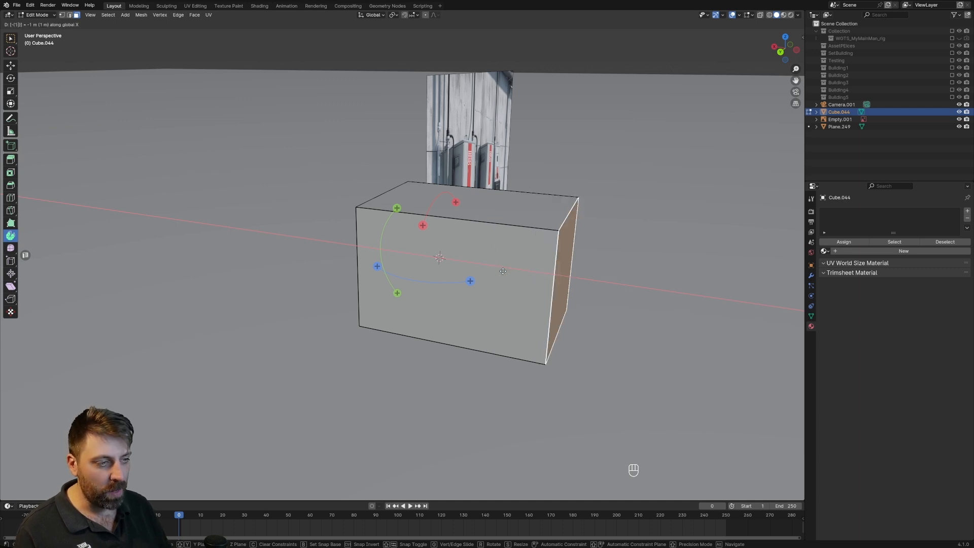
key("minus")
key("Return")
Scale the whole box by 0.5 along the Y axis to narrow it.
middle_click_drag(424, 264, 440, 238)
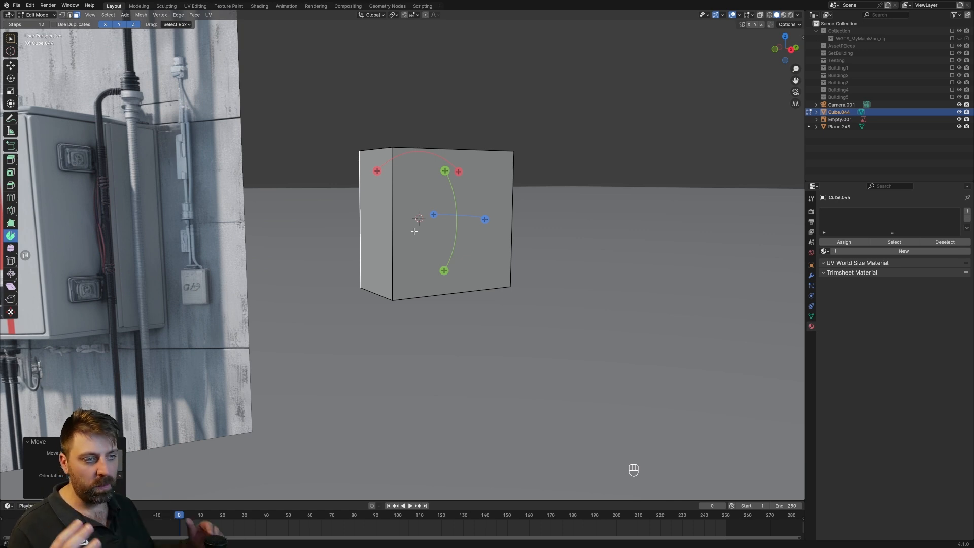
scroll(415, 232, "down", 2)
middle_click_drag(417, 233, 477, 229, "shift")
middle_click_drag(575, 259, 667, 289)
key("a")
key("s")
key("x")
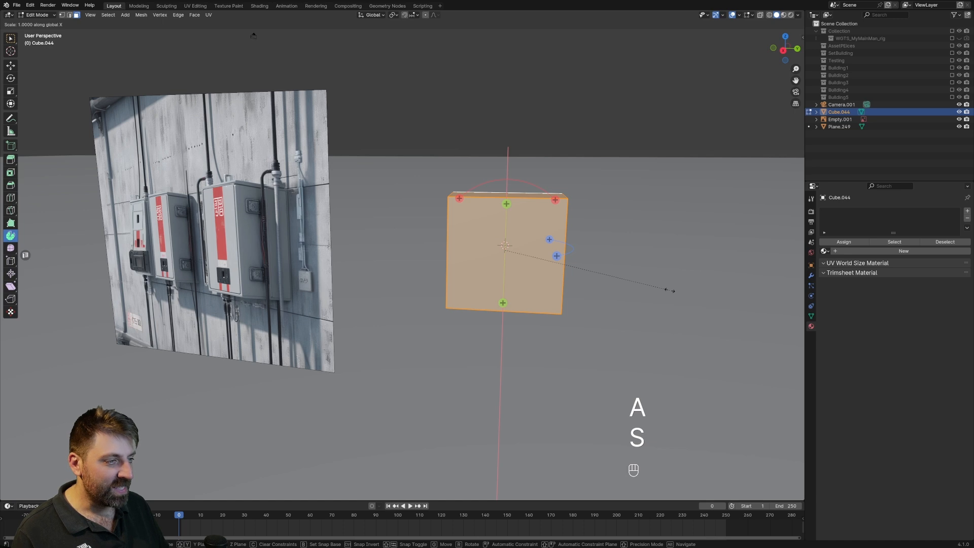
type("y.5")
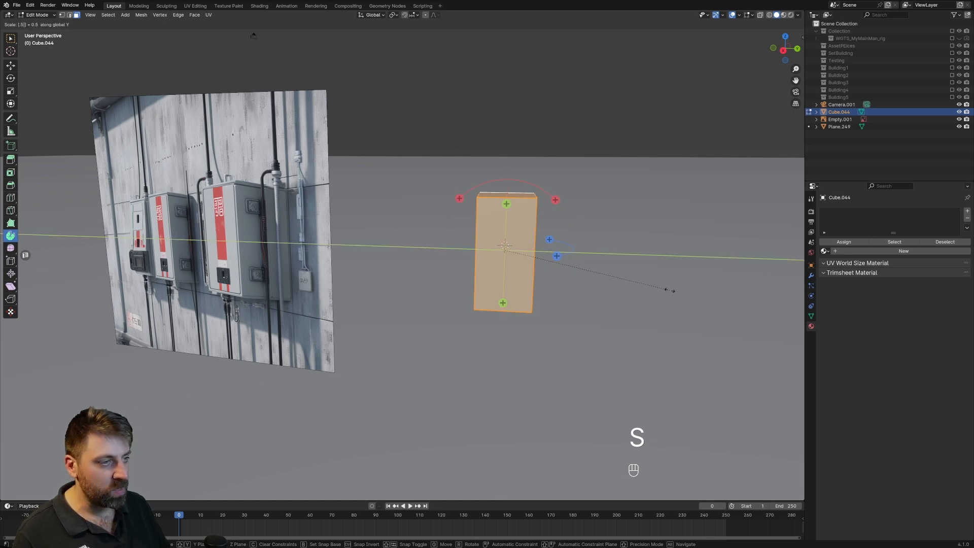
key("Return")
middle_click_drag(670, 290, 619, 303)
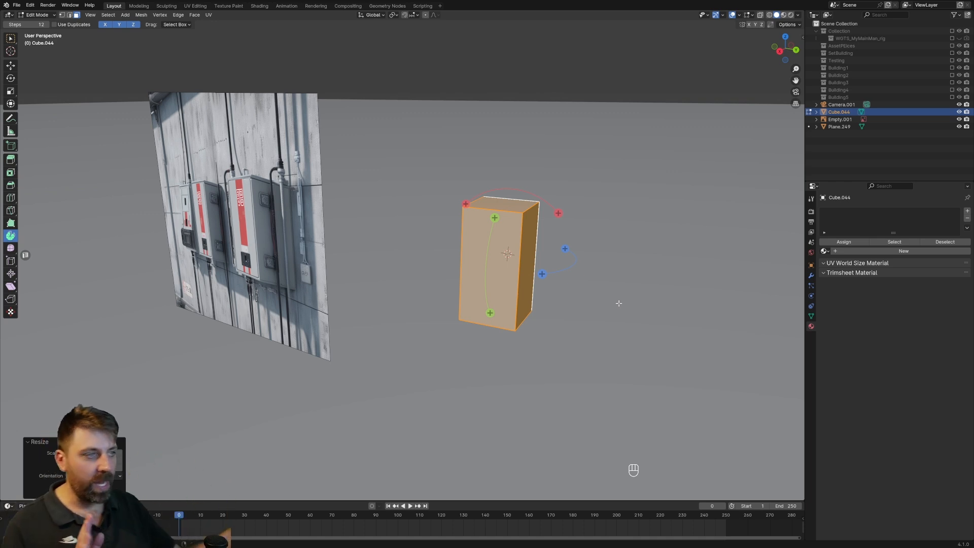
Move the box's front face slightly along the X axis to adjust the cabinet's depth to the reference.
middle_click_drag(618, 302, 415, 305)
left_click(421, 303)
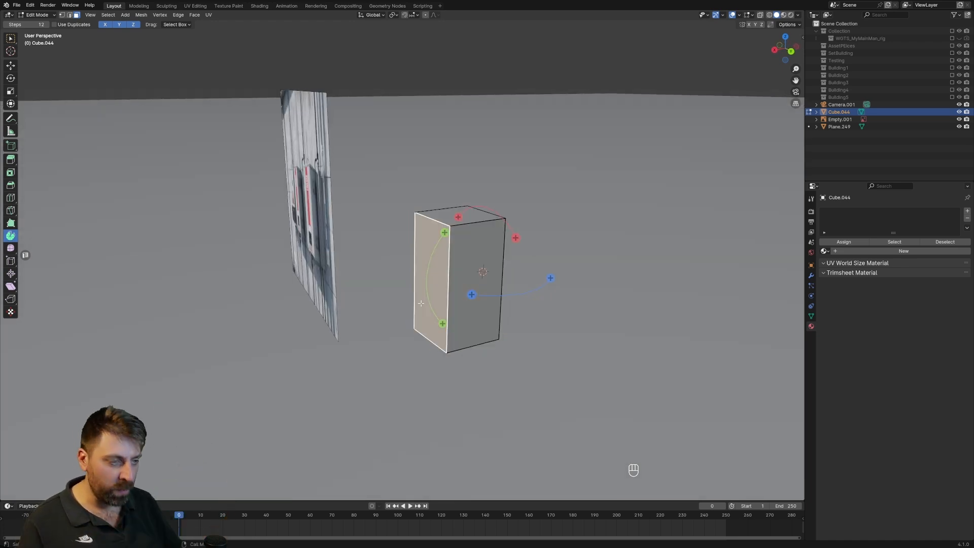
key("g")
key("x")
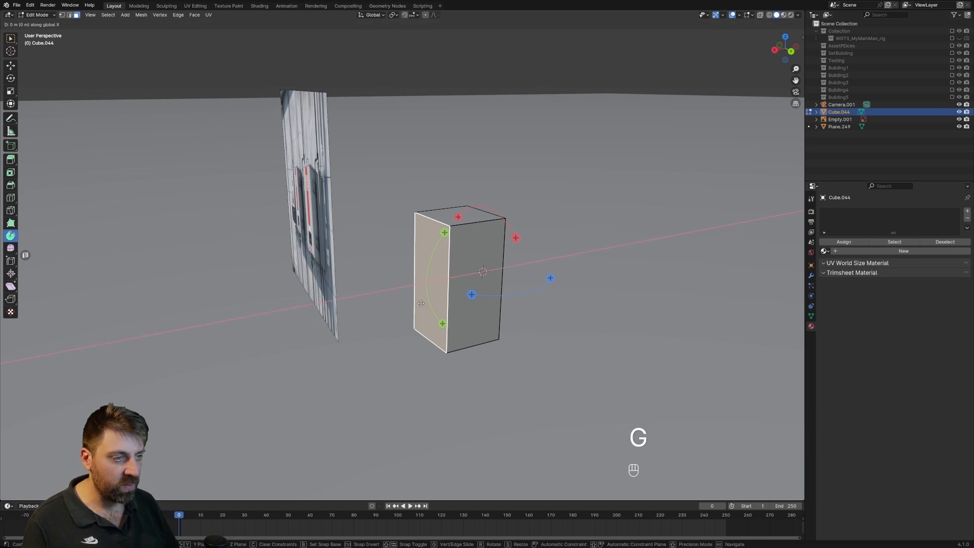
left_click(424, 302)
middle_click_drag(424, 302, 476, 306)
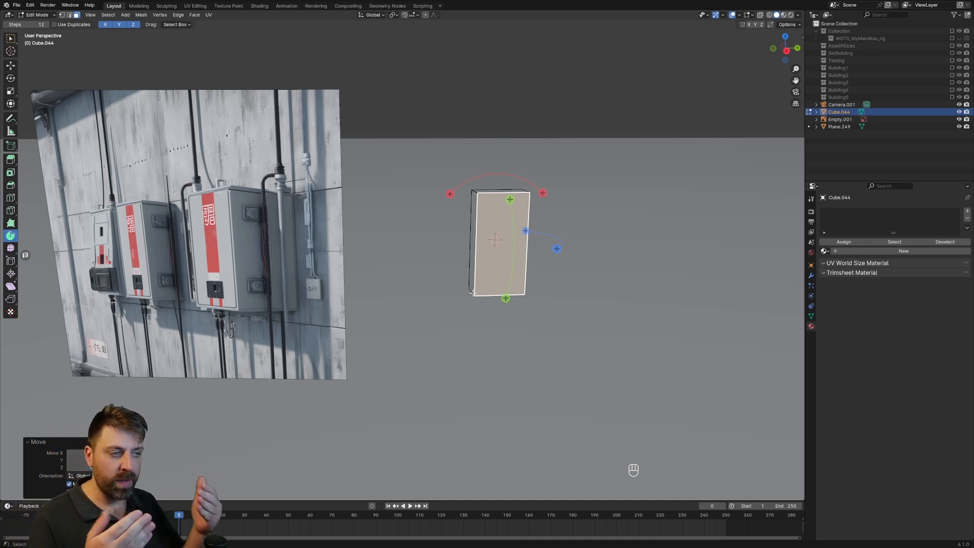
Inset the box's front face by a small margin to form a narrow frame around the door opening.
scroll(475, 294, "up", 1)
middle_click_drag(474, 295, 363, 303)
scroll(442, 295, "up", 3)
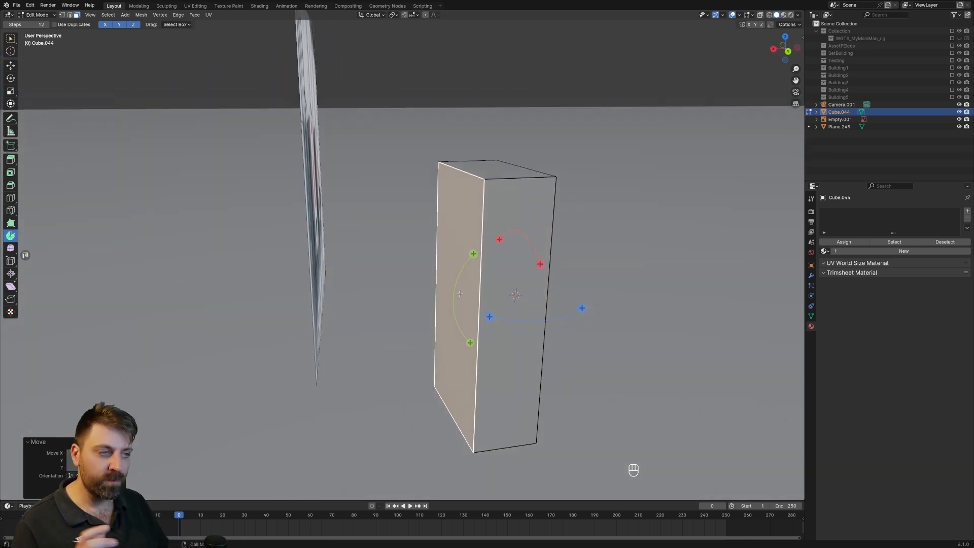
middle_click_drag(553, 314, 607, 288)
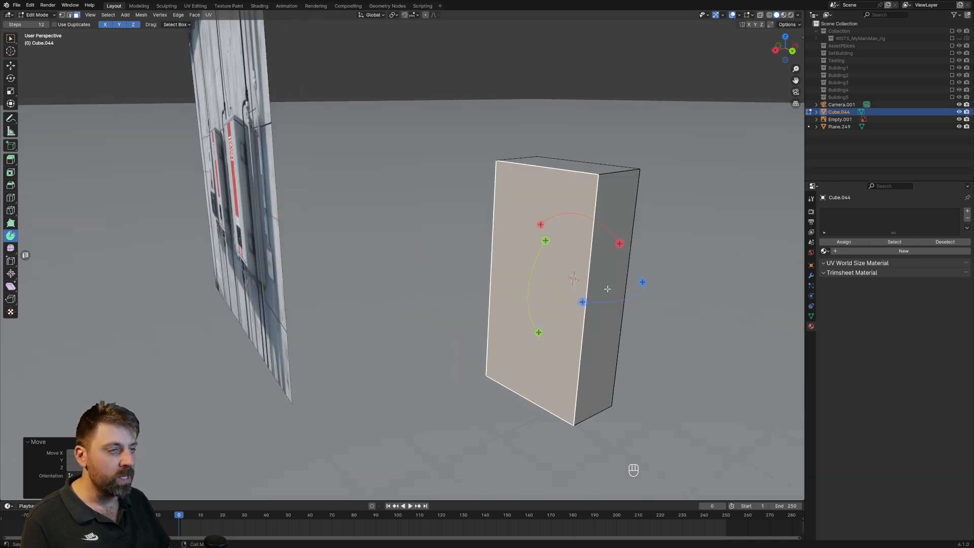
key("i")
left_click(704, 268, "shift")
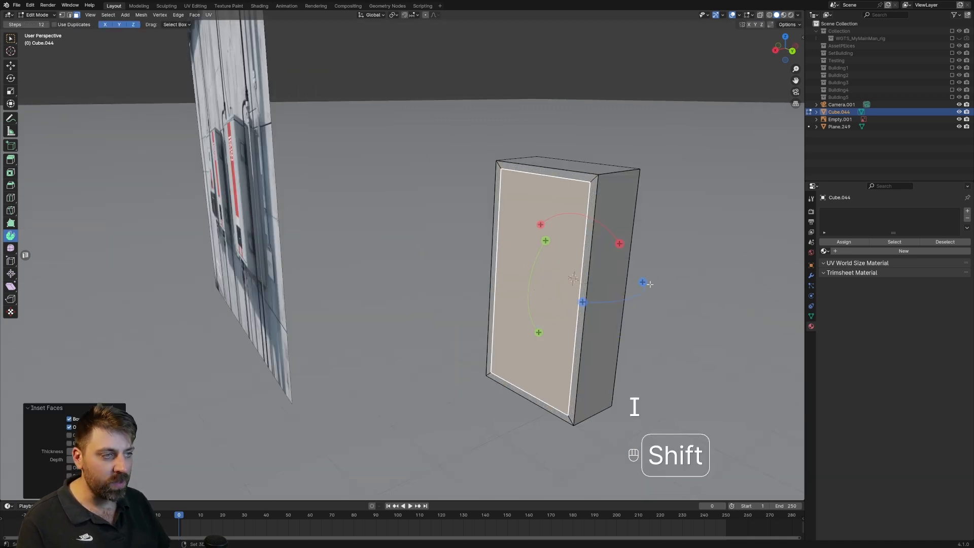
Duplicate the inset front face and place the copy in front of the box along the X axis.
scroll(554, 319, "down", 2)
middle_click_drag(555, 319, 531, 280, "shift")
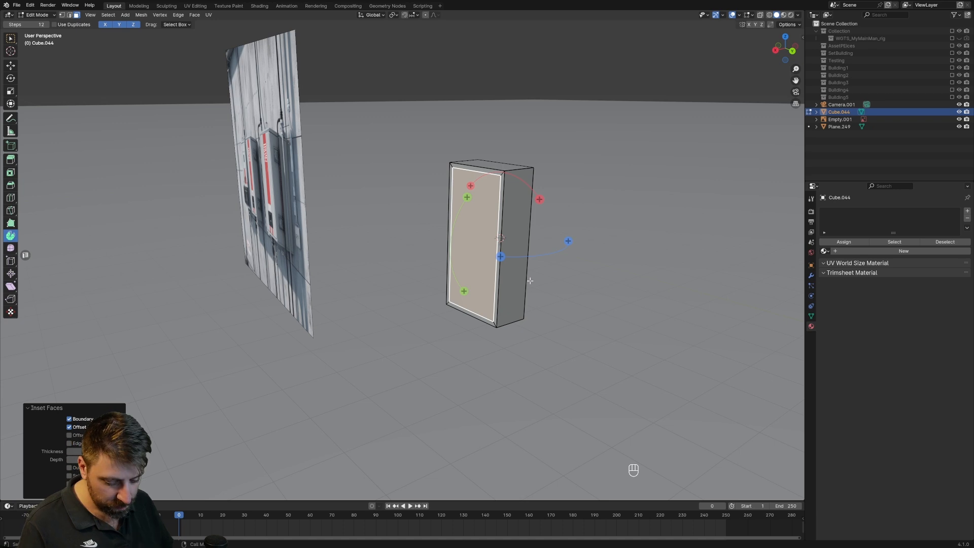
key("shift+d")
key("x")
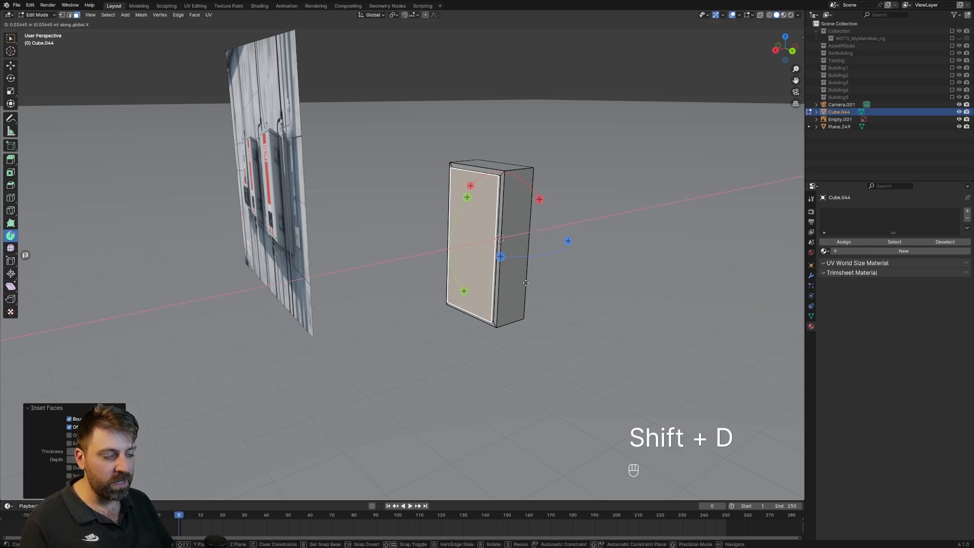
left_click(457, 321)
Delete the original inset face from the box to open its front.
key("3")
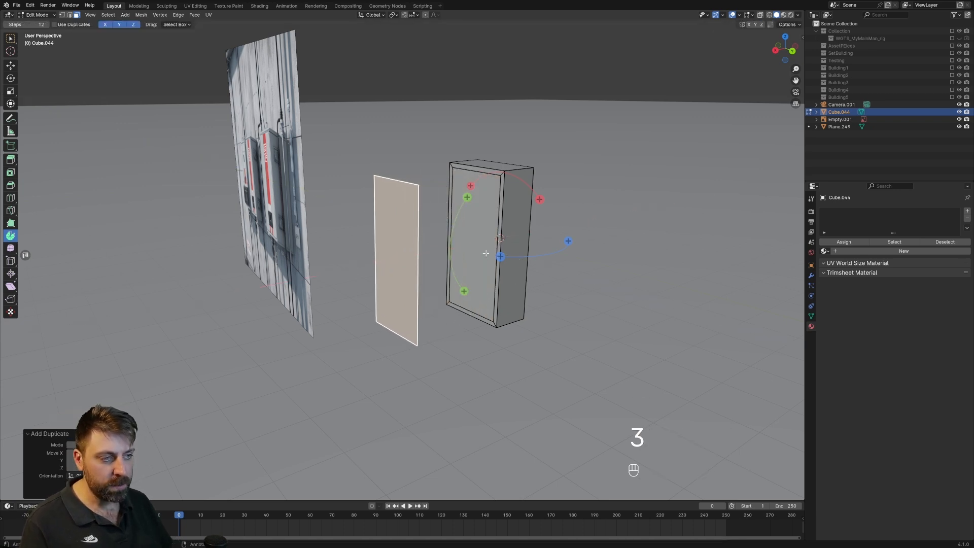
left_click(484, 252)
key("Delete")
left_click(482, 264)
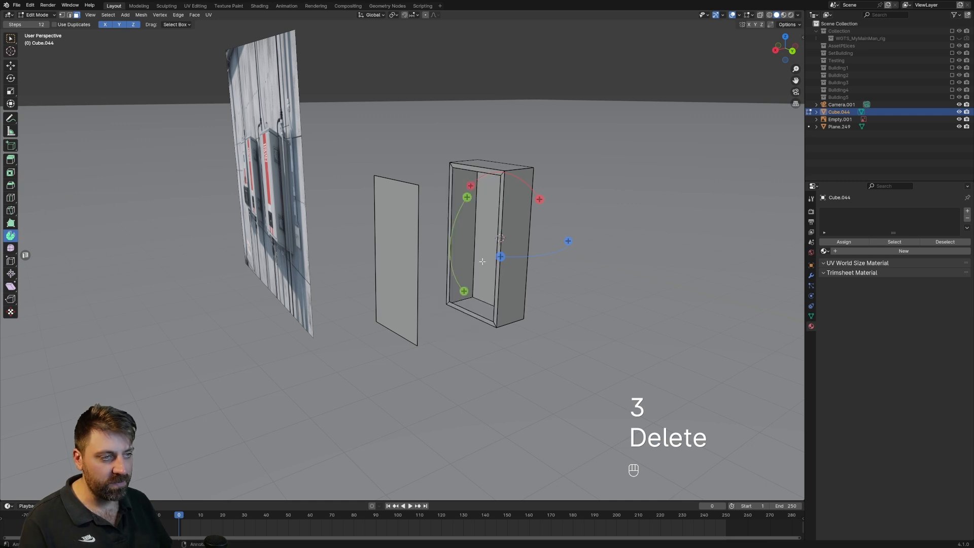
Bevel the box's four front-to-back corner edges with several segments to round the corners.
left_click(10, 40)
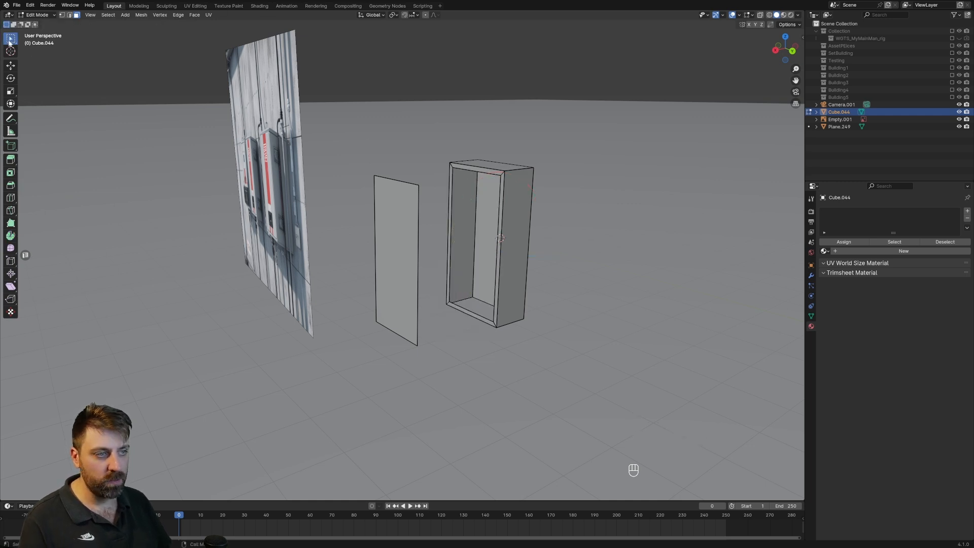
middle_click_drag(574, 243, 430, 324)
scroll(430, 324, "up", 3)
key("2")
left_click(406, 243, "alt")
left_click(351, 278, "alt+shift")
left_click(377, 421, "alt+shift")
middle_click_drag(419, 470, 426, 456, "shift")
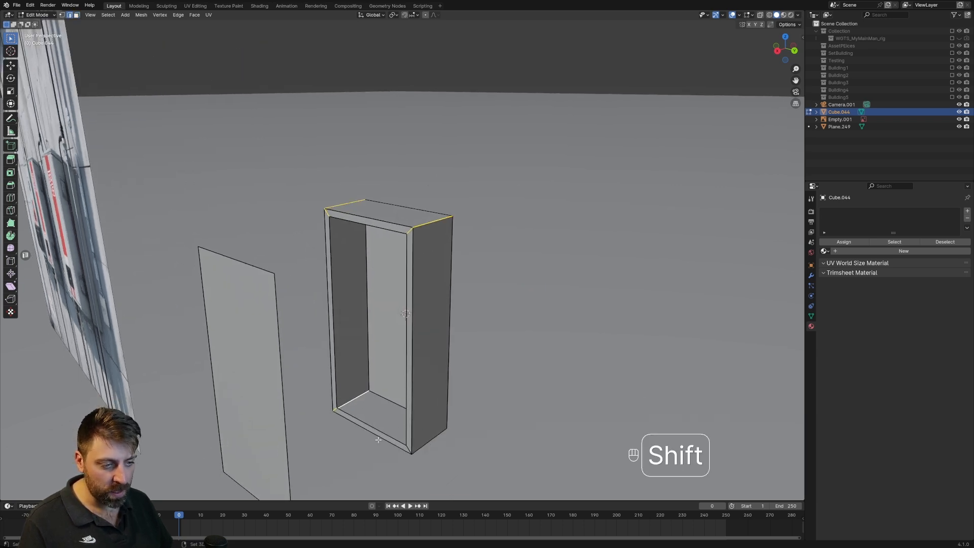
left_click(435, 439, "alt+shift")
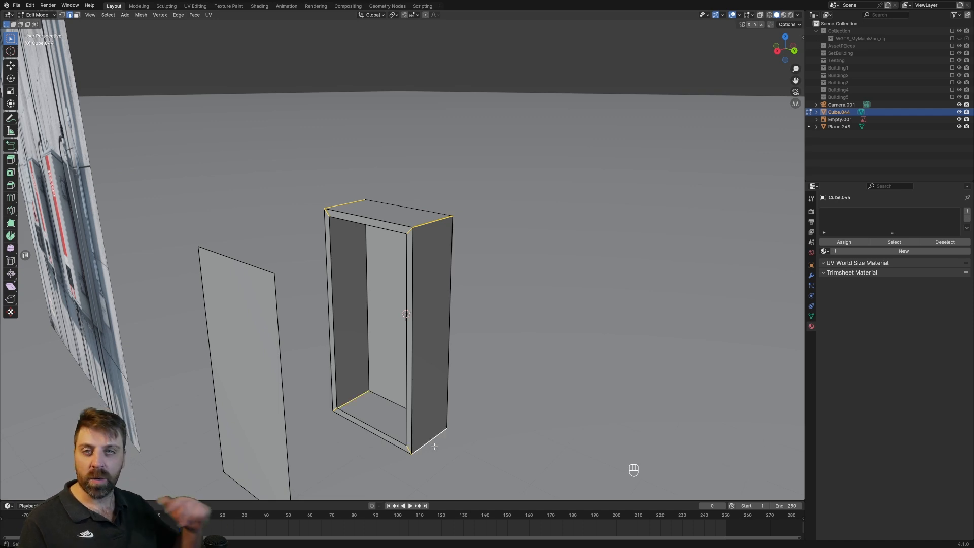
key("ctrl+b")
scroll(449, 459, "up", 2)
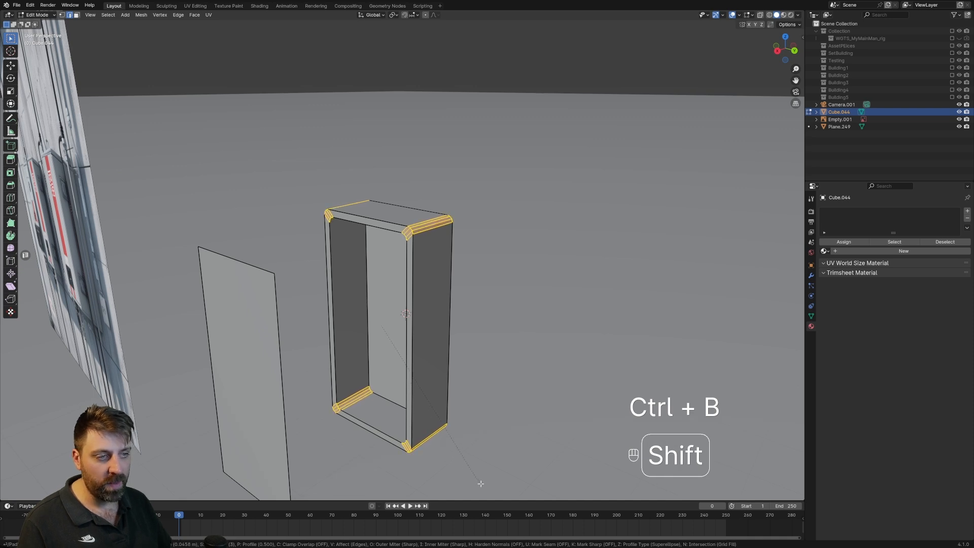
left_click(457, 450)
key("Tab")
middle_click_drag(457, 450, 140, 192)
middle_click_drag(443, 276, 531, 303)
Bevel the outer edge loops around the box's front and rear to soften both rims.
key("Tab")
key("2")
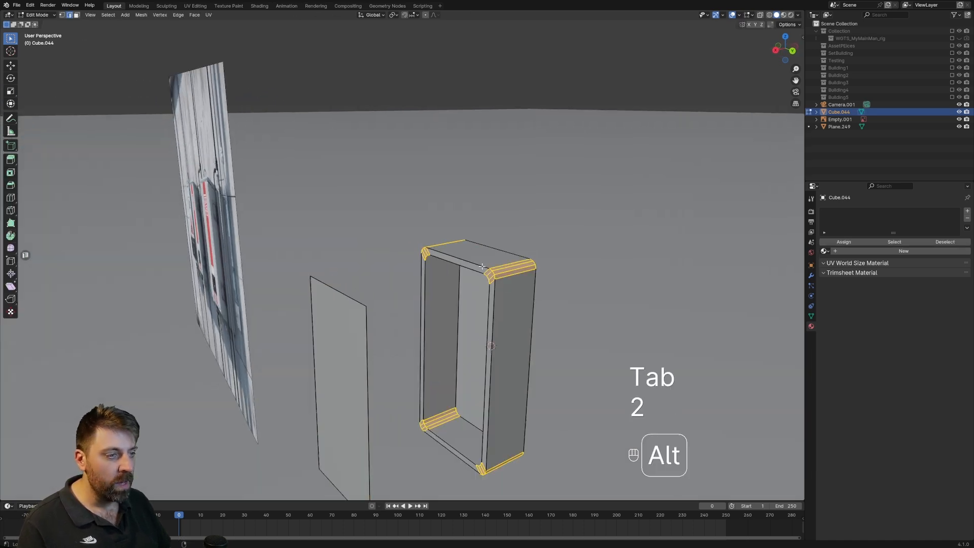
left_click(496, 299, "alt")
left_click(532, 323, "alt+shift")
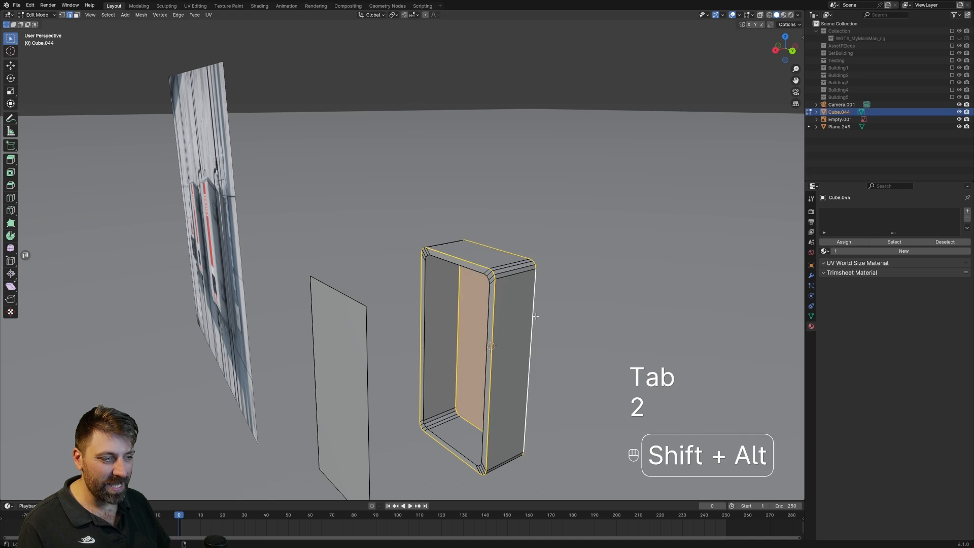
middle_click_drag(528, 393, 531, 337, "shift")
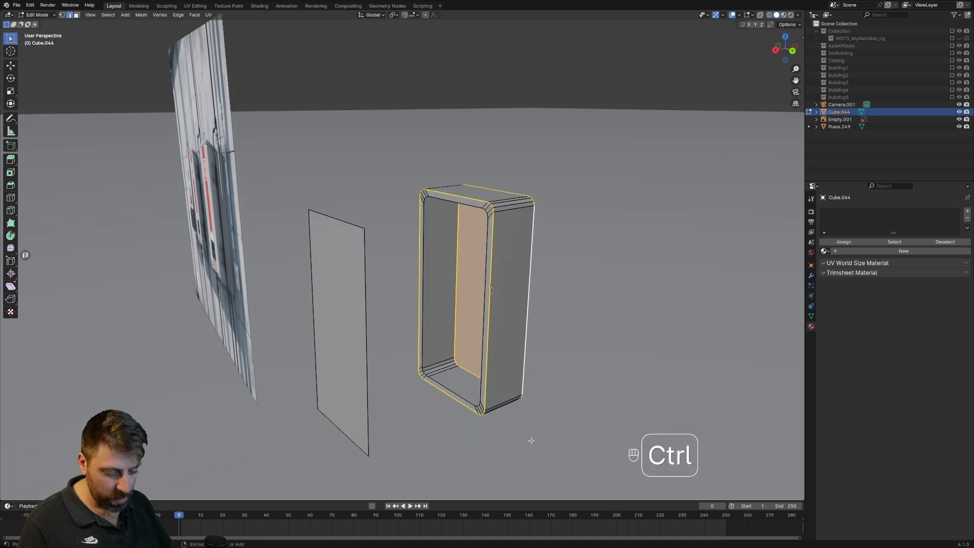
key("ctrl+b")
left_click(556, 451)
Apply Shade Smooth by Angle to the cabinet object.
key("Tab")
middle_click_drag(556, 450, 483, 277)
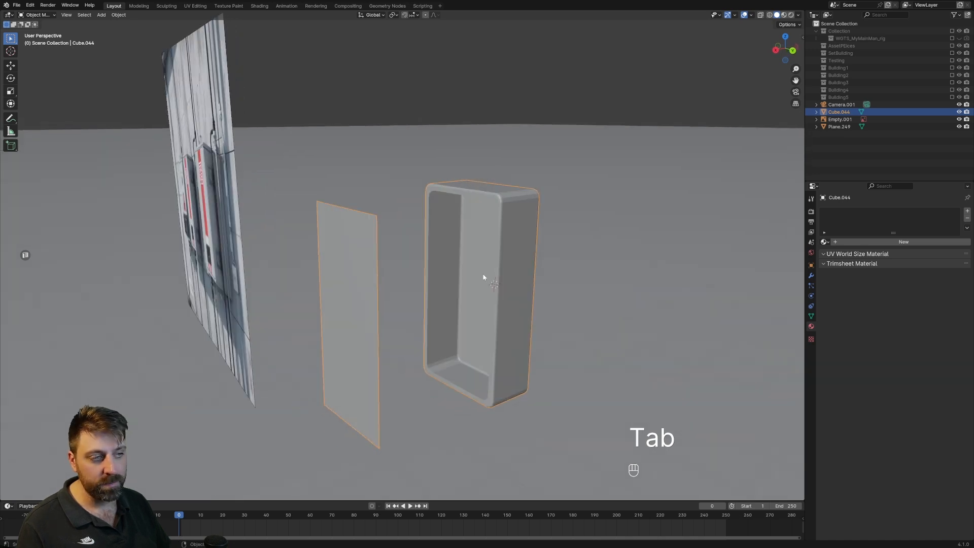
right_click(517, 285)
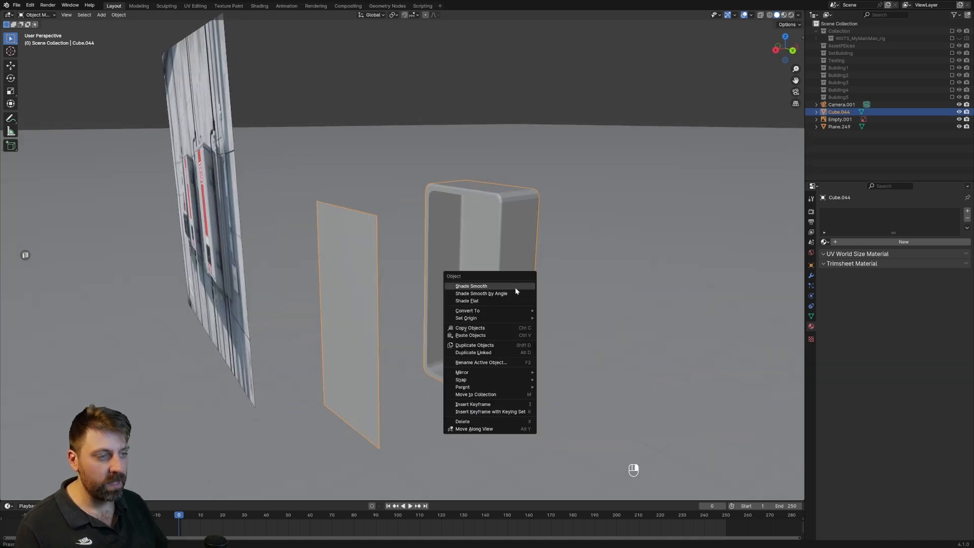
left_click(512, 295)
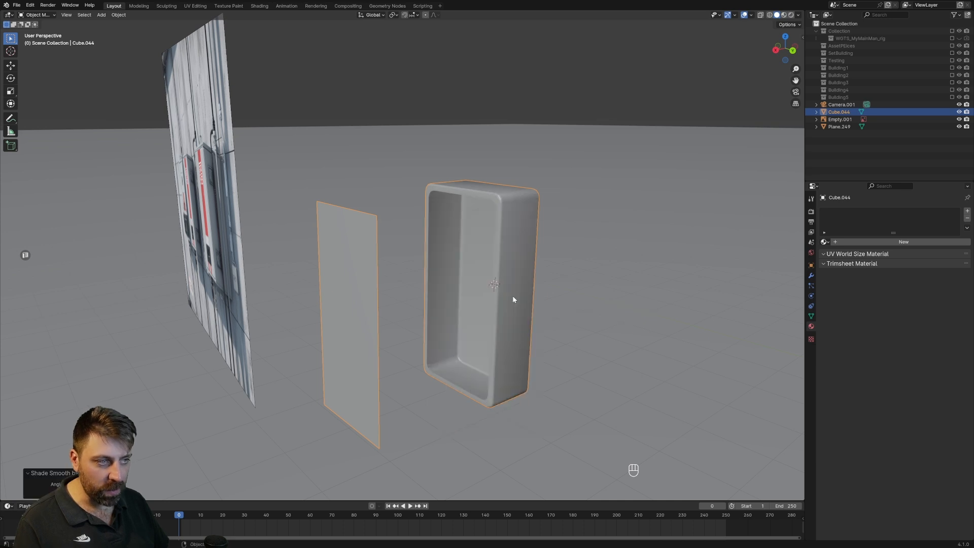
Delete the single large face that closes the rear of the cabinet.
middle_click_drag(496, 252, 367, 228)
key("Tab")
key("3")
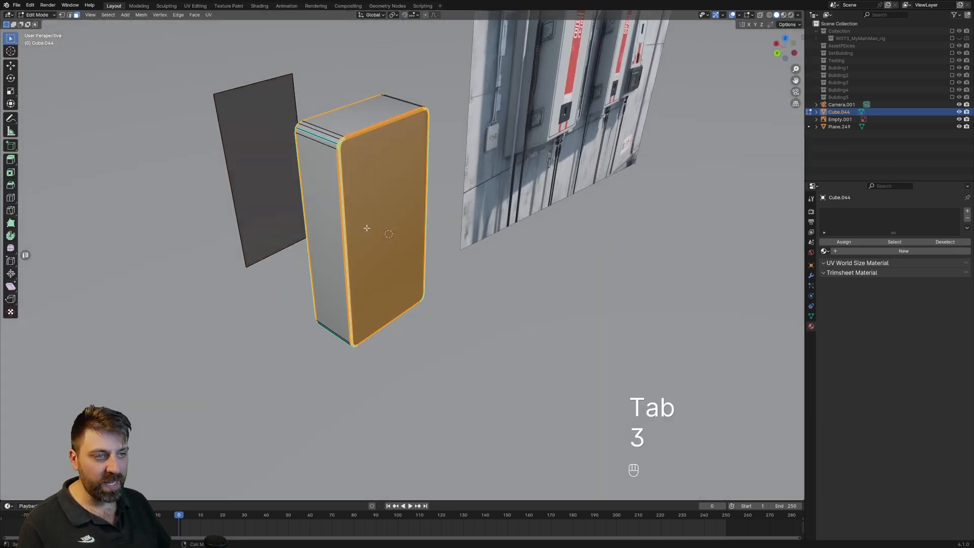
left_click(367, 228)
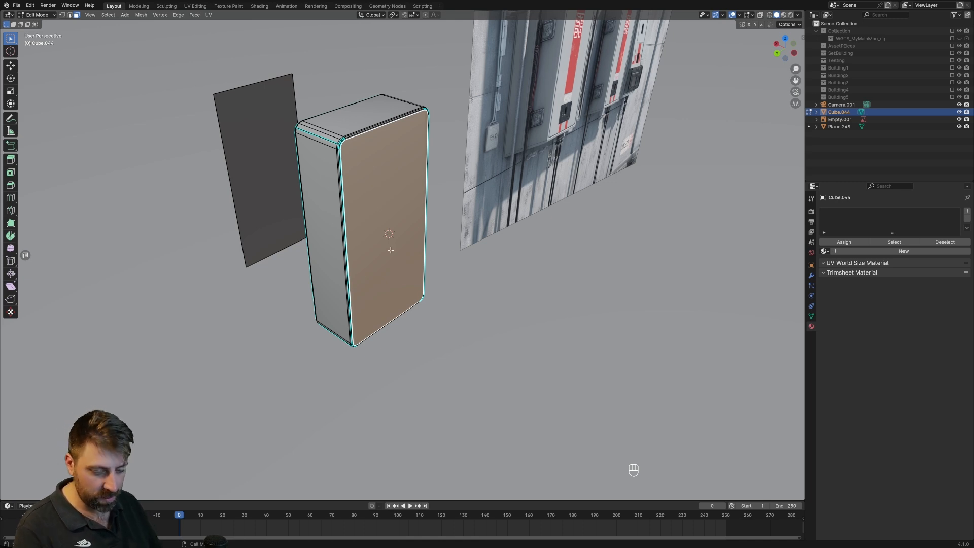
key("1")
middle_click_drag(390, 249, 371, 232)
scroll(368, 223, "up", 3)
middle_click_drag(350, 193, 382, 237, "shift")
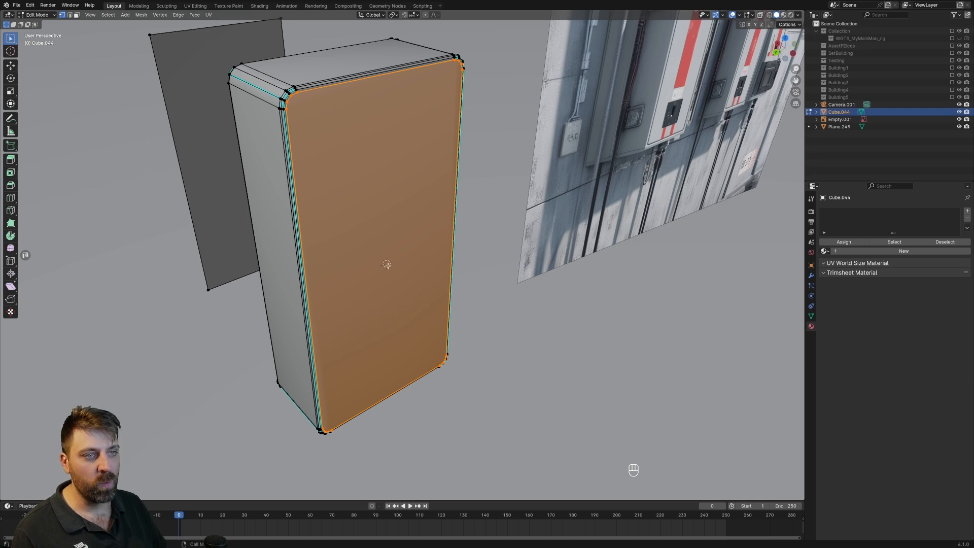
middle_click_drag(386, 261, 383, 257)
key("Delete")
left_click(384, 258)
Rebuild the cabinet's rear panel by filling successive faces from its lower rim edge up between the rounded corners.
middle_click_drag(388, 398, 300, 210)
scroll(349, 274, "up", 3)
key("2")
left_click(300, 209)
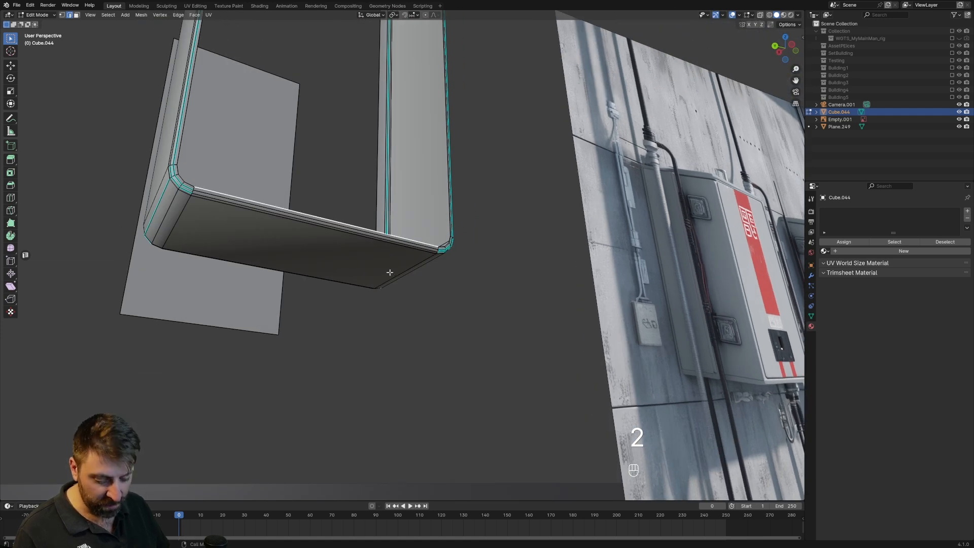
middle_click_drag(391, 273, 424, 330)
key("f")
key("f")
key("f")
key("f")
scroll(426, 331, "down", 4)
middle_click_drag(424, 266, 414, 348, "shift")
key("f")
key("f")
key("f")
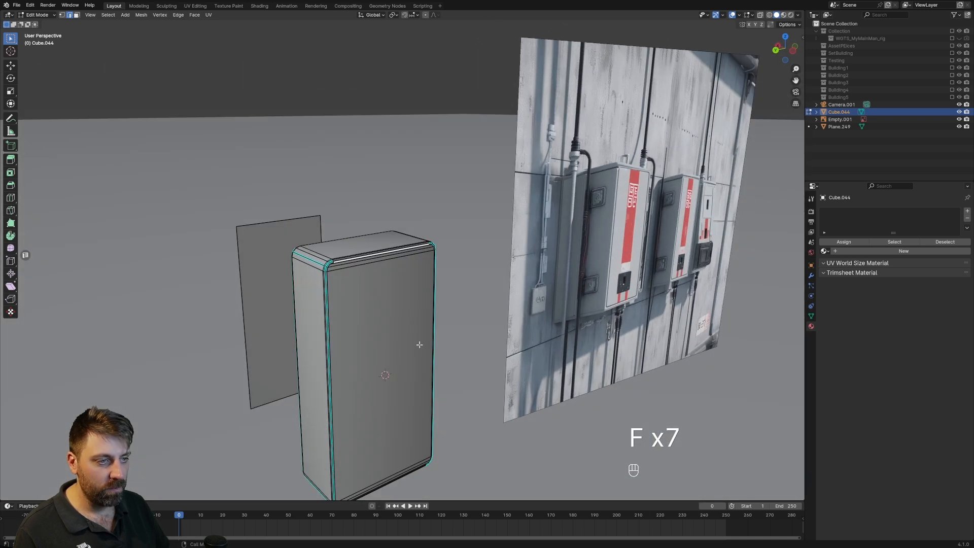
scroll(386, 300, "up", 4)
key("f")
scroll(385, 299, "down", 5)
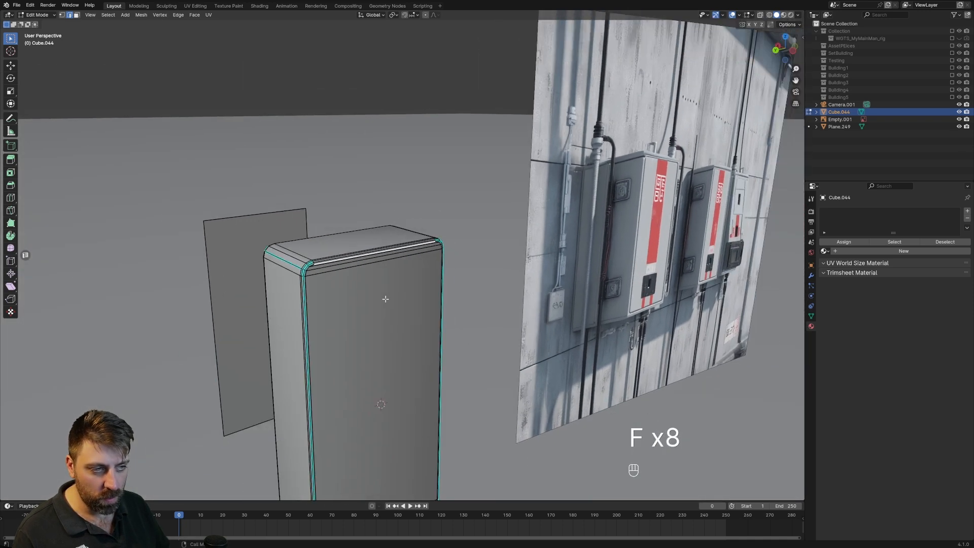
Examine the hollow cabinet body's interior, open side and rounded rims from several angles, with and without its mesh edges displayed.
middle_click_drag(386, 299, 472, 303)
key("Tab")
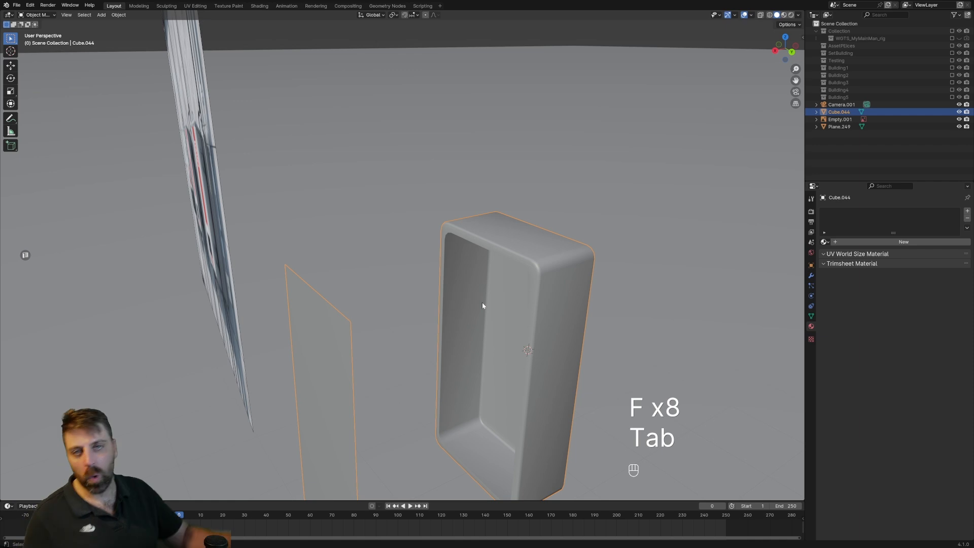
scroll(541, 312, "up", 3)
key("Tab")
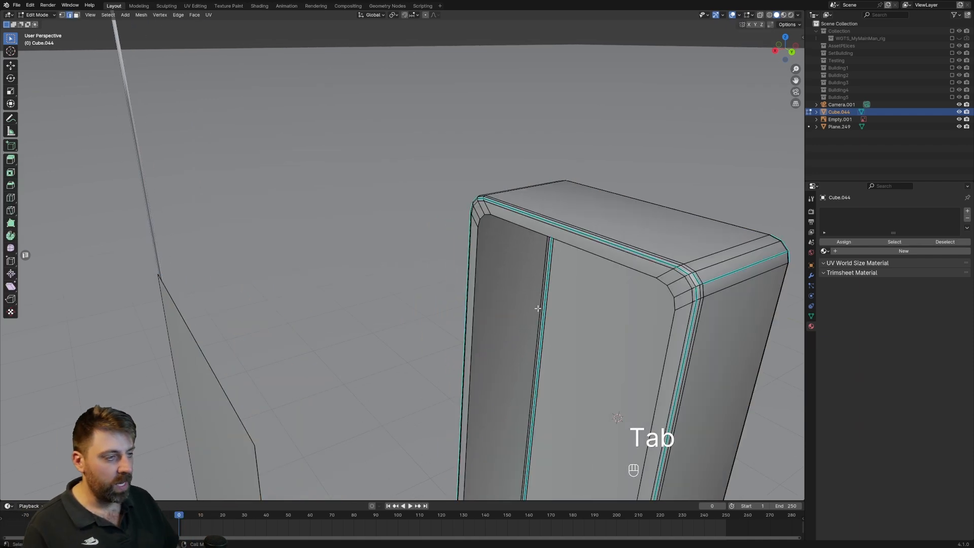
middle_click_drag(541, 312, 500, 250)
scroll(701, 282, "down", 3)
middle_click_drag(620, 265, 495, 279)
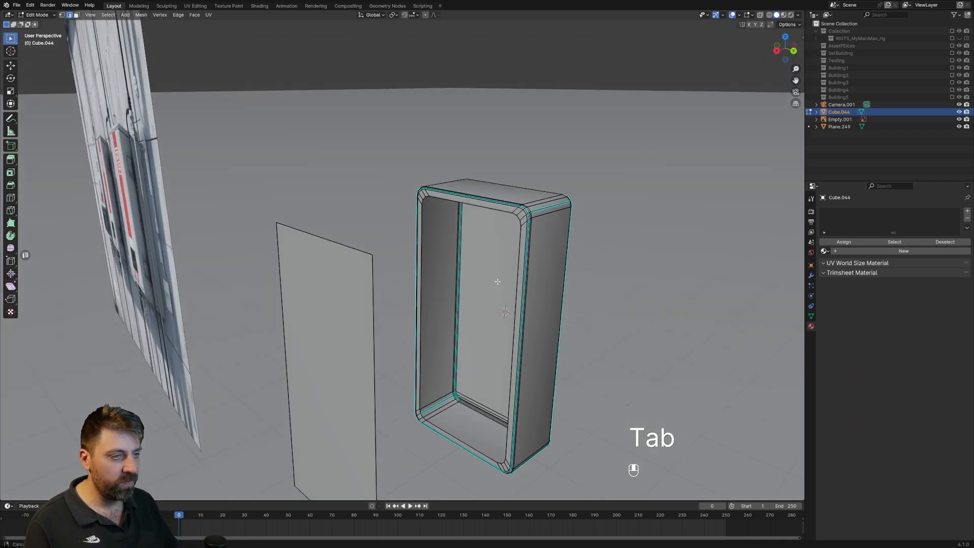
key("Tab")
key("Tab")
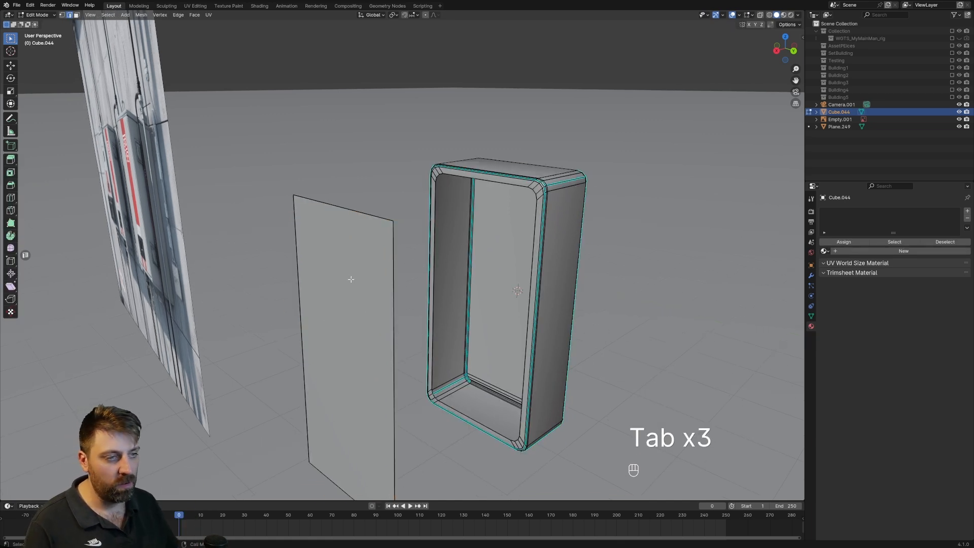
Bevel the four corner vertices of the detached door panel with 3 segments and a width of about 0.025 m.
scroll(438, 281, "down", 2)
left_click(323, 354, "shift")
middle_click_drag(333, 354, 340, 318, "shift")
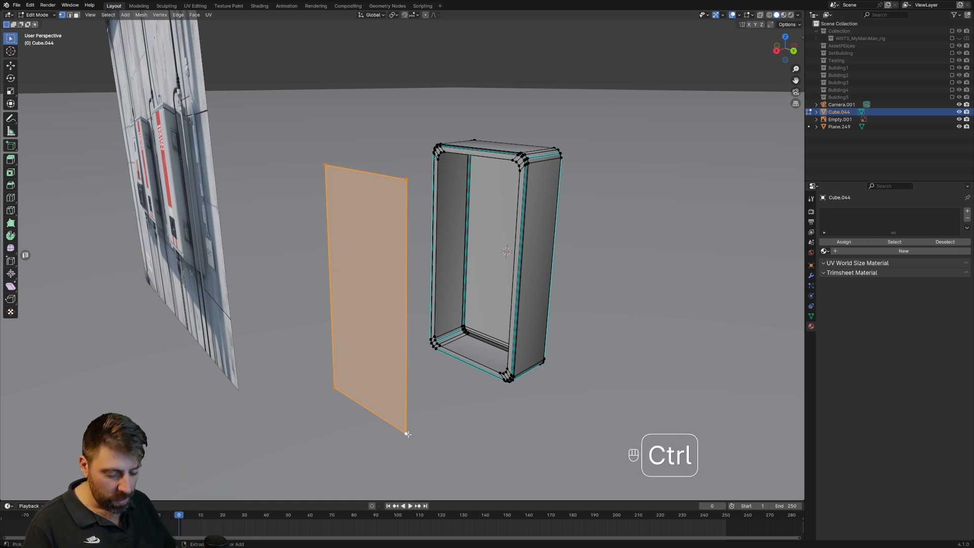
key("shift+ctrl+b")
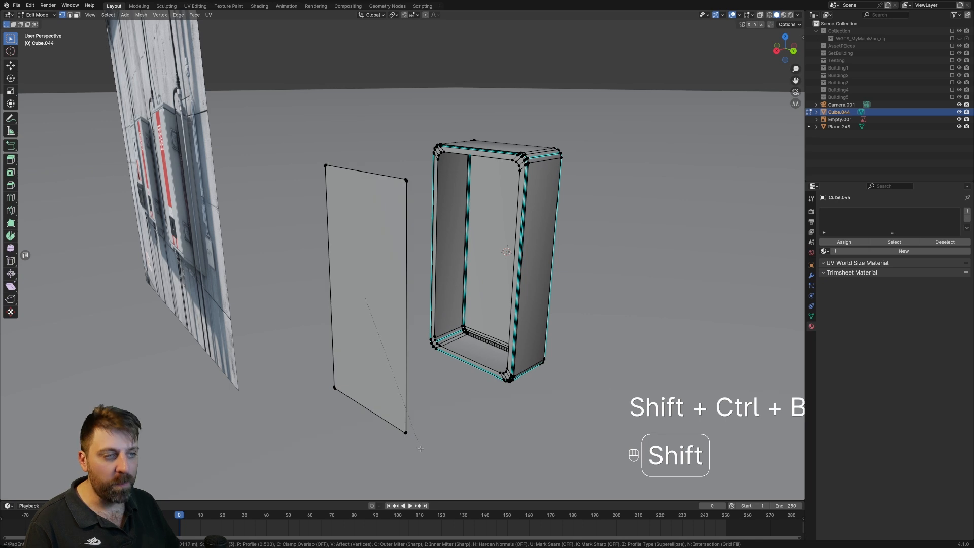
left_click(453, 452)
middle_click_drag(454, 452, 413, 346)
scroll(414, 346, "up", 3)
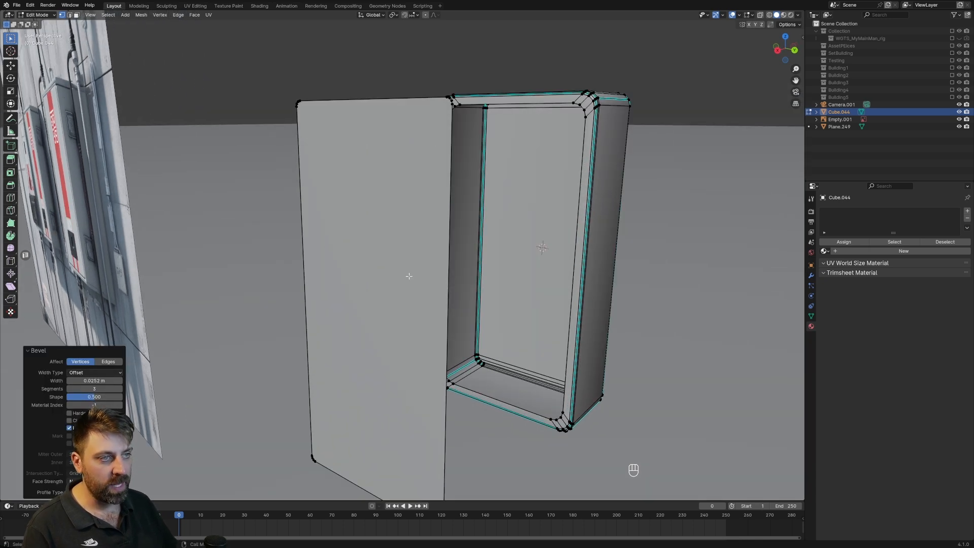
Delete only the door panel's face and refill its outline with successive strip faces starting from the upper edge.
key("3")
scroll(396, 278, "down", 3)
left_click(381, 292)
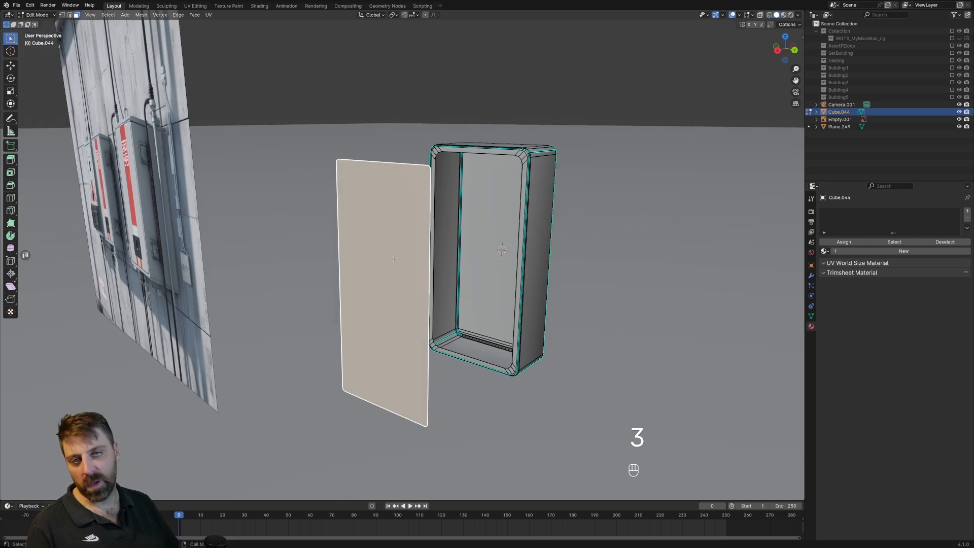
key("Delete")
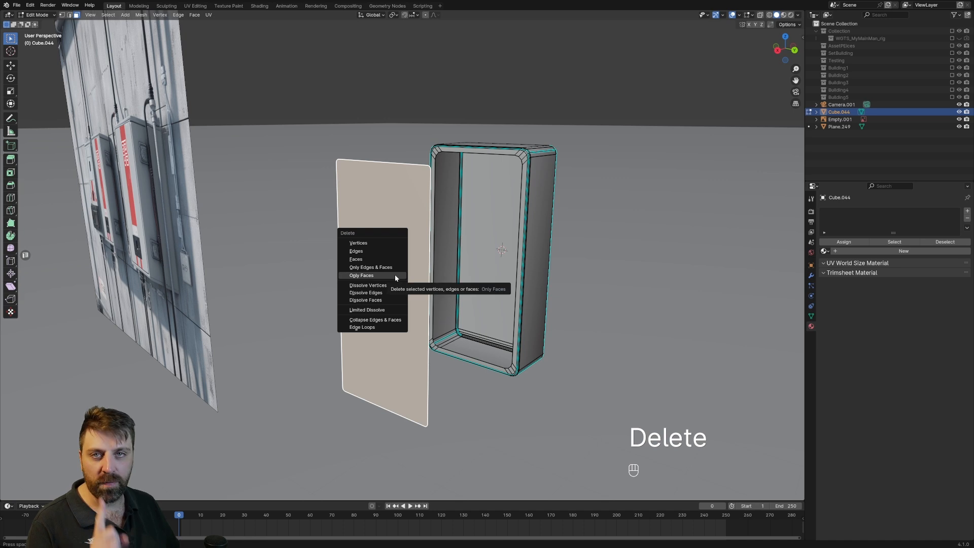
left_click(395, 275)
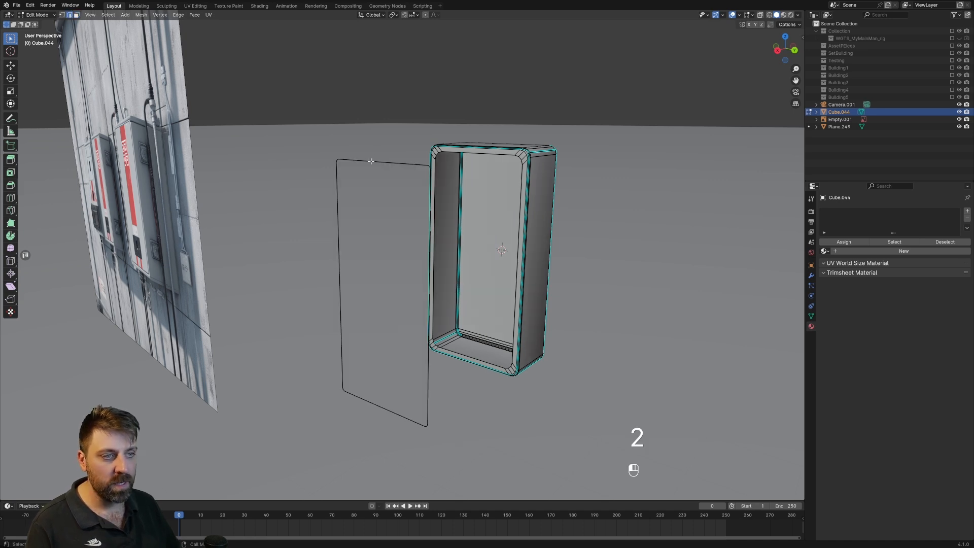
key("f")
key("f")
key("f")
key("f")
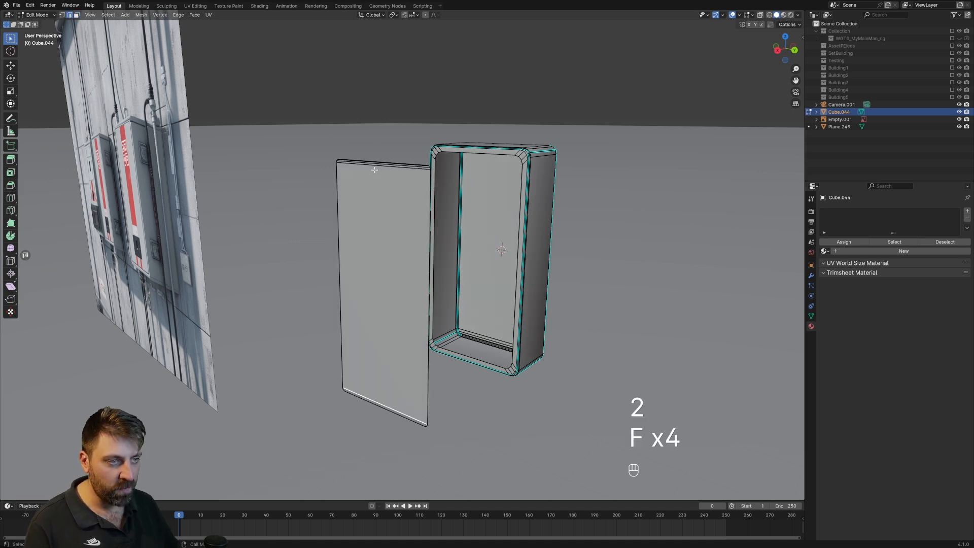
Select the whole linked door panel and extrude it slightly to give it thickness.
key("Tab")
mouse_move(385, 323)
middle_mouse_down()
mouse_move(433, 327)
mouse_move(384, 334)
middle_mouse_up()
key("Tab")
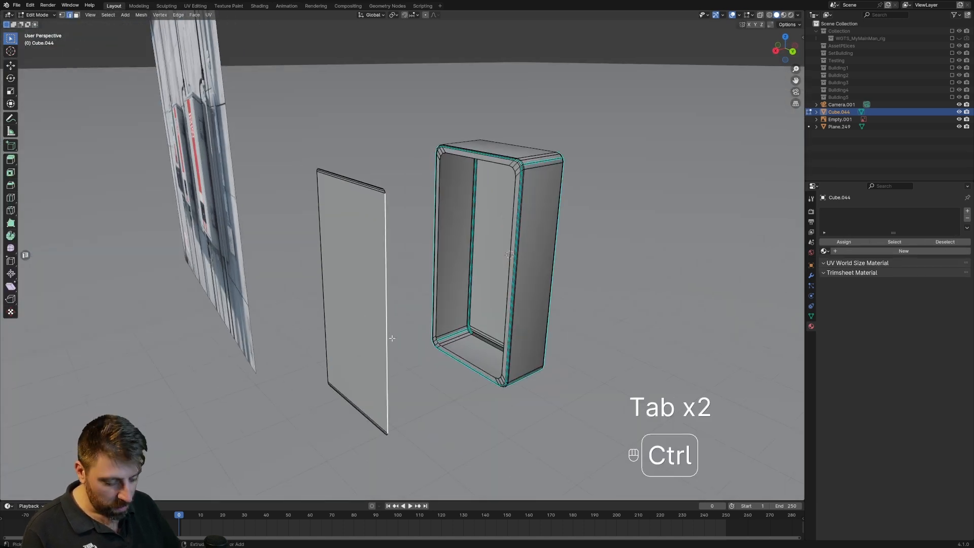
key("ctrl+l")
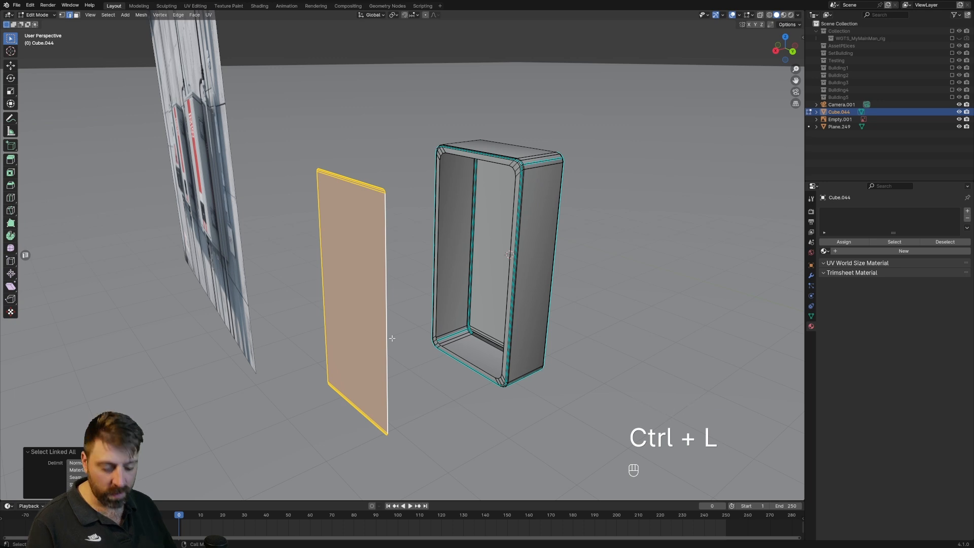
key("e")
left_click(394, 339, "shift")
middle_click_drag(393, 339, 360, 361)
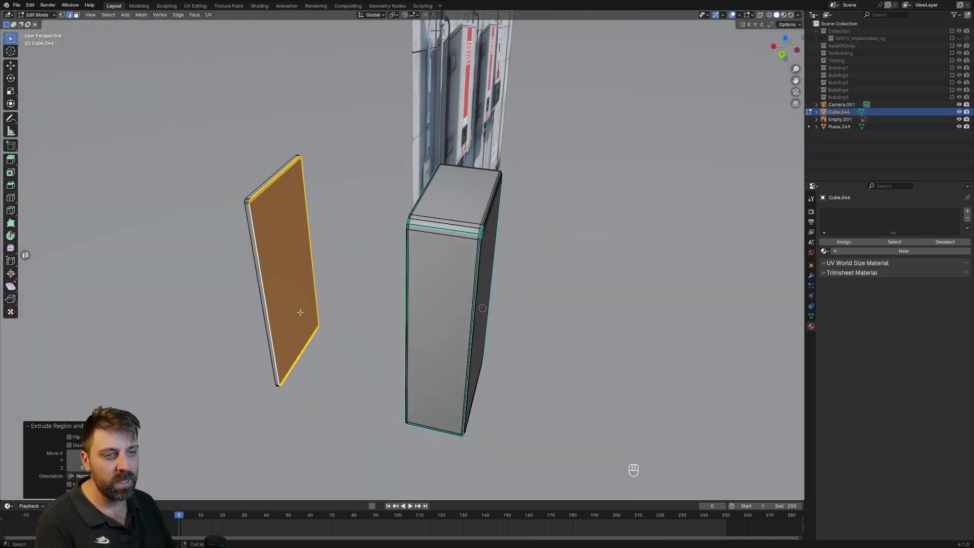
Try to delete the selected large face region of the extruded door panel and undo it.
key("Delete")
left_click(286, 296)
middle_click_drag(286, 296, 473, 291)
key("ctrl+z")
scroll(436, 312, "up", 3)
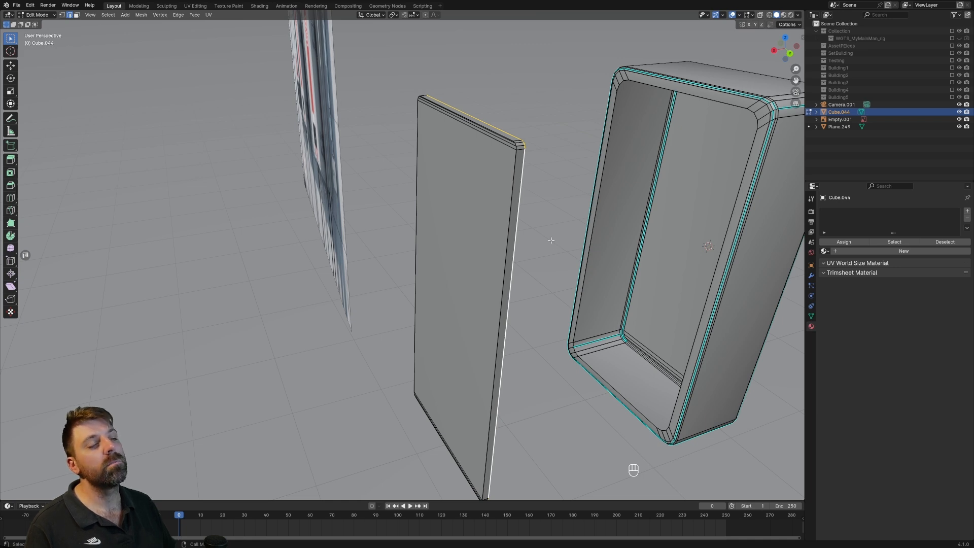
Try to delete the selected rim vertices of the extruded door panel, and undo that deletion.
key("Delete")
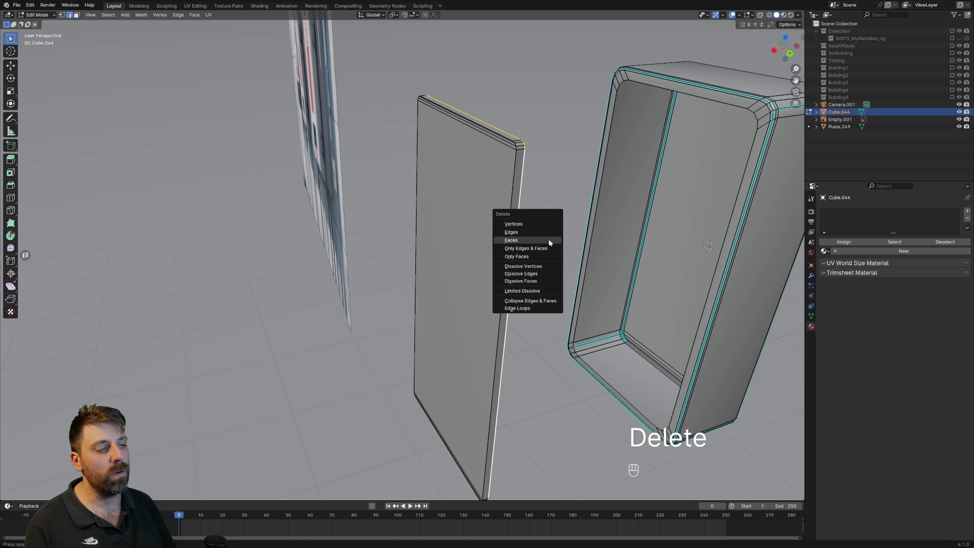
left_click(543, 223)
left_click(512, 207, "alt")
left_click(472, 115, "alt+shift")
key("ctrl+z")
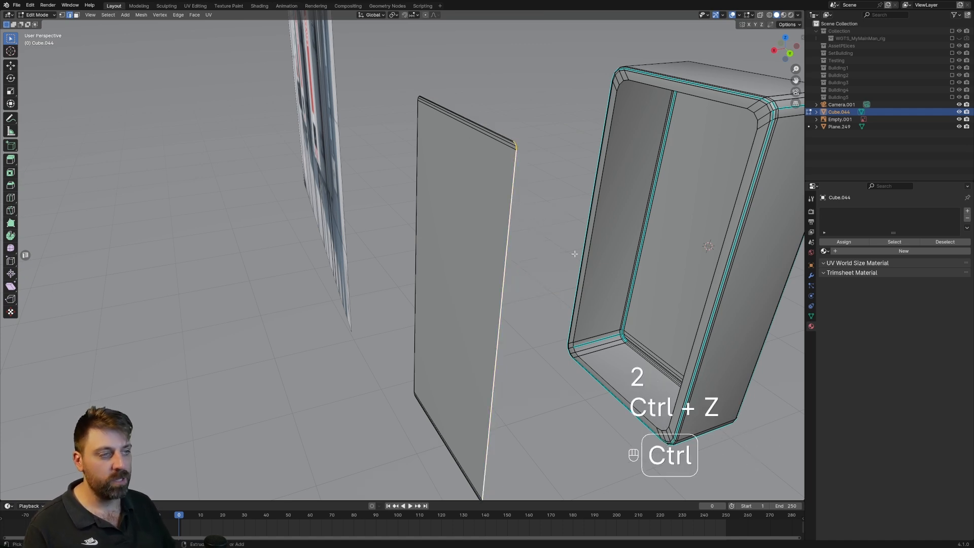
key("ctrl+z")
key("ctrl+z")
Try to bevel the edges running around the rim of the extruded door panel's large face.
left_click(507, 236, "alt")
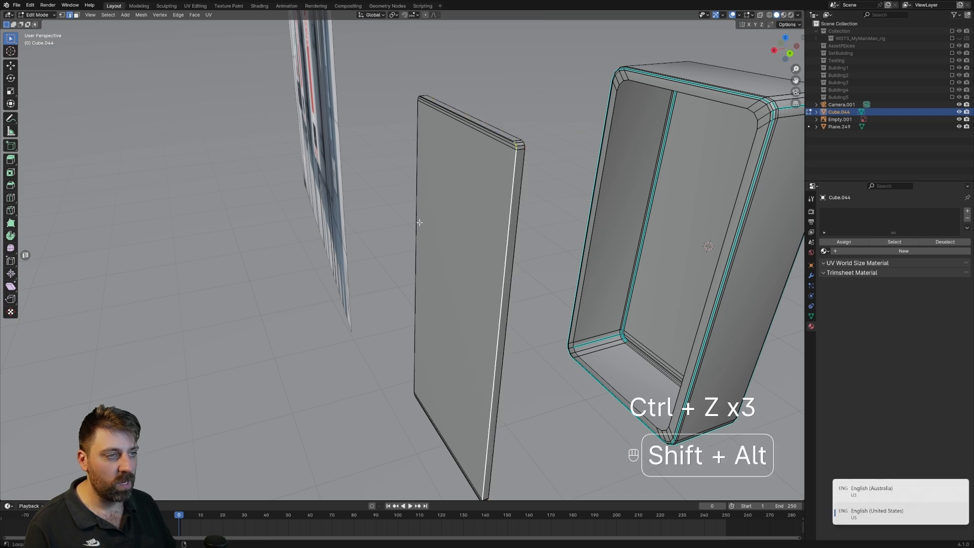
left_click(474, 122, "alt+shift")
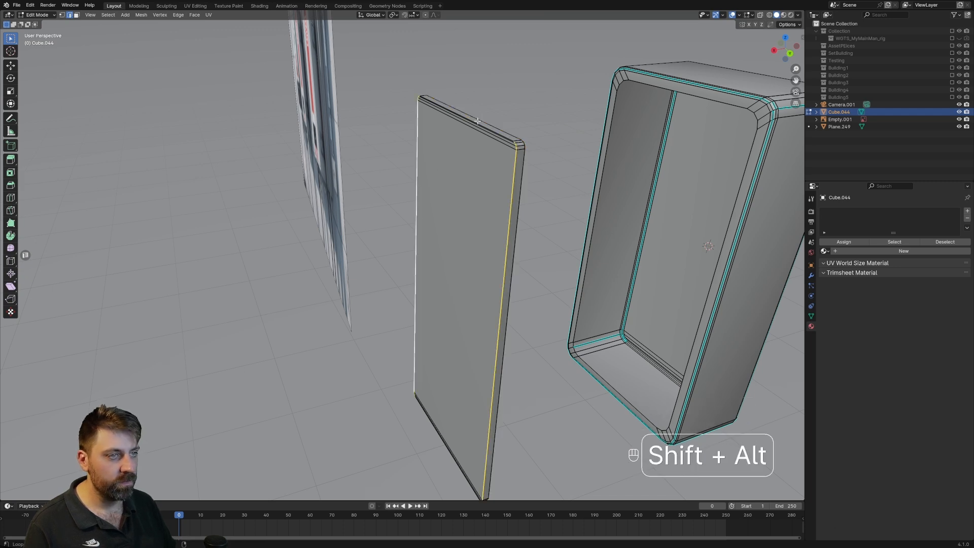
key("ctrl+z")
left_click(478, 123, "alt+shift")
middle_click_drag(474, 451, 571, 349, "shift")
left_click(687, 351, "alt+shift")
key("ctrl+b")
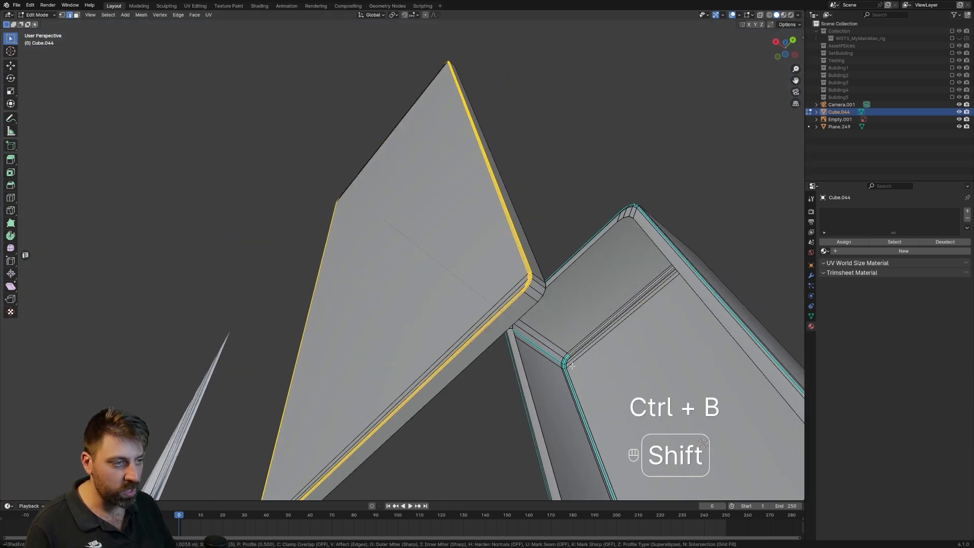
left_click(551, 286)
Inspect the beveled door panel rim from other angles and undo the bevel.
middle_click_drag(521, 275, 706, 155)
scroll(494, 385, "down", 2)
middle_click_drag(498, 347, 426, 335)
scroll(494, 374, "up", 2)
key("ctrl+z")
key("ctrl+z")
Select the edge loop around the door panel's extruded side and delete it, leaving a single flat sheet.
key("3")
left_click(432, 280)
middle_click_drag(432, 279, 428, 355, "shift")
scroll(413, 370, "down", 2)
middle_click_drag(418, 136, 386, 243)
scroll(406, 133, "up", 2)
scroll(375, 246, "up", 2)
middle_click_drag(355, 243, 270, 216)
key("2")
left_click(231, 191, "alt")
left_click(163, 323, "alt+shift")
left_click(525, 237, "alt+shift")
middle_click_drag(510, 467, 491, 175, "shift")
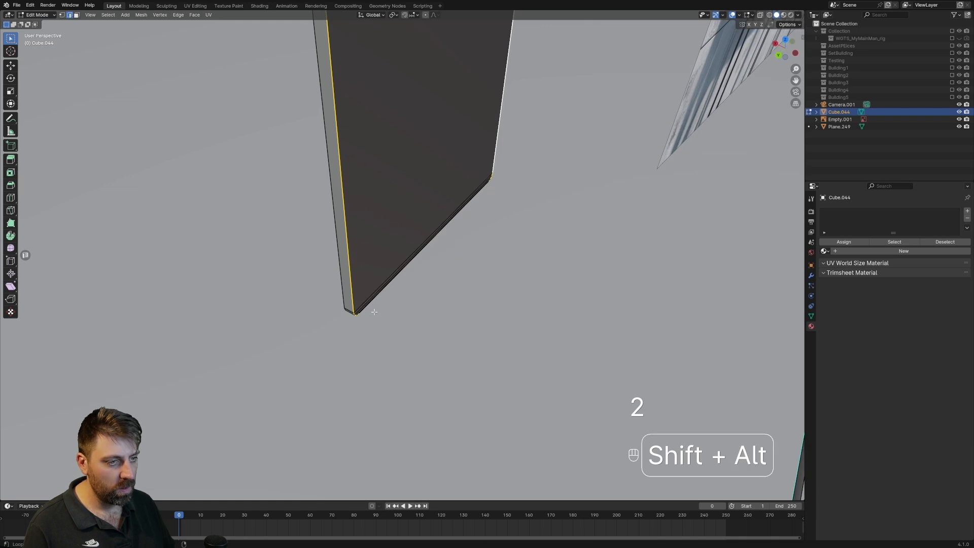
key("Delete")
left_click(395, 295)
middle_click_drag(395, 294, 499, 282)
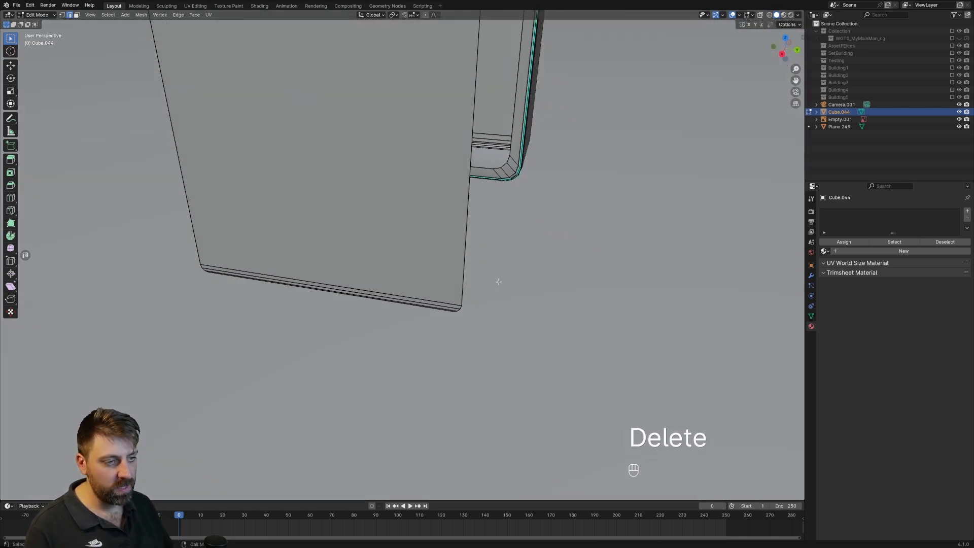
Delete the horizontal strip edges across the door panel's lower and upper ends together with their faces, keeping the rounded outline.
left_click(409, 299, "shift")
scroll(414, 302, "up", 5)
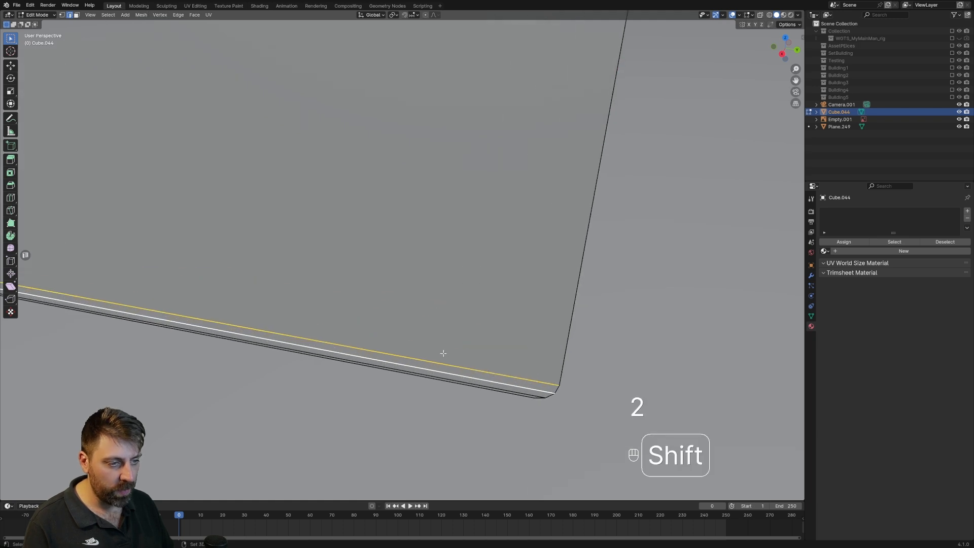
scroll(446, 377, "down", 5)
middle_click_drag(444, 359, 491, 430, "shift")
left_click(470, 65, "shift")
left_click(470, 59, "shift")
left_click(470, 52, "shift")
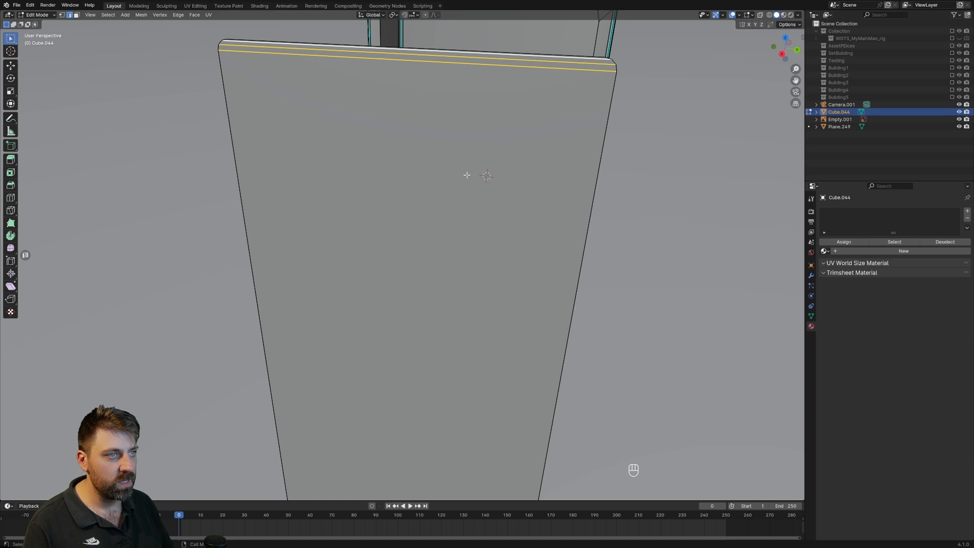
key("Delete")
left_click(466, 203)
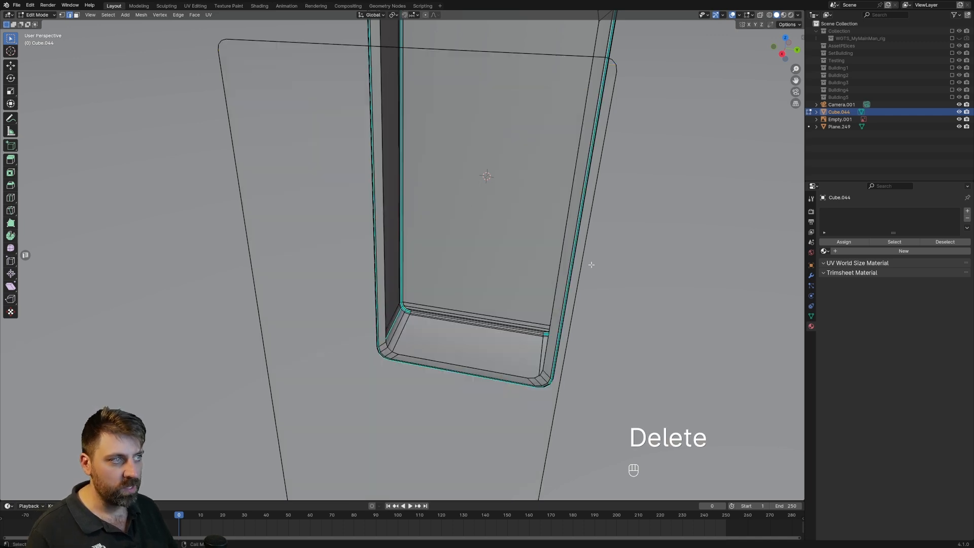
Select the door panel's entire linked outline and fill it with one face.
key("a")
scroll(452, 276, "down", 6, "shift")
left_click(425, 422)
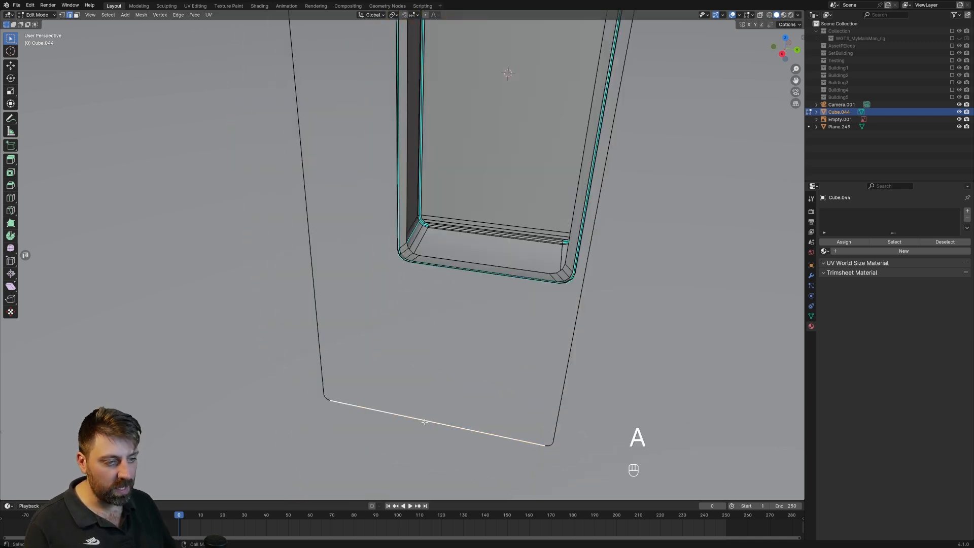
key("ctrl+l")
scroll(426, 422, "down", 1)
middle_click_drag(484, 403, 473, 429, "shift")
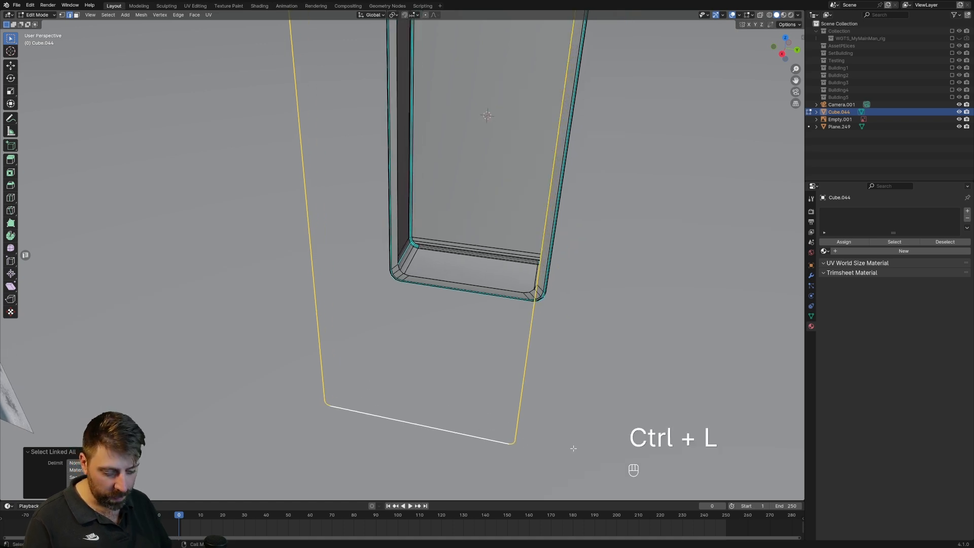
key("f")
scroll(571, 408, "down", 2)
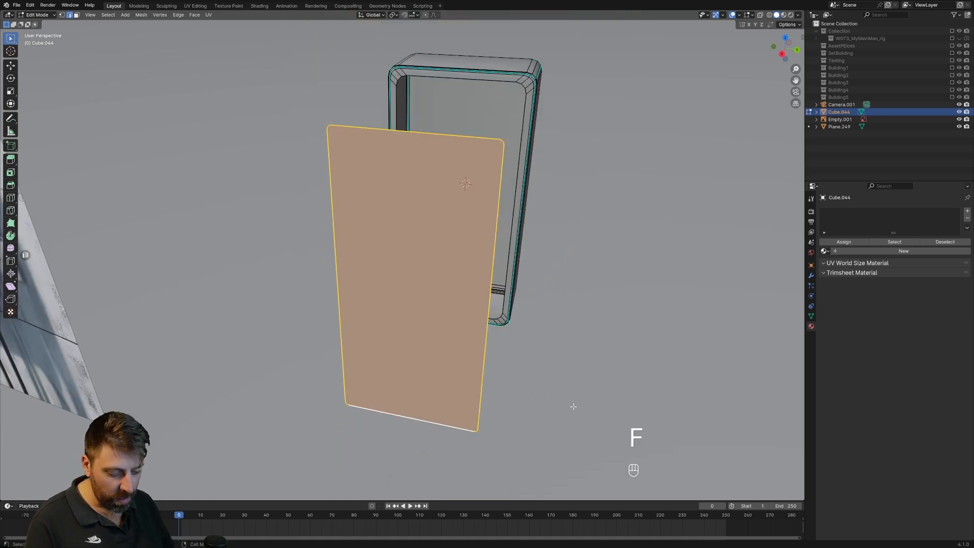
Inset the door panel's face by about 0.14 m.
key("i")
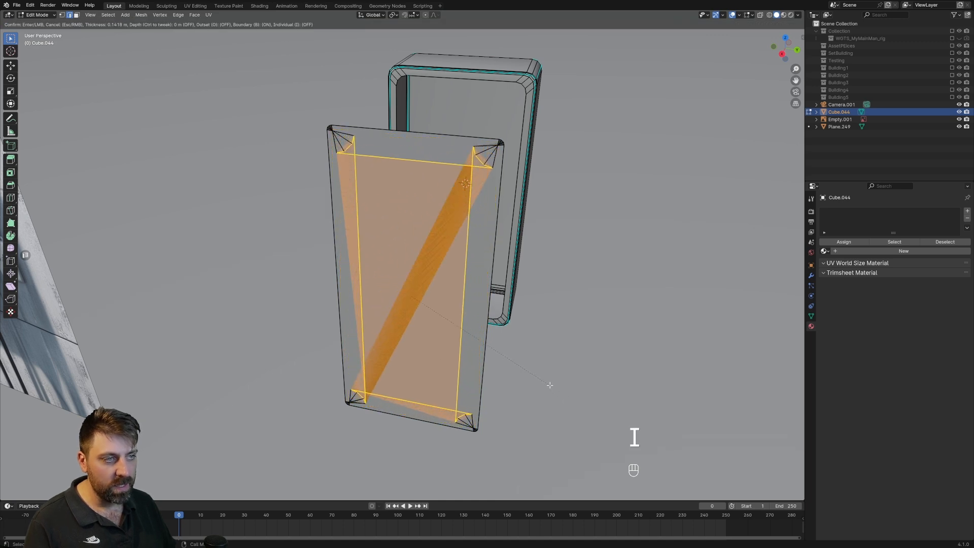
left_click(551, 386)
scroll(516, 259, "up", 2)
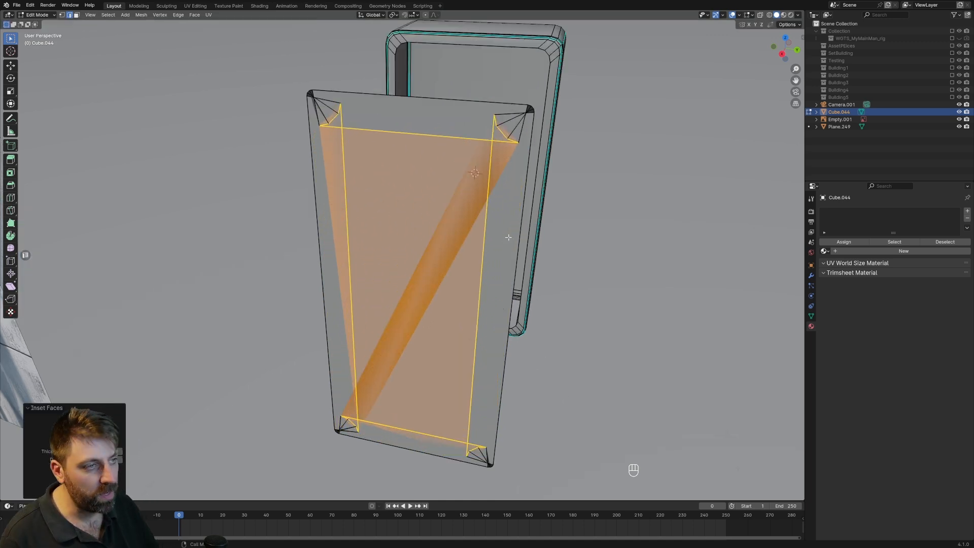
Merge the overlapping inset vertices at each of the door panel's two upper corners into a single vertex at their center.
key("1")
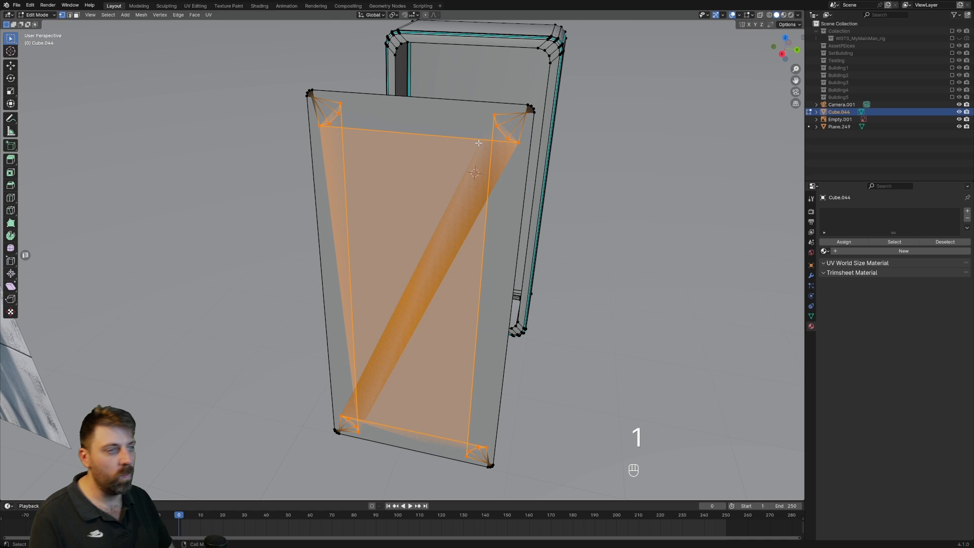
left_click(497, 118)
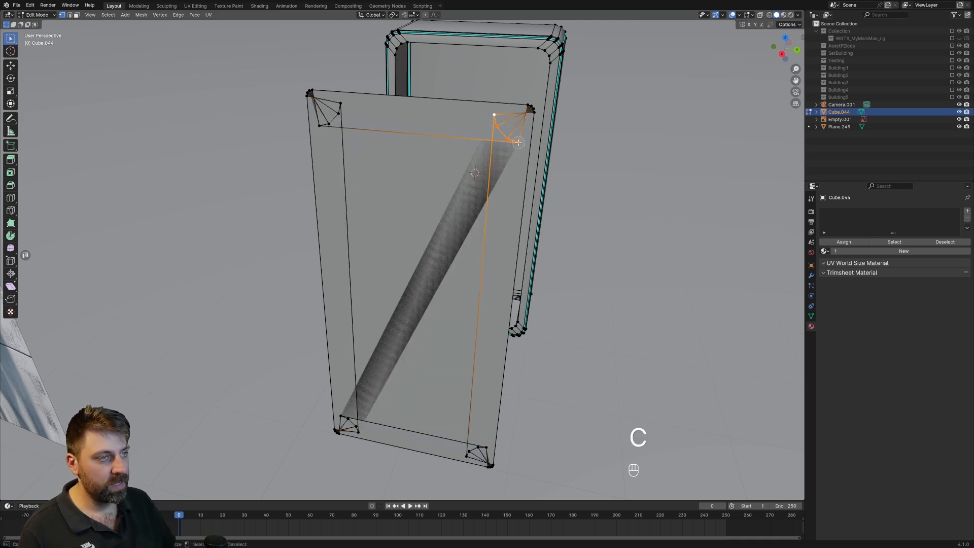
key("m")
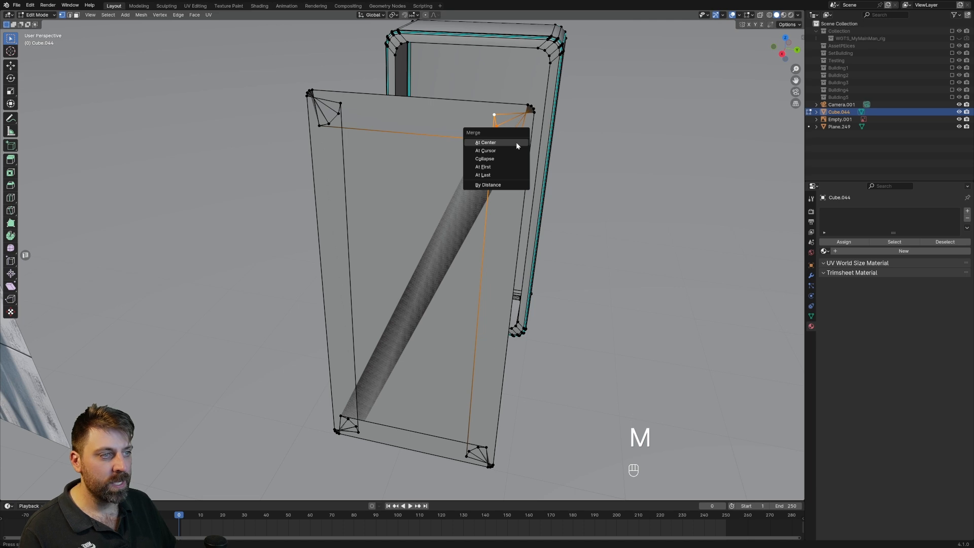
left_click(516, 142)
left_click(341, 104)
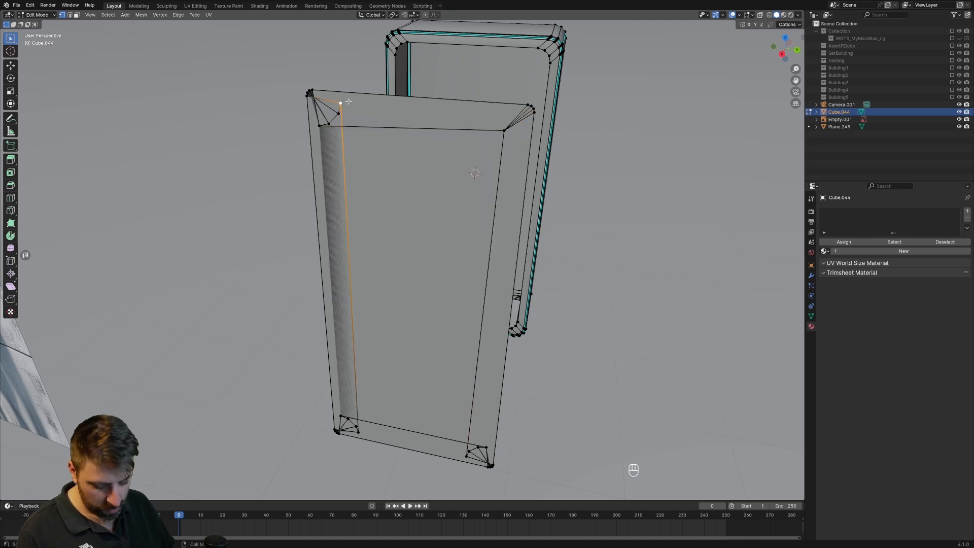
key("m")
left_click(344, 154)
Merge the inset vertices at each of the door panel's two lower corners into one vertex at their center.
middle_click_drag(386, 254, 396, 151, "shift")
left_click(375, 293)
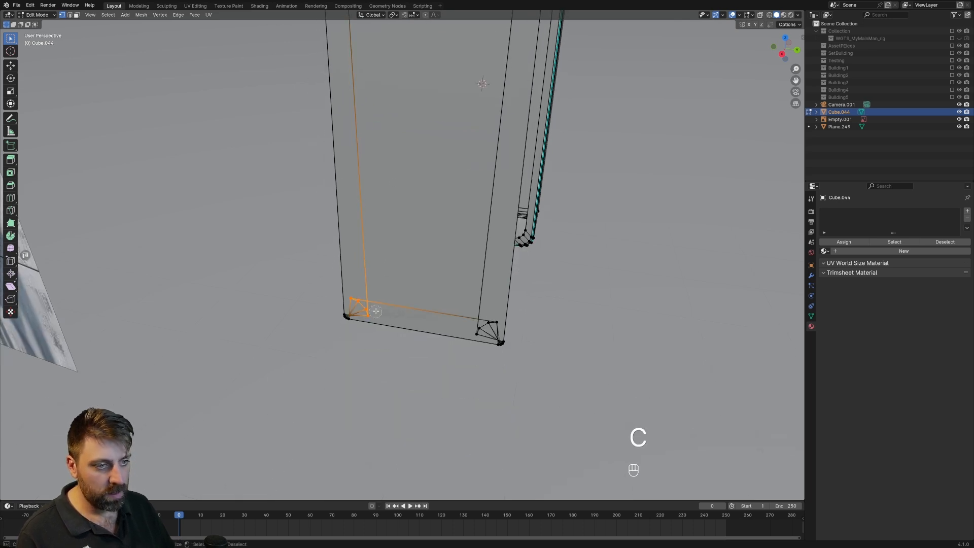
key("m")
left_click(379, 308)
middle_click_drag(446, 316, 421, 293, "shift")
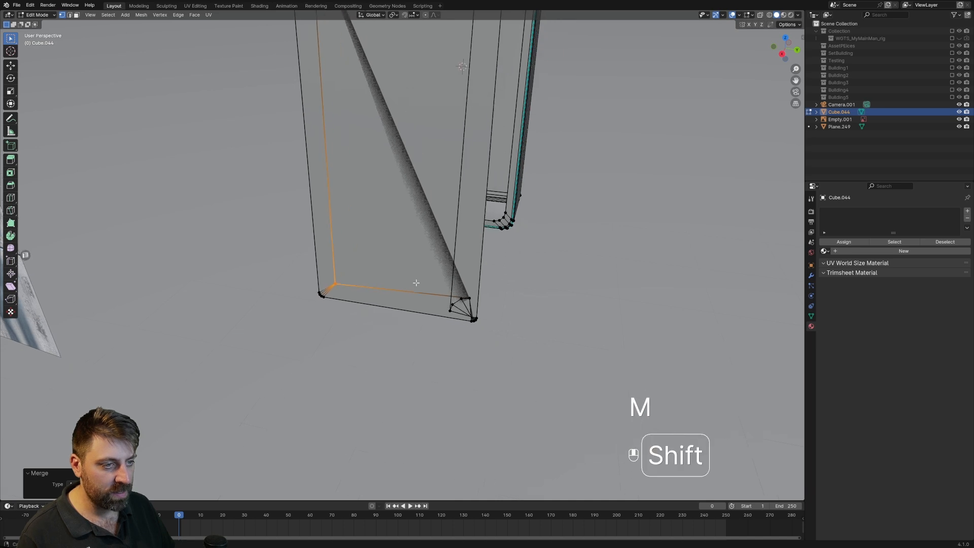
left_click_drag(472, 294, 446, 315)
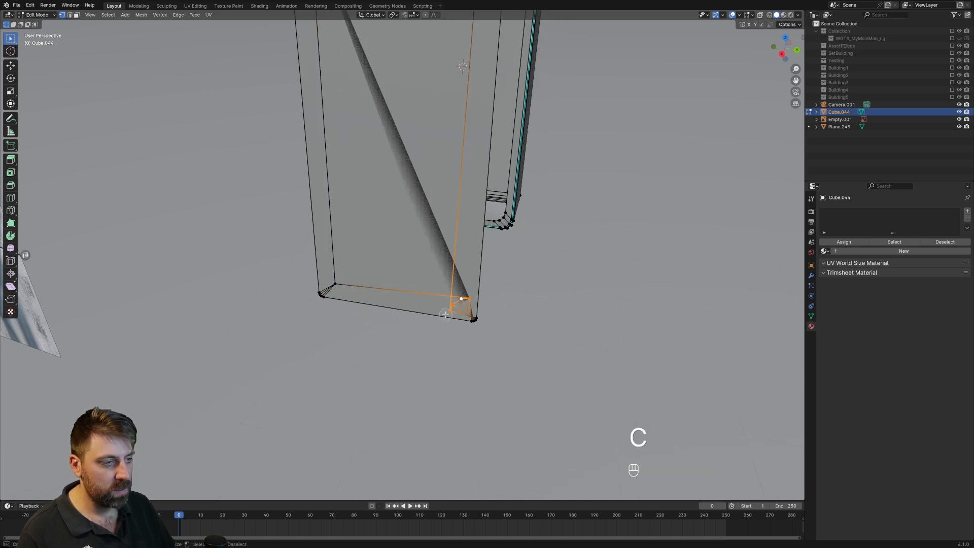
key("m")
left_click(446, 311)
scroll(445, 302, "down", 2)
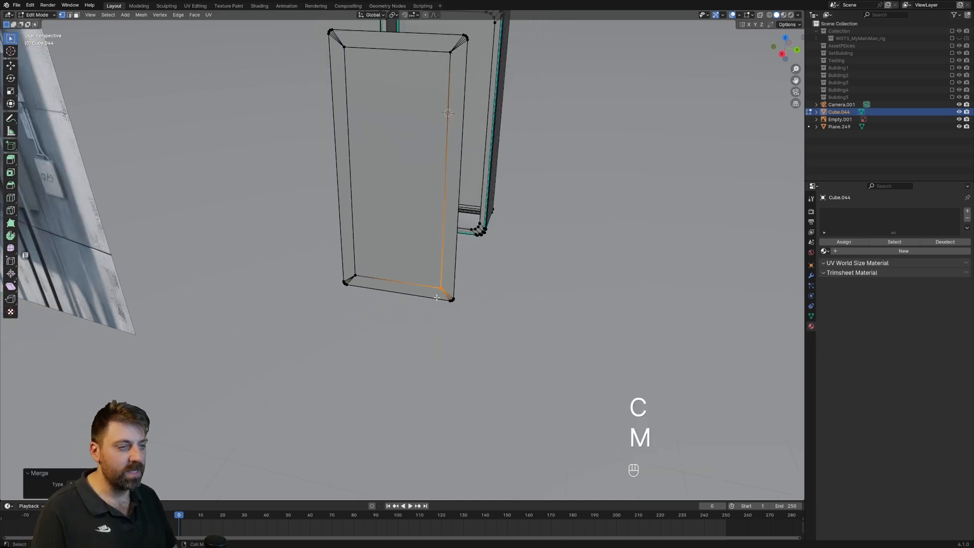
key("ctrl+r")
key("ctrl+r")
left_click(467, 224)
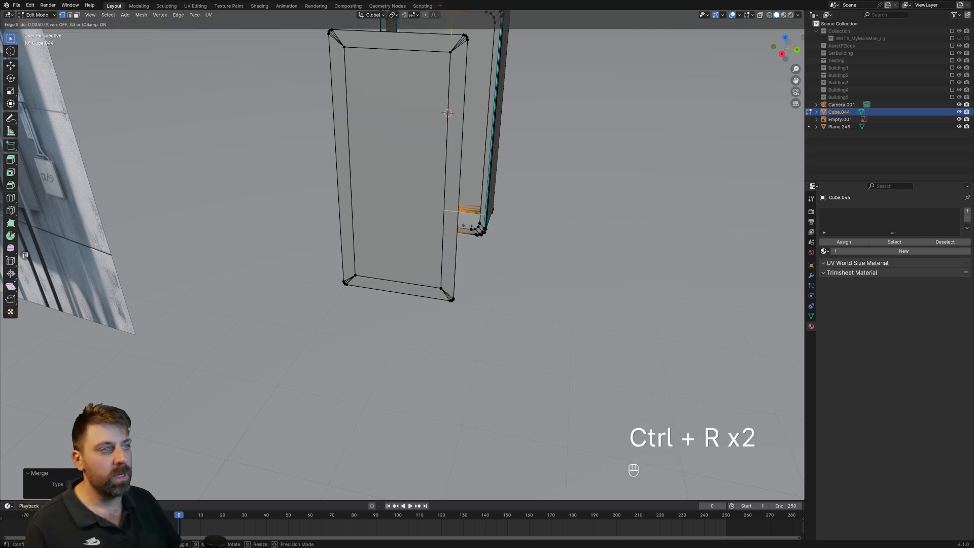
left_click(467, 226)
middle_click_drag(585, 183, 447, 160)
key("ctrl+z")
Select the whole linked door sheet and extrude it about 0.02 m along its normal to give it thickness.
middle_click_drag(455, 250, 487, 268, "shift")
key("2")
left_click(503, 248, "alt")
key("a")
key("a")
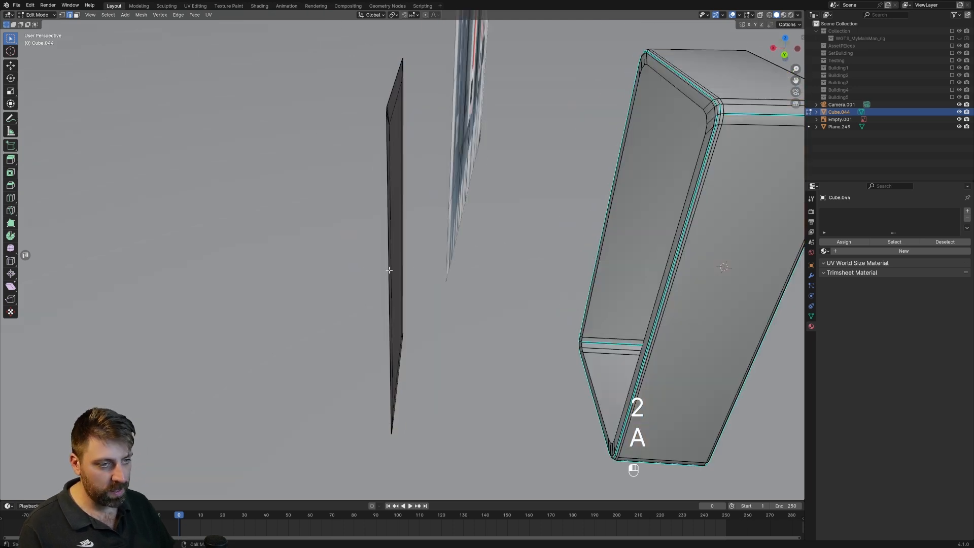
key("ctrl+l")
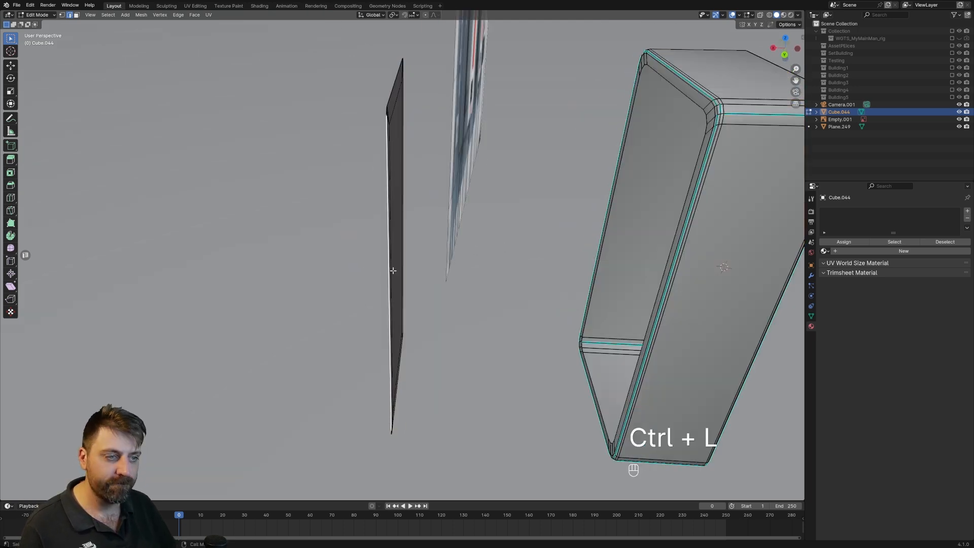
key("ctrl+l")
key("e")
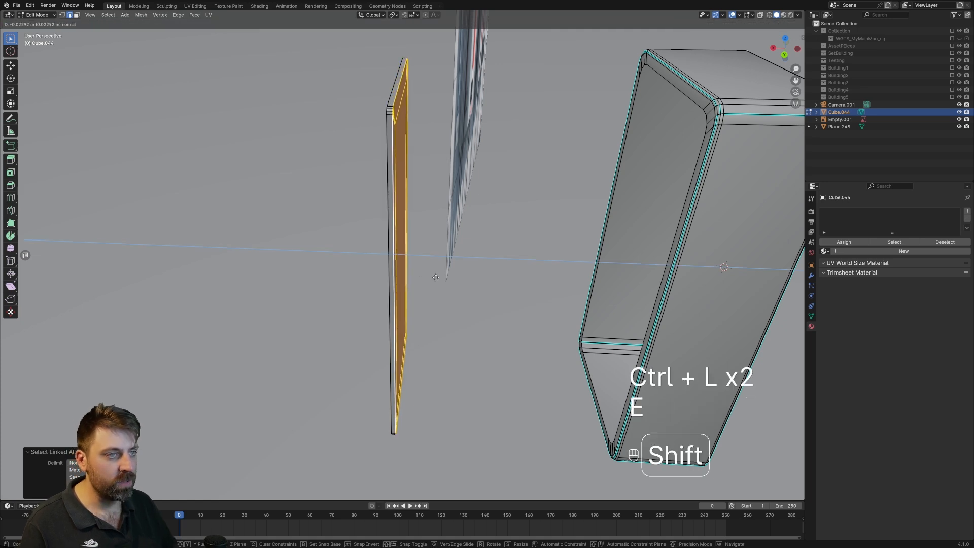
left_click(441, 278, "shift")
middle_click_drag(442, 278, 467, 277)
Bevel the edge loops around the front and back rims of the door panel with three segments.
key("2")
left_click(456, 158, "alt")
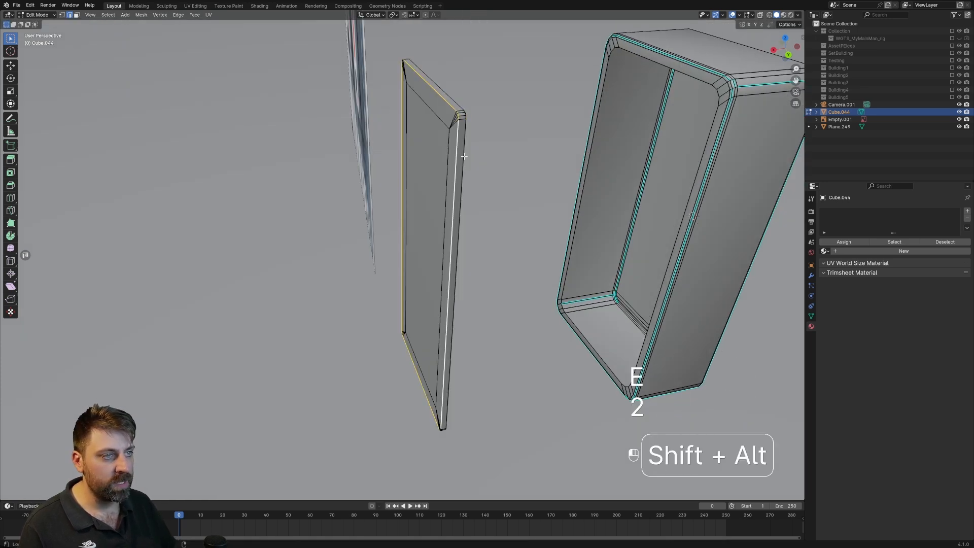
key("ctrl+b")
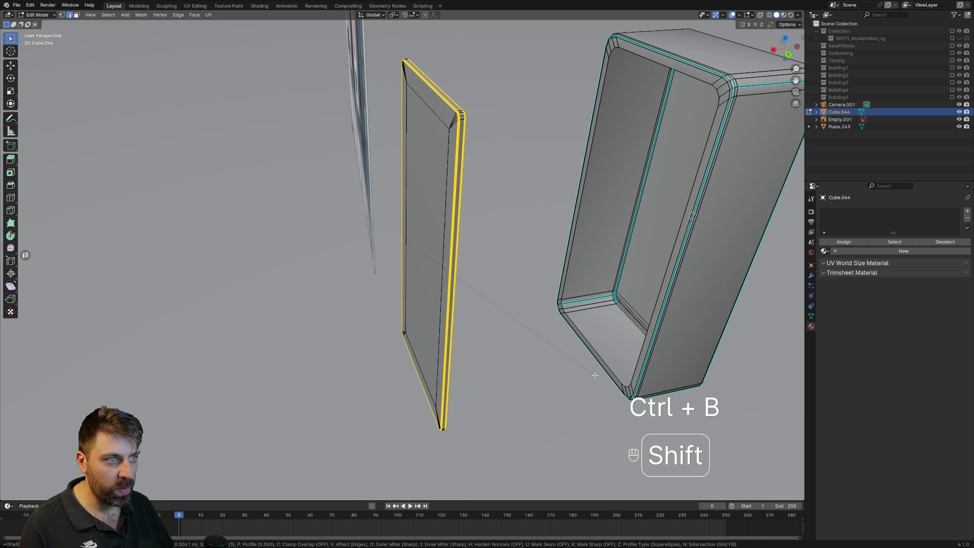
left_click(587, 374)
scroll(356, 302, "down", 3)
key("Tab")
middle_click_drag(356, 302, 429, 269)
scroll(436, 315, "up", 3)
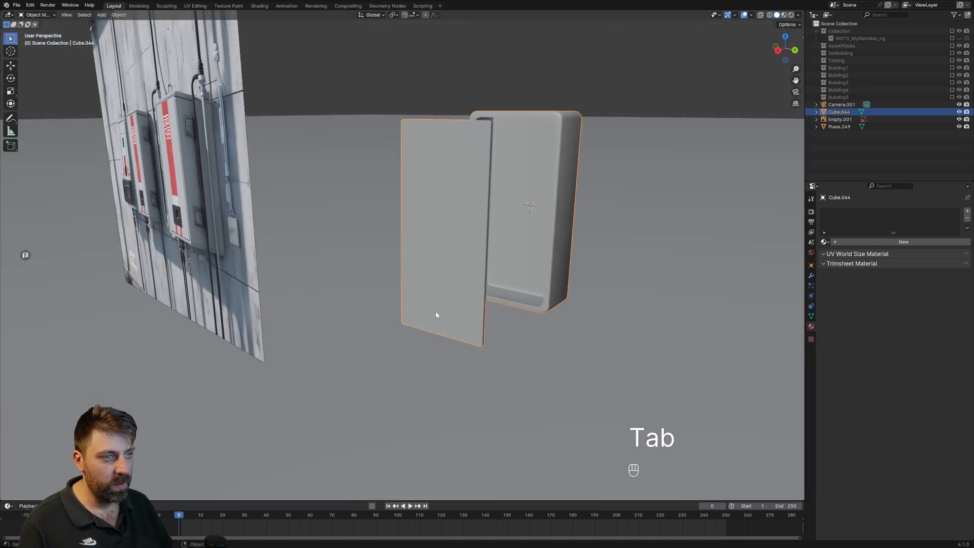
Select the entire linked door panel and move it along the X axis onto the cabinet's front opening.
key("Tab")
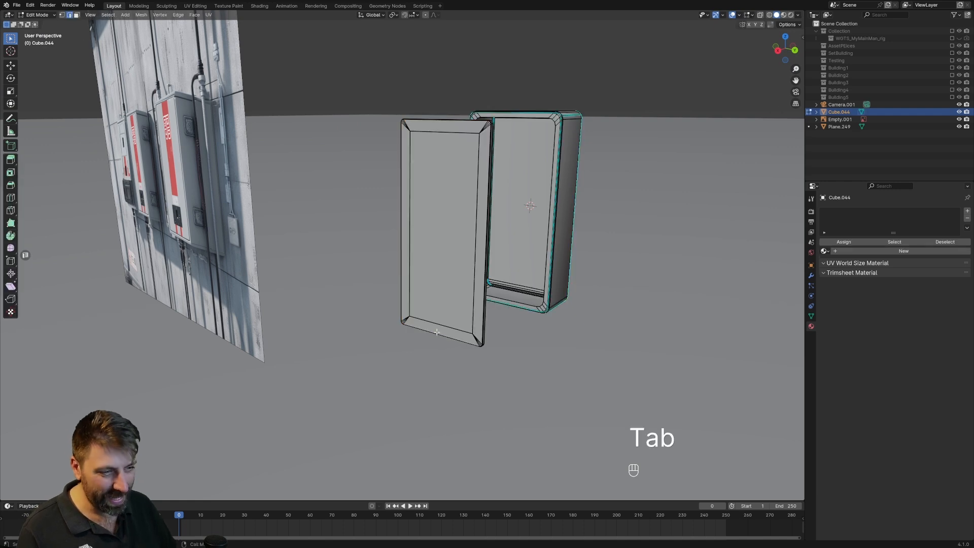
key("ctrl+l")
middle_click_drag(437, 332, 418, 341)
key("g")
middle_click(418, 345)
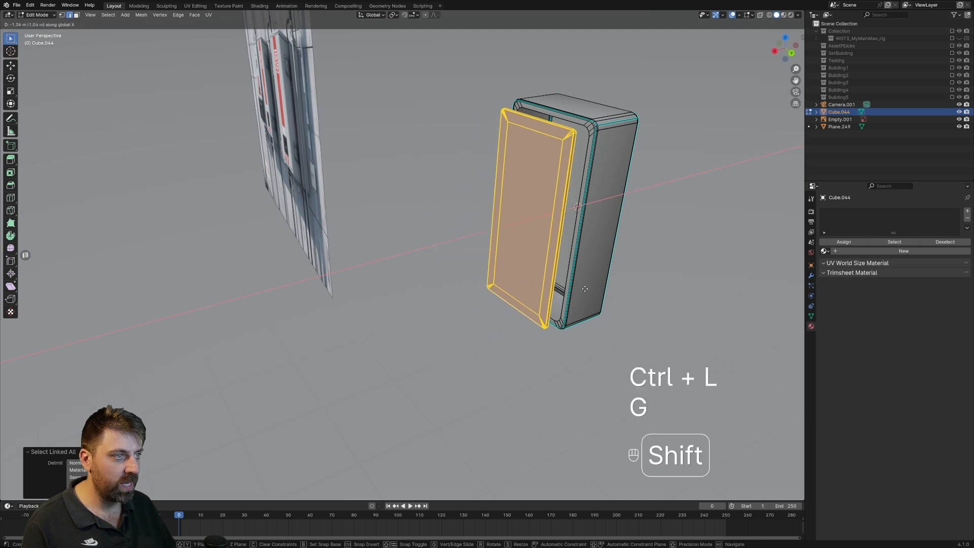
left_click(665, 255)
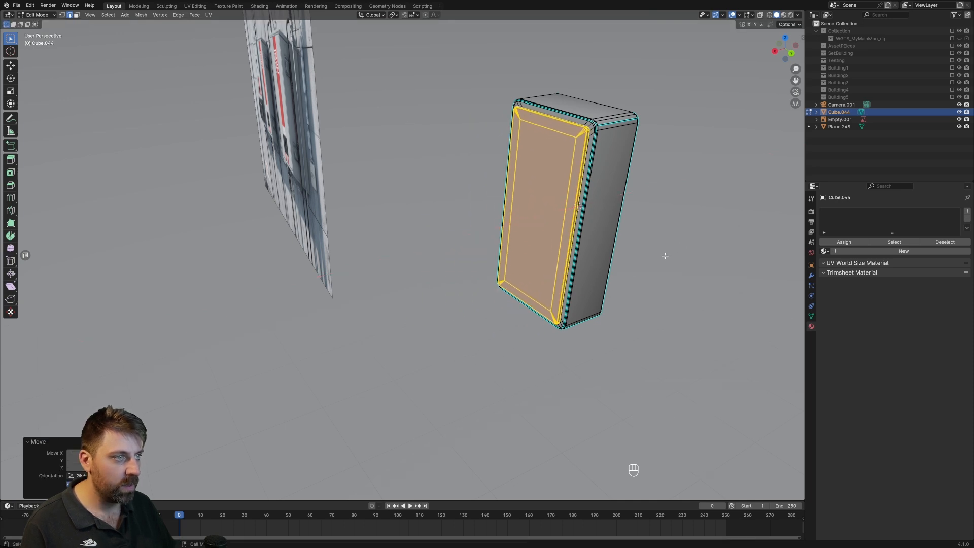
Scale the door panel slightly to fit the cabinet's front and adjust its position along the X axis.
middle_click_drag(632, 253, 662, 247)
middle_click_drag(662, 247, 620, 310, "shift")
scroll(623, 284, "up", 3)
key("s")
left_click(651, 272)
middle_click_drag(651, 272, 595, 258)
key("Tab")
key("Tab")
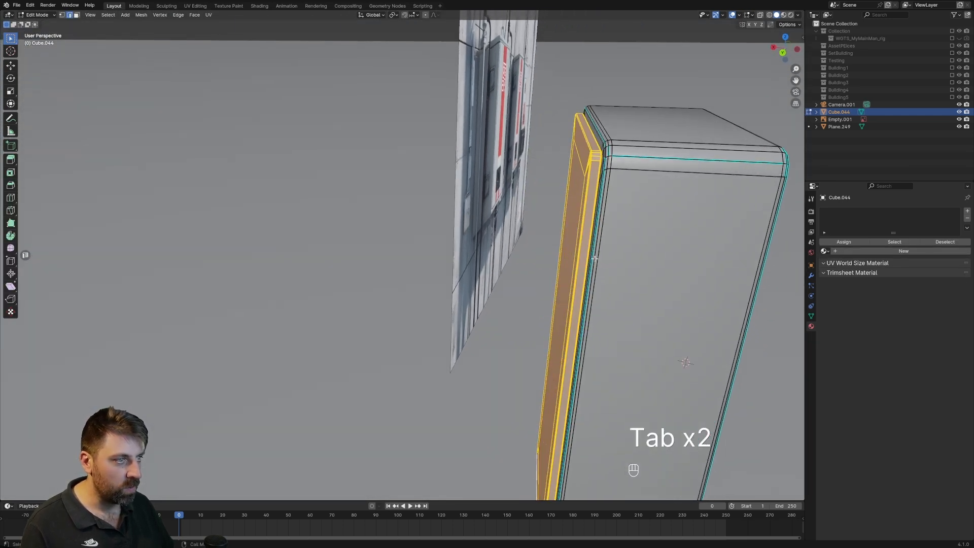
key("g")
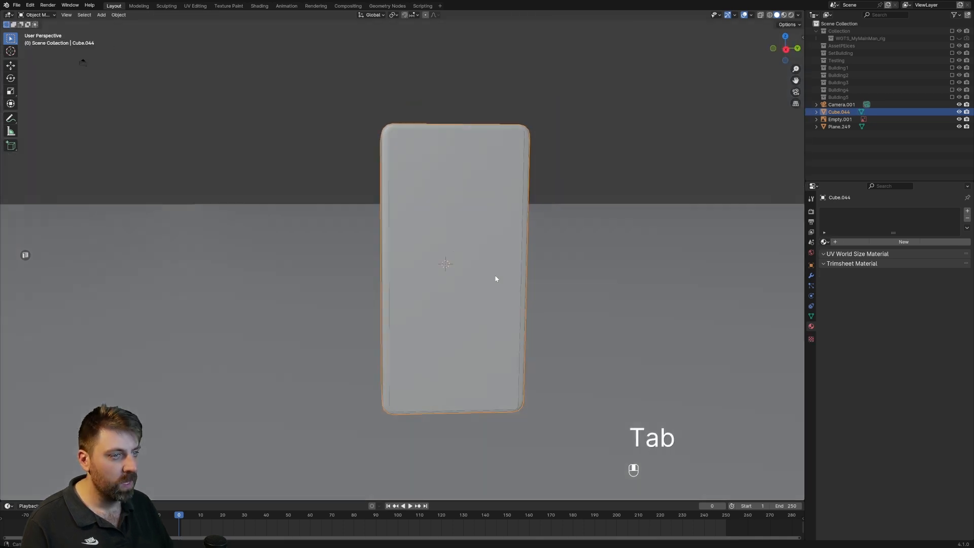
scroll(496, 278, "down", 3)
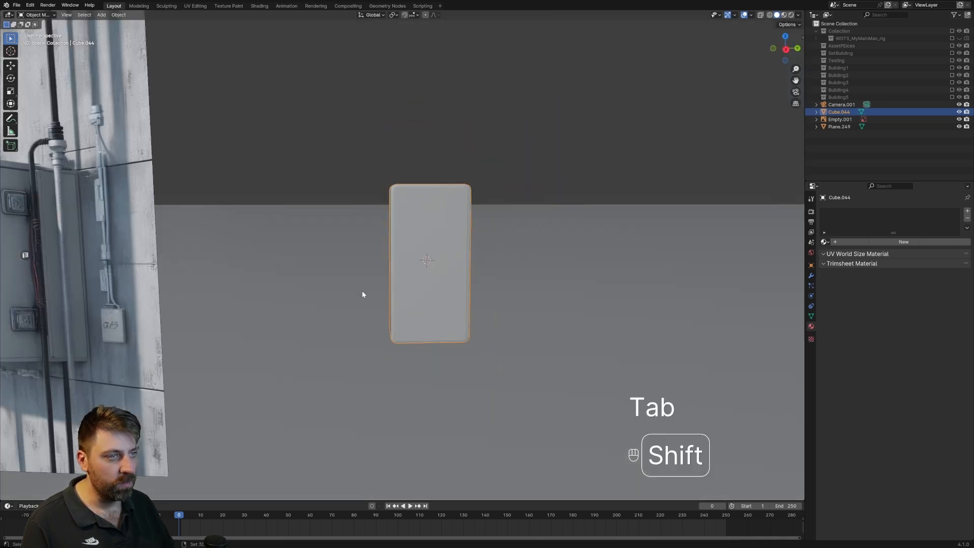
Duplicate the door panel's inner front face and place the copy in front of the door.
middle_click_drag(363, 292, 538, 209, "shift")
middle_click_drag(163, 203, 273, 267, "shift")
middle_click_drag(522, 247, 309, 199, "shift")
scroll(480, 205, "up", 2)
middle_click_drag(492, 196, 405, 315, "shift")
key("Tab")
key("3")
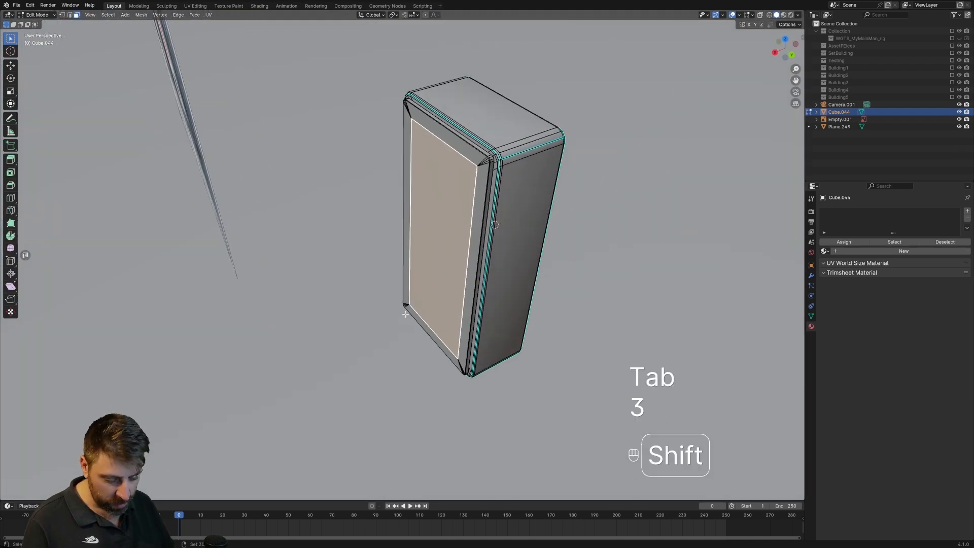
key("shift+d")
left_click(394, 342)
Scale the duplicated face down to a small rectangular plate.
key("s")
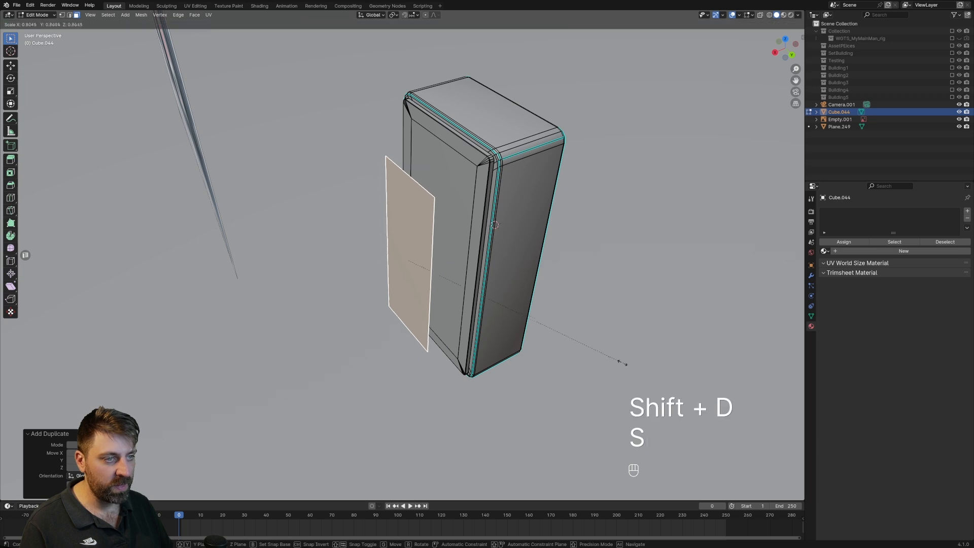
left_click(534, 349)
key("s")
left_click(480, 310)
key("s")
left_click(459, 293)
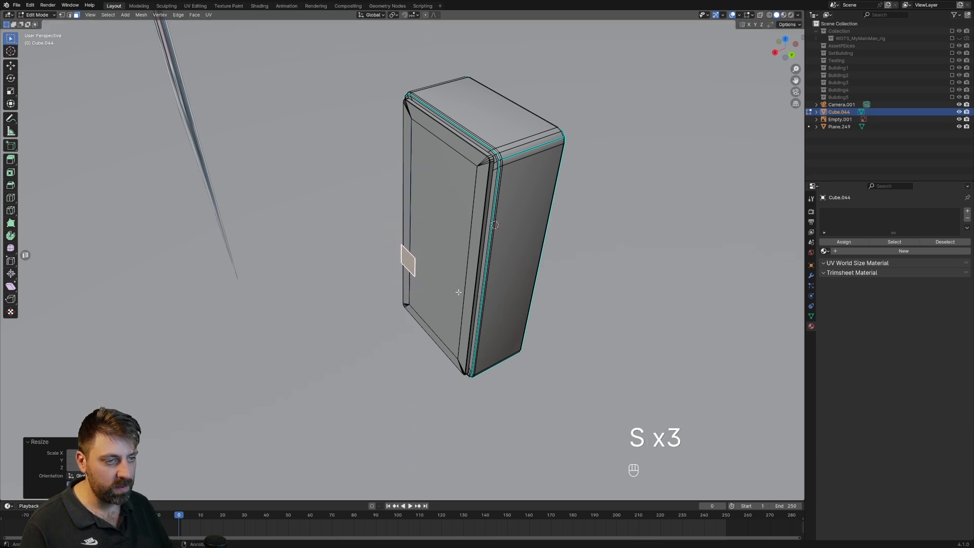
Move the small plate near the door's lower corner on the side facing away from the cabinet's visible side, and resize it.
key("KP_3")
key("g")
left_click(513, 328)
middle_click_drag(513, 328, 291, 291)
scroll(431, 276, "up", 7)
key("s")
left_click(430, 295)
middle_click_drag(292, 291, 423, 319, "shift")
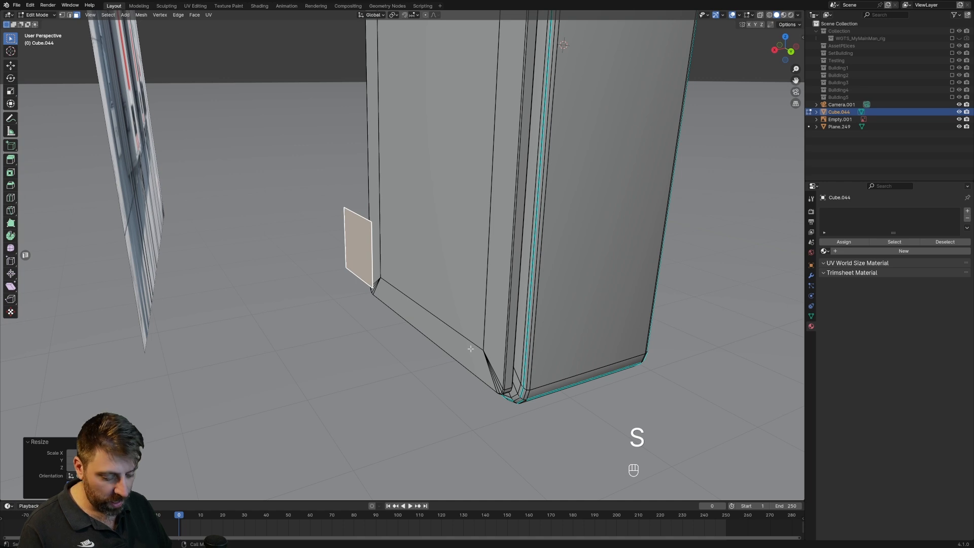
Inset the small plate's face and rescale the resulting inner face.
key("i")
left_click(380, 275, "shift")
middle_click_drag(380, 275, 478, 297)
key("s")
left_click(550, 290)
Shape the inner face into a small narrow vertical slot by scaling it along Y and moving it low on the plate.
key("s")
key("x")
right_click(496, 275)
key("s")
key("y")
left_click(481, 285)
key("g")
left_click(481, 283)
key("s")
left_click(452, 279)
middle_click_drag(451, 280, 440, 287)
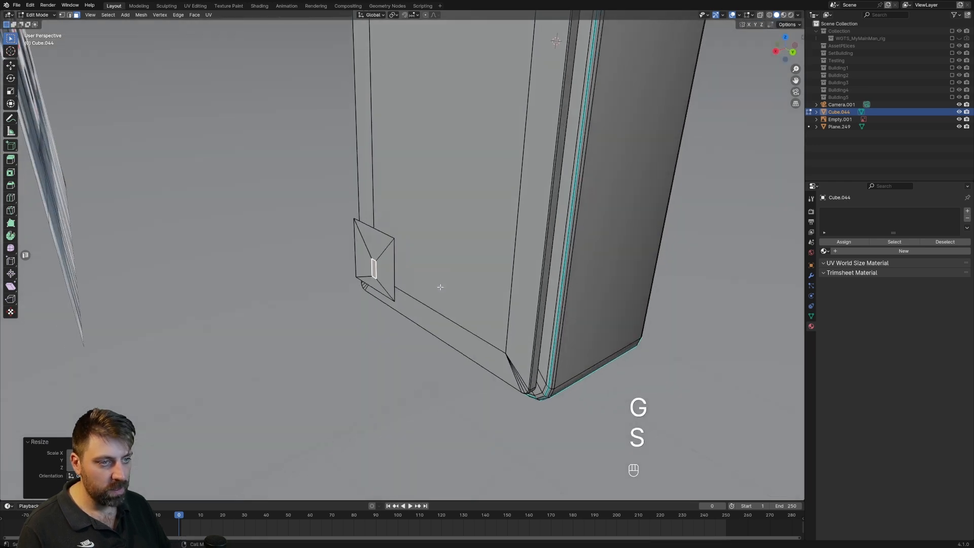
Delete the plate's narrow inner face to open a slot through it.
key("Delete")
left_click(440, 286)
key("ctrl+z")
key("Delete")
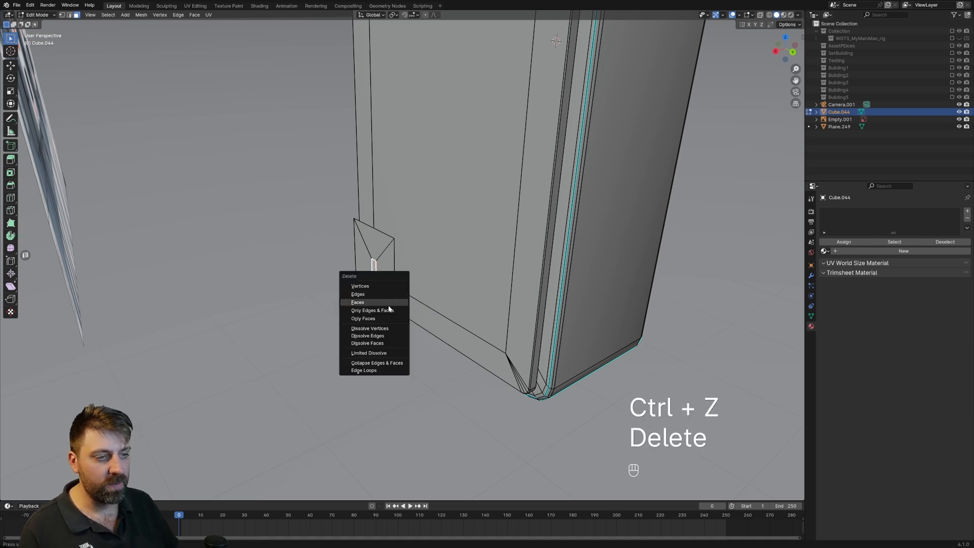
left_click(395, 305)
Select all linked faces of the slotted plate and extrude them about 0.01 m for thickness.
left_click(398, 300)
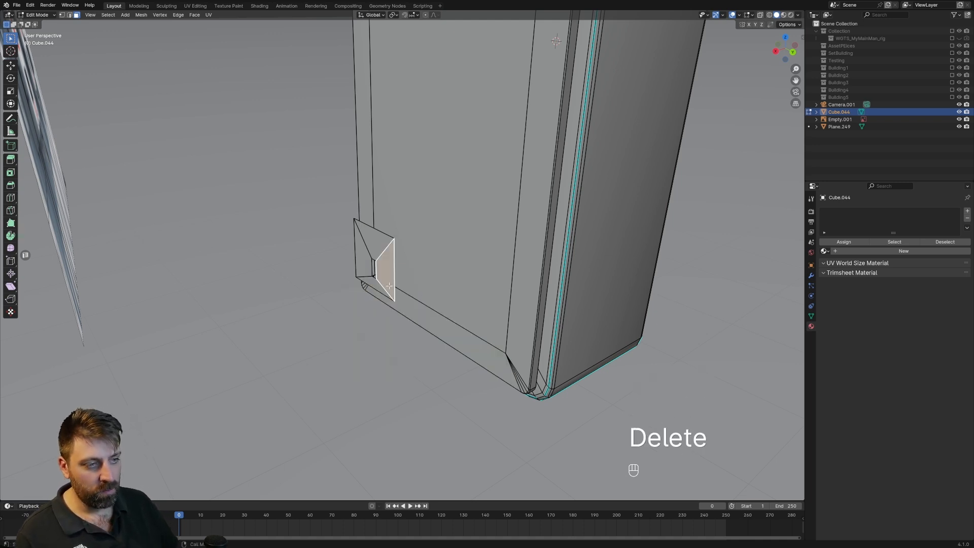
key("ctrl+l")
key("e")
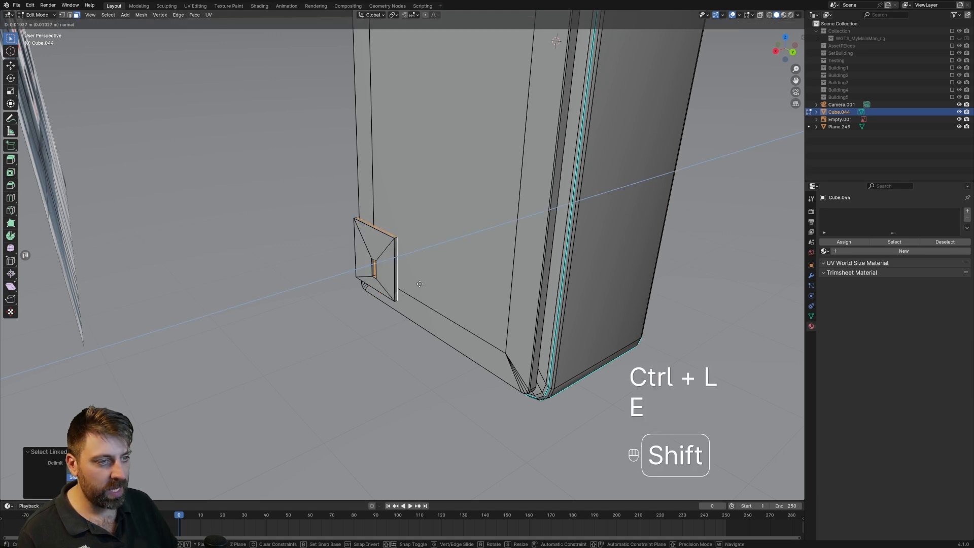
left_click(428, 281, "shift")
mouse_move(428, 280)
middle_mouse_down()
mouse_move(440, 277)
mouse_move(429, 283)
middle_mouse_up()
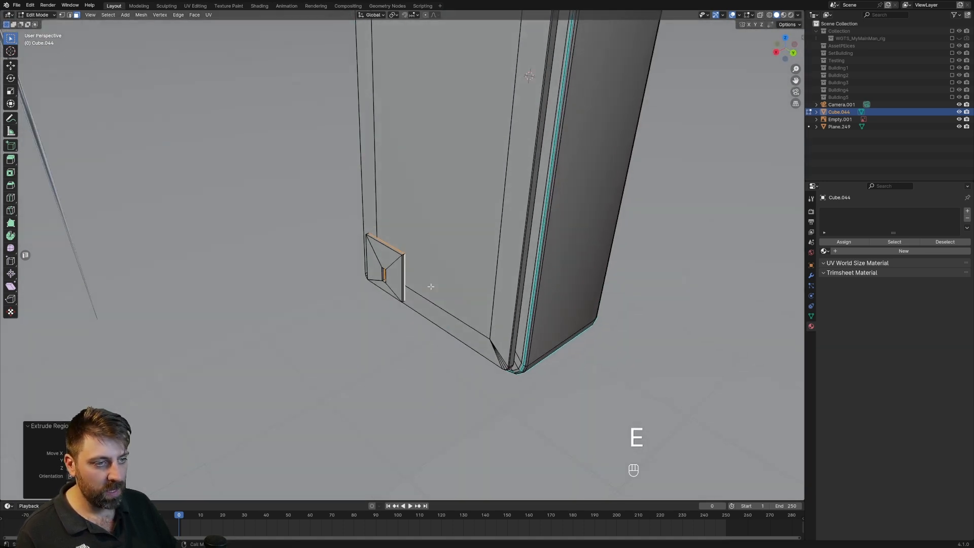
Select the whole linked plate and move it about 0.2 m along the X axis against the door's front.
key("ctrl+l")
key("g")
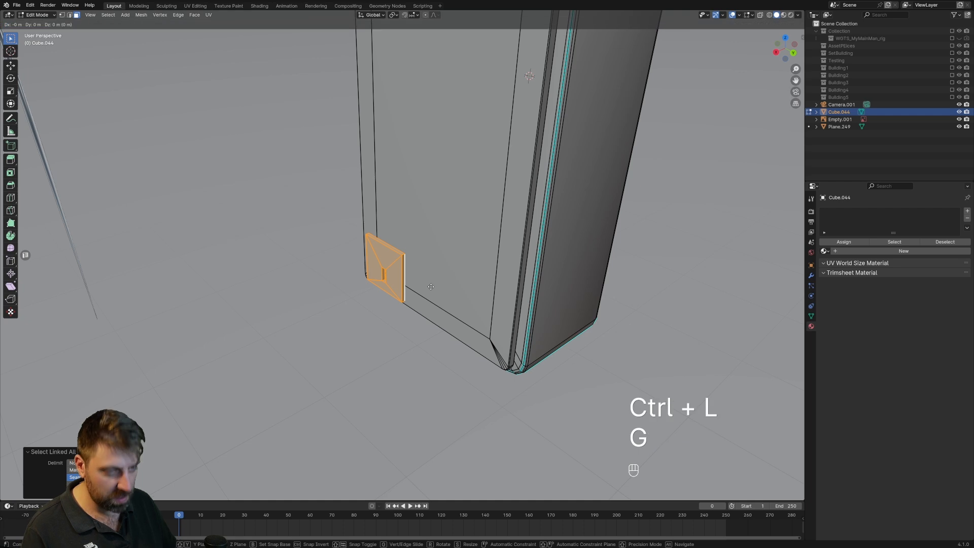
left_click(560, 242, "shift")
Select the lock plate's four diagonal corner edge loops and bevel them narrowly with two segments.
scroll(558, 241, "up", 5)
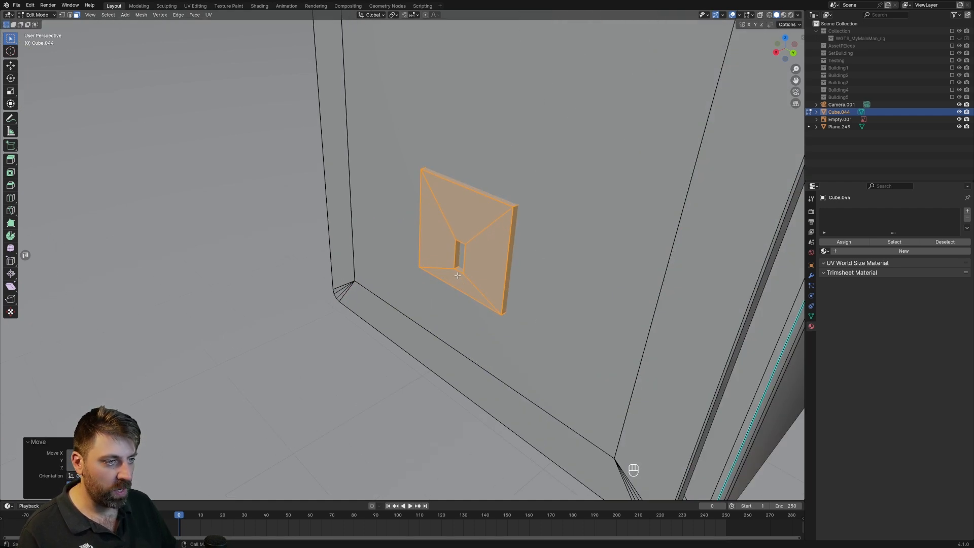
key("2")
left_click(490, 232, "alt")
left_click(446, 274, "alt+shift")
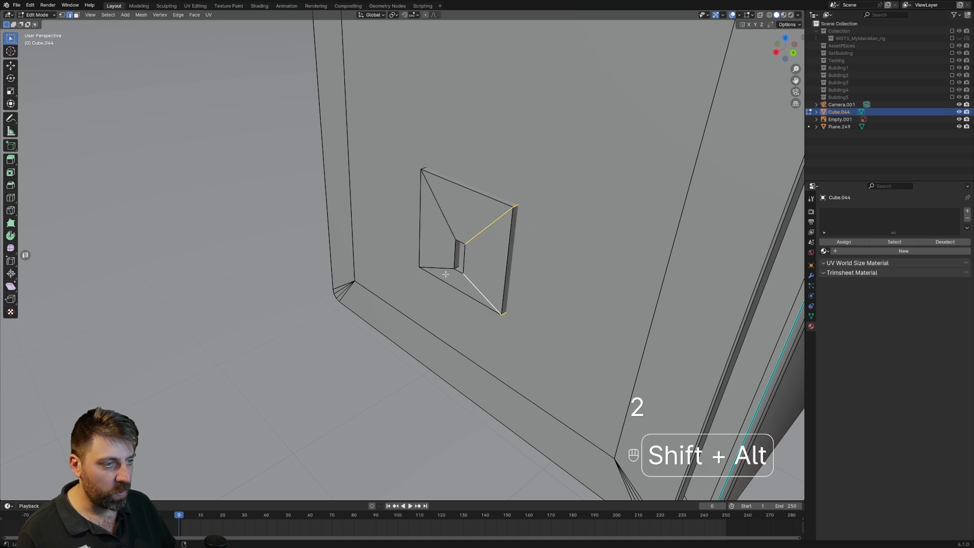
left_click(442, 219, "alt+shift")
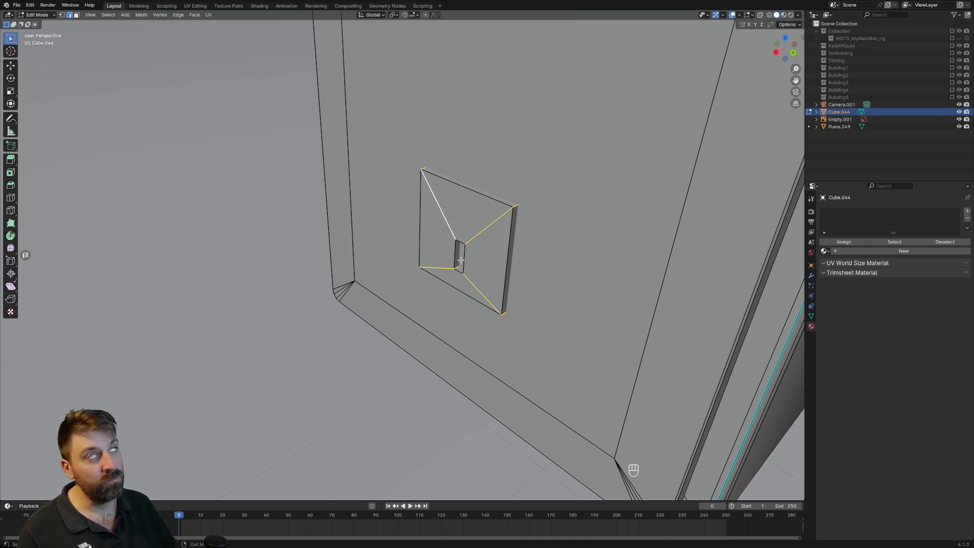
key("z")
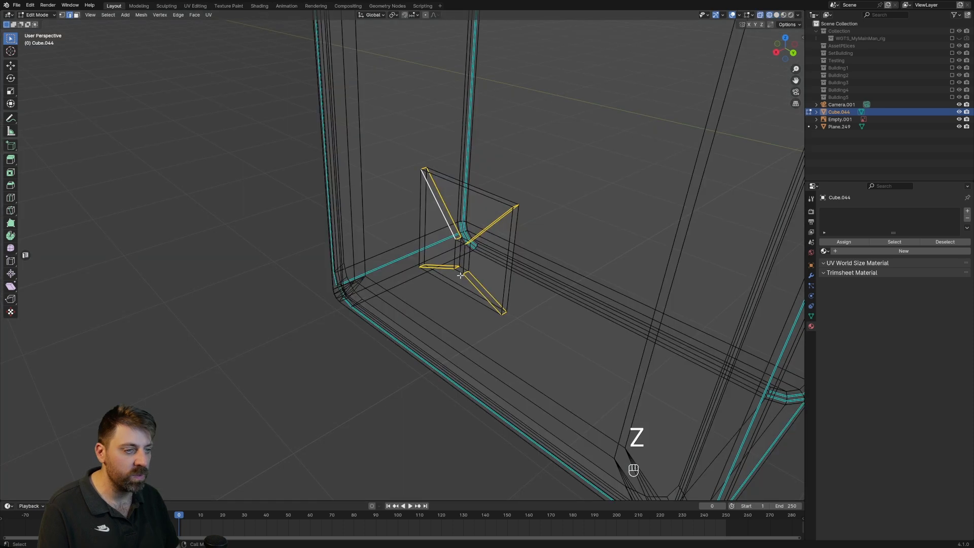
key("z")
left_click(520, 257)
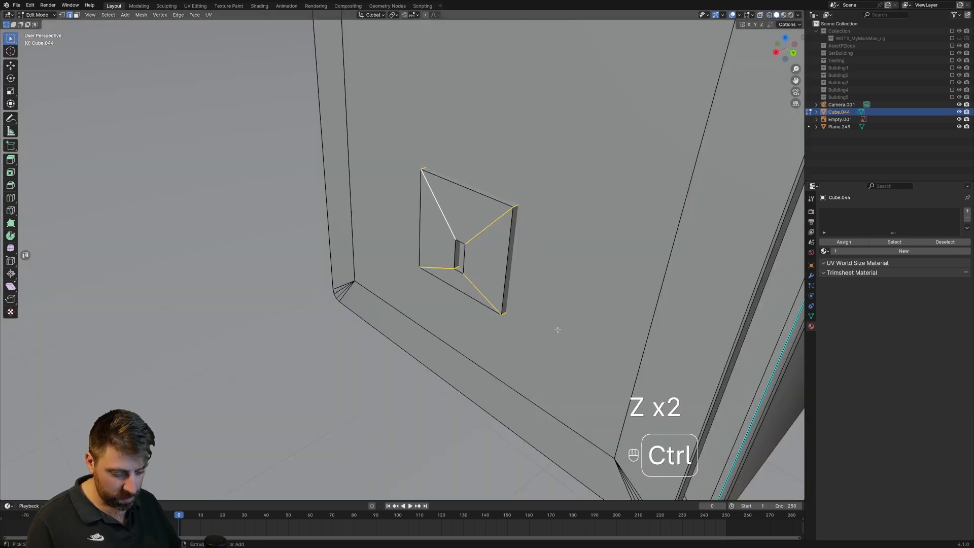
key("ctrl+b")
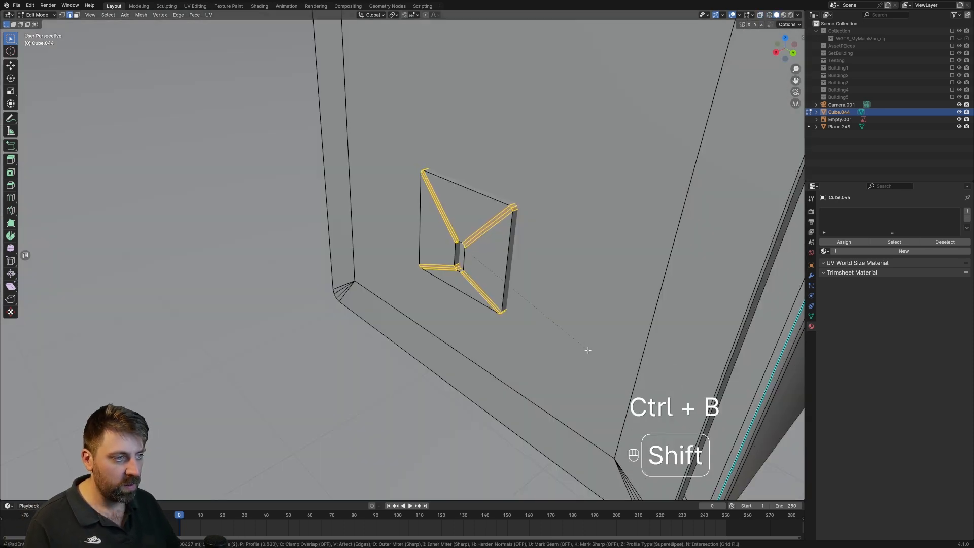
left_click(587, 349)
Bevel the lock plate's front outer edge loop about 0.0026 m wide with two segments.
left_click(508, 262, "alt")
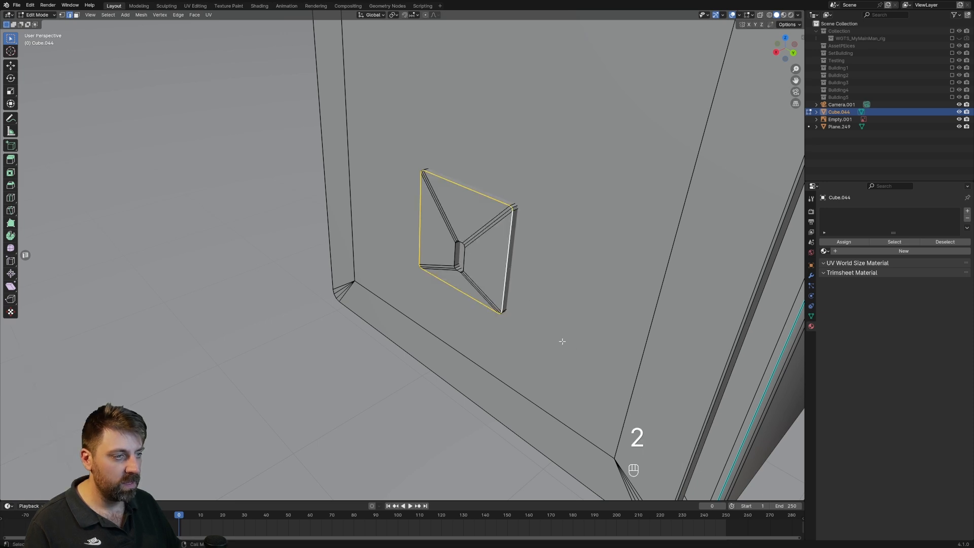
key("ctrl+b")
scroll(572, 350, "down", 1)
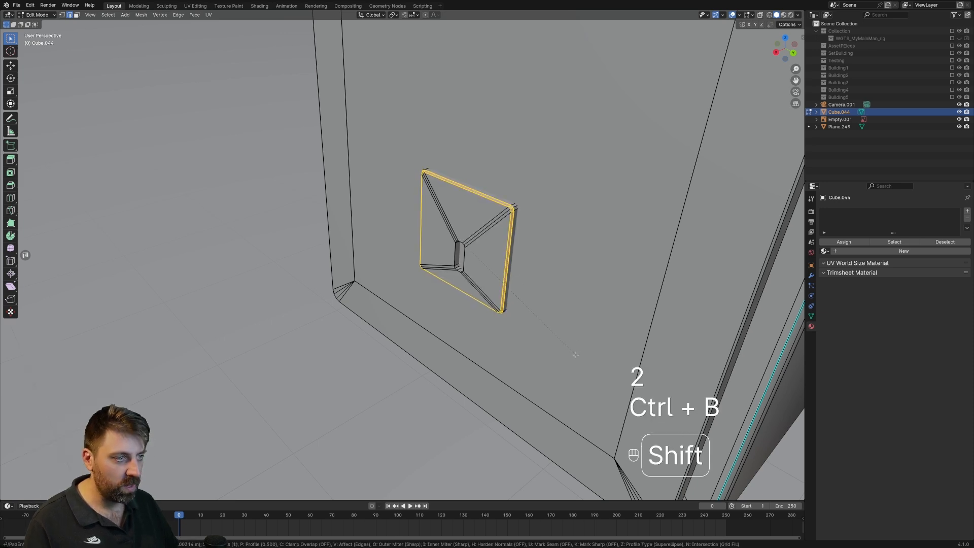
left_click(574, 352)
scroll(546, 352, "down", 1)
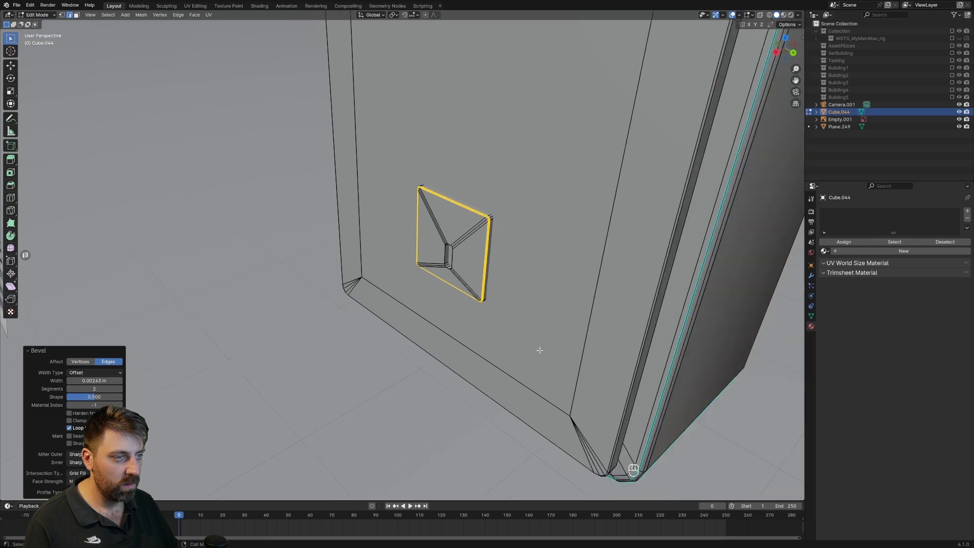
Examine the beveled lock plate on the cabinet from several angles outside Edit Mode.
key("Tab")
scroll(525, 339, "down", 3)
middle_click_drag(521, 340, 516, 343)
scroll(515, 346, "down", 3)
middle_click_drag(400, 319, 426, 243, "shift")
middle_click_drag(683, 200, 404, 300)
scroll(457, 270, "up", 3)
middle_click_drag(547, 226, 514, 225, "shift")
key("Tab")
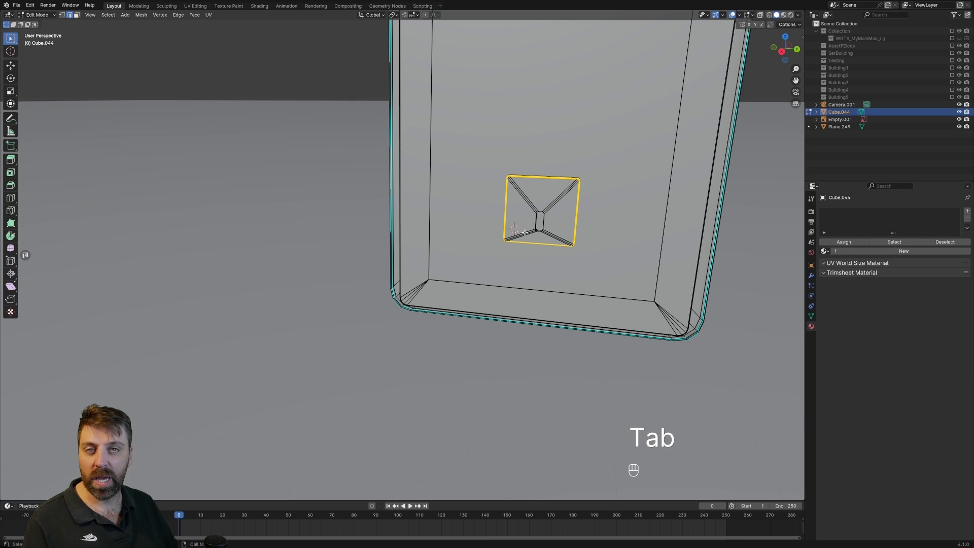
Add a 32-vertex cylinder to the cabinet mesh and scale it down to a small pin beside the lock plate's slot.
key("shift+a")
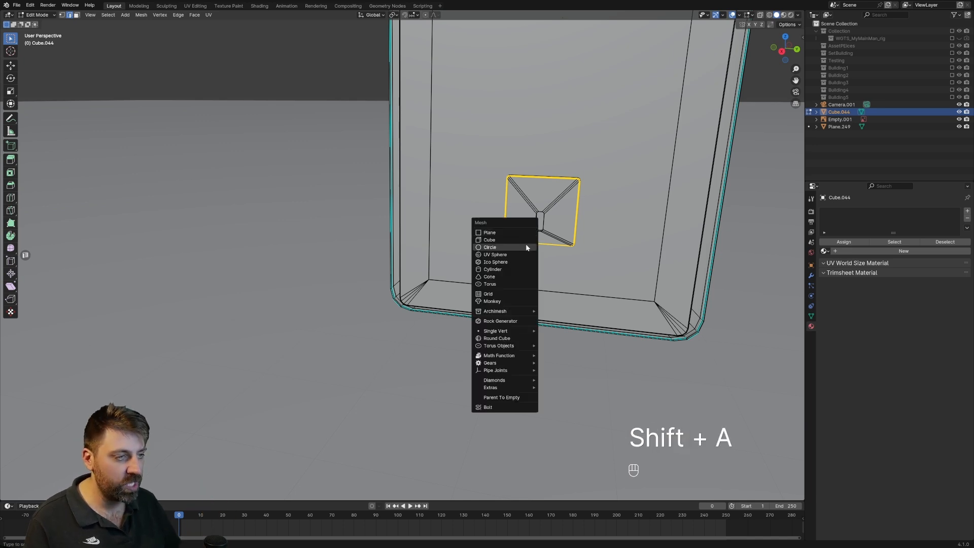
left_click(517, 270)
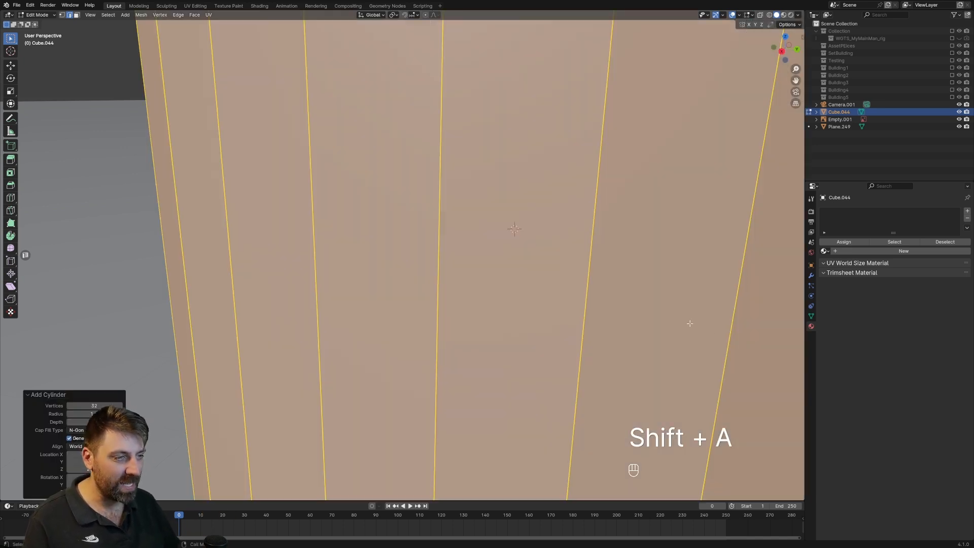
key("s")
left_click(567, 270)
key("s")
left_click(528, 257)
Rotate the small cylinder 90° about X and 90° about Z so its cap faces forward.
type("rx90")
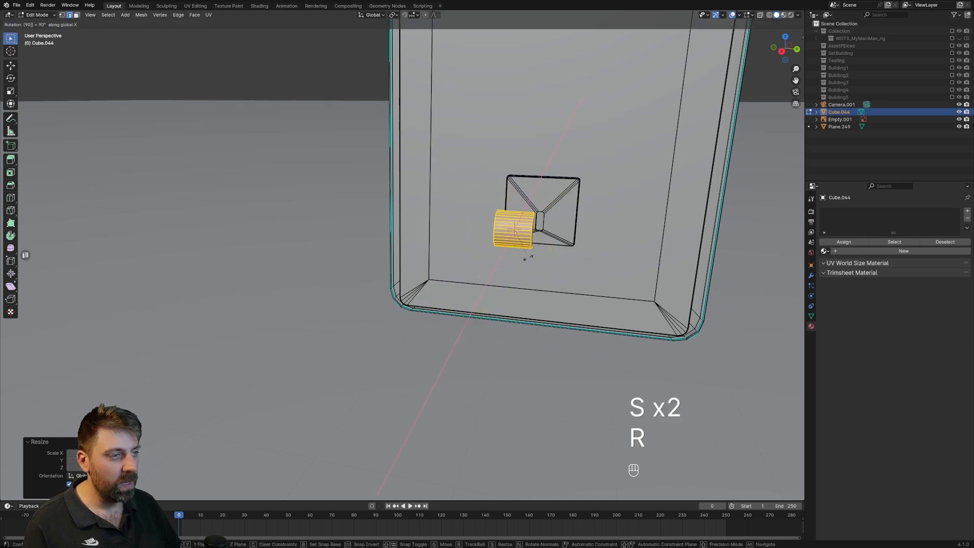
key("Return")
type("rz90")
key("Return")
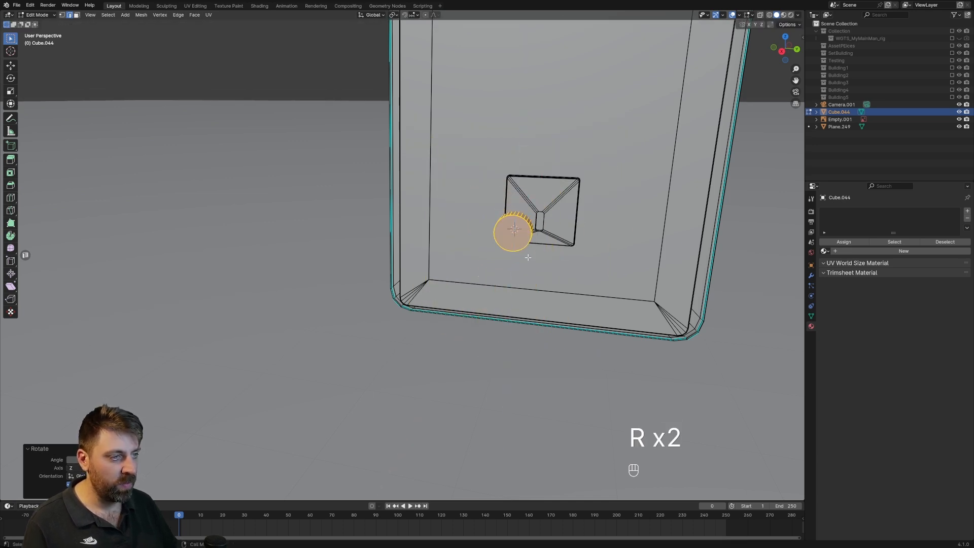
Scale the cylinder down to screw size and move it into the lock plate's lower corner.
key("s")
left_click(526, 242)
key("KP_Decimal")
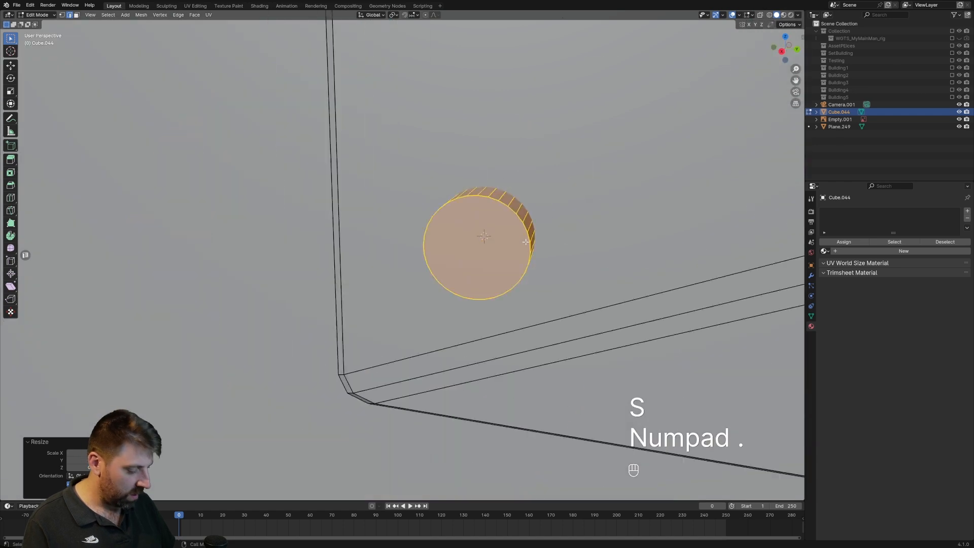
scroll(481, 279, "down", 4)
key("g")
left_click(480, 308)
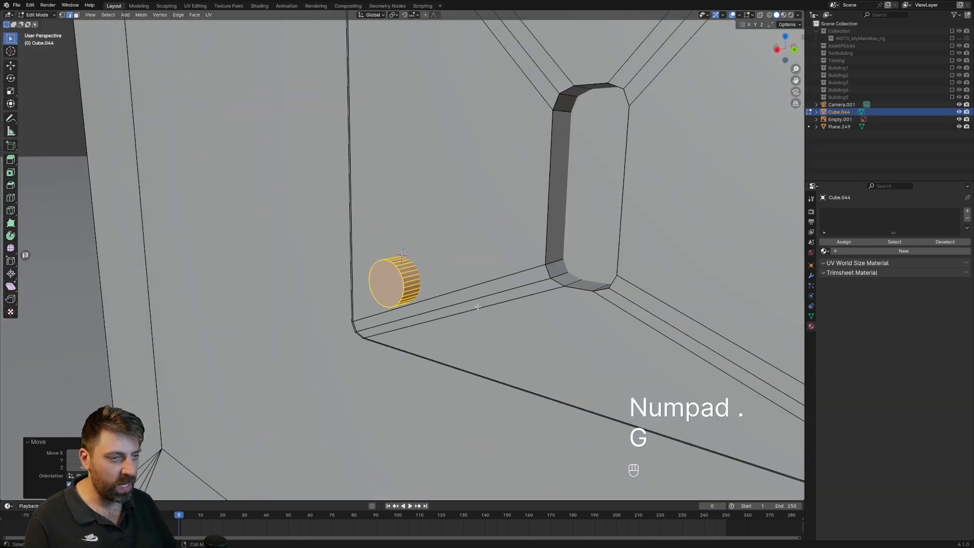
key("s")
left_click(501, 326)
Flatten the cylinder into a thin disc along X and move it along X against the lock plate.
middle_click_drag(501, 326, 529, 329)
key("s")
key("x")
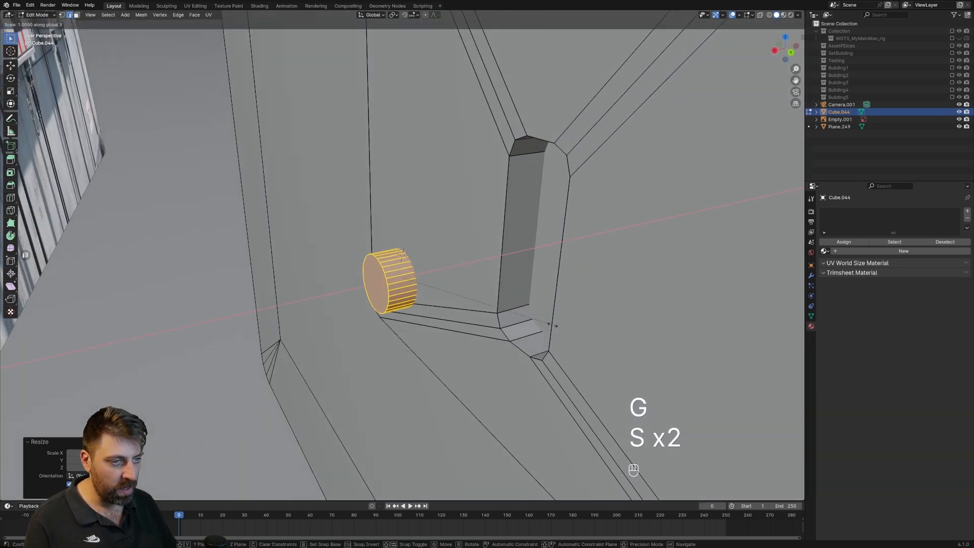
left_click(441, 289)
key("g")
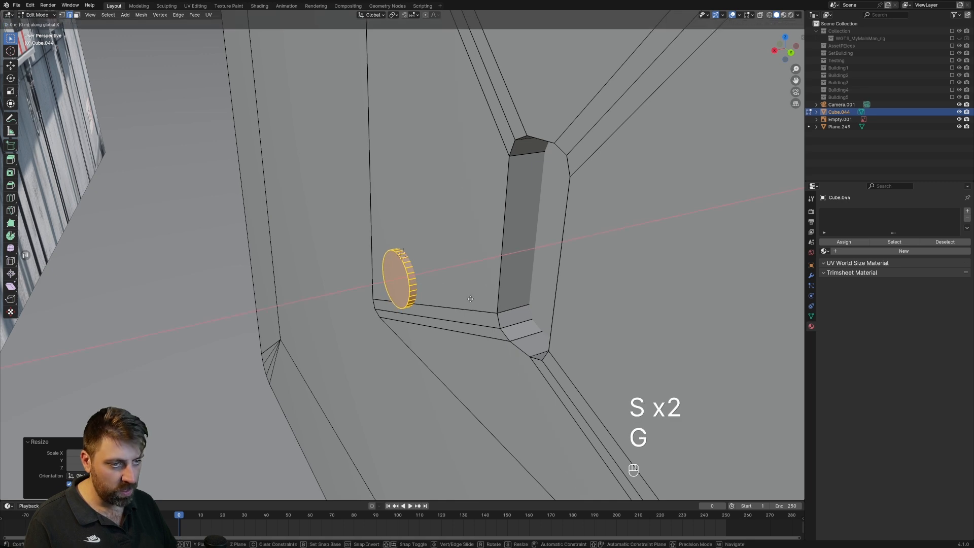
left_click(468, 302)
Examine the square hinges on the side of the reference cabinets and compare them with the modeled cabinet.
key("Tab")
scroll(460, 311, "down", 10)
middle_click_drag(450, 321, 517, 316)
scroll(406, 304, "down", 6)
middle_click_drag(334, 296, 624, 132, "shift")
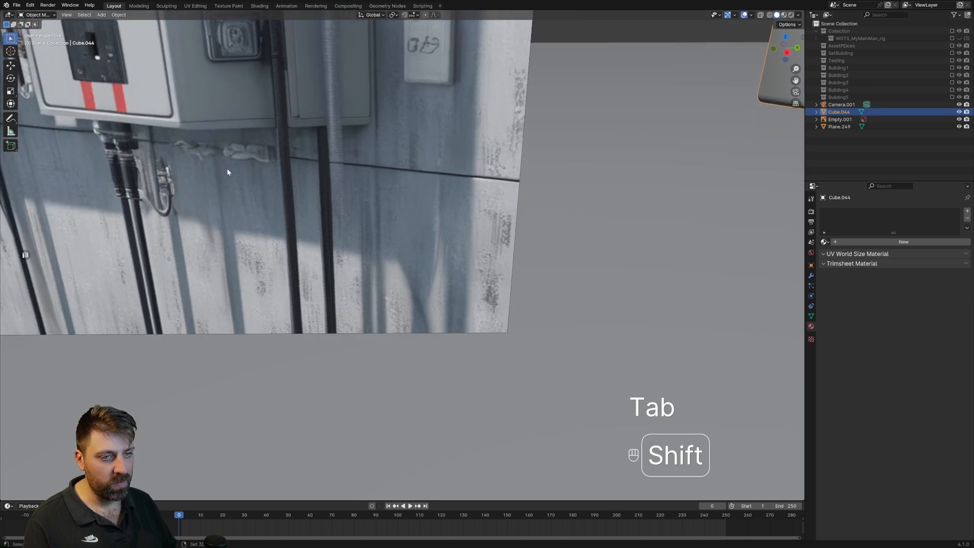
middle_click_drag(227, 168, 340, 197, "shift")
scroll(375, 203, "down", 5)
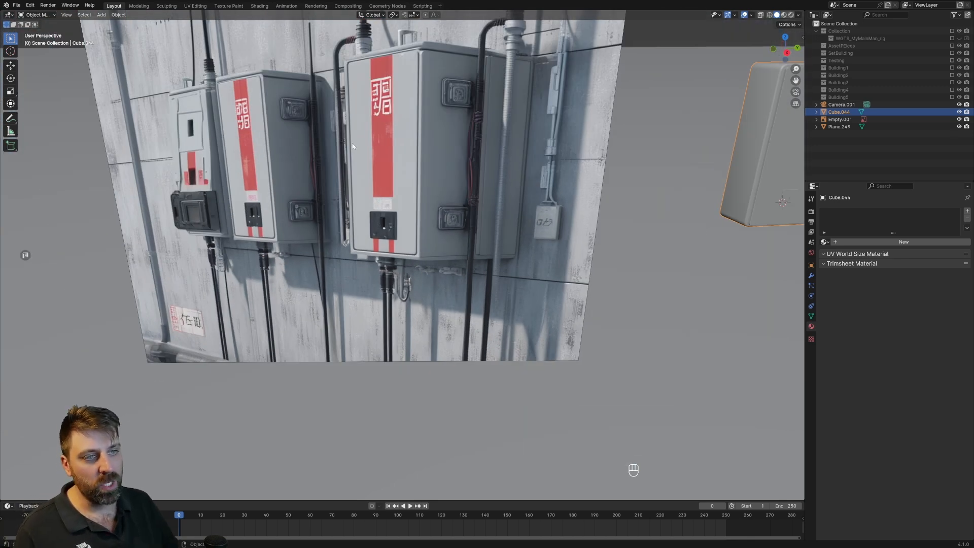
middle_click_drag(685, 181, 419, 230, "shift")
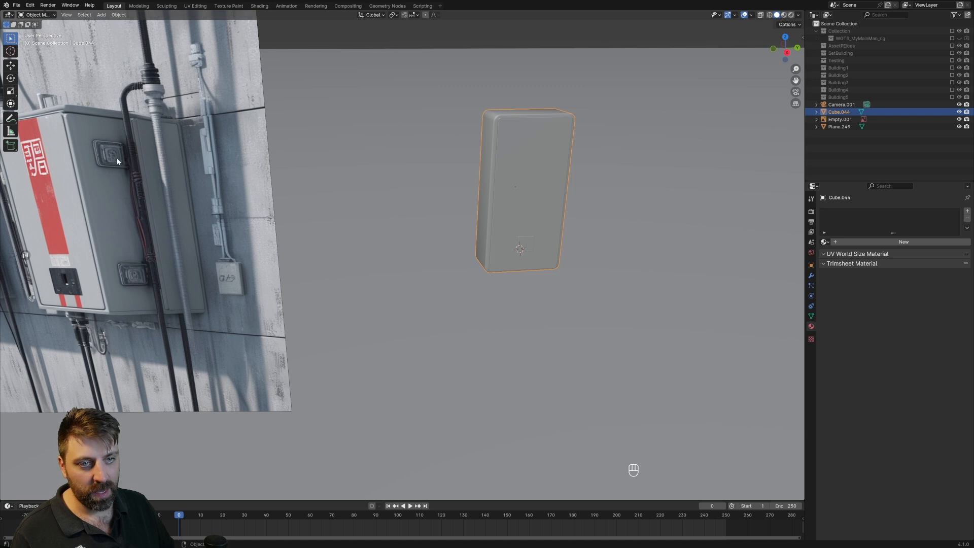
middle_click_drag(565, 212, 497, 215)
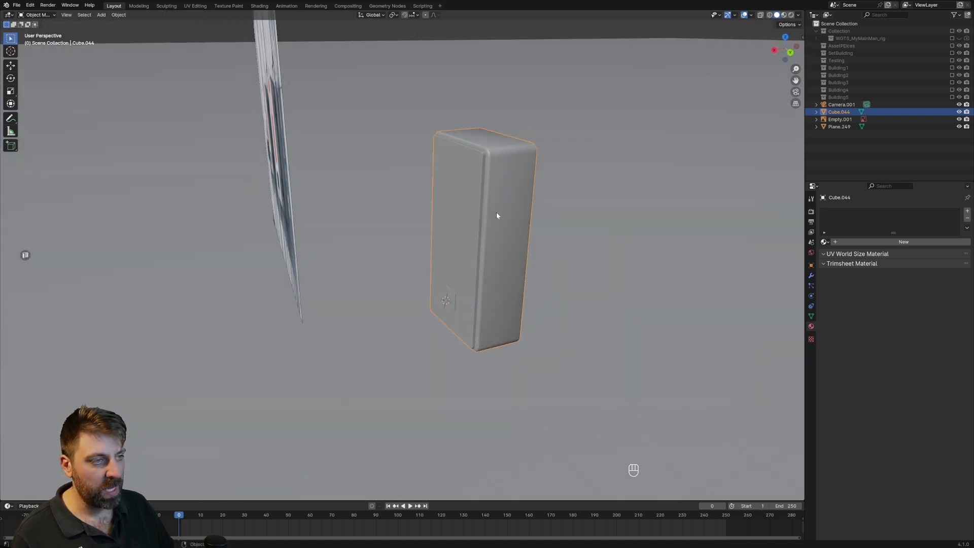
Cut a centered horizontal edge loop around the cabinet body and bevel it about 0.69 m wide with one segment.
key("Tab")
scroll(532, 204, "up", 3)
middle_click_drag(565, 205, 568, 205, "shift")
middle_click_drag(340, 187, 305, 131)
scroll(654, 264, "down", 5)
middle_click_drag(700, 287, 515, 309, "shift")
middle_click_drag(451, 300, 479, 372)
key("ctrl+r")
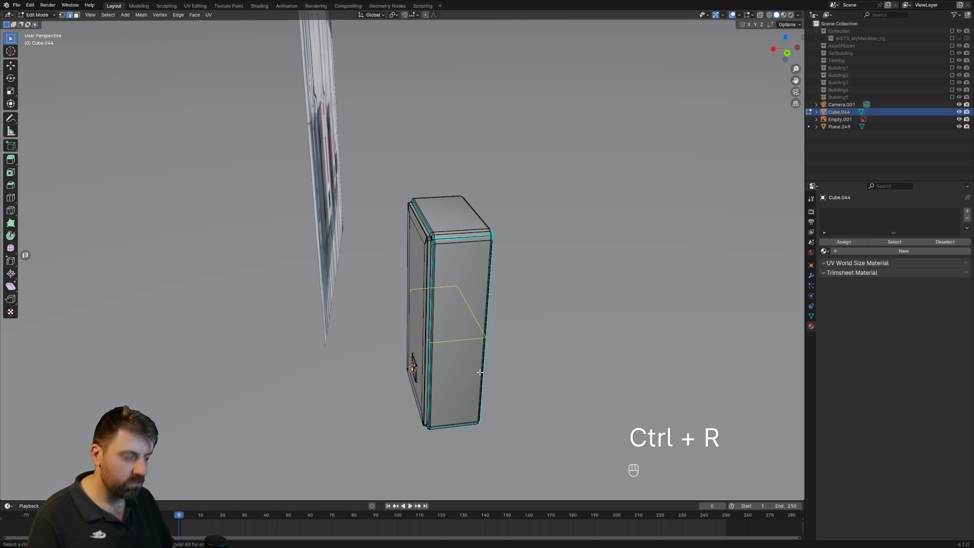
key("ctrl+r")
left_click(479, 372)
right_click(507, 360)
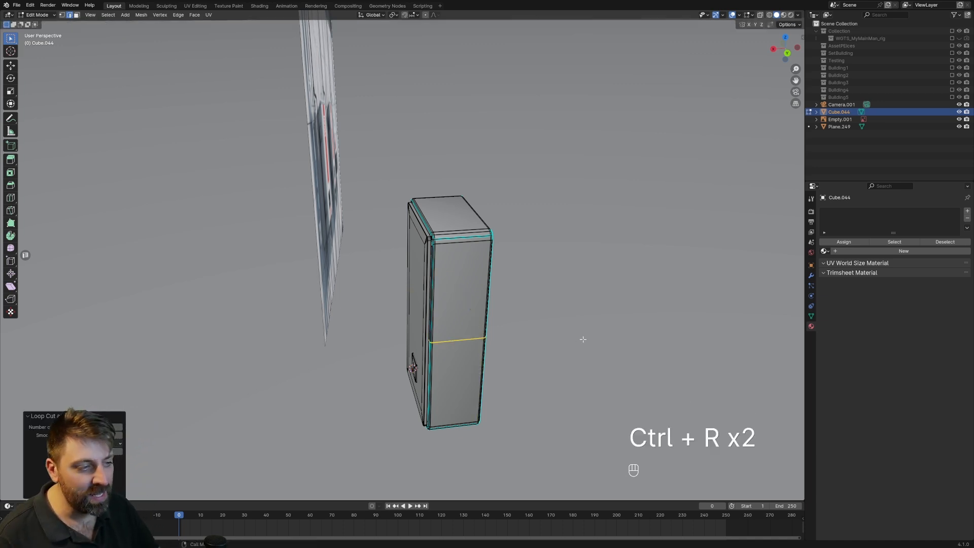
key("ctrl+b")
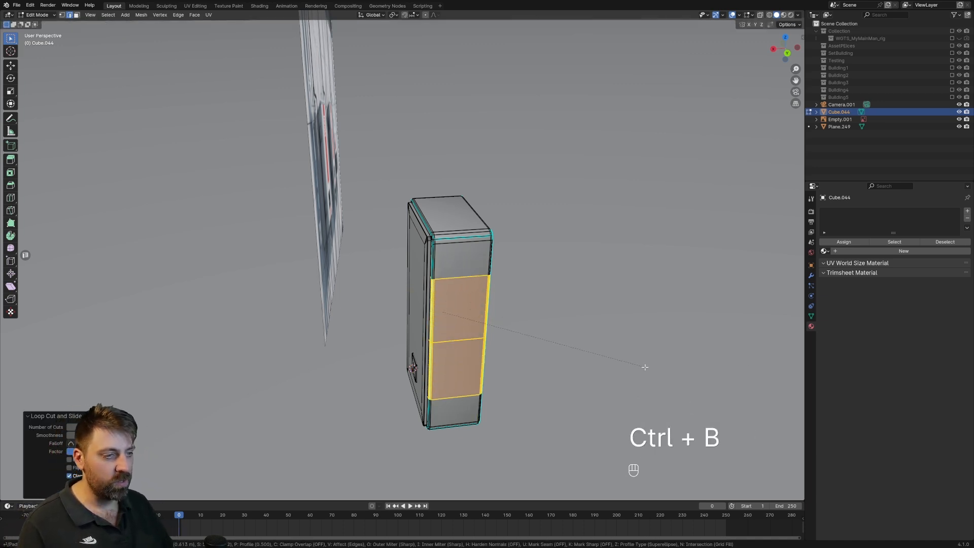
left_click(648, 388)
Scale the cabinet side's two horizontal edge loops closer together along Z and bevel each into a narrow band.
key("2")
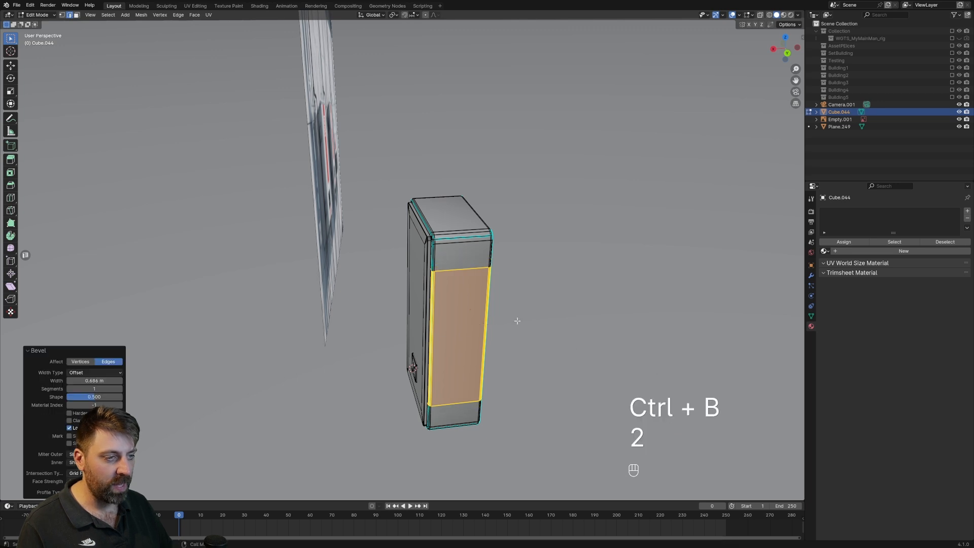
left_click(461, 269, "alt")
left_click(476, 409, "alt+shift")
left_click(476, 408, "alt+shift")
middle_click_drag(491, 409, 507, 357, "shift")
scroll(507, 358, "up", 3)
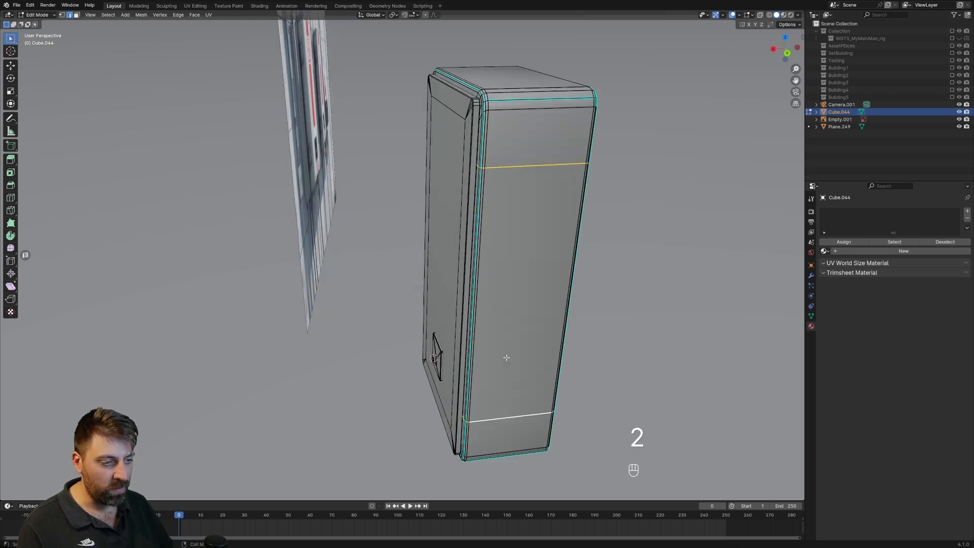
mouse_move(661, 444)
middle_mouse_down()
mouse_move(637, 444)
mouse_move(653, 432)
middle_mouse_up()
key("s")
key("z")
left_click(609, 398)
scroll(539, 368, "up", 2)
scroll(539, 367, "down", 3)
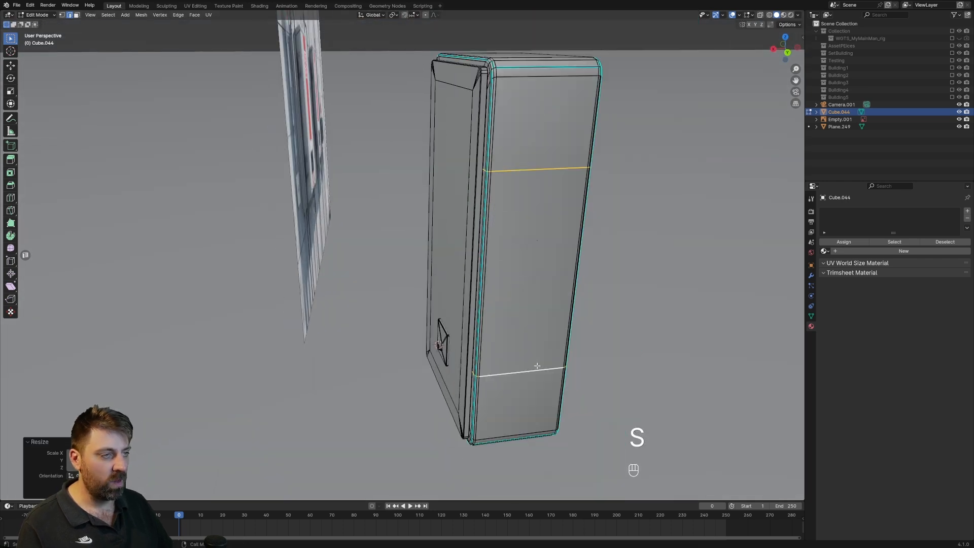
key("ctrl+b")
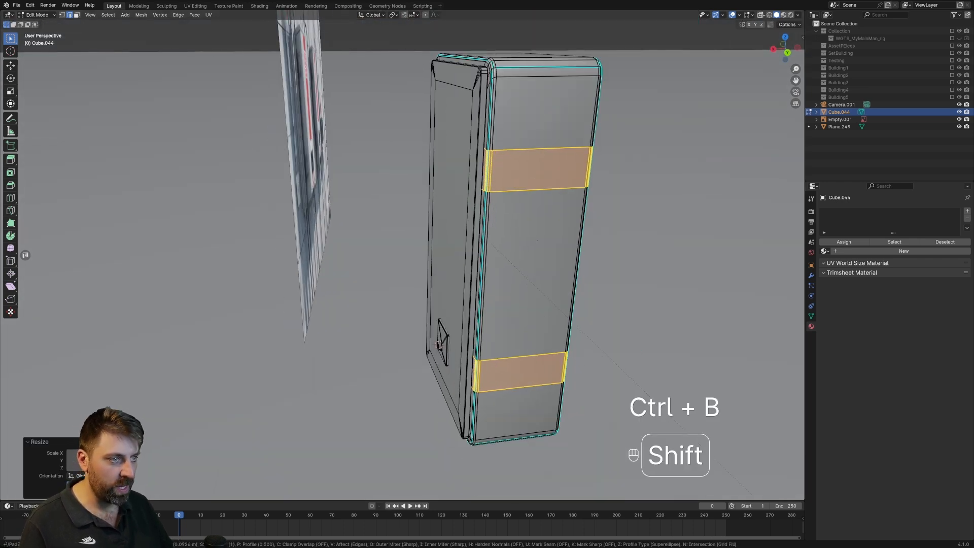
left_click(754, 39)
Inset the upper and lower band faces on the cabinet's side and narrow the inset faces along X.
key("3")
left_click(544, 172)
left_click(523, 367, "shift")
key("i")
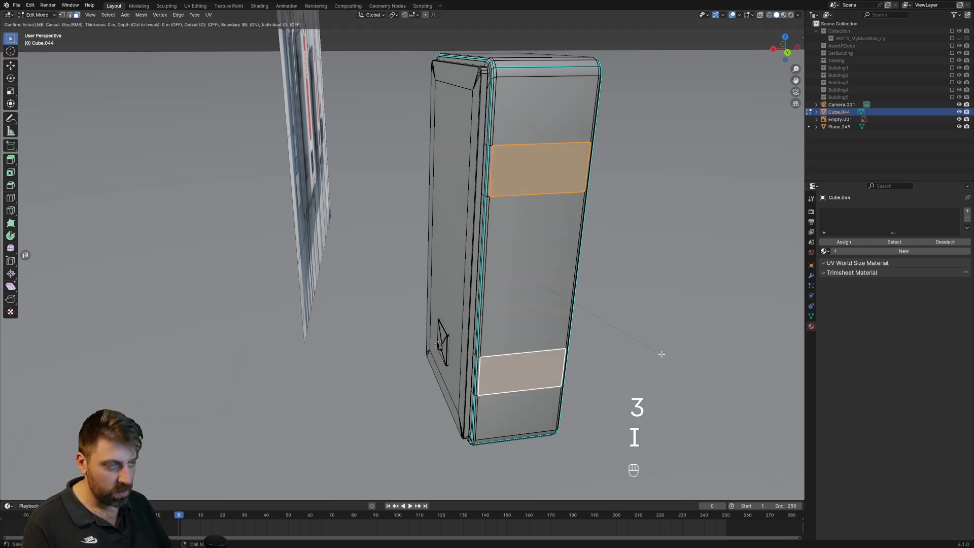
left_click(665, 339)
key("s")
key("x")
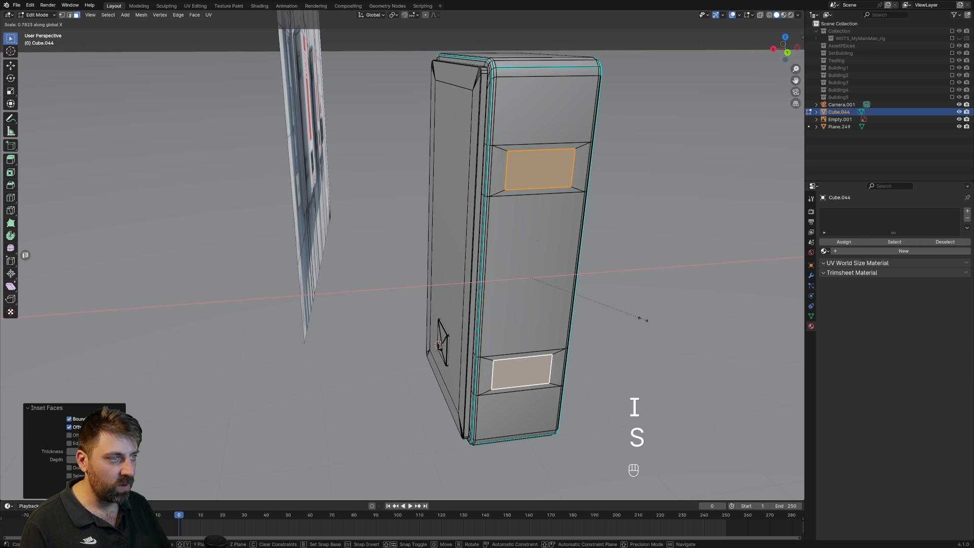
left_click(590, 310)
Duplicate the two inset side faces and move the copies outward along Y, away from the cabinet.
middle_click_drag(590, 311, 658, 306)
middle_click_drag(657, 306, 455, 359, "shift")
scroll(526, 363, "up", 3)
key("shift+d")
key("y")
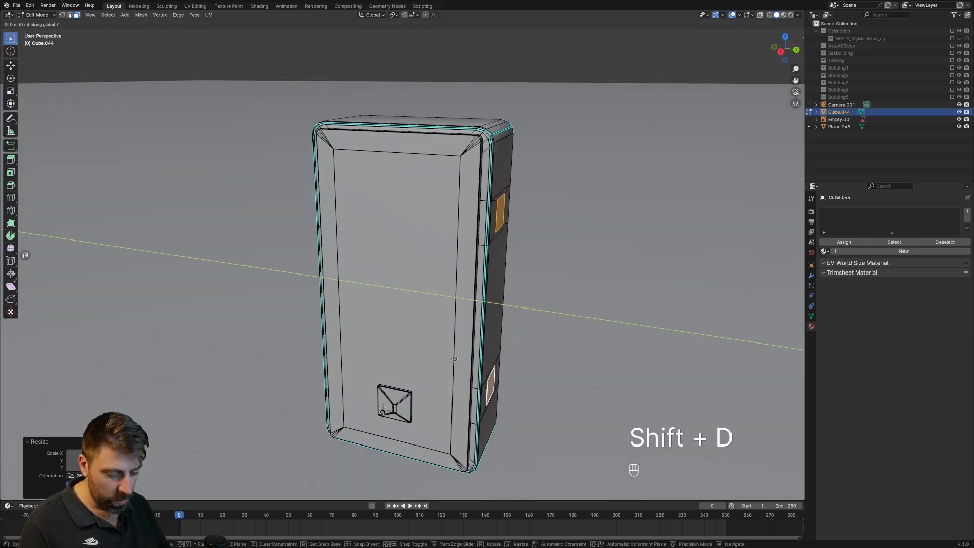
left_click(646, 327)
middle_click_drag(646, 326, 303, 248)
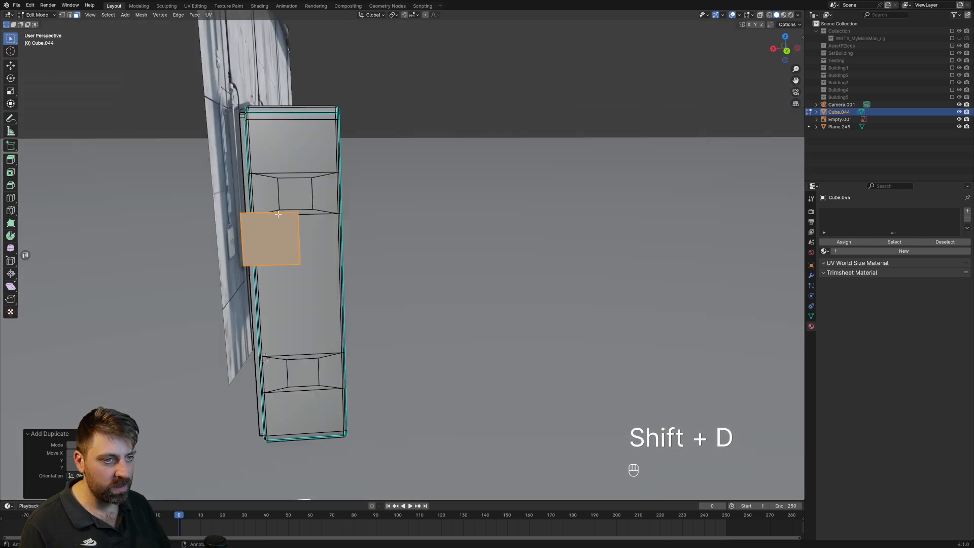
Select the two original inset faces on the cabinet's side and extrude them inward as recesses.
left_click(295, 193)
left_click(303, 373, "shift")
middle_click_drag(303, 373, 502, 401)
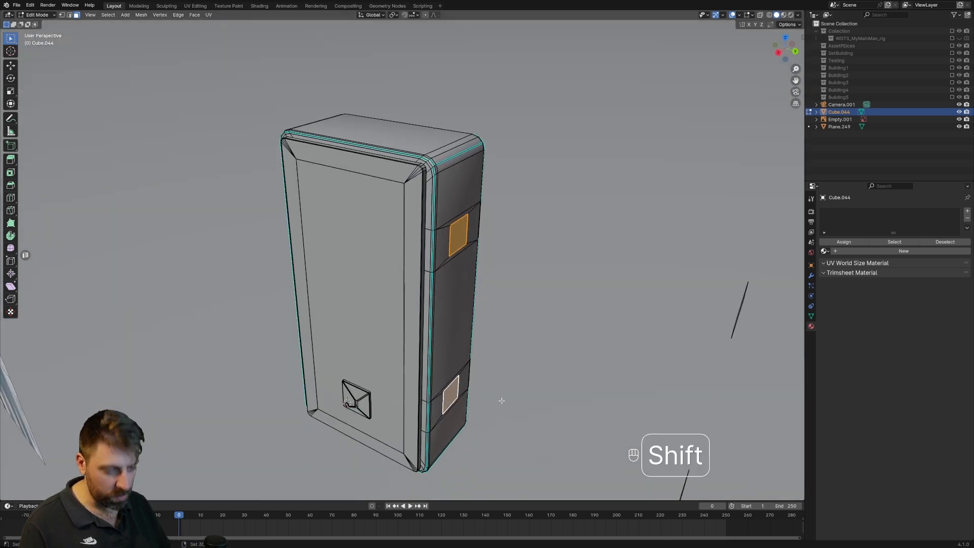
key("e")
left_click(394, 358)
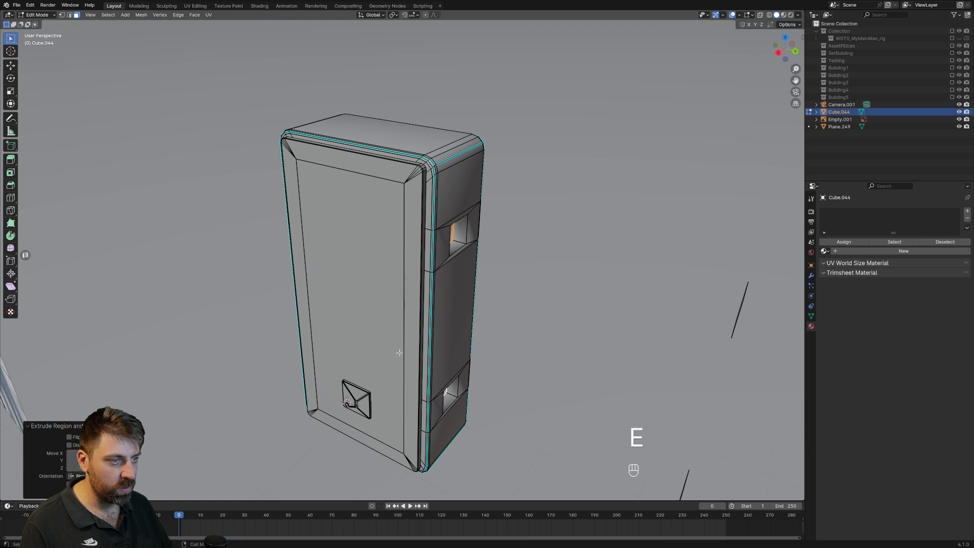
Select the upper duplicated square face beside the cabinet and scale it up slightly.
scroll(405, 352, "down", 4)
key("Tab")
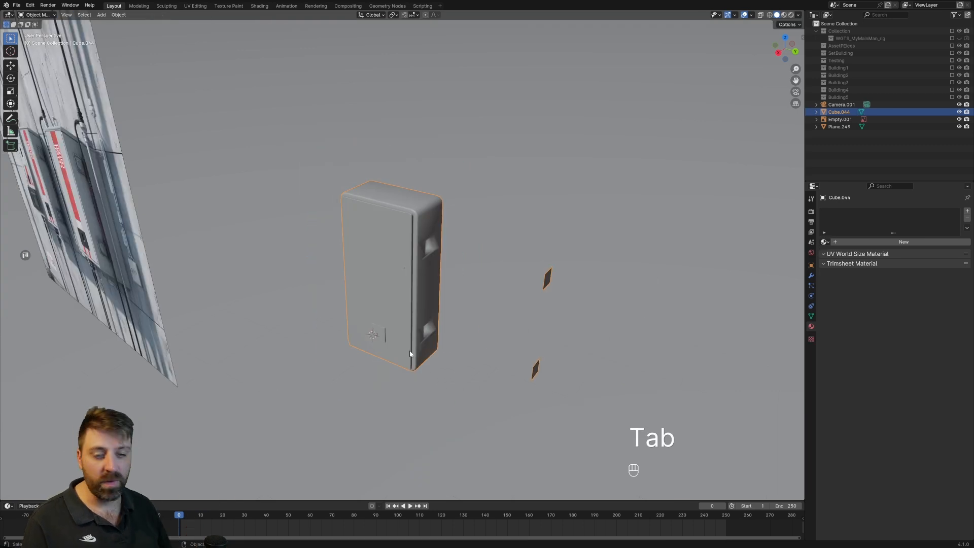
middle_click_drag(411, 354, 412, 286)
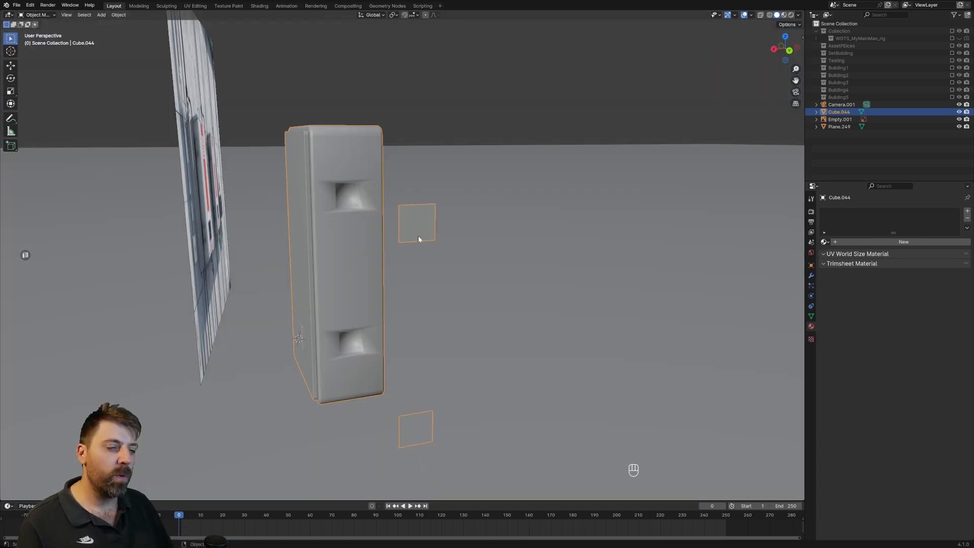
scroll(419, 239, "up", 3)
key("Tab")
left_click(441, 206, "shift")
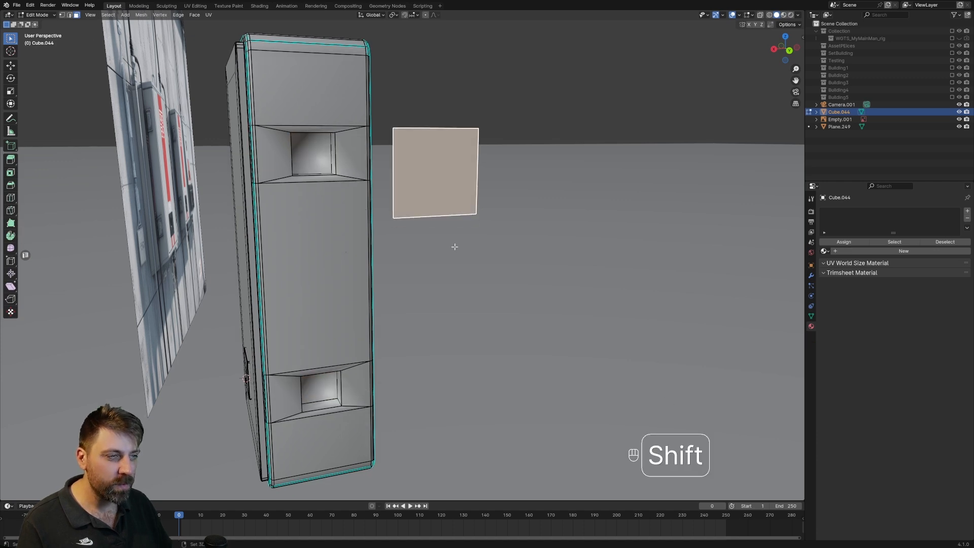
scroll(454, 245, "down", 2)
middle_click_drag(454, 246, 442, 197, "shift")
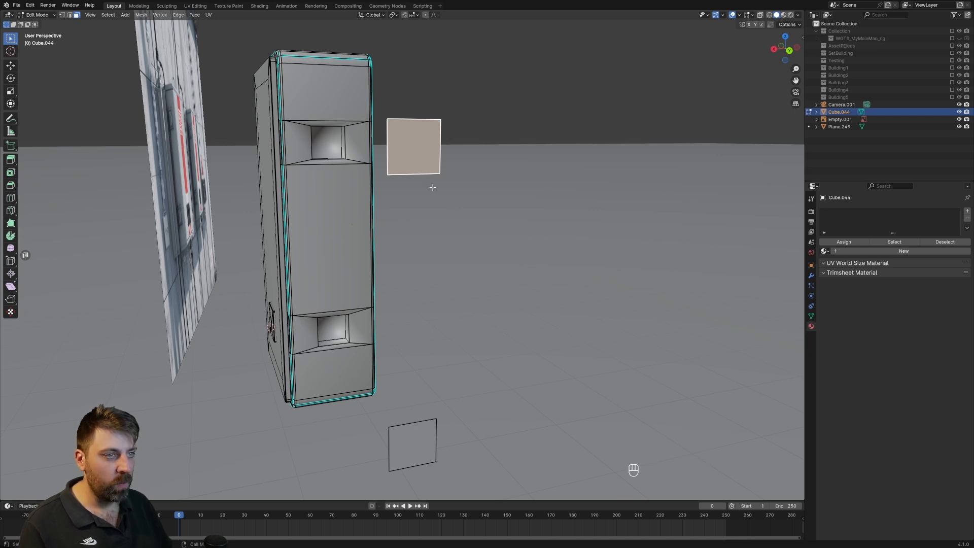
key("s")
left_click(442, 192)
Delete the lower duplicated square face beside the cabinet.
left_click(417, 436)
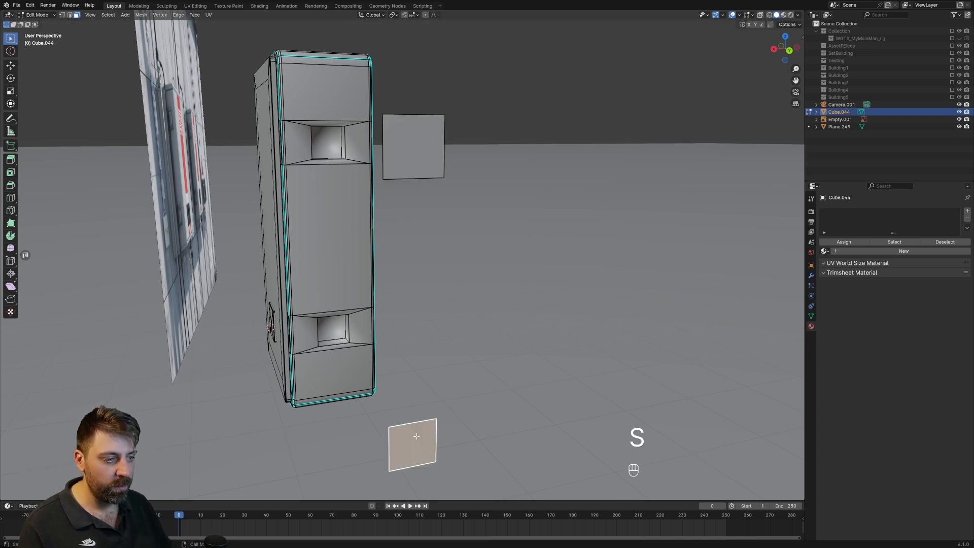
key("ctrl+l")
key("Delete")
left_click(409, 421)
middle_click_drag(420, 226, 420, 250, "shift")
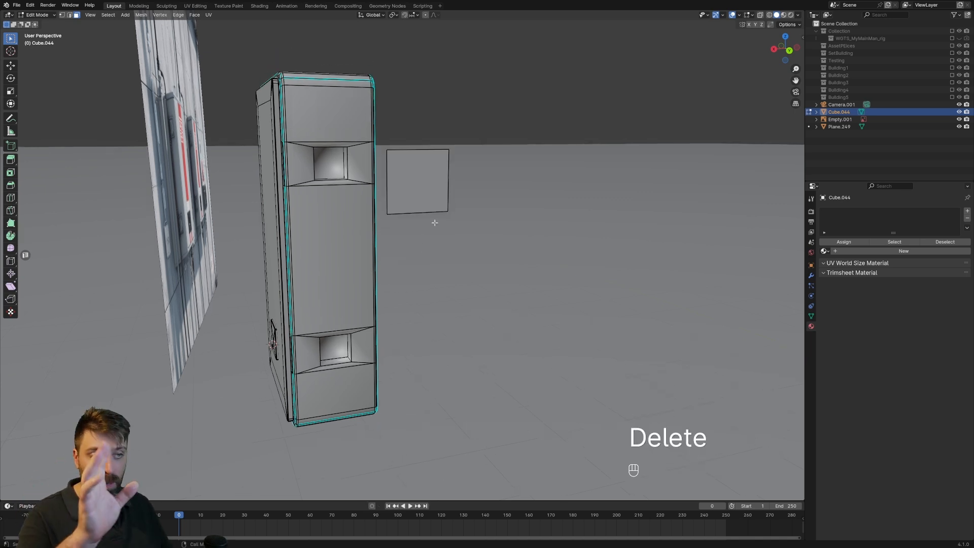
Inset the remaining duplicated square face to form a surrounding border.
left_click(437, 203)
scroll(437, 203, "up", 2)
middle_click_drag(437, 202, 438, 239, "shift")
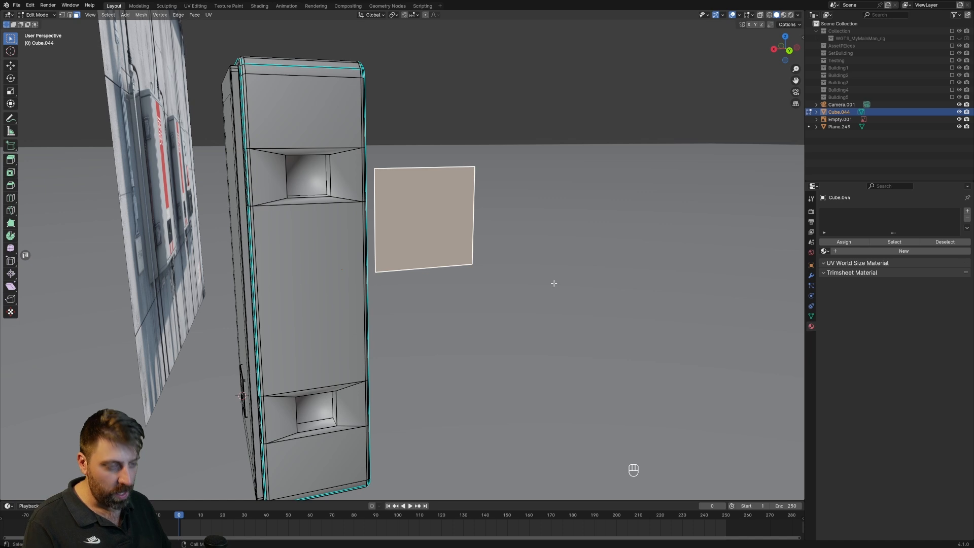
key("i")
left_click(491, 282)
Duplicate the inset center face outward along Y and delete the original face, opening the frame.
middle_click_drag(490, 283, 540, 271, "shift")
key("shift+s")
key("shift+d")
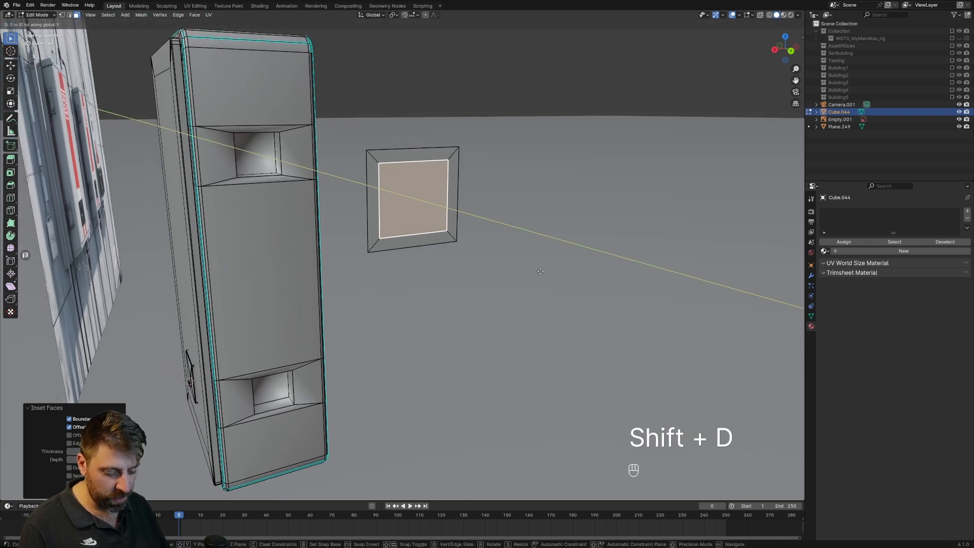
key("x")
key("y")
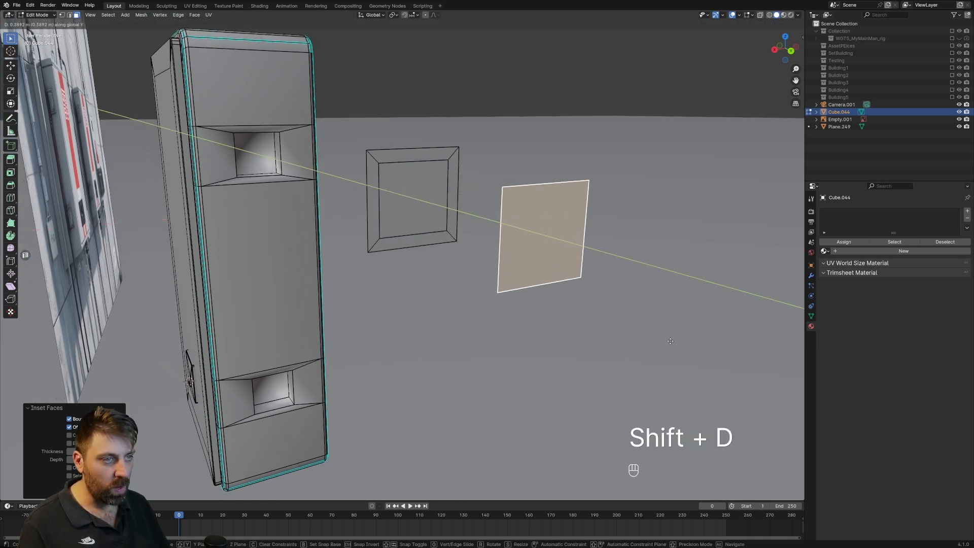
left_click(478, 245)
left_click(416, 211)
key("x")
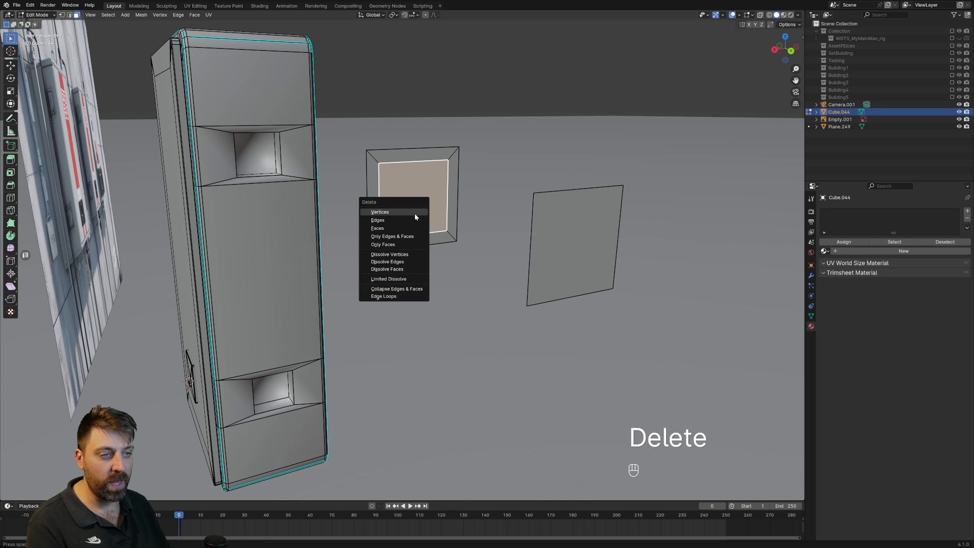
left_click(386, 228)
Bevel the square frame's four diagonal corner edges with three segments to round the corners.
key("2")
left_click(374, 159)
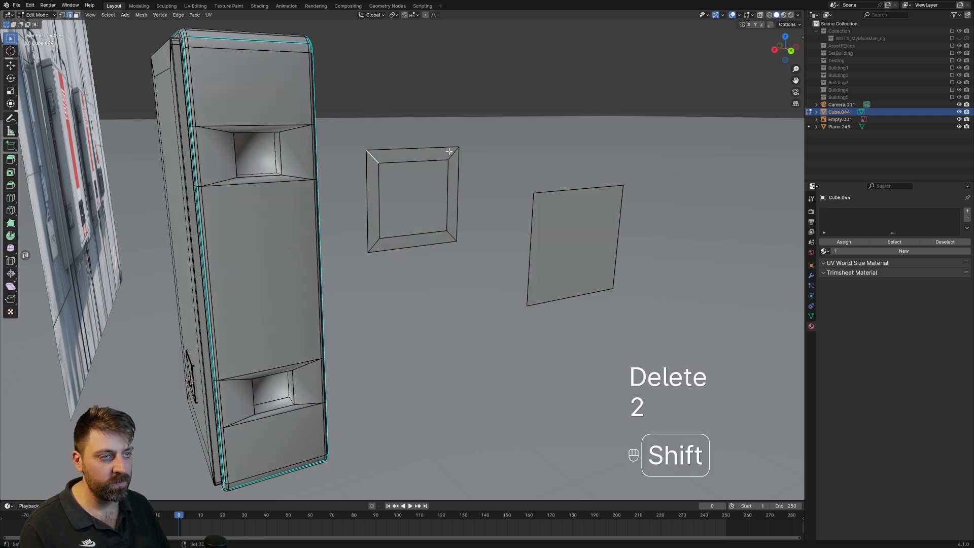
left_click(378, 247, "shift")
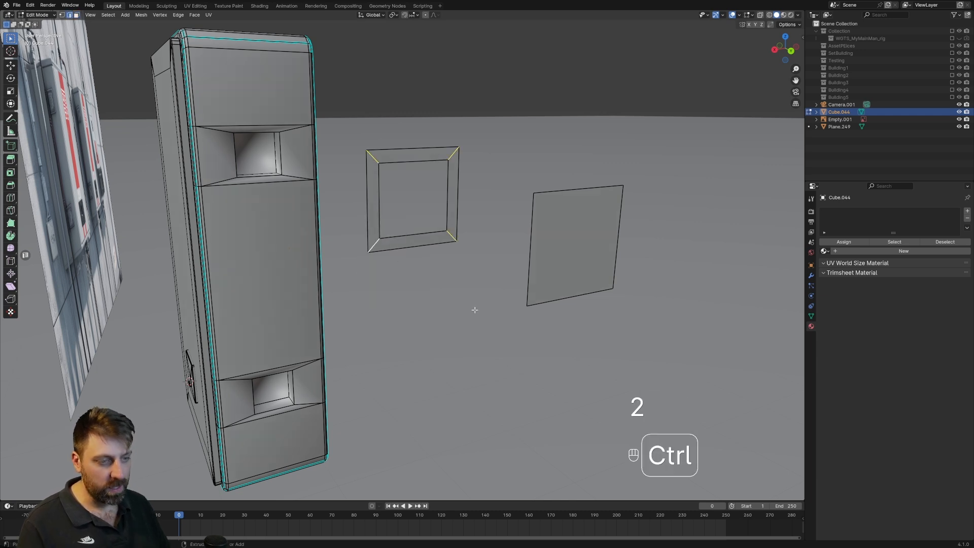
key("ctrl+b")
scroll(514, 344, "up", 1)
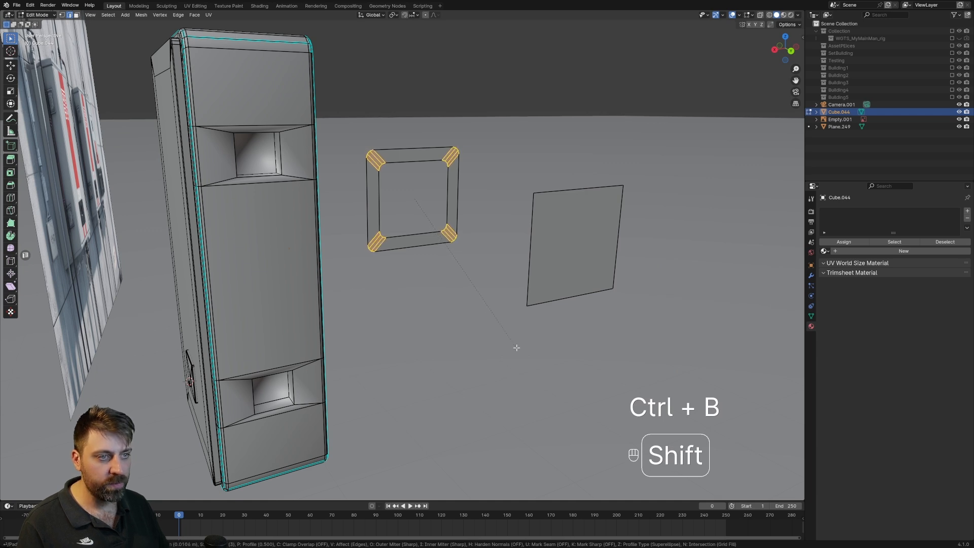
left_click(519, 349)
Select the whole linked square frame and extrude it to give it thickness.
key("ctrl+l")
key("e")
left_click(381, 247, "shift")
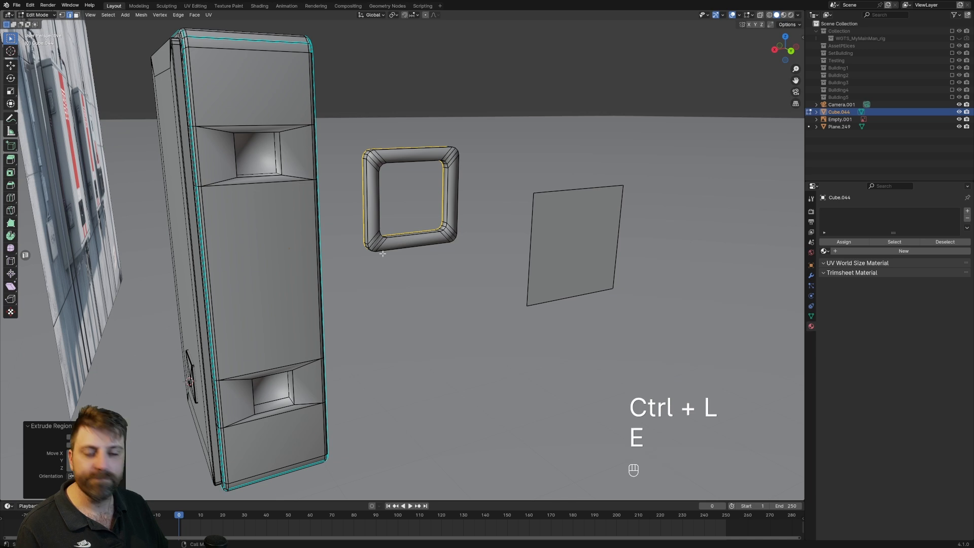
left_click(551, 269)
key("ctrl+r")
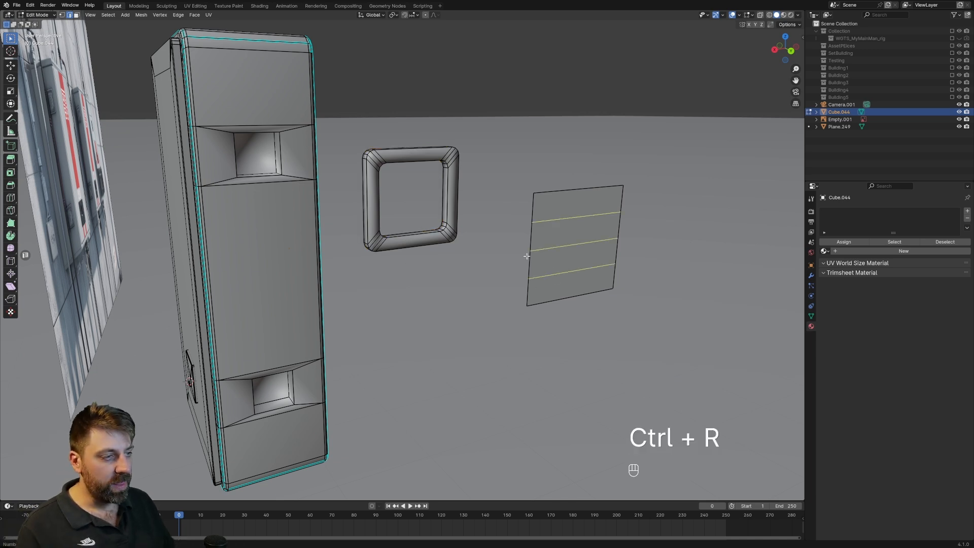
left_click(527, 256)
right_click(528, 257)
middle_click_drag(551, 265, 533, 270, "shift")
middle_click_drag(533, 270, 524, 274)
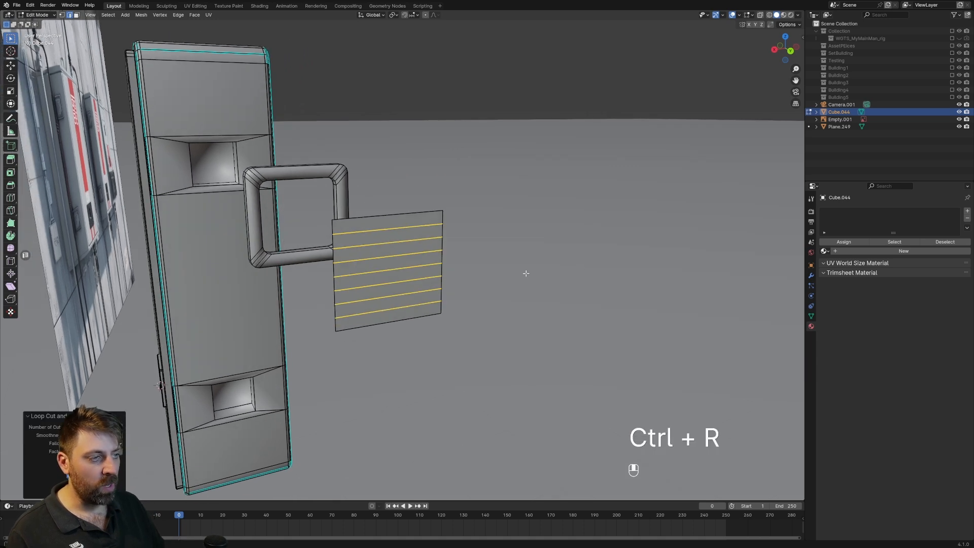
key("ctrl+z")
Add eight evenly spaced horizontal loop cuts across the duplicated center face.
key("ctrl+r")
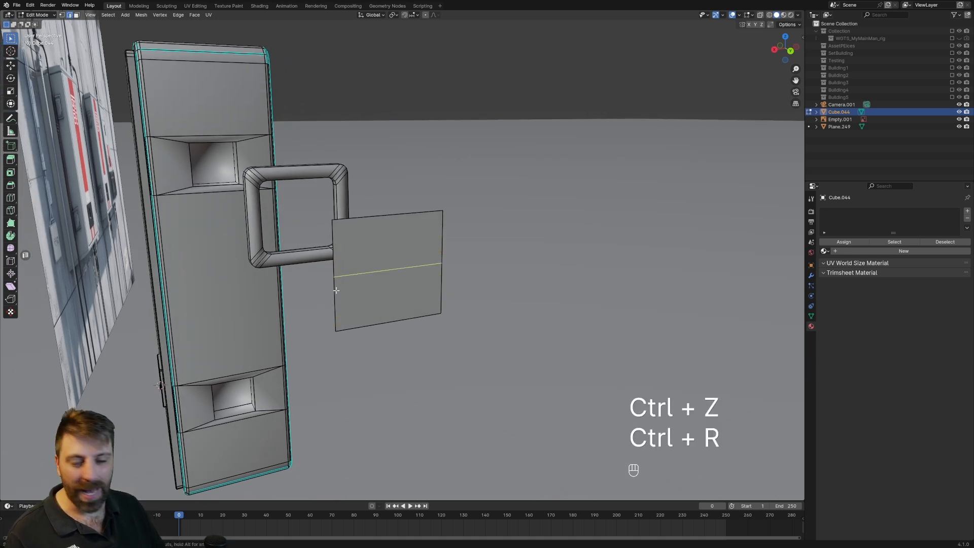
scroll(336, 290, "up", 8)
left_click(336, 290)
right_click(336, 290)
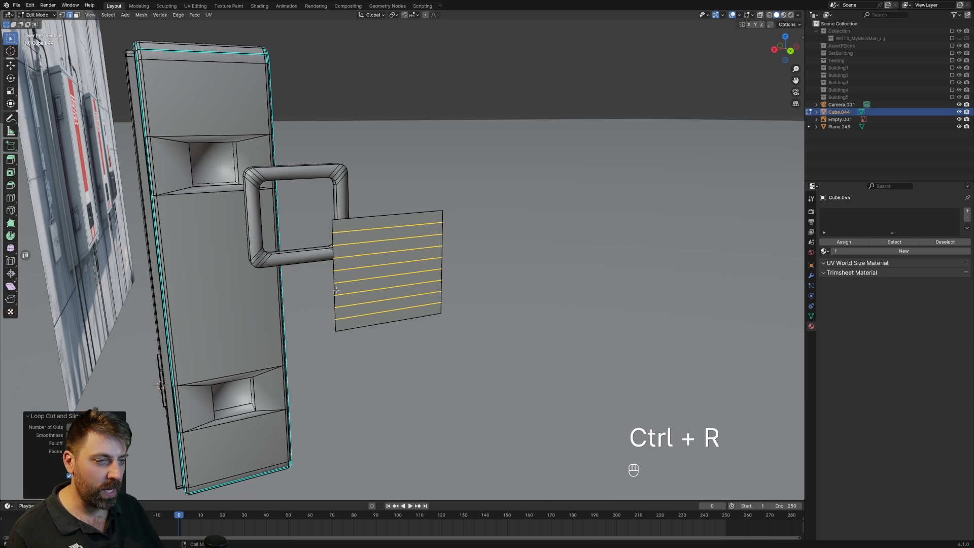
Bevel the eight loop cuts to a width of 0.00441 m and delete the resulting strip faces to separate the slats.
key("ctrl+b")
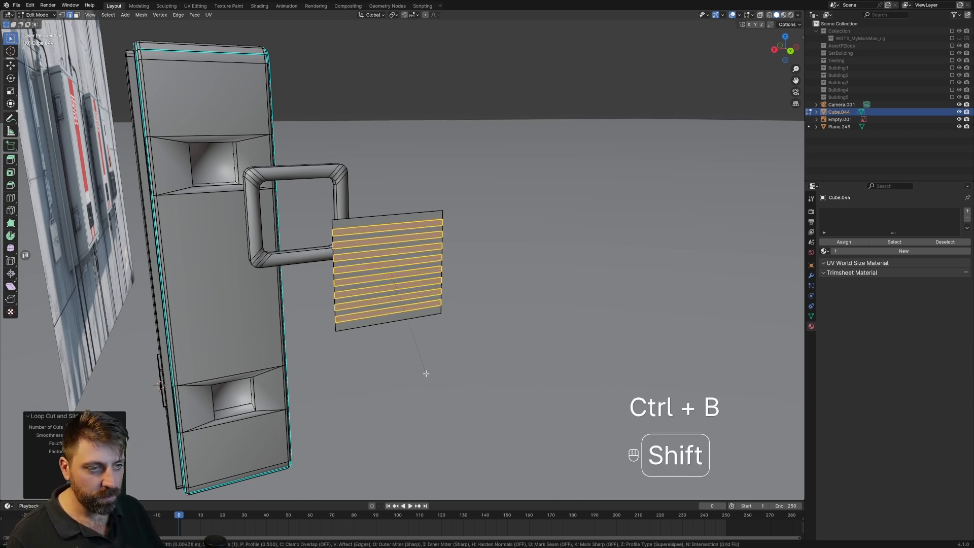
left_click(426, 373)
key("Delete")
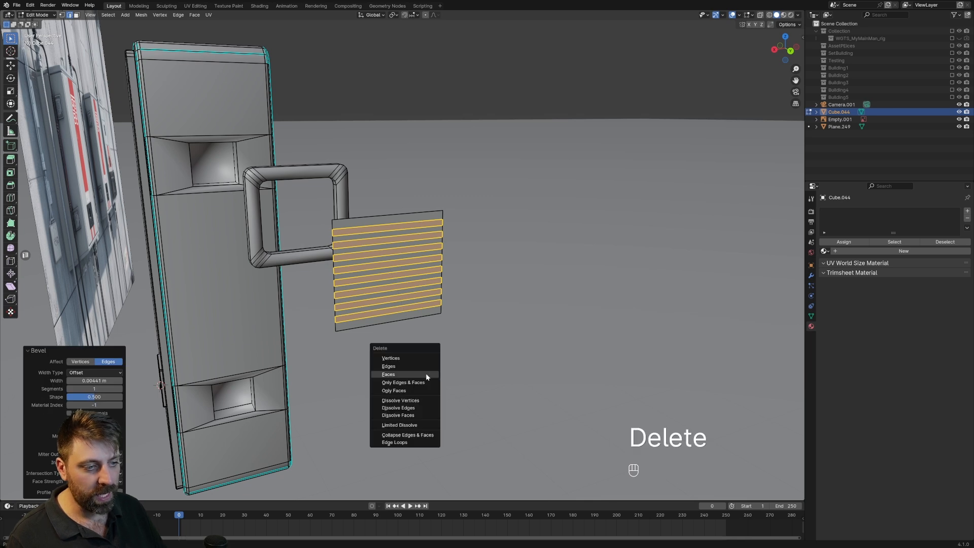
left_click(426, 373)
Select all of the separated horizontal slats, including their linked geometry.
middle_click_drag(425, 373, 620, 336)
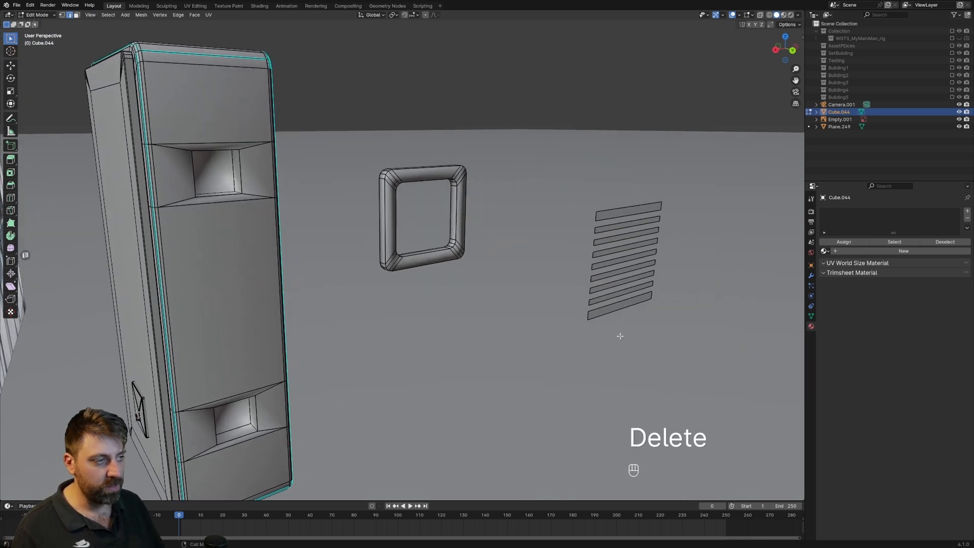
left_click(611, 320)
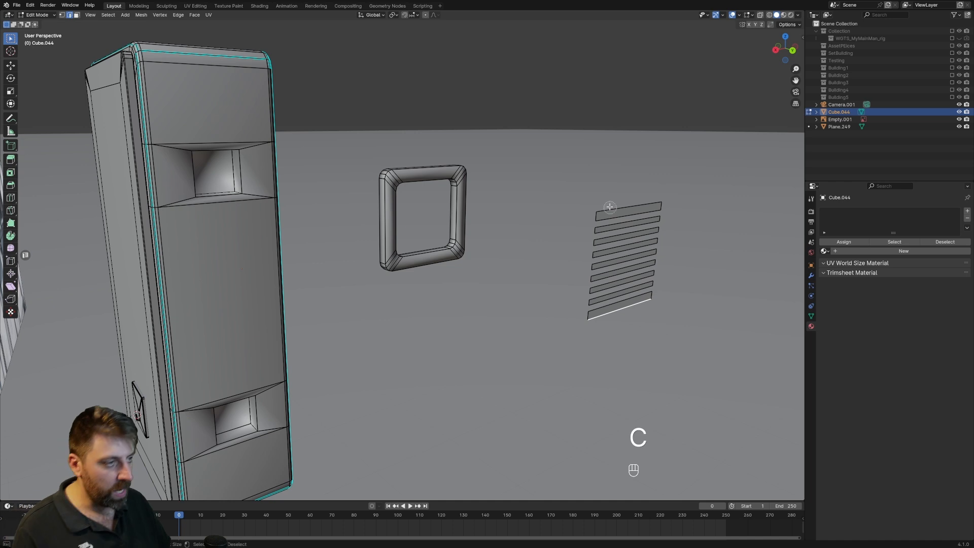
left_click_drag(610, 207, 615, 304)
key("ctrl+l")
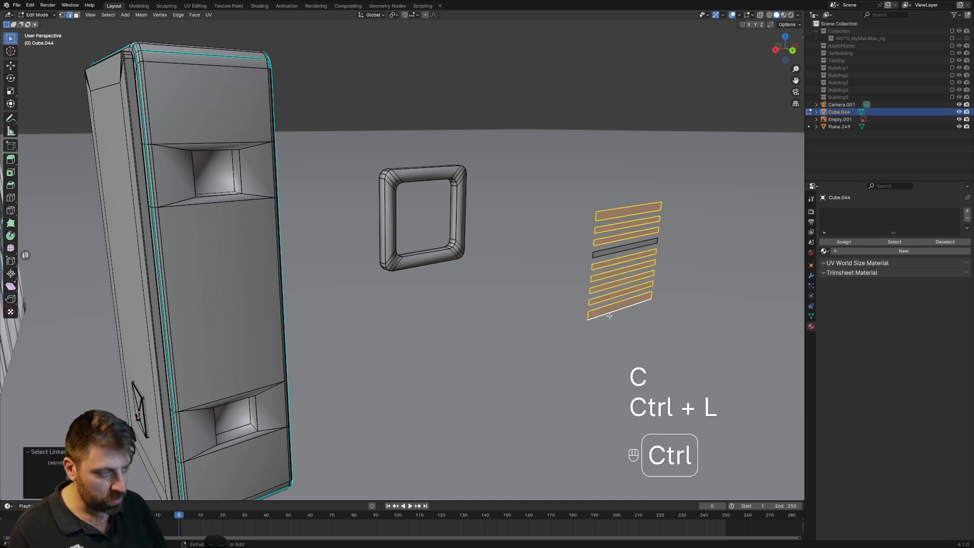
key("c")
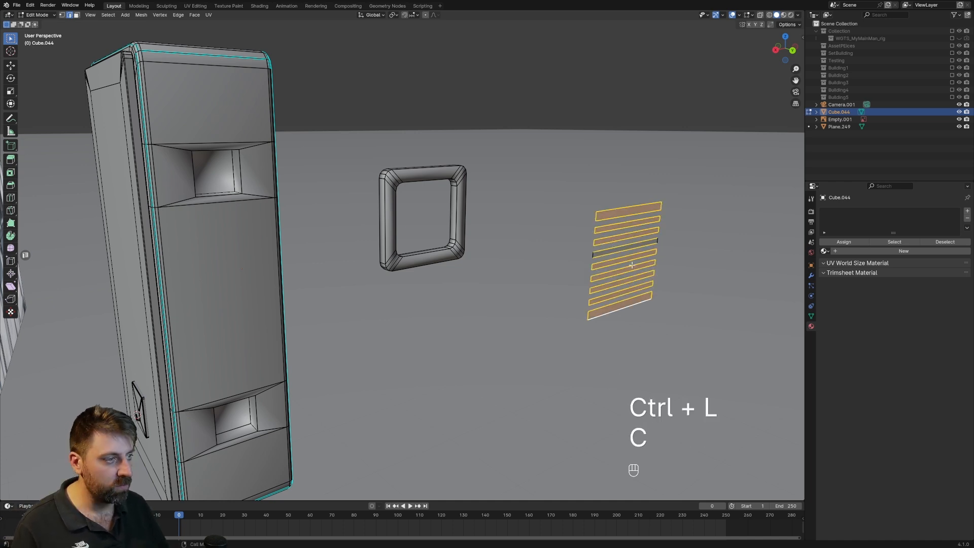
key("ctrl+l")
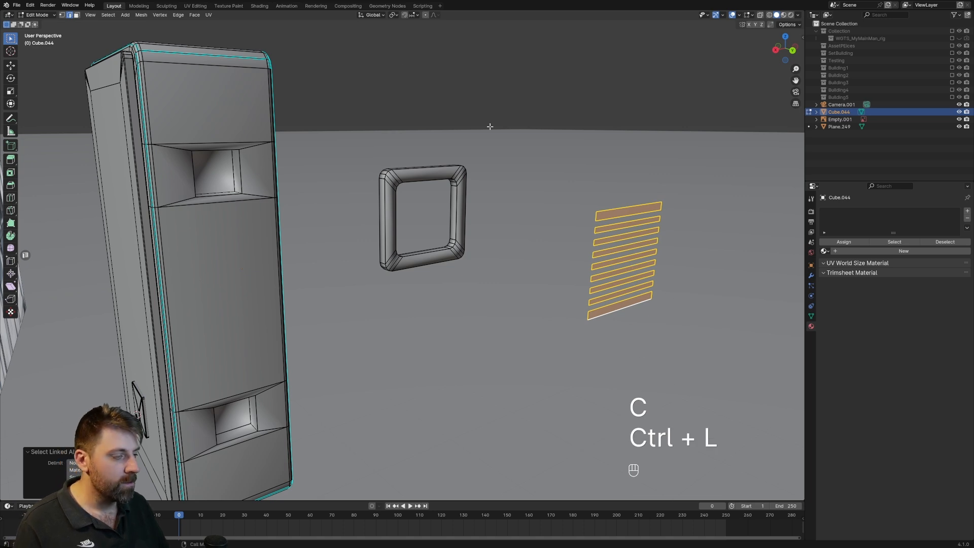
middle_click_drag(578, 200, 492, 179, "shift")
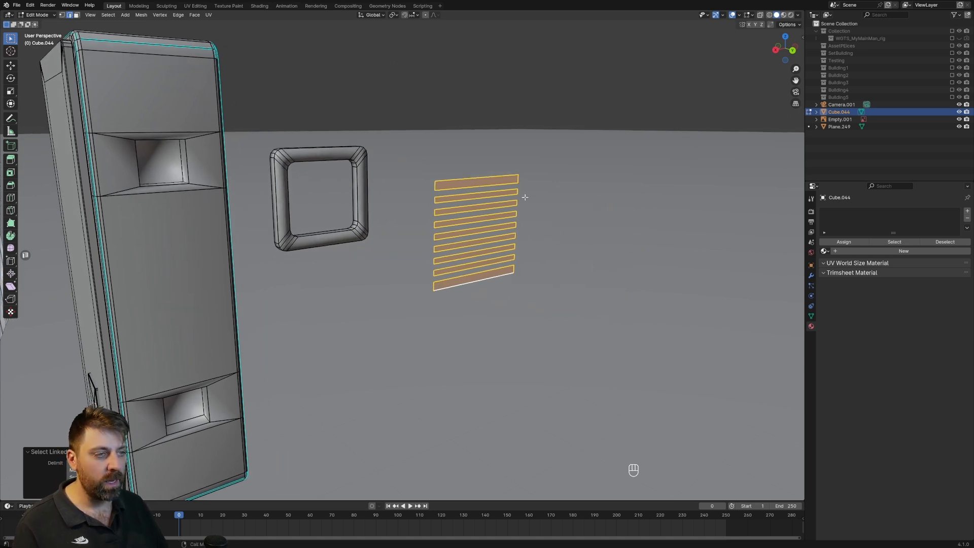
Set the transform pivot point to Individual Origins.
left_click(395, 15)
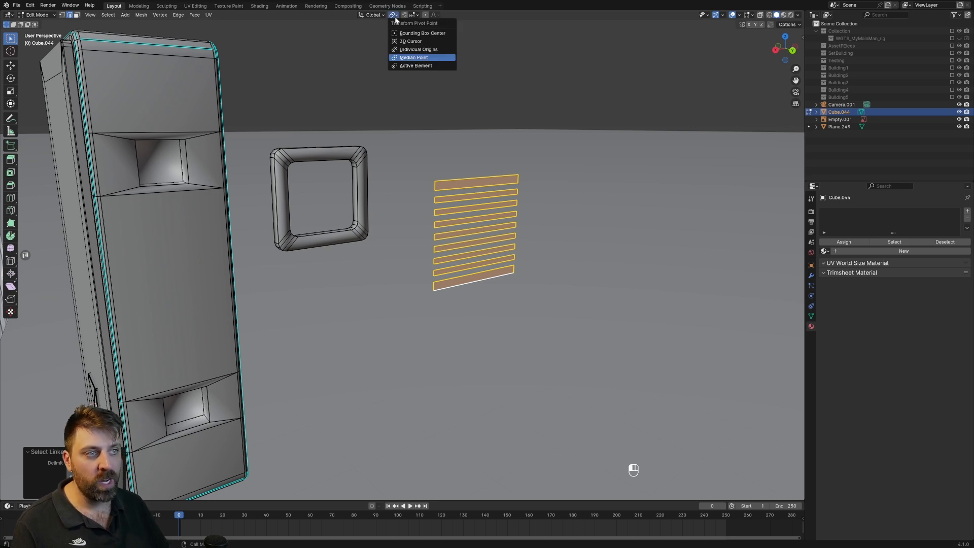
left_click(421, 66)
key("s")
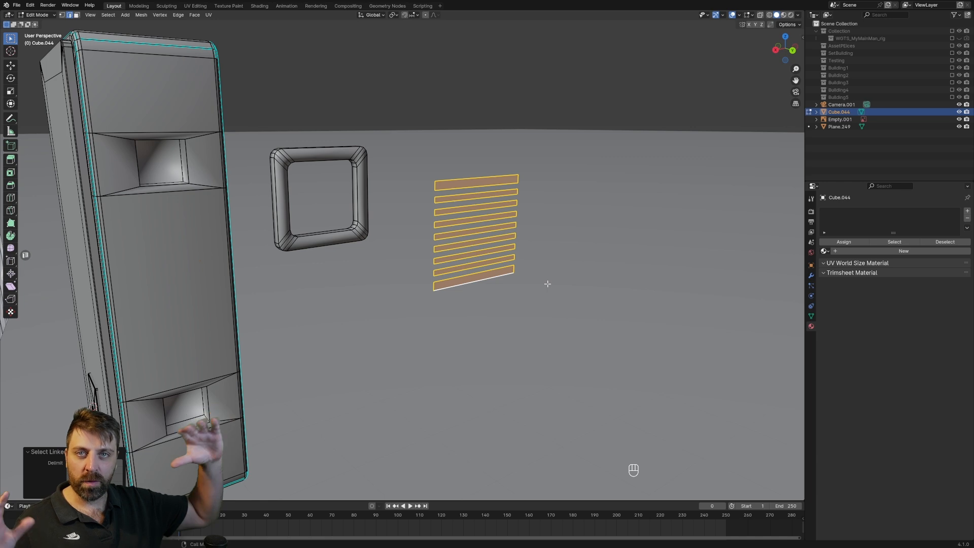
left_click(395, 16)
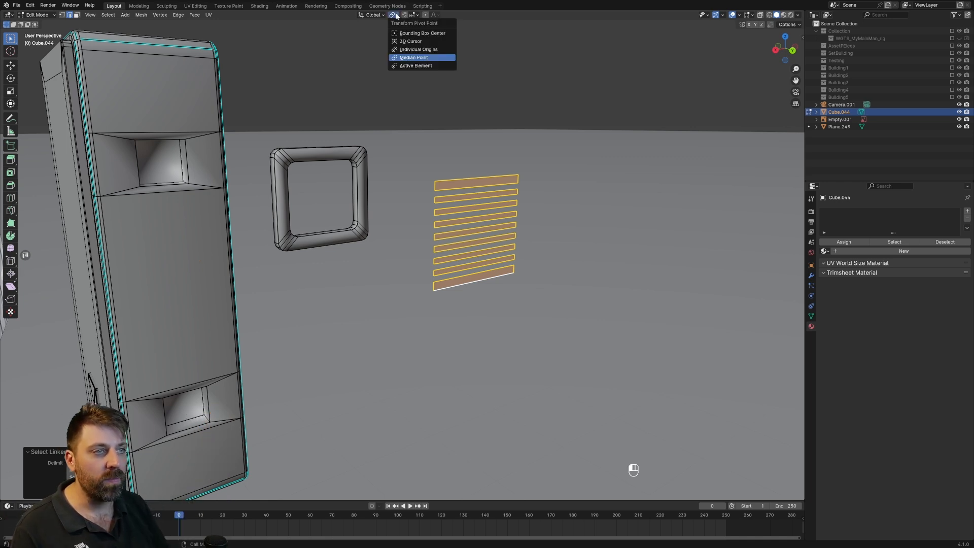
left_click(416, 50)
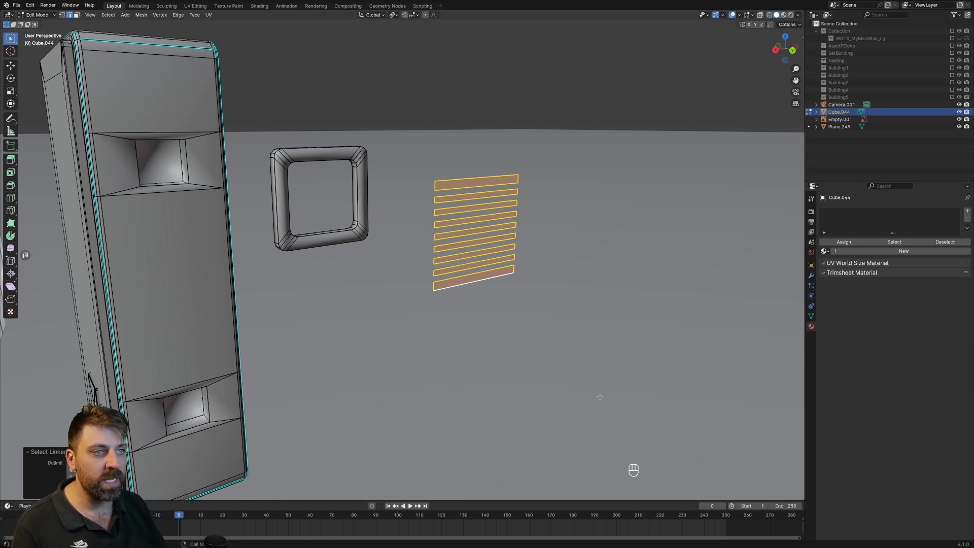
Scale the selected slats thinner along Z, each around its own center.
key("s")
right_click(617, 351)
key("s")
key("z")
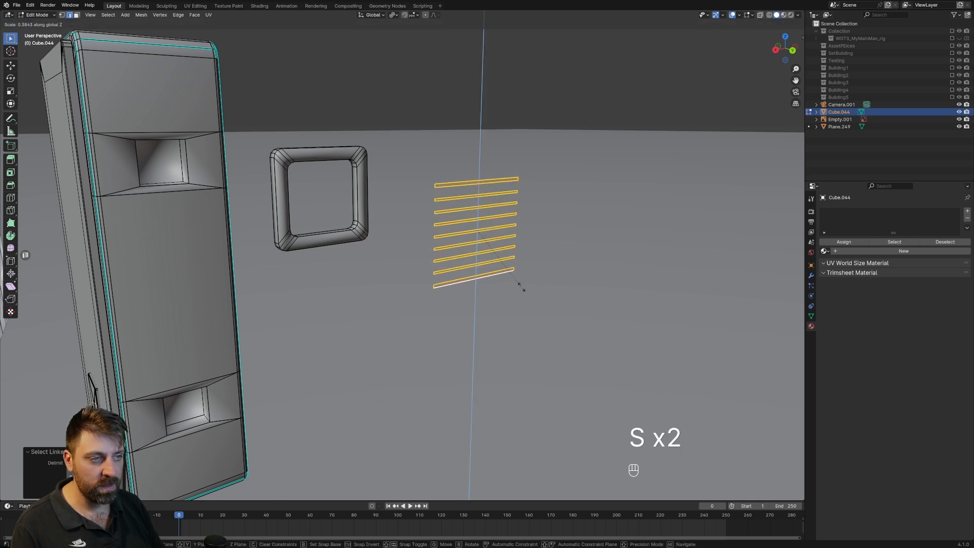
left_click(532, 294)
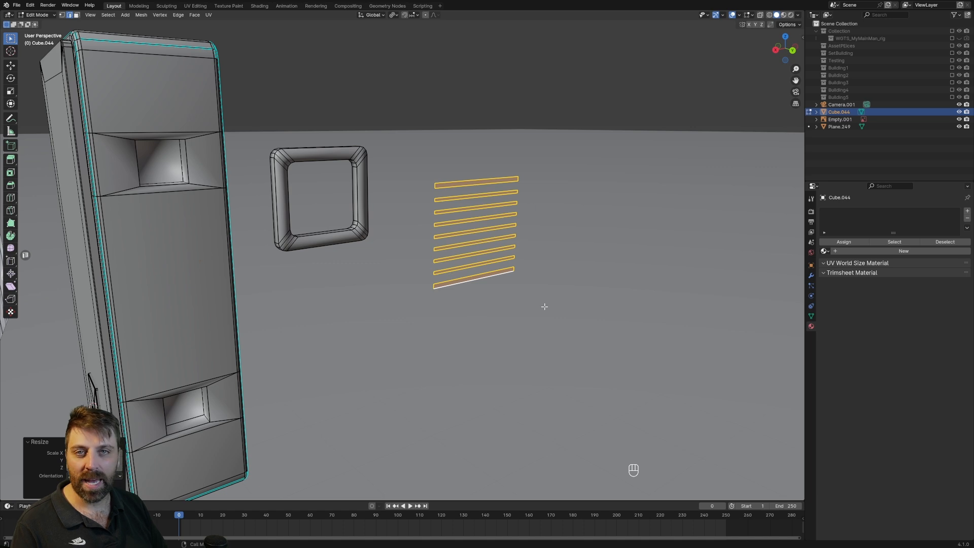
Extrude the slats to give them thickness and move the linked slats along Y into the square frame's opening.
key("e")
left_click(520, 295)
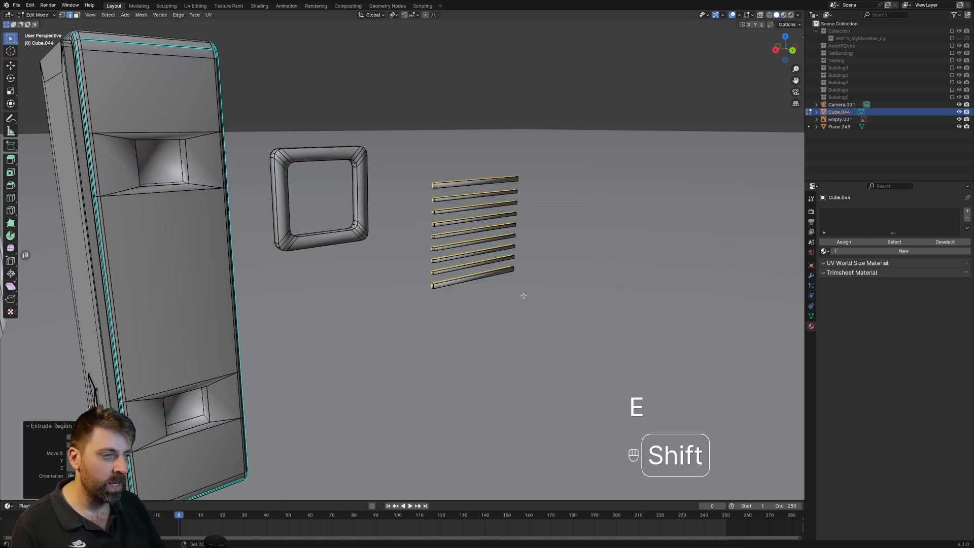
key("ctrl+l")
key("g")
key("y")
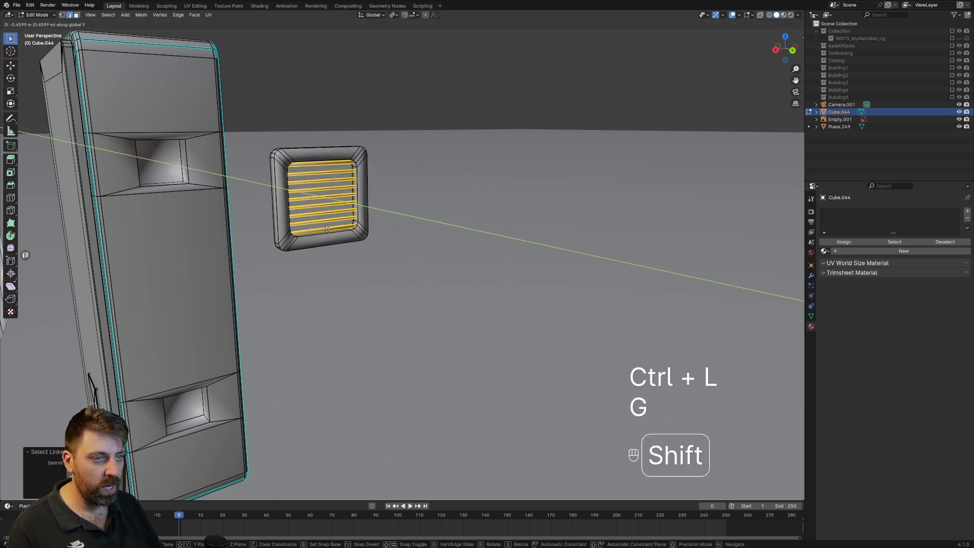
left_click(500, 325)
Return to Object Mode and apply smooth shading to the cabinet object.
scroll(500, 326, "down", 5)
middle_click_drag(462, 340, 396, 291)
right_click(339, 327)
left_click(340, 326)
scroll(406, 274, "up", 3)
scroll(416, 257, "up", 3)
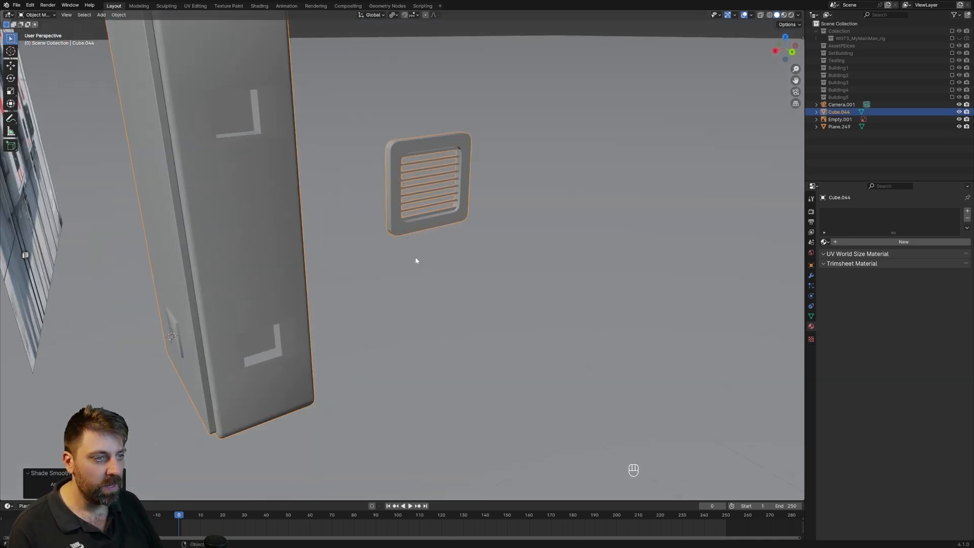
Select the linked vent frame and slats and move them about 1.29 m along Y into the cabinet's upper side opening.
key("Tab")
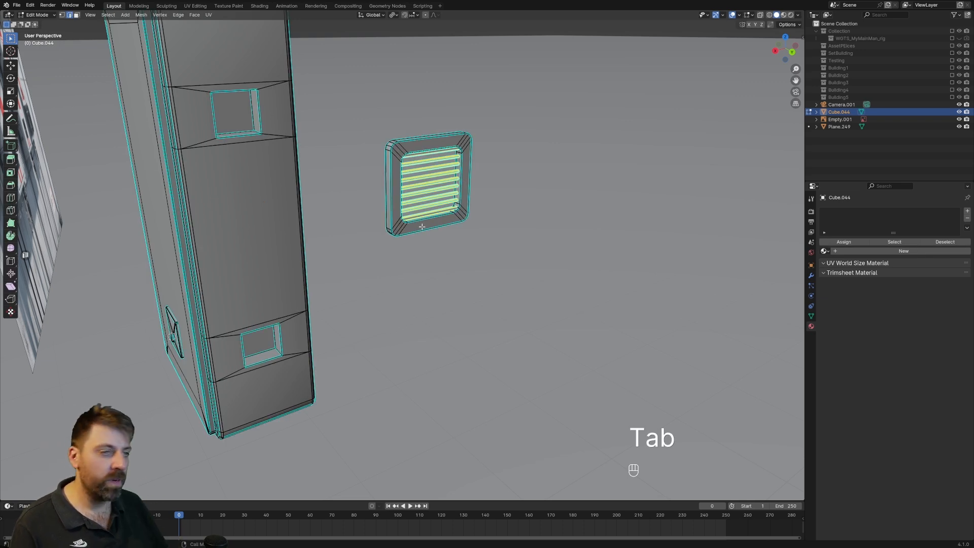
key("c")
left_click_drag(402, 138, 401, 224)
right_click(421, 247)
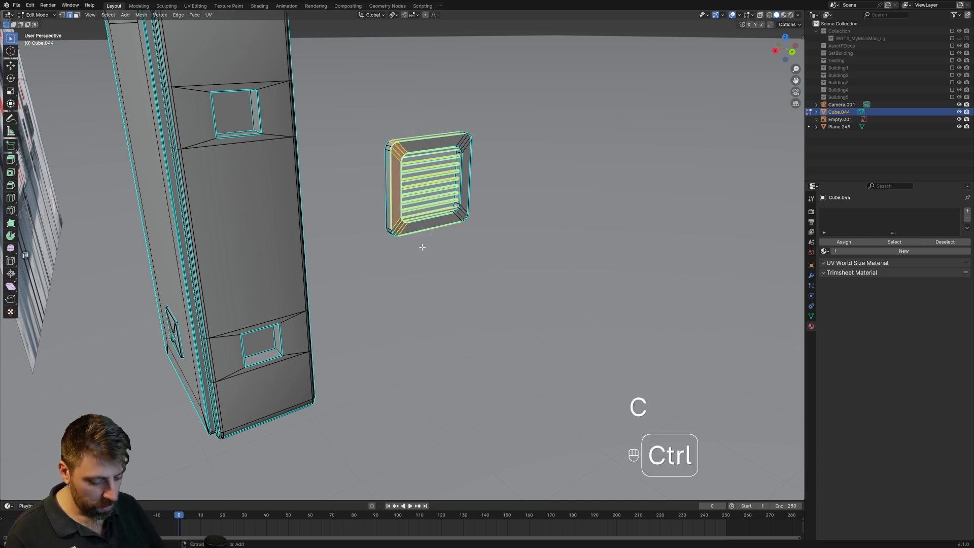
key("ctrl+l")
key("g")
middle_click(422, 247)
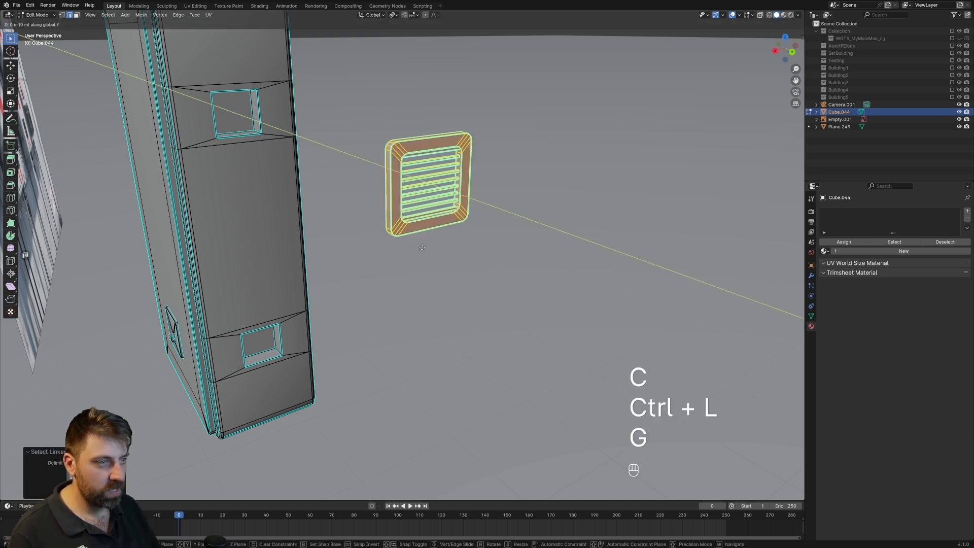
left_click(241, 179)
scroll(292, 166, "down", 4)
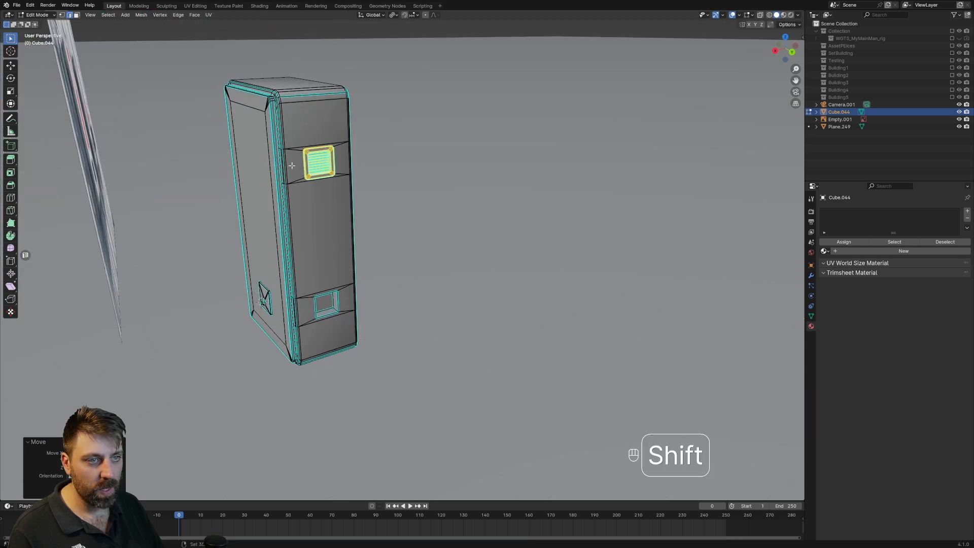
Duplicate the vent cover, move the copy down into the cabinet's lower side opening, and return to Object Mode.
key("KP_3")
key("KP_1")
key("ctrl+KP_1")
key("ctrl+KP_1")
key("ctrl+KP_1")
scroll(310, 271, "up", 2)
middle_click_drag(310, 271, 482, 276, "shift")
scroll(483, 274, "up", 2)
key("shift+d")
middle_click(498, 284)
left_click(544, 344)
scroll(544, 346, "down", 3)
middle_click_drag(545, 346, 502, 300)
key("Tab")
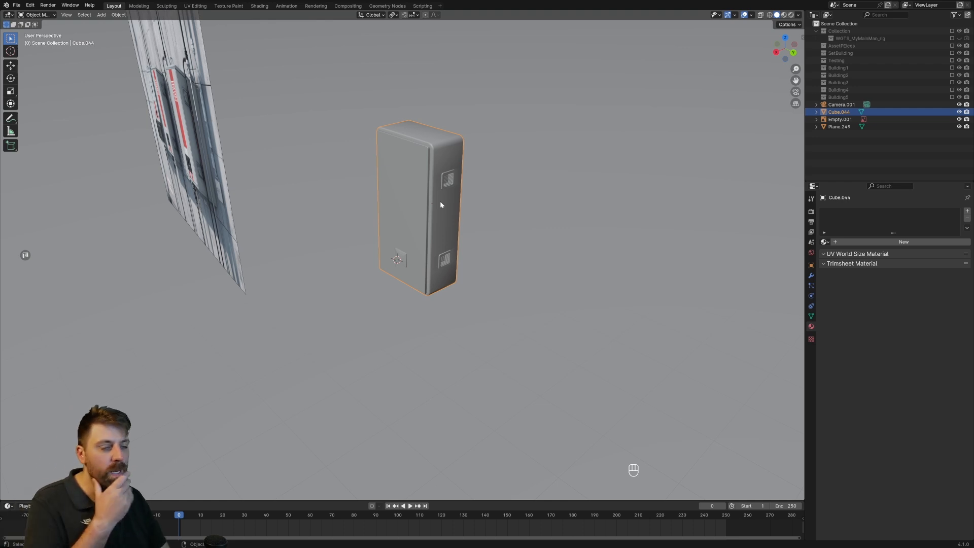
Examine the reference cabinets and compare them with the shading of the slotted lock plate on the door.
middle_click_drag(244, 201, 434, 176)
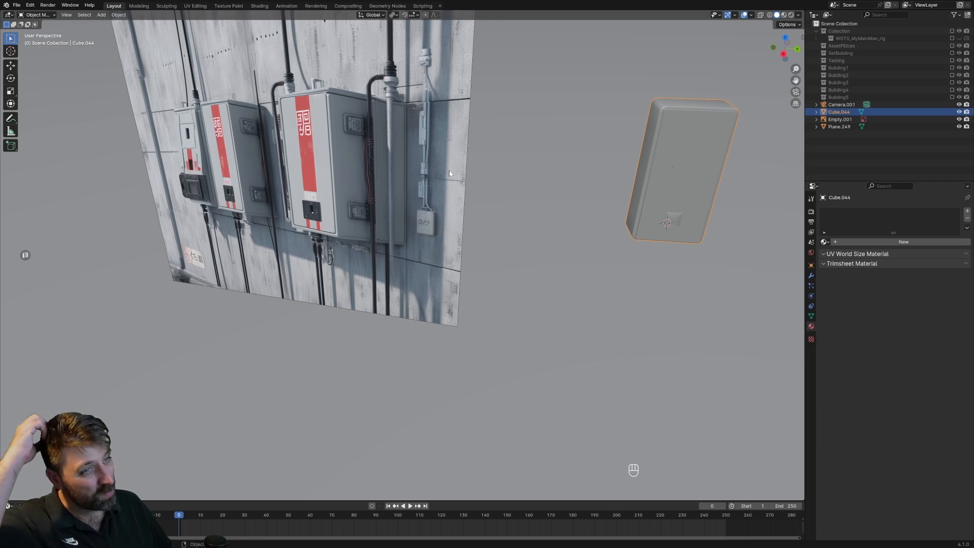
middle_click_drag(618, 191, 553, 120, "shift")
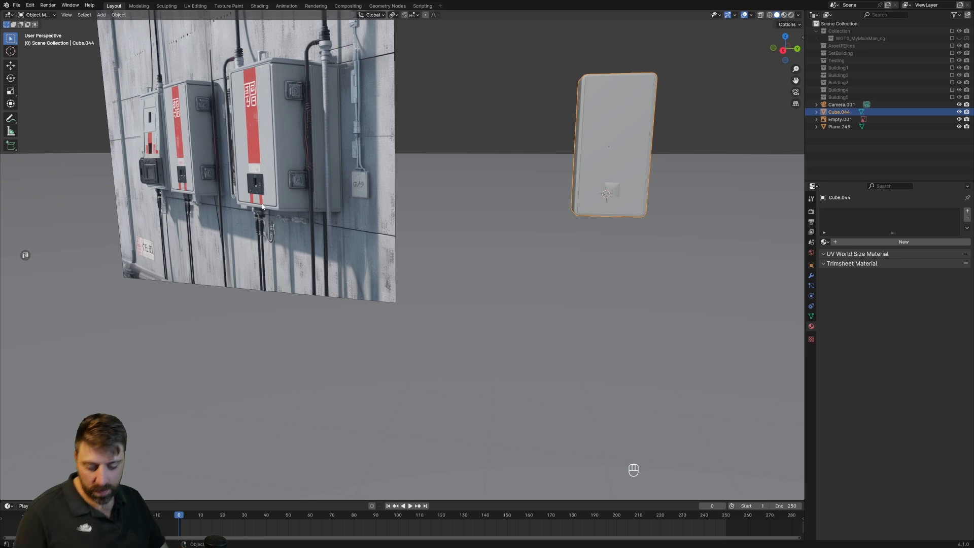
key("KP_Decimal")
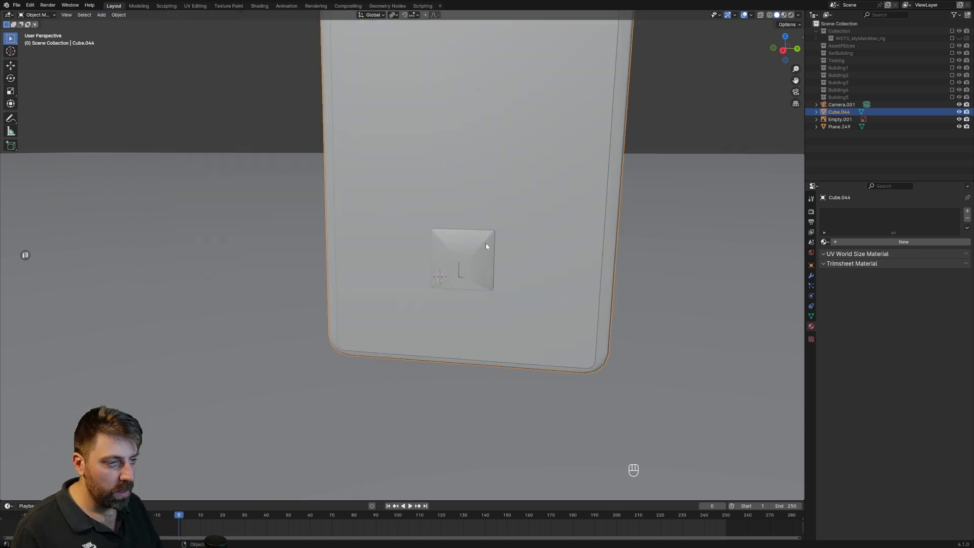
key("Tab")
middle_click_drag(486, 245, 568, 307)
key("3")
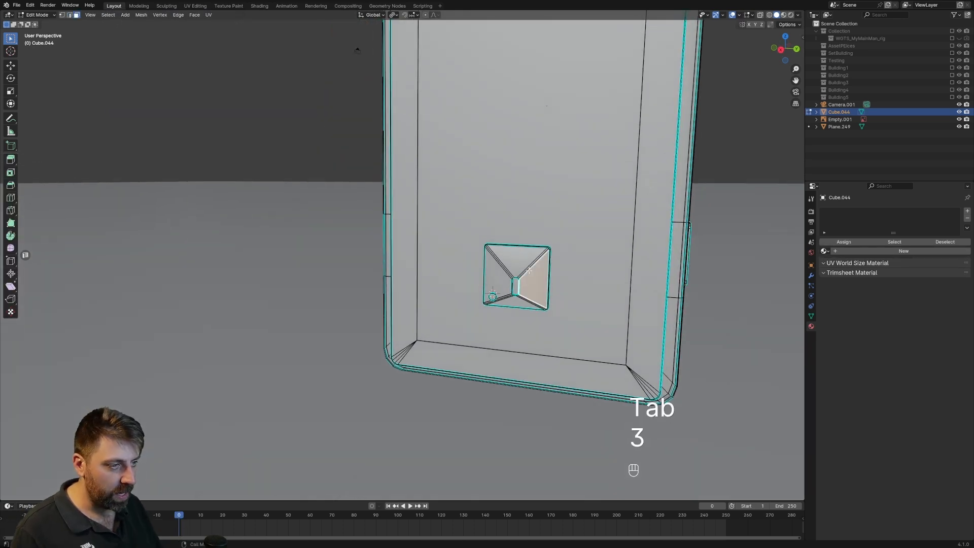
key("KP_Decimal")
key("Tab")
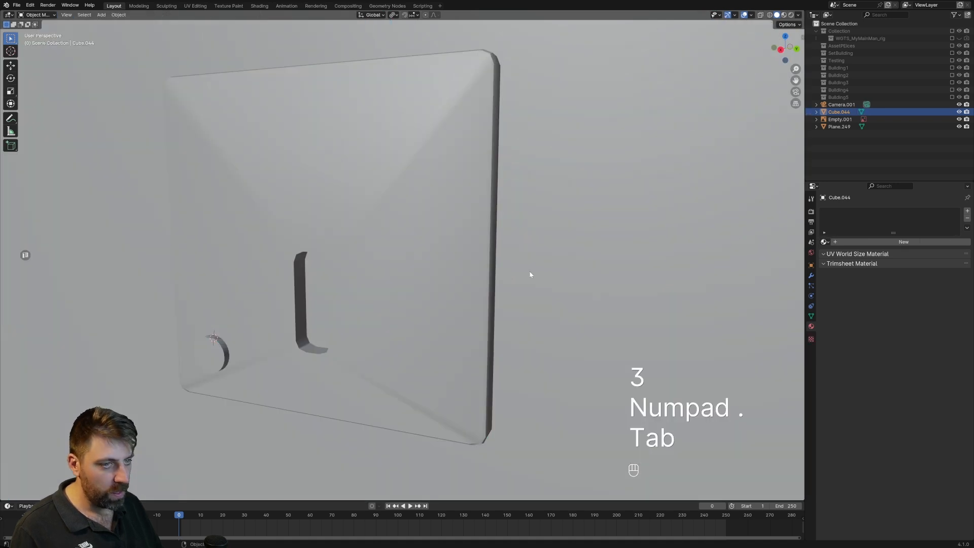
scroll(508, 269, "down", 5)
middle_click_drag(504, 267, 468, 285)
Select all front faces of the lock plate around the slot and flatten them by scaling to 0 along X.
key("Tab")
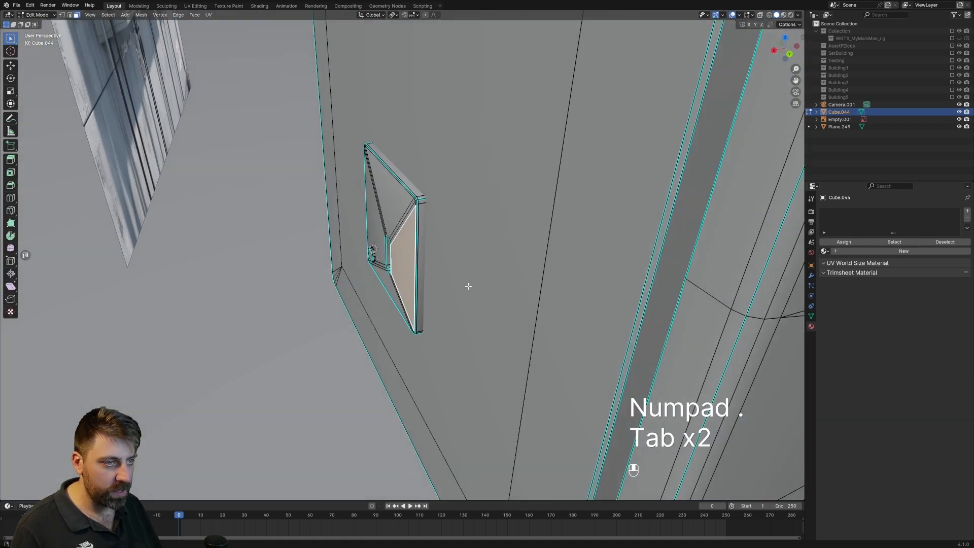
scroll(418, 236, "up", 5)
key("3")
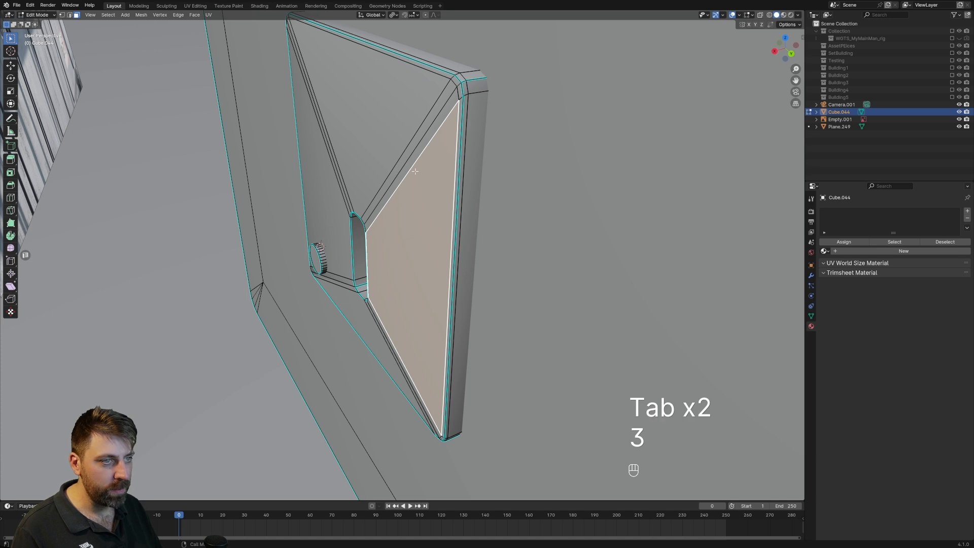
key("c")
mouse_move(408, 182)
left_mouse_down()
mouse_move(374, 157)
mouse_move(338, 189)
left_mouse_up()
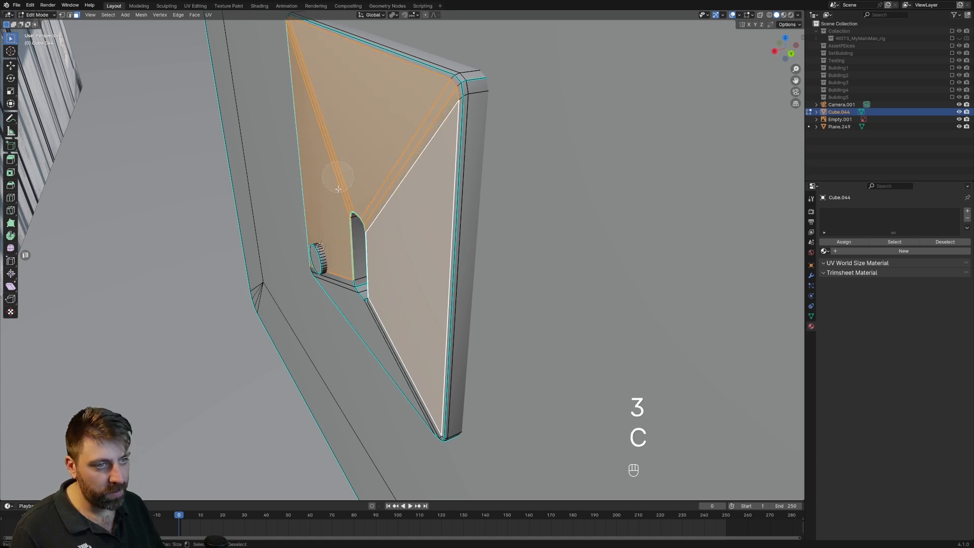
mouse_move(341, 286)
left_mouse_down()
mouse_move(359, 318)
mouse_move(382, 322)
left_mouse_up()
right_click(382, 323)
key("s")
key("y")
key("x")
key("0")
key("Return")
key("Tab")
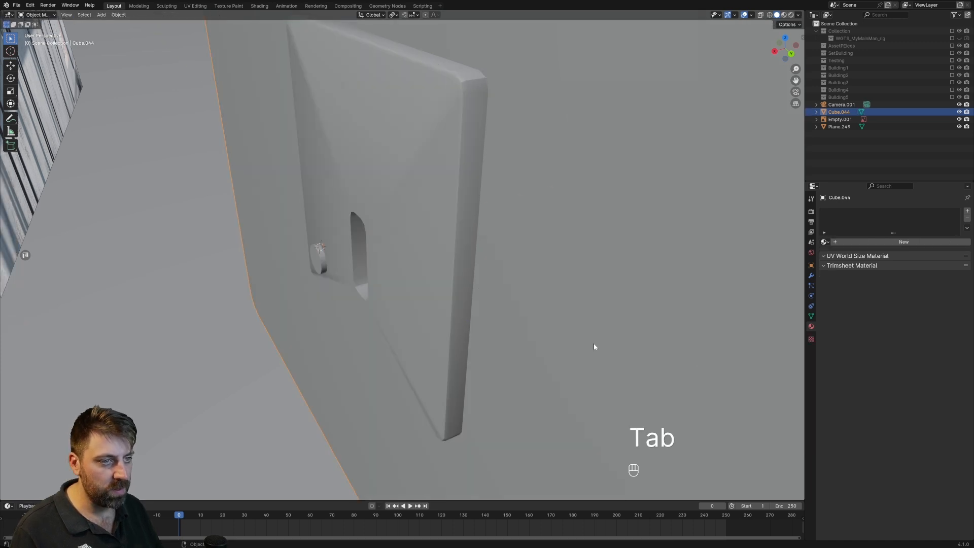
scroll(495, 294, "down", 2)
mouse_move(496, 294)
middle_mouse_down()
mouse_move(531, 285)
mouse_move(502, 276)
middle_mouse_up()
Mark the edge loop around the outer border of the lock plate's front face as sharp.
key("Tab")
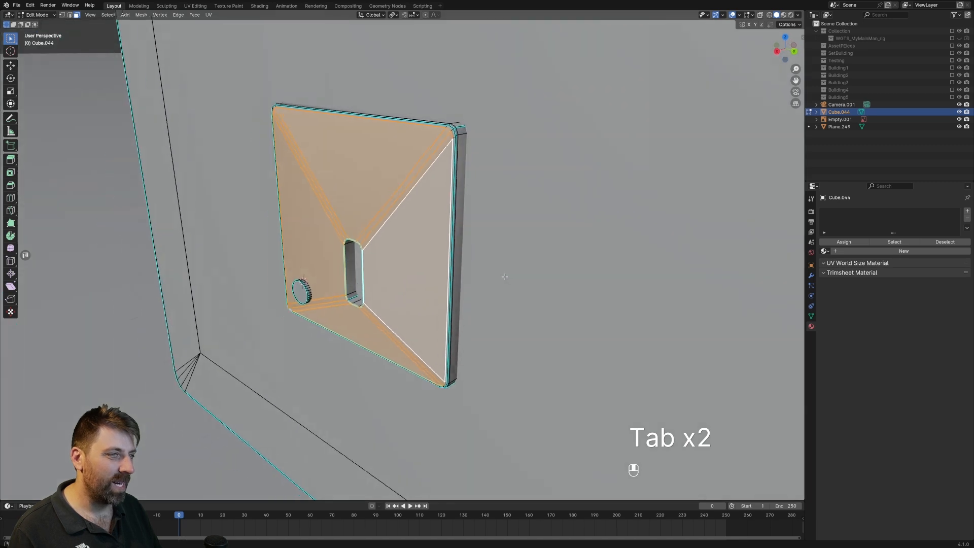
scroll(485, 286, "up", 1)
key("Tab")
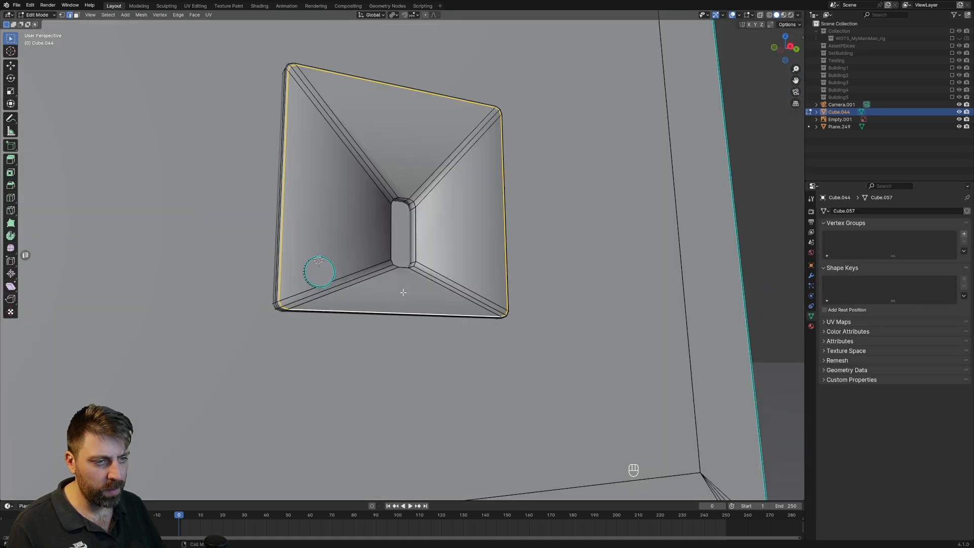
middle_click_drag(403, 290, 411, 308)
key("ctrl+e")
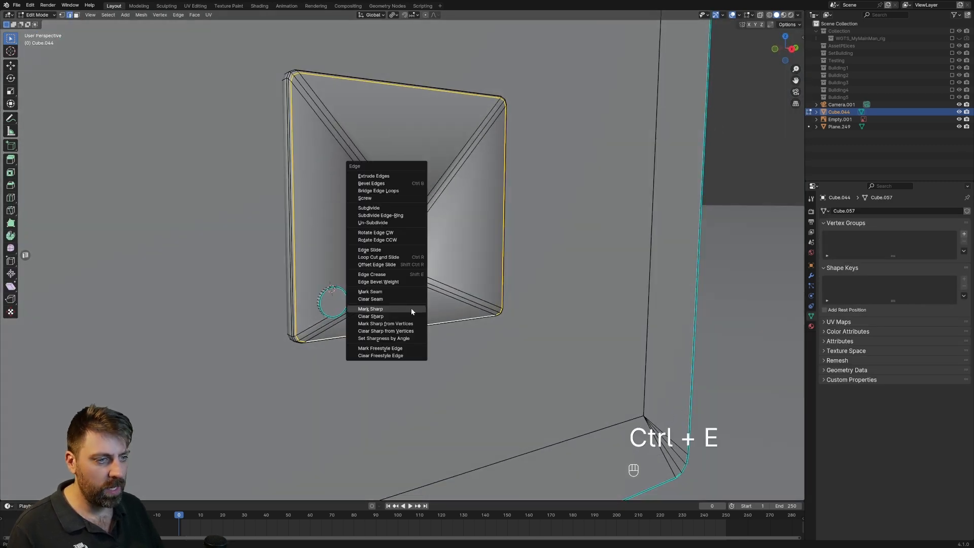
left_click(411, 309)
key("Tab")
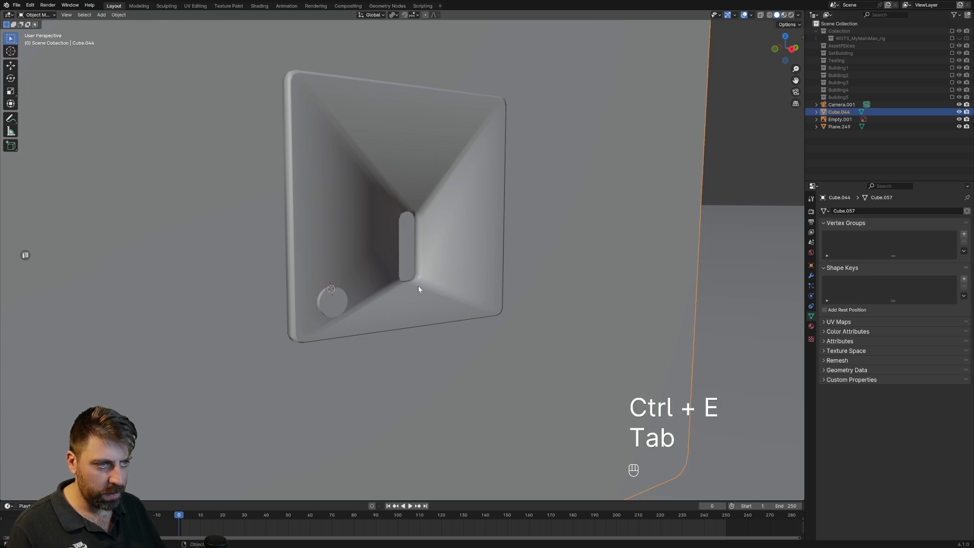
Mark the edge loop around the lock plate's slot opening as sharp and return to Object Mode.
key("Tab")
scroll(423, 282, "up", 5)
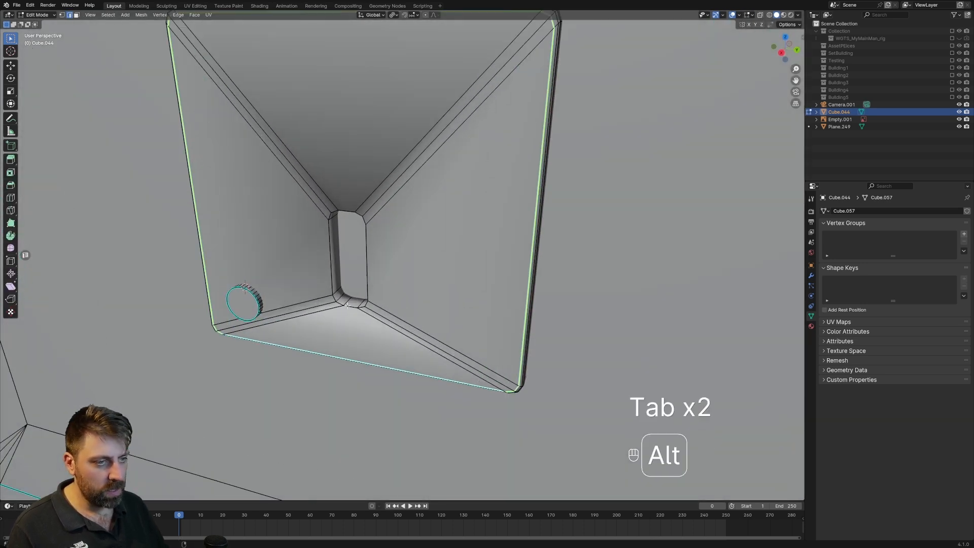
left_click(355, 308, "alt")
key("ctrl+e")
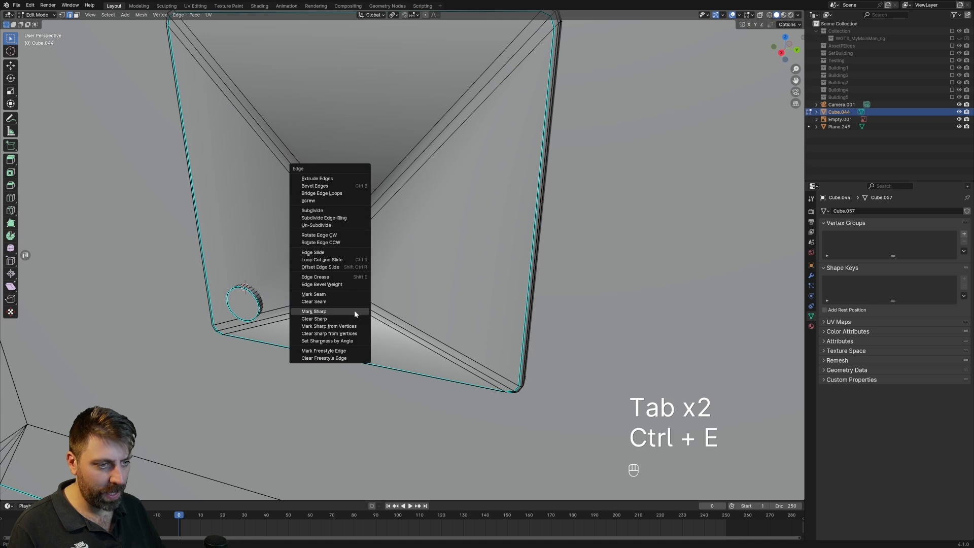
left_click(354, 310)
scroll(355, 311, "down", 5)
key("Tab")
middle_click_drag(394, 318, 447, 319)
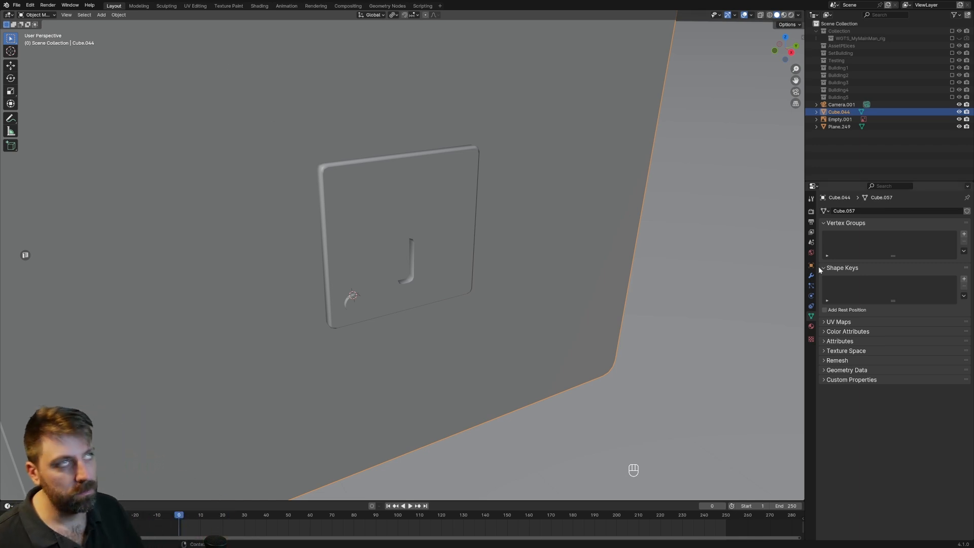
Examine the whole cabinet model and the red stripe layout on the reference cabinets.
scroll(799, 224, "down", 5)
middle_click_drag(473, 322, 480, 293)
scroll(428, 298, "down", 8)
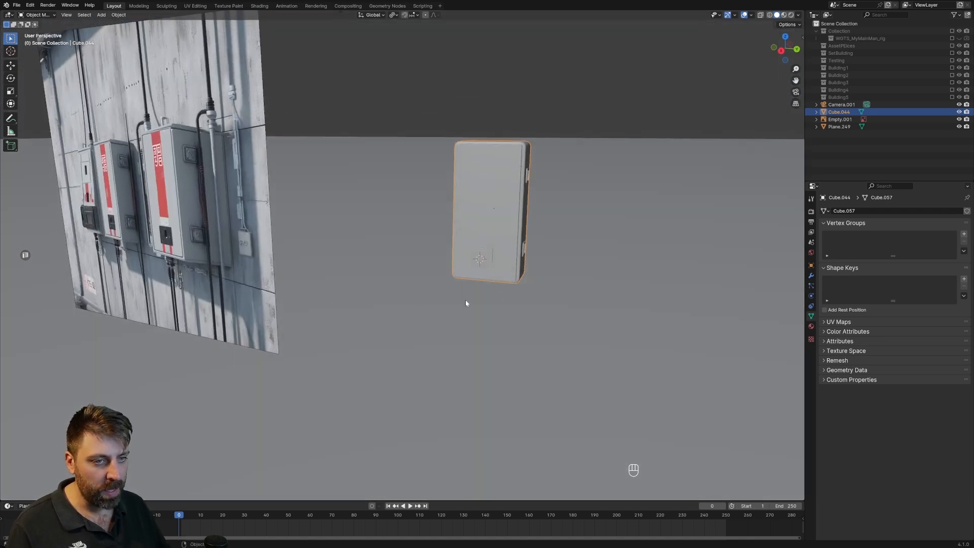
scroll(564, 267, "up", 3)
middle_click_drag(564, 267, 648, 251)
middle_click_drag(487, 284, 409, 318, "shift")
scroll(440, 260, "up", 2)
middle_click_drag(439, 260, 459, 269)
scroll(459, 269, "down", 5)
middle_click_drag(304, 300, 468, 293, "shift")
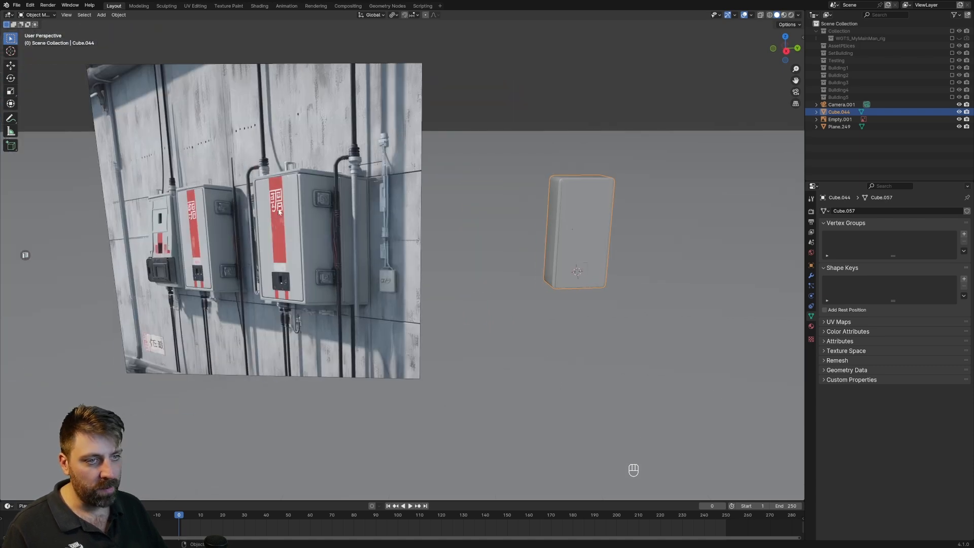
middle_click_drag(615, 235, 505, 272, "shift")
Add a centered vertical loop cut to the door and bevel it 0.0821 m wide with one segment to form a central strip.
key("Tab")
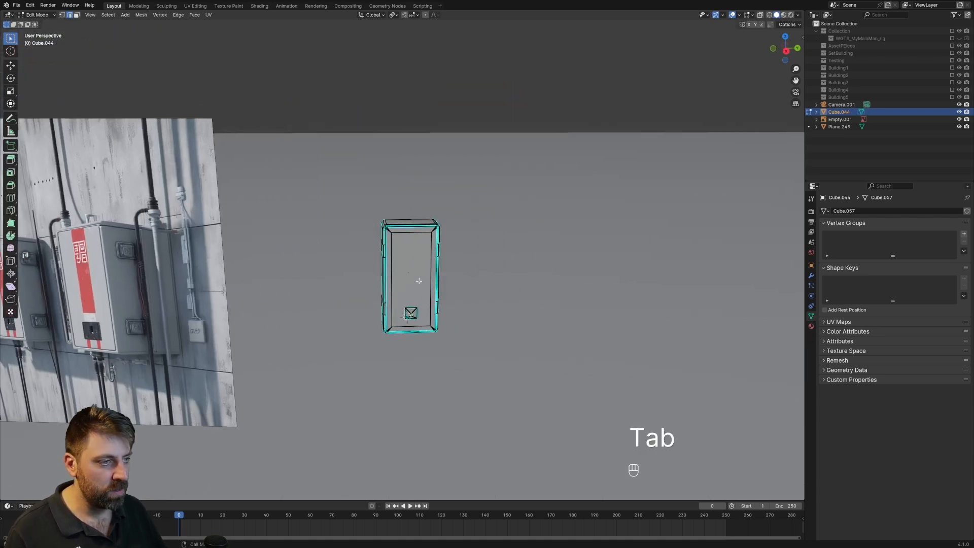
scroll(484, 276, "up", 3)
key("ctrl+r")
right_click(422, 211)
key("ctrl+r")
left_click(422, 213)
right_click(424, 214)
scroll(451, 346, "up", 3)
middle_click_drag(476, 387, 447, 277, "shift")
key("ctrl+b")
left_click(446, 295)
Add a horizontal loop cut across the door and slide it down to just above the lock plate.
key("ctrl+r")
left_click(447, 206)
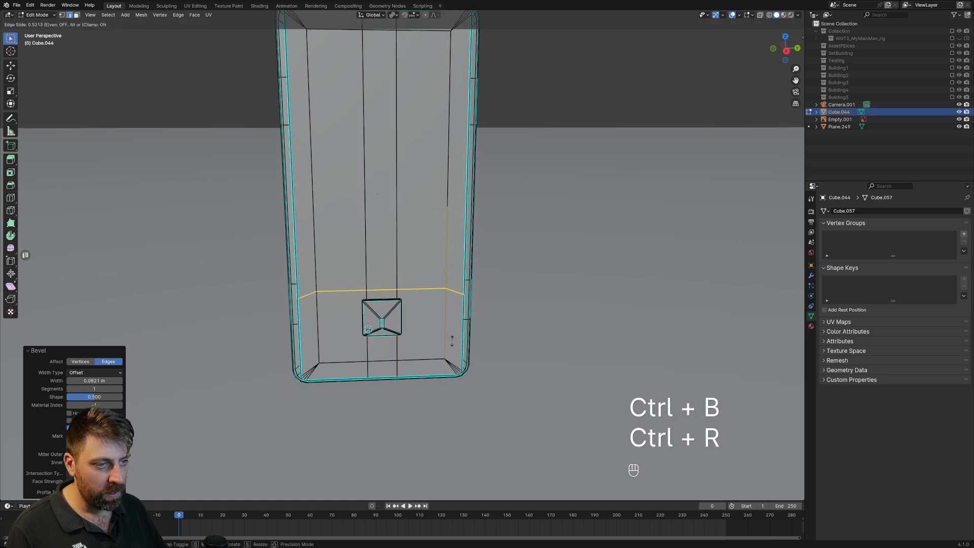
left_click(452, 348)
Add a second horizontal loop cut slightly higher on the door and bevel it 0.00811 m wide with one segment.
key("ctrl+r")
left_click(451, 284)
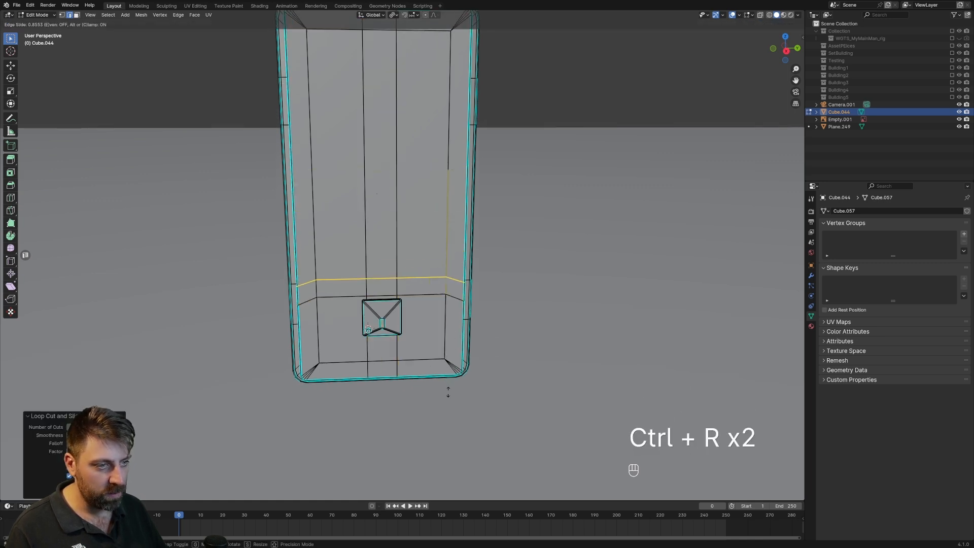
left_click(448, 385)
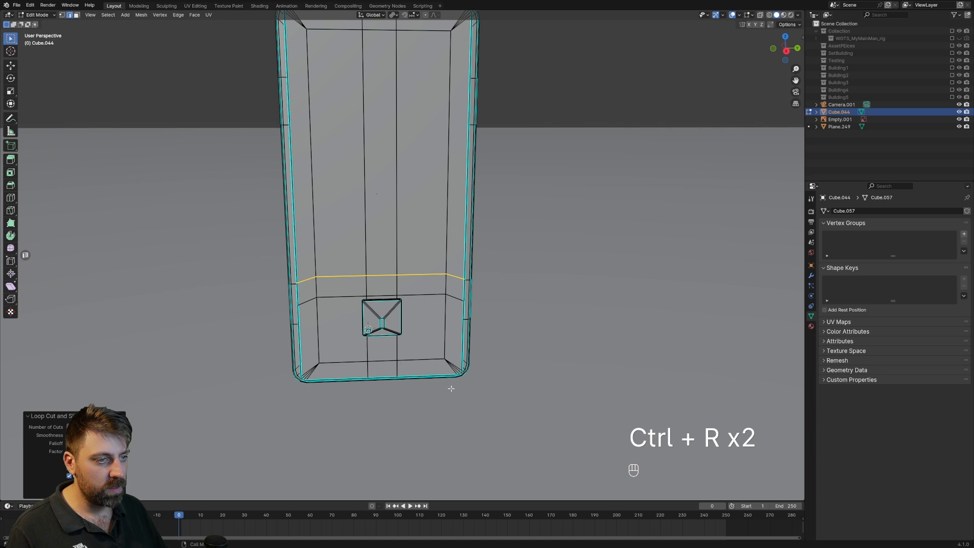
key("ctrl+b")
left_click(450, 346)
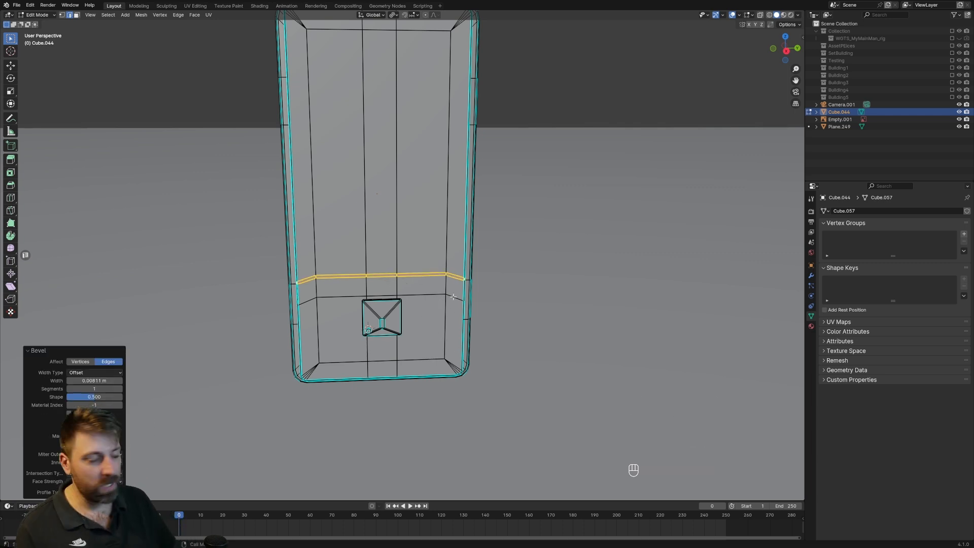
Select the door's long central strip face above the horizontal cuts and the strip face around the lock plate, following the reference stripe.
scroll(274, 255, "down", 5)
middle_click_drag(276, 255, 478, 234, "shift")
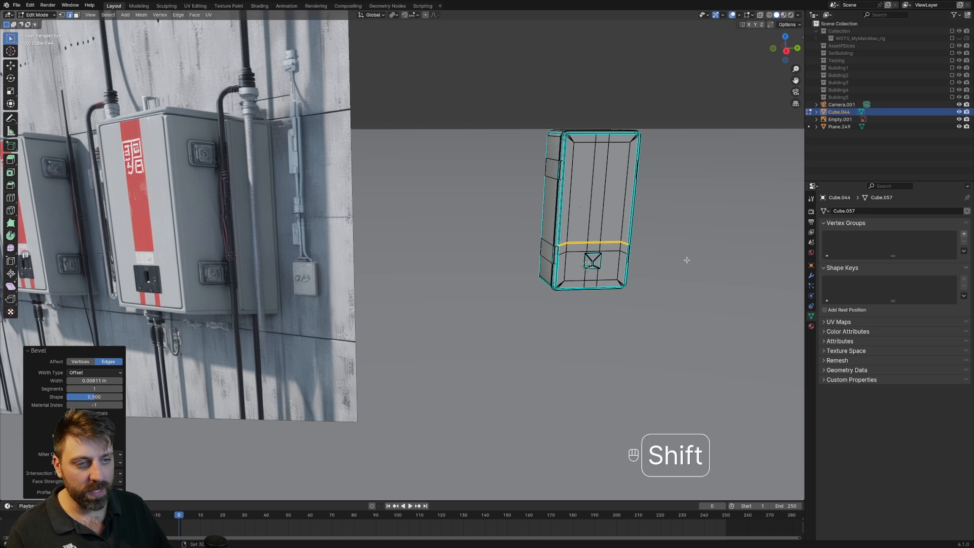
middle_click_drag(686, 261, 583, 283, "shift")
scroll(583, 282, "up", 2)
key("3")
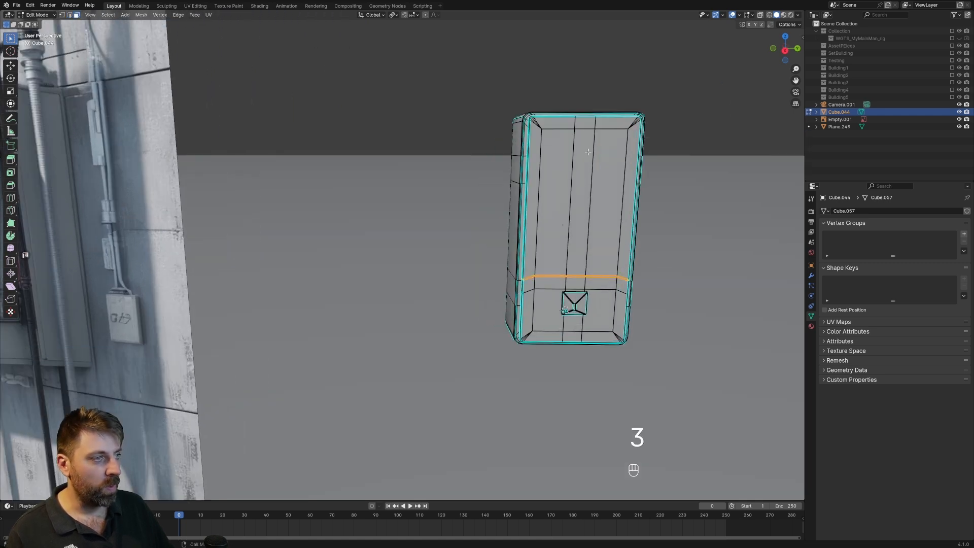
left_click(588, 152)
middle_click_drag(588, 151, 578, 97, "shift")
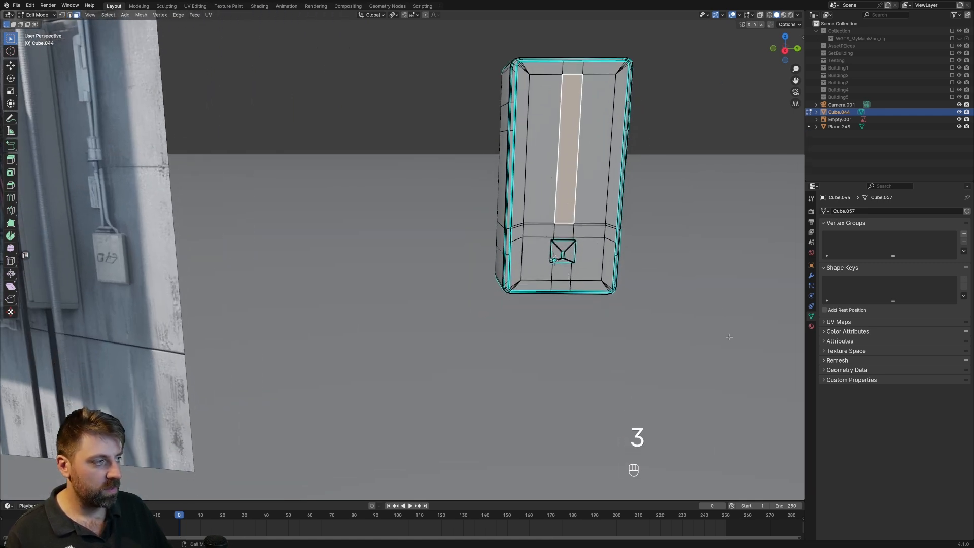
left_click(563, 277, "shift")
Add two material slots to the cabinet and create a new material named RedPaint in the second slot.
left_click(811, 326)
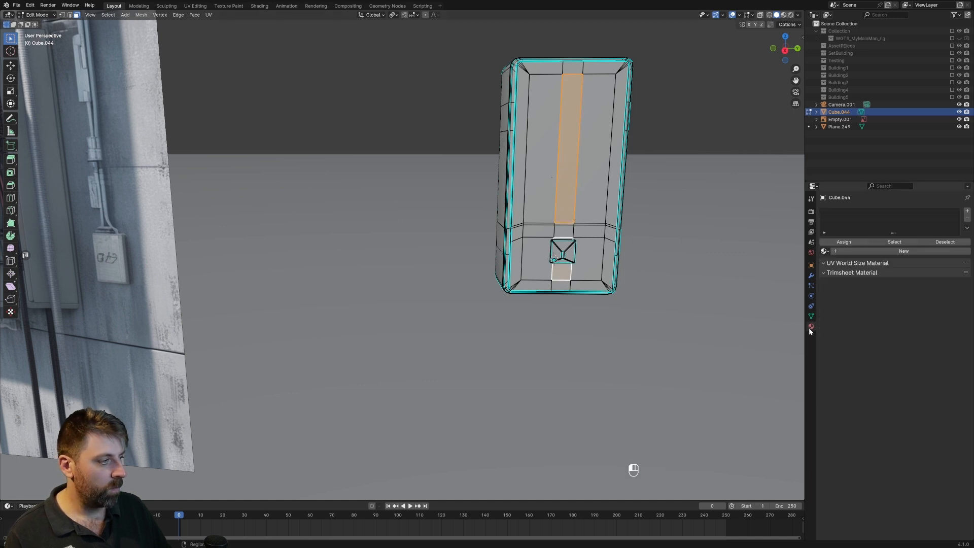
left_click(968, 211)
left_click(967, 211)
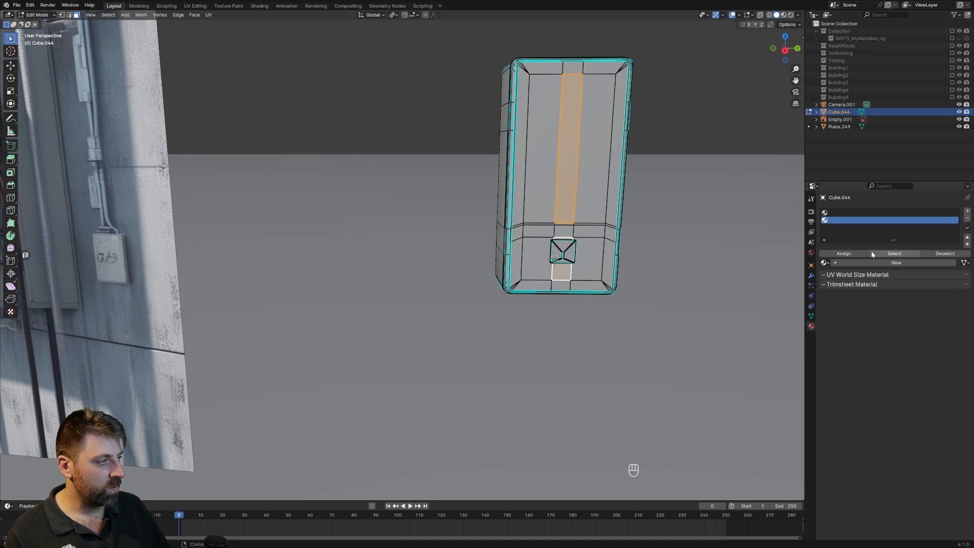
left_click(876, 262)
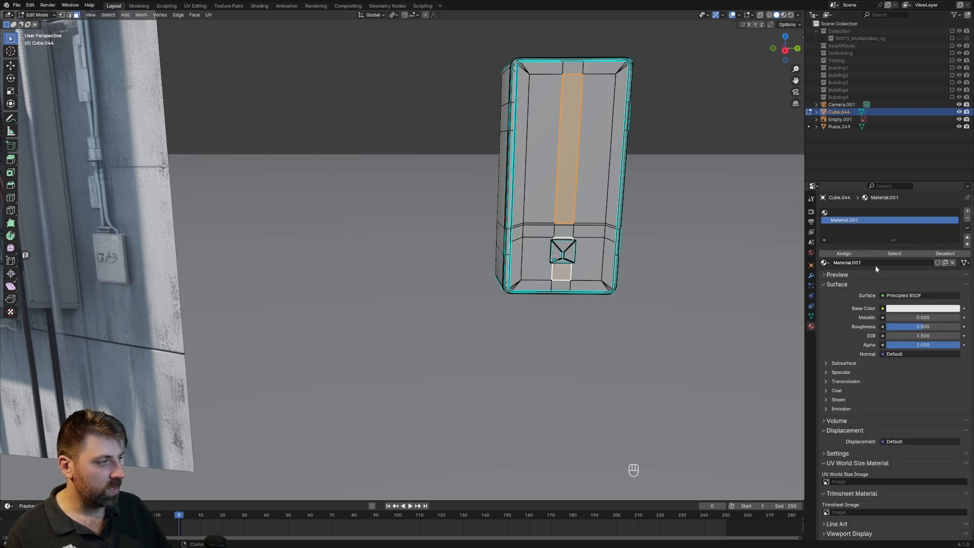
type("RedPaint")
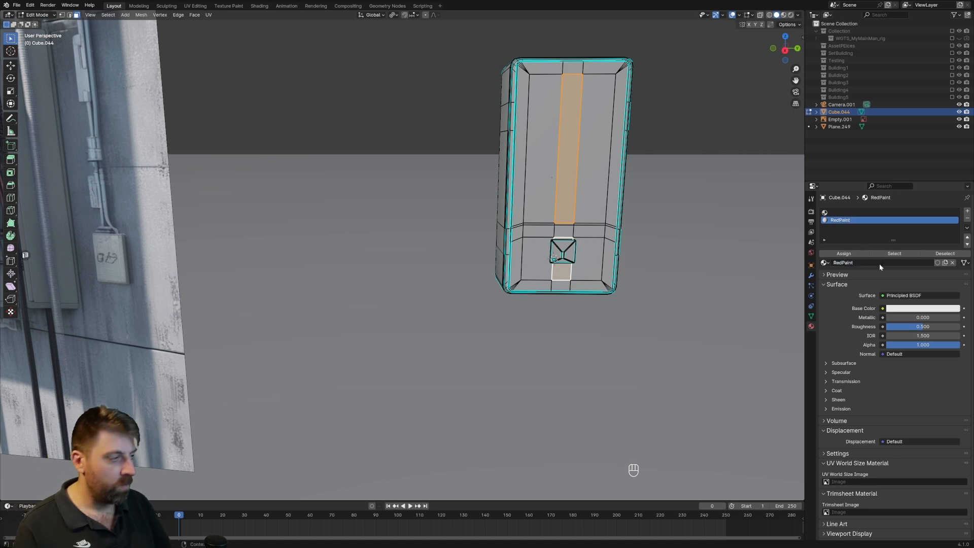
key("Return")
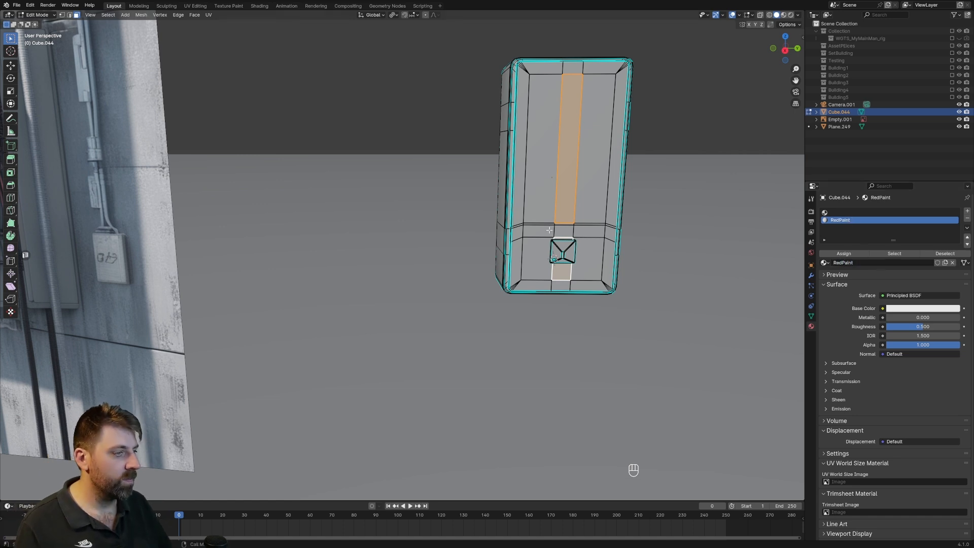
Assign the RedPaint material to the selected stripe faces on the cabinet door.
left_click(843, 254)
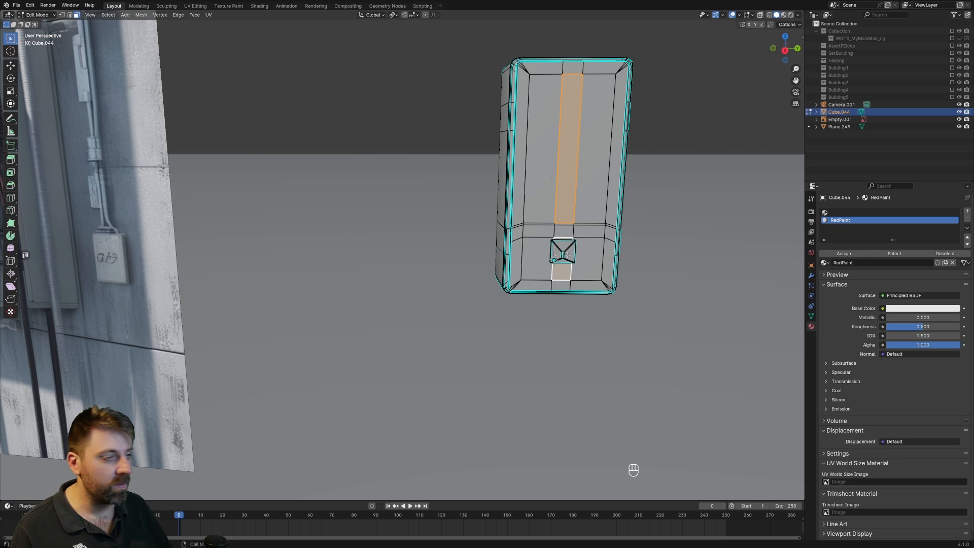
Select the whole lock plate, add a third material slot and create a new material named BlackPlastic in it.
left_click(567, 253)
key("ctrl+l")
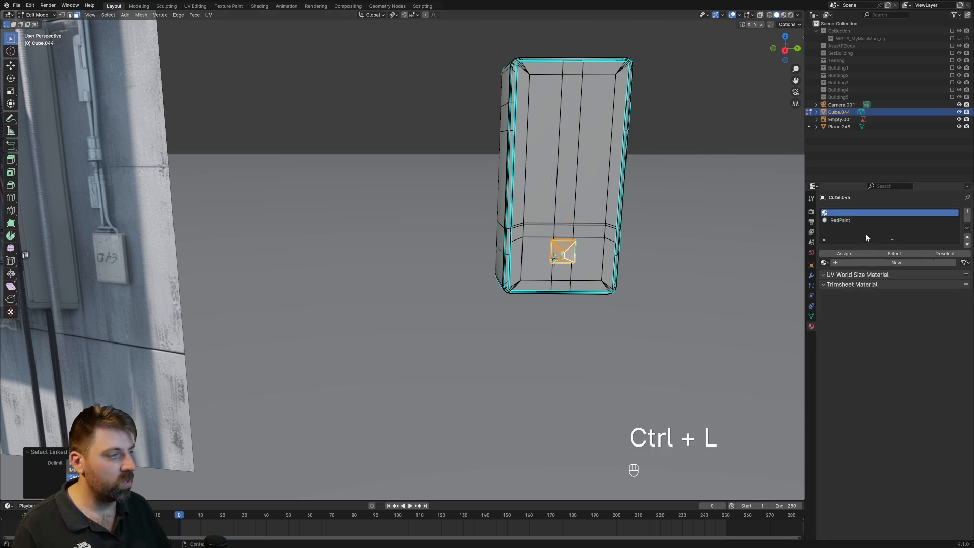
left_click(966, 212)
left_click(861, 262)
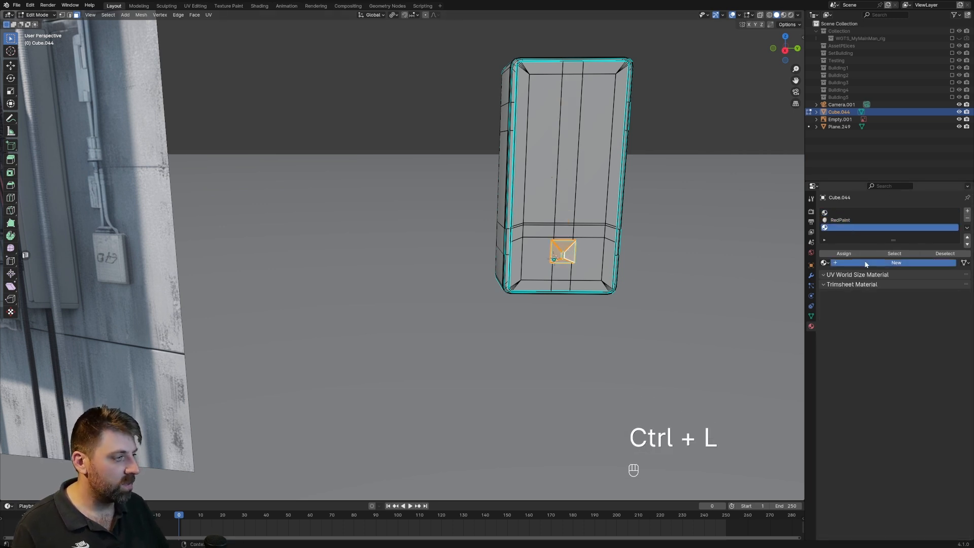
key("BackSpace")
key("BackSpace")
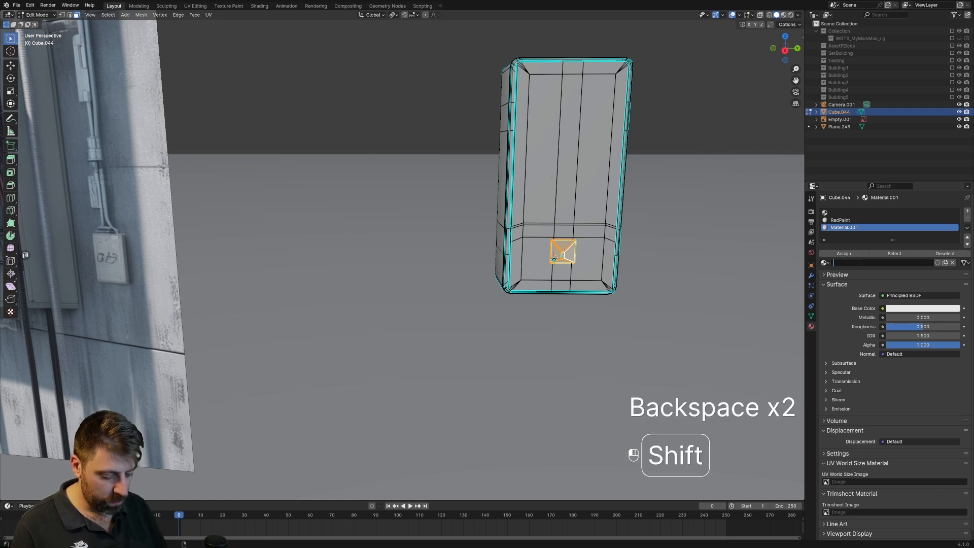
type("BlackPlastic")
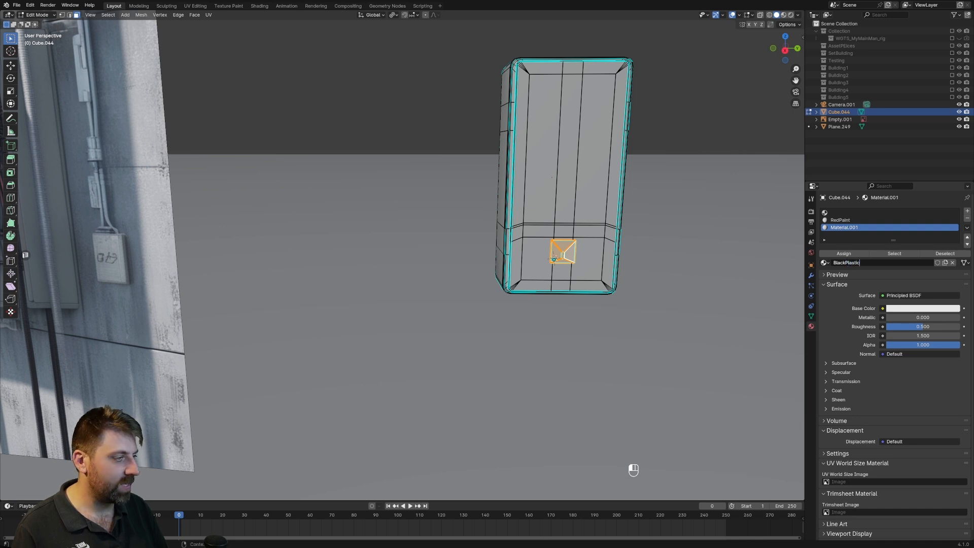
key("Return")
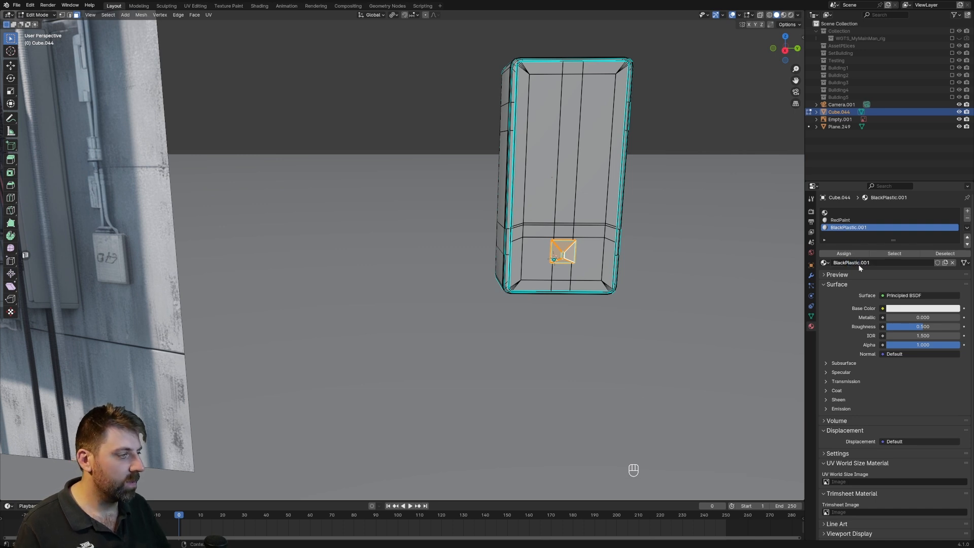
Select the linked frames of both side vents and assign the BlackPlastic material to them.
middle_click_drag(573, 229, 474, 224)
scroll(475, 223, "up", 4)
middle_click_drag(528, 285, 431, 303, "shift")
scroll(430, 304, "down", 2)
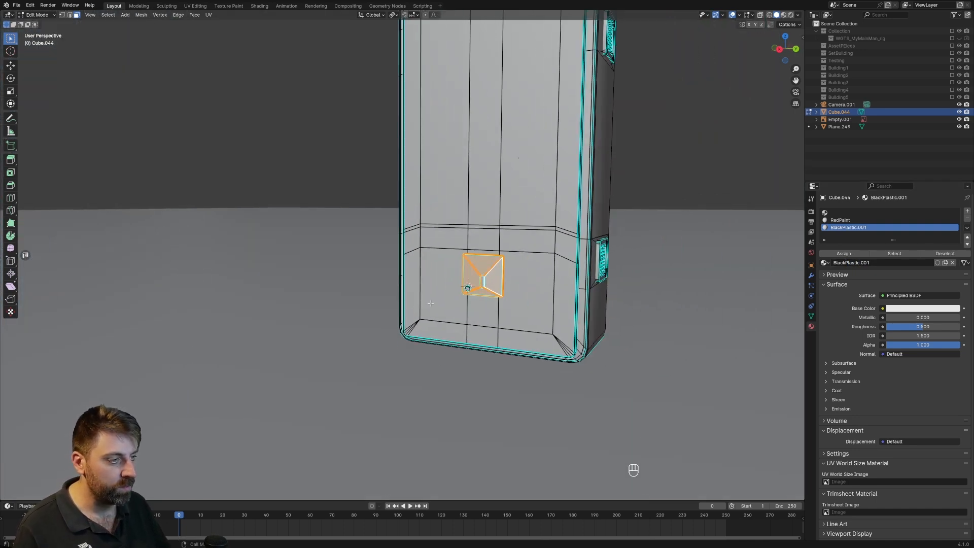
scroll(521, 264, "up", 2)
middle_click_drag(563, 279, 507, 304, "shift")
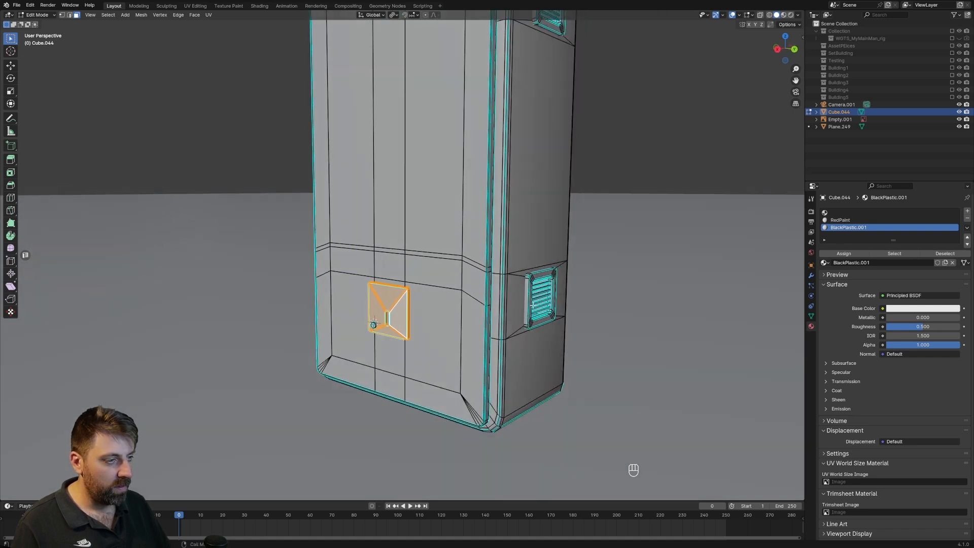
left_click(527, 301)
middle_click_drag(553, 63, 522, 212, "shift")
left_click(516, 200, "shift")
key("ctrl+z")
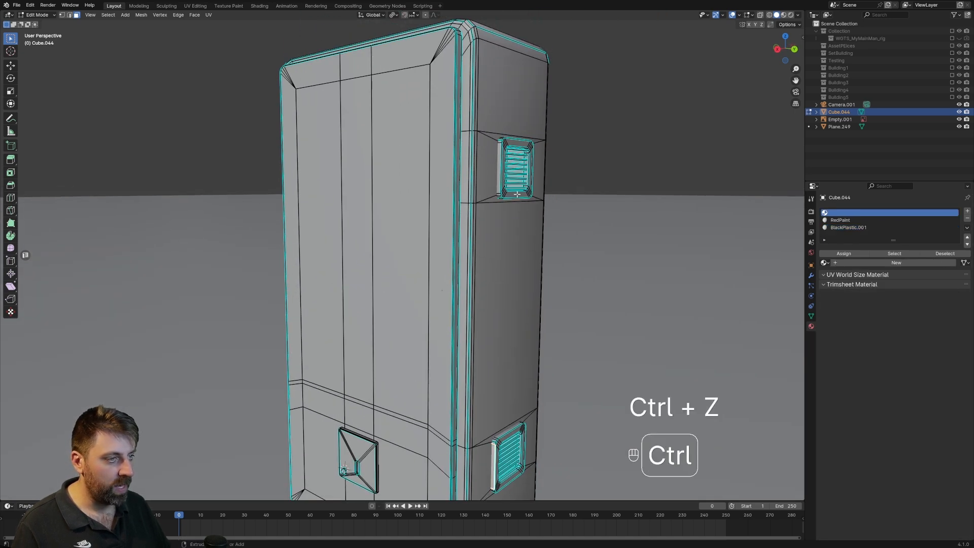
middle_click_drag(540, 300, 589, 220)
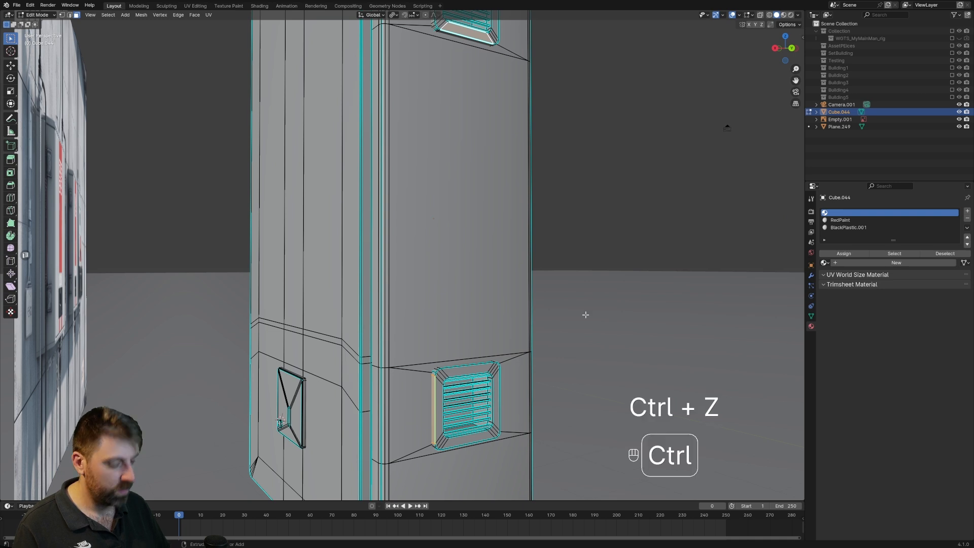
key("ctrl+l")
left_click(844, 228)
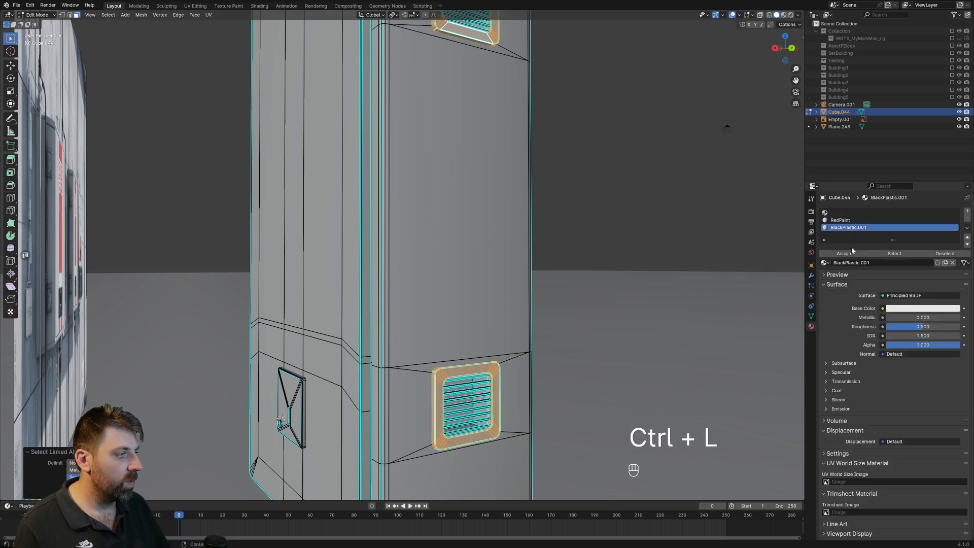
left_click(849, 254)
Create a new material named WhitePaint in the cabinet's empty first material slot.
scroll(432, 336, "down", 5)
mouse_move(428, 337)
middle_mouse_down()
mouse_move(491, 346)
mouse_move(467, 322)
mouse_move(447, 331)
middle_mouse_up()
scroll(488, 343, "up", 4)
scroll(447, 331, "down", 2)
scroll(447, 331, "down", 5)
middle_click_drag(495, 301, 484, 289)
right_click(490, 285)
left_click(859, 213)
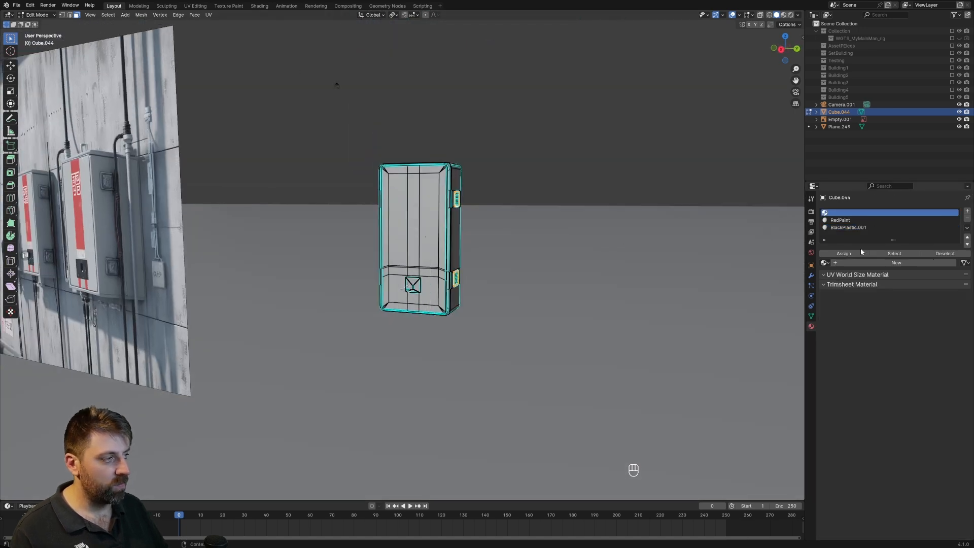
left_click(863, 265)
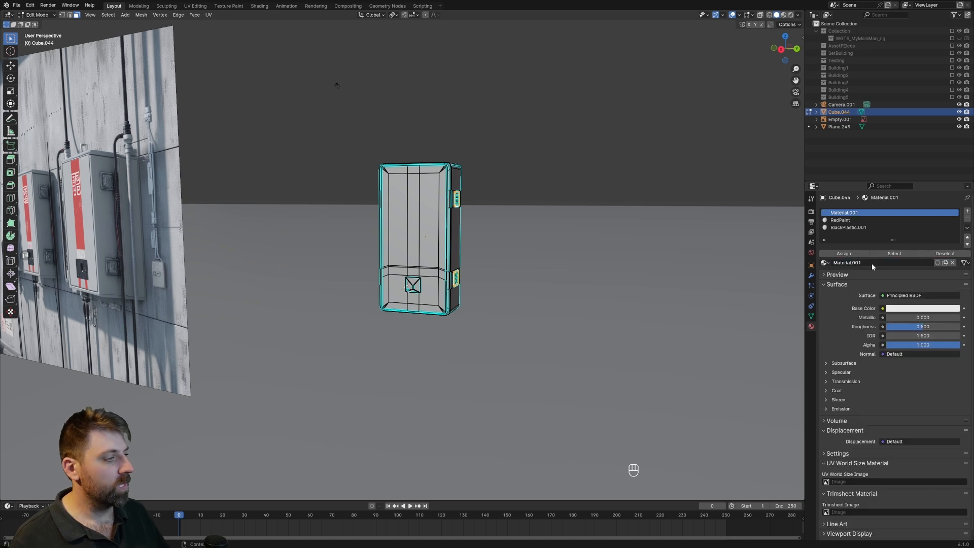
type("White")
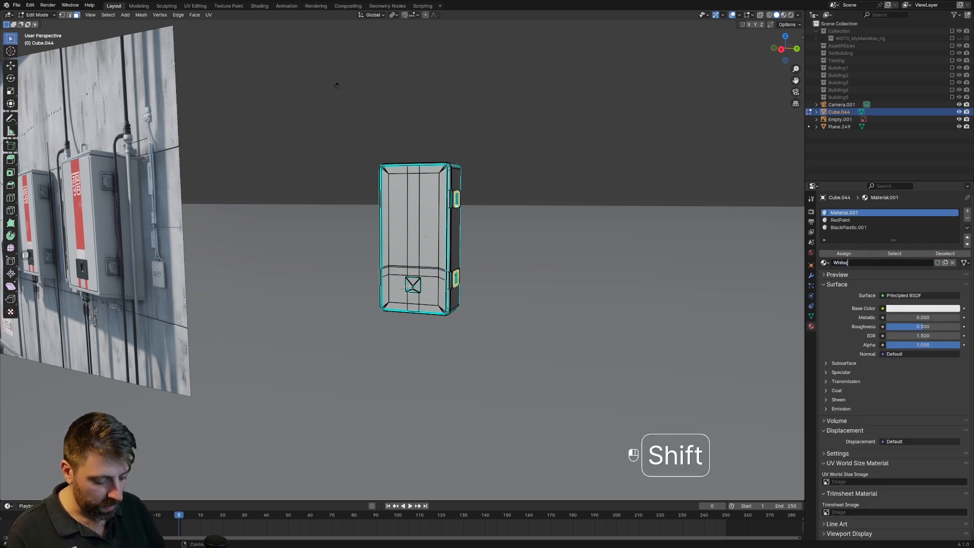
type("Pa")
Select all of the cabinet's faces in Edit Mode and UV unwrap them.
scroll(684, 379, "down", 1)
middle_click_drag(236, 305, 331, 309, "shift")
scroll(263, 294, "up", 2)
key("Tab")
middle_click_drag(435, 258, 388, 256, "shift")
key("Tab")
key("a")
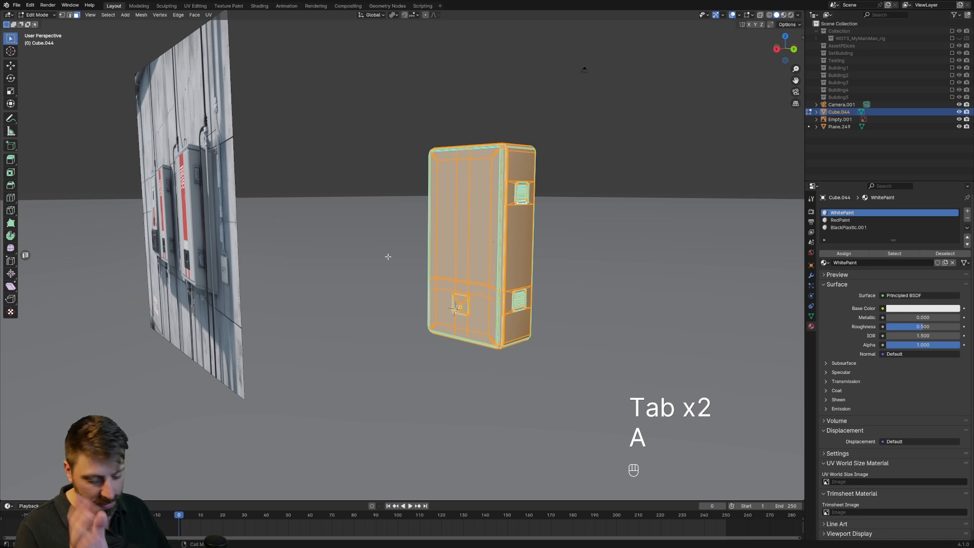
key("u")
left_click(388, 256)
scroll(406, 269, "down", 2)
key("Tab")
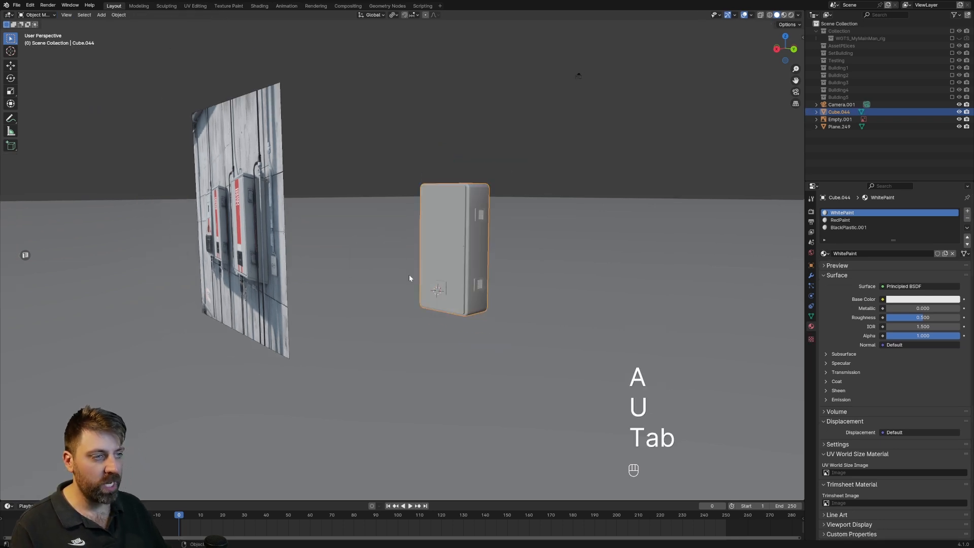
Switch to the Shading workspace, enlarge the asset browser and search the 5000Materials library for "paint".
left_click(260, 6)
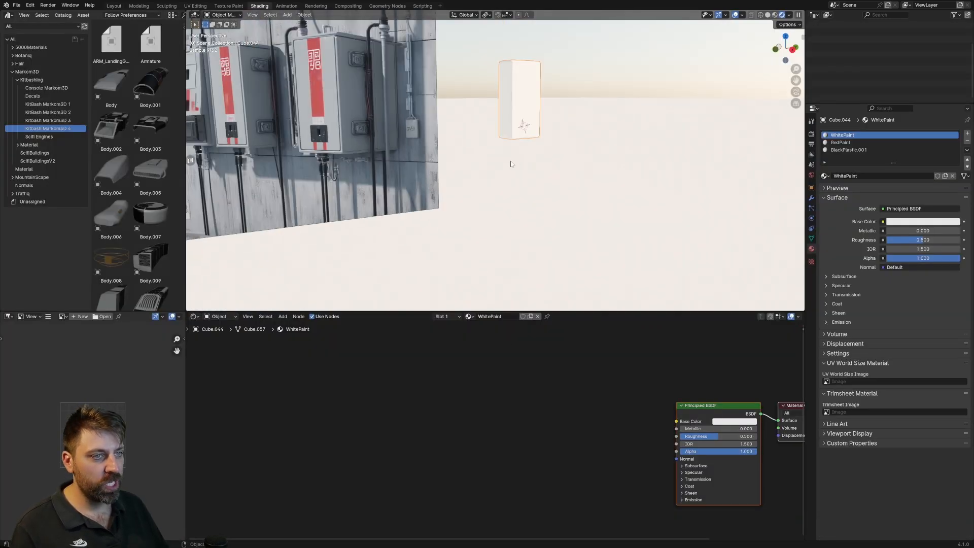
middle_click_drag(498, 172, 488, 209)
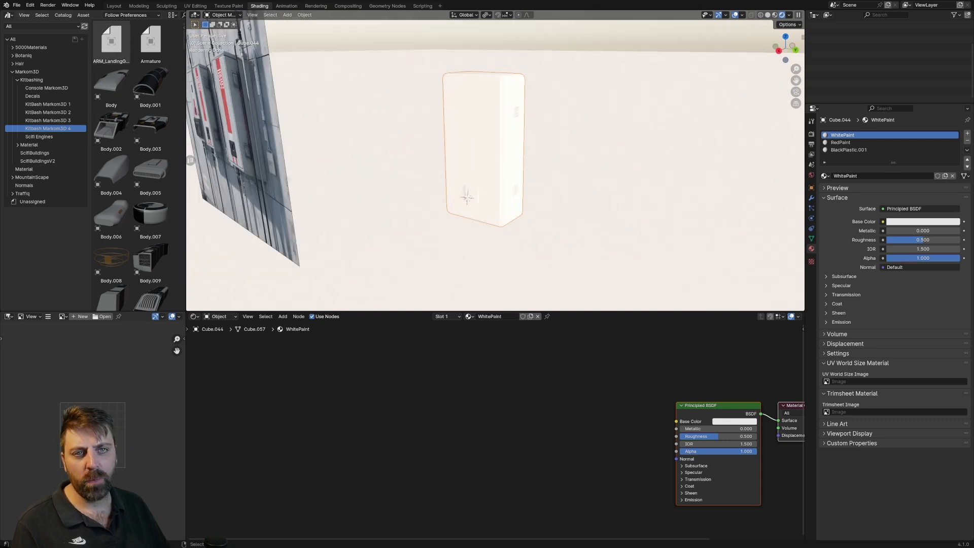
left_click(29, 48)
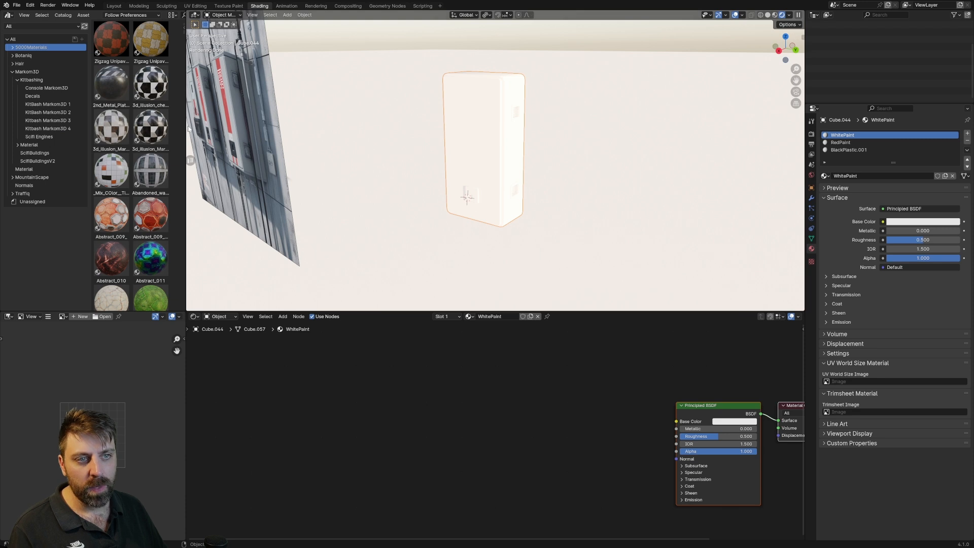
left_click_drag(186, 126, 372, 125)
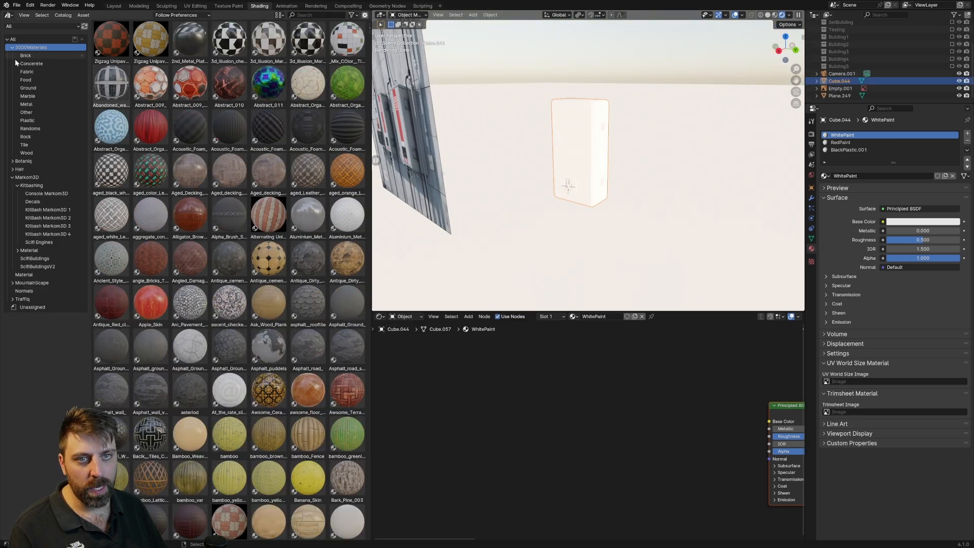
left_click(309, 15)
type("paint")
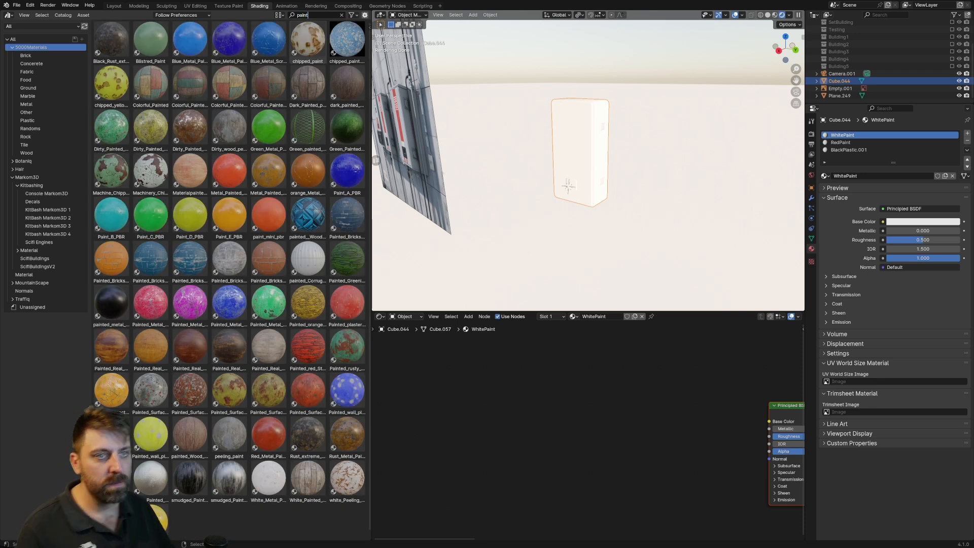
key("Return")
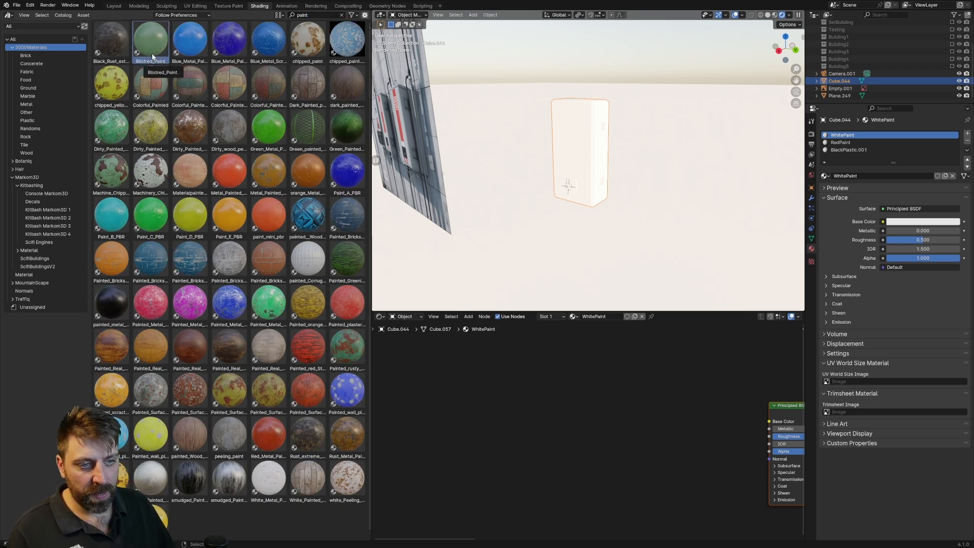
Try the smudged_Painted_pbr_Material_A library material on the cabinet body in place of WhitePaint.
mouse_move(231, 487)
left_mouse_down()
mouse_move(236, 494)
mouse_move(525, 234)
mouse_move(589, 139)
left_mouse_up()
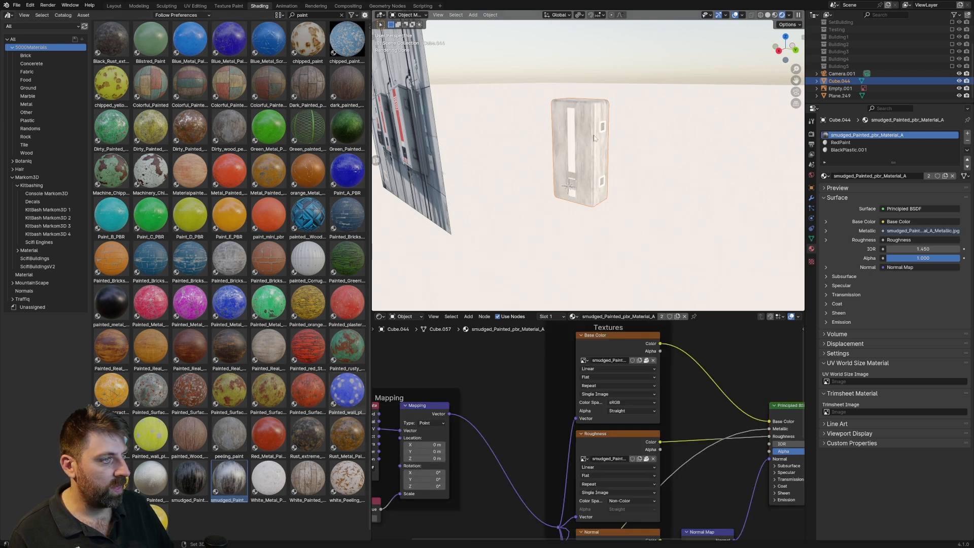
middle_click_drag(594, 138, 546, 168, "shift")
scroll(546, 168, "up", 5)
middle_click_drag(477, 165, 518, 146, "shift")
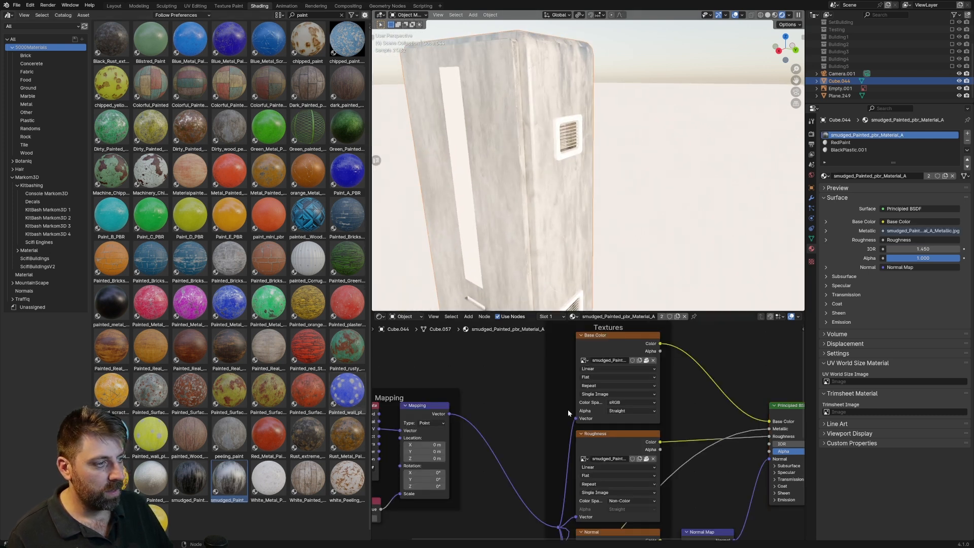
middle_click_drag(520, 191, 544, 189)
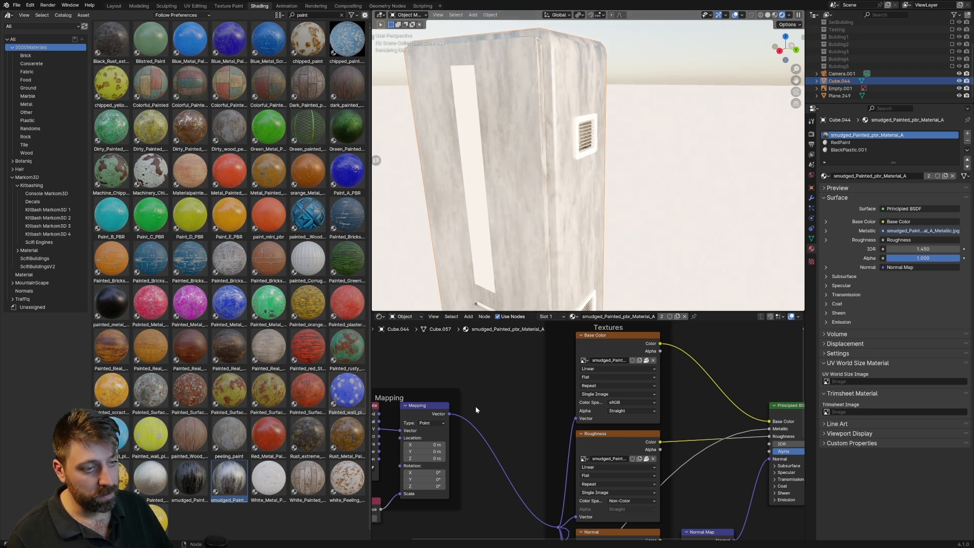
Replace RedPaint in the second material slot with the Red_Metal_Painted_002 library material.
left_click(286, 432)
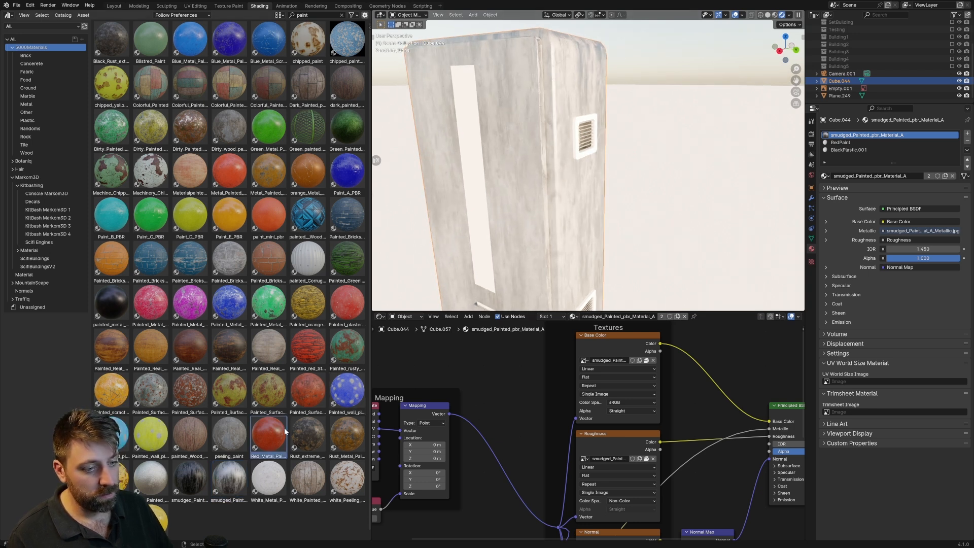
left_click_drag(272, 444, 847, 158)
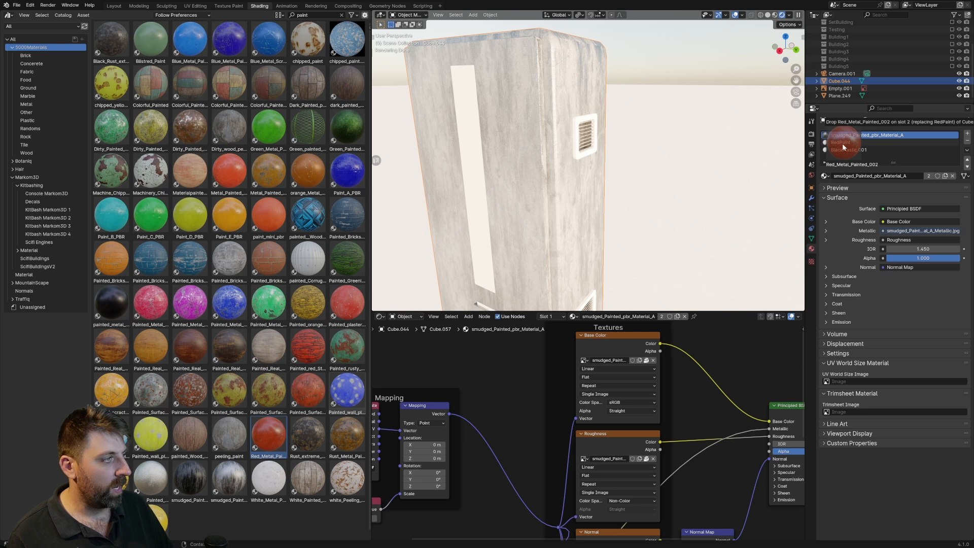
left_click_drag(843, 147, 842, 144)
scroll(538, 153, "down", 2)
middle_click_drag(538, 154, 556, 128)
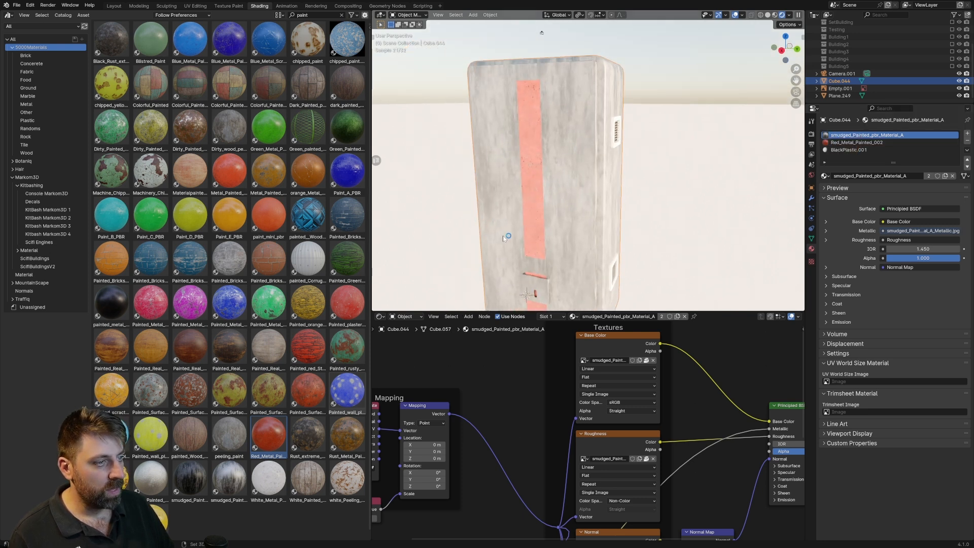
middle_click_drag(504, 236, 503, 205, "shift")
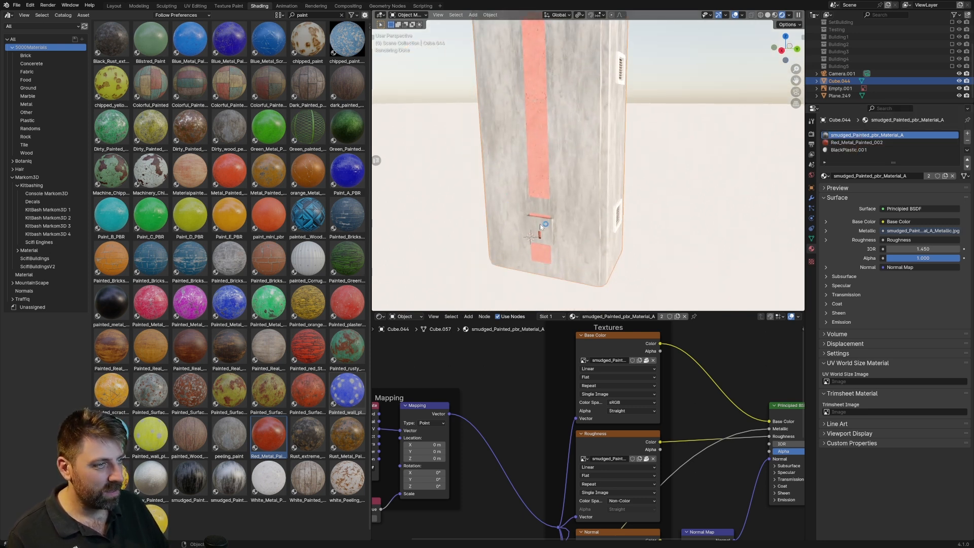
Replace the black plastic material in the third slot with the painted_metal_PBR library material.
mouse_move(111, 303)
left_mouse_down()
mouse_move(907, 144)
mouse_move(860, 151)
left_mouse_up()
scroll(680, 223, "down", 3)
mouse_move(640, 221)
middle_mouse_down()
mouse_move(606, 215)
mouse_move(643, 218)
middle_mouse_up()
scroll(641, 218, "up", 2)
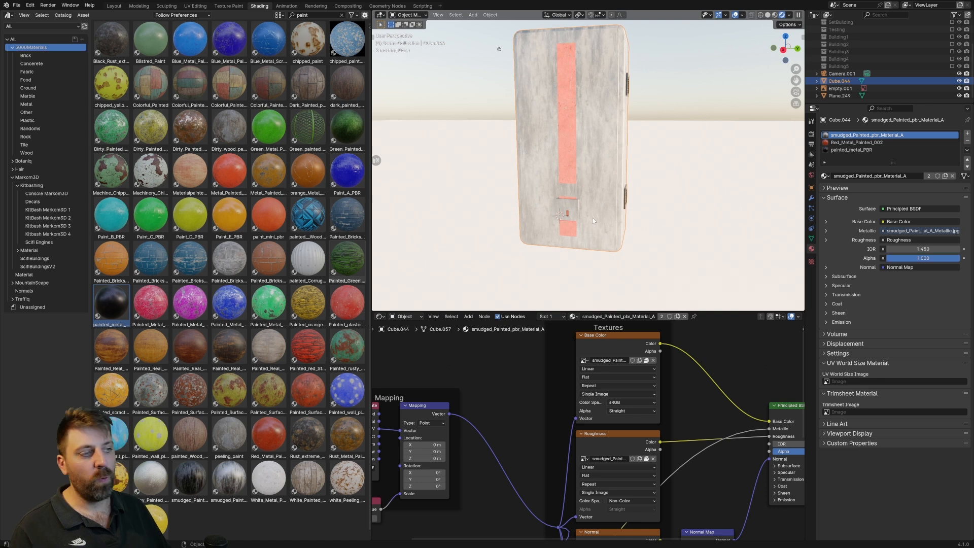
Select the whole lock plate in Edit Mode and assign the painted_metal_PBR material to it.
key("Tab")
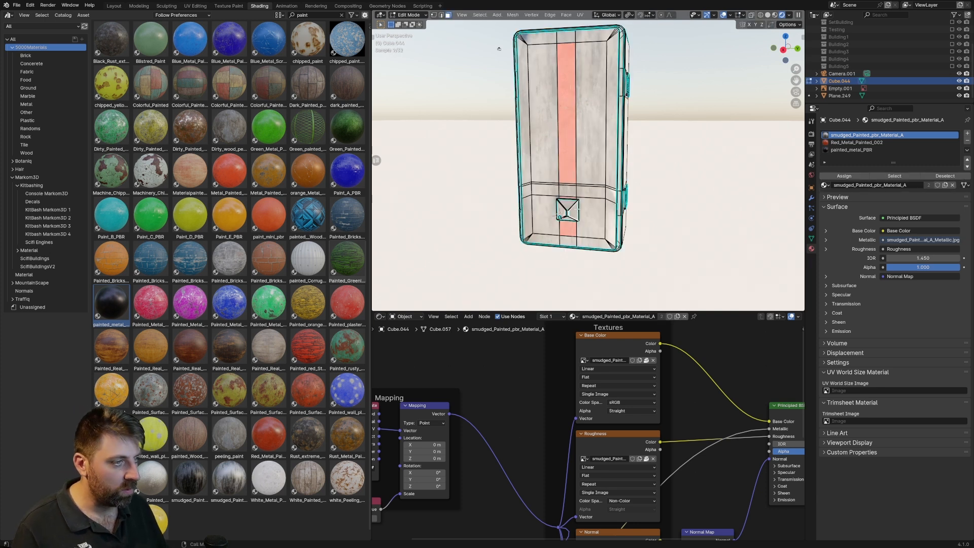
key("ctrl+l")
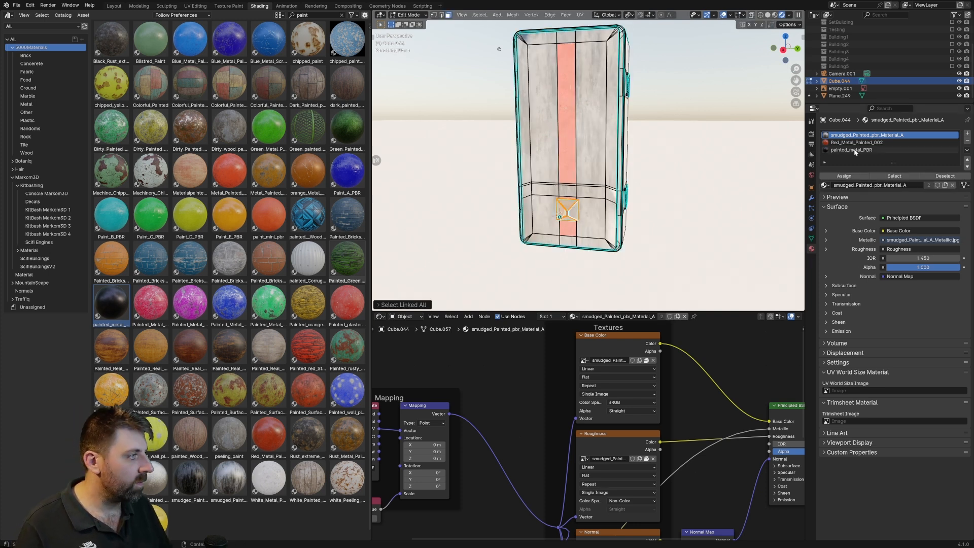
left_click(855, 150)
left_click(845, 176)
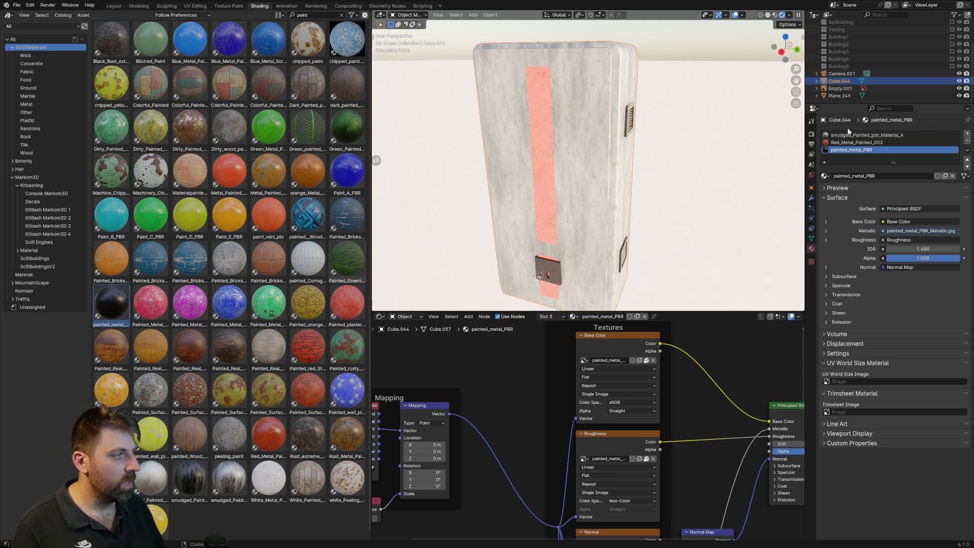
Set the cabinet's first material slot back to the WhitePaint material.
left_click(868, 135)
left_click(825, 176)
type("white")
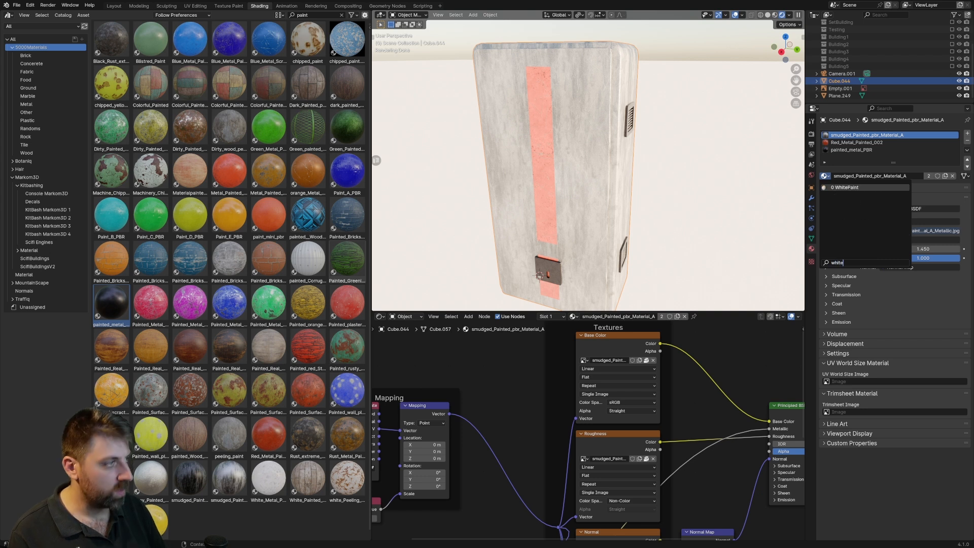
key("Return")
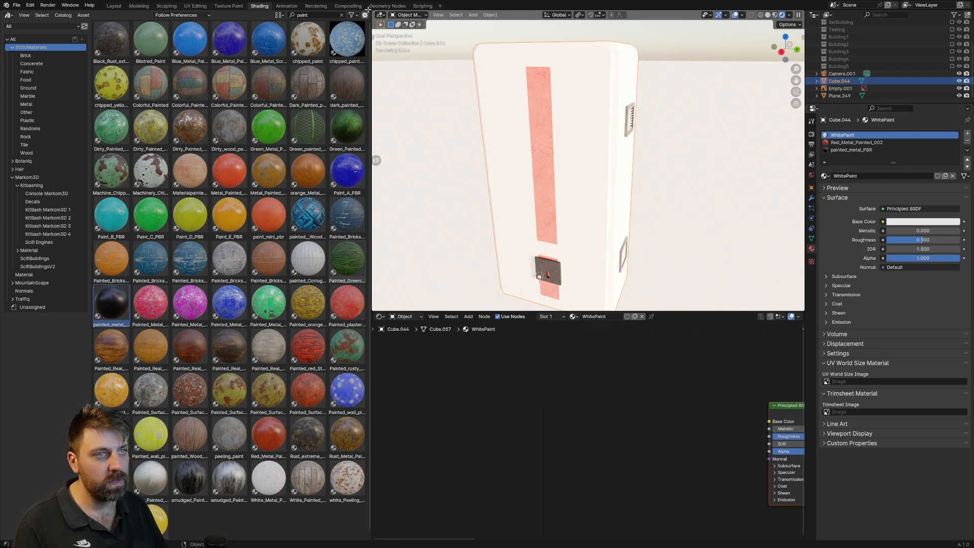
Collapse the asset library area to widen the workspace and set the WhitePaint shader's roughness to 0.959.
left_click(342, 14)
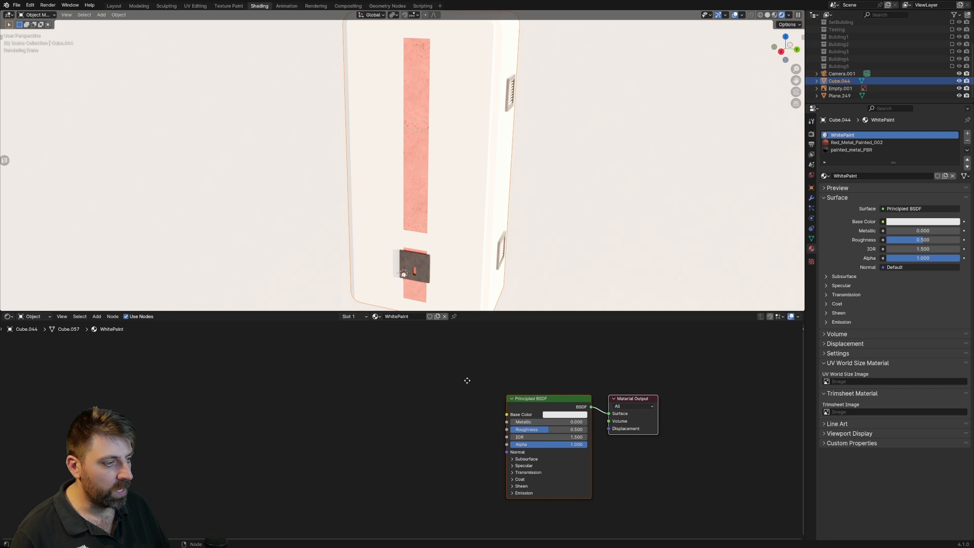
middle_click_drag(479, 382, 301, 361)
scroll(327, 386, "up", 1)
left_click_drag(421, 395, 459, 394)
middle_click_drag(445, 282, 325, 304)
Add a Noise Texture node to the WhitePaint material and place it well before the Principled BSDF.
key("shift+a")
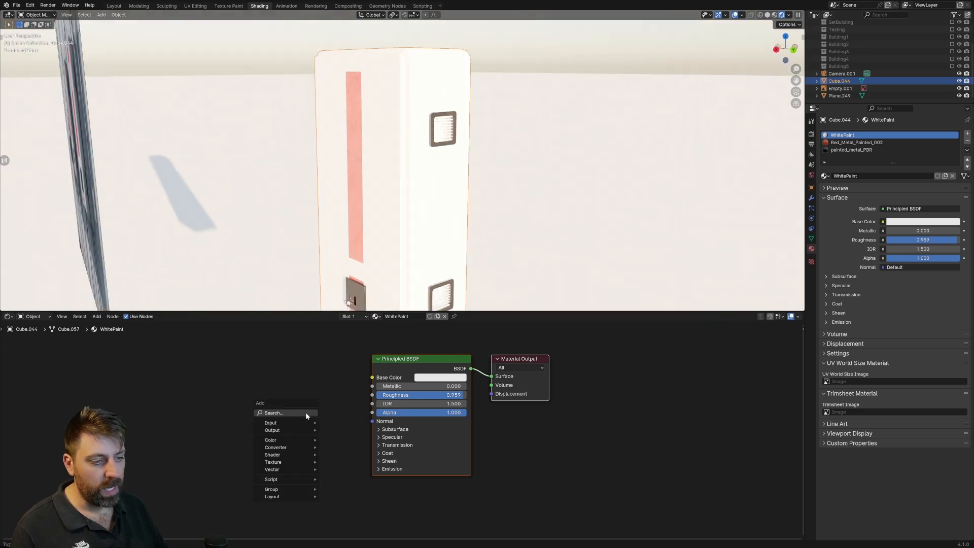
left_click(304, 413)
type("noise")
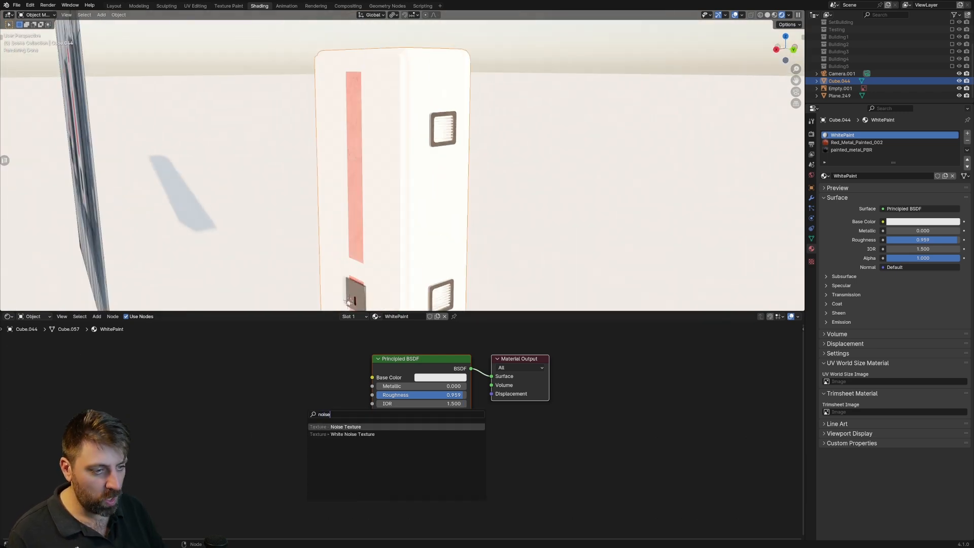
key("Return")
left_click(134, 370)
left_click_drag(158, 375, 183, 374)
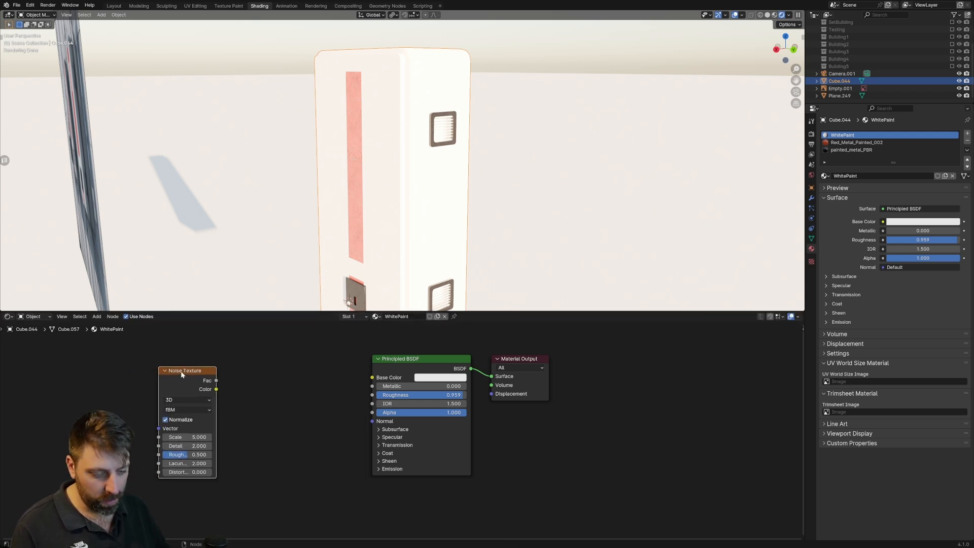
Give the Noise Texture Mapping and Texture Coordinate nodes, and feed the mapping from the Object coordinates.
key("ctrl+t")
middle_click_drag(177, 398, 227, 377)
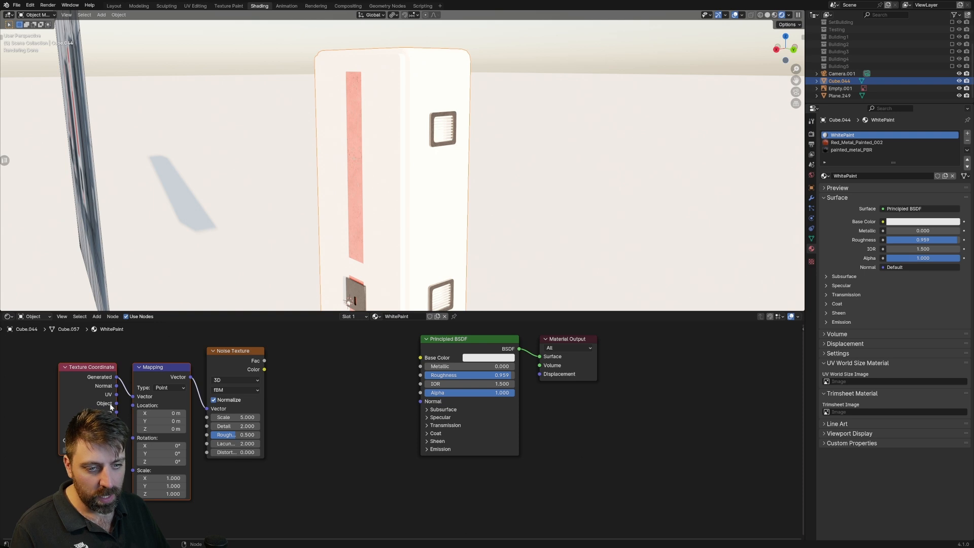
left_click_drag(94, 368, 66, 373)
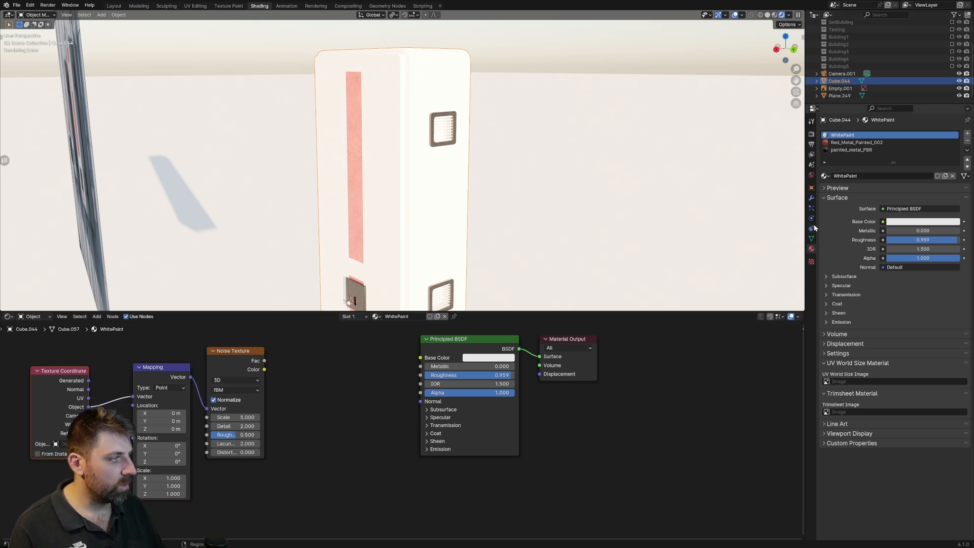
Set the Film exposure to 0.20 in the Cycles render settings.
left_click(812, 135)
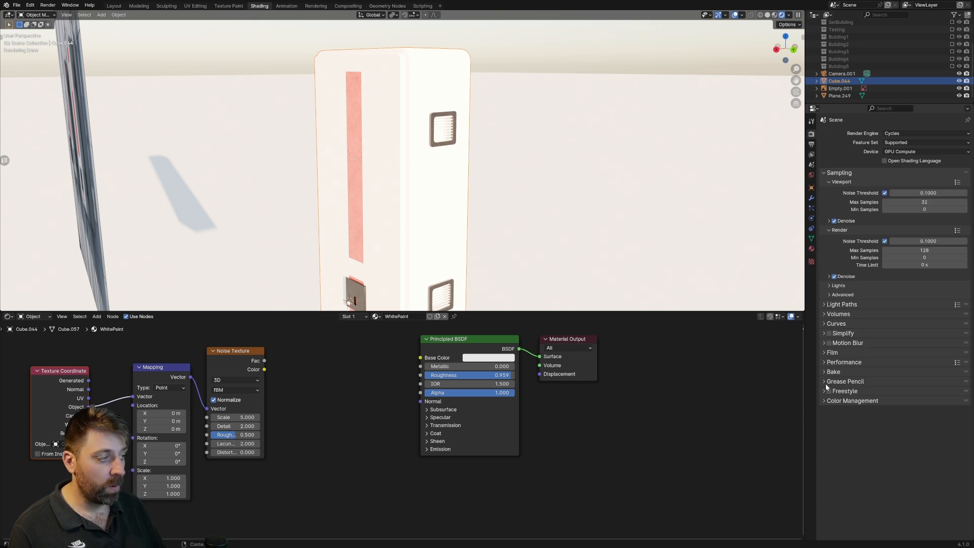
left_click(821, 352)
left_click(909, 364)
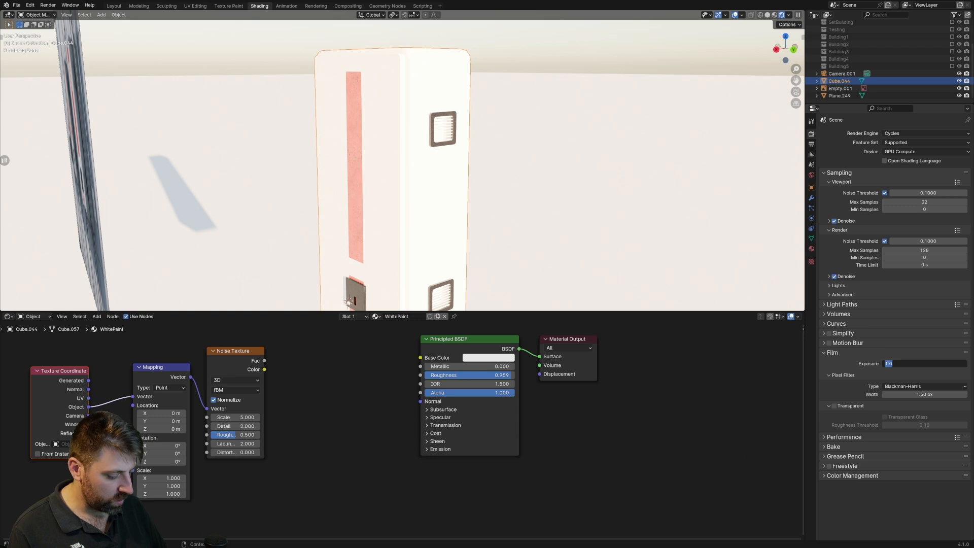
key("Return")
scroll(550, 195, "up", 4)
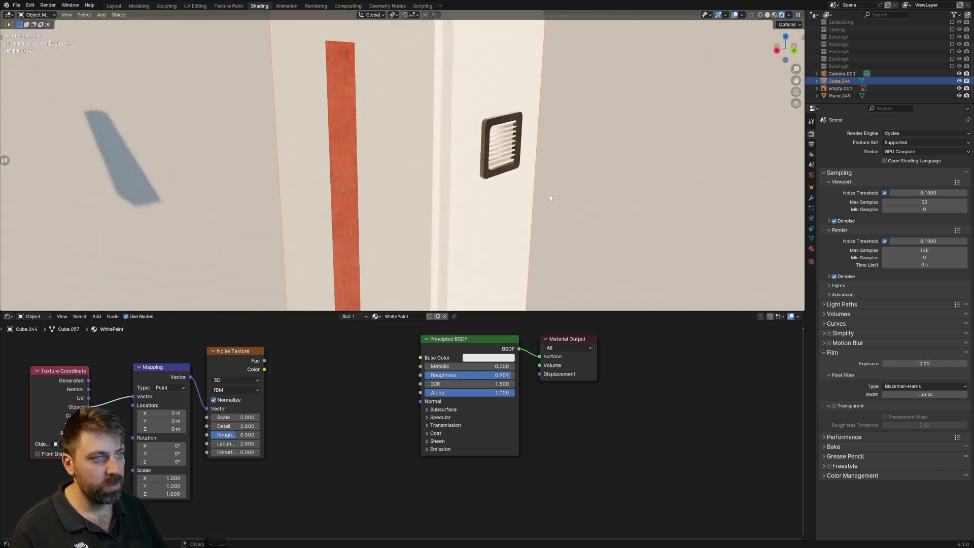
scroll(548, 202, "down", 3)
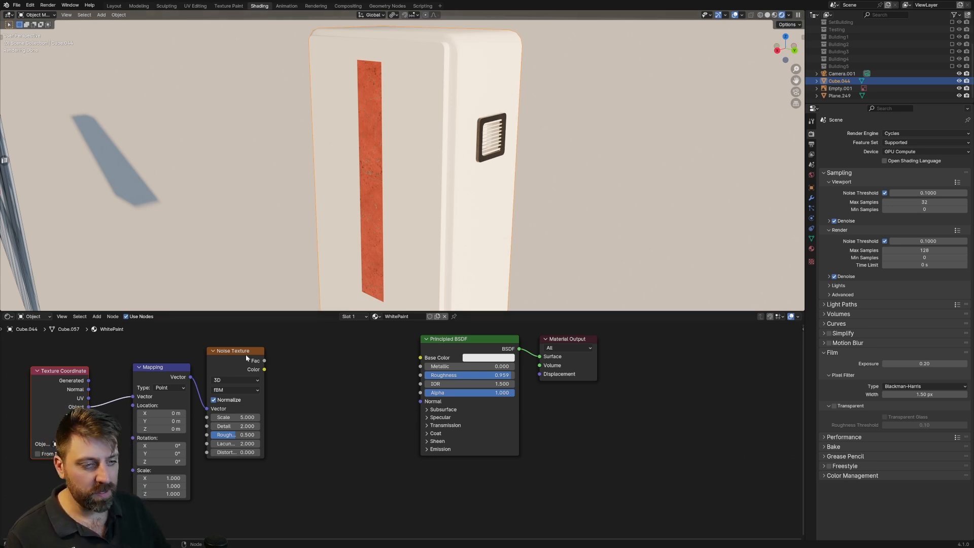
left_click_drag(246, 355, 248, 368)
key("shift+a")
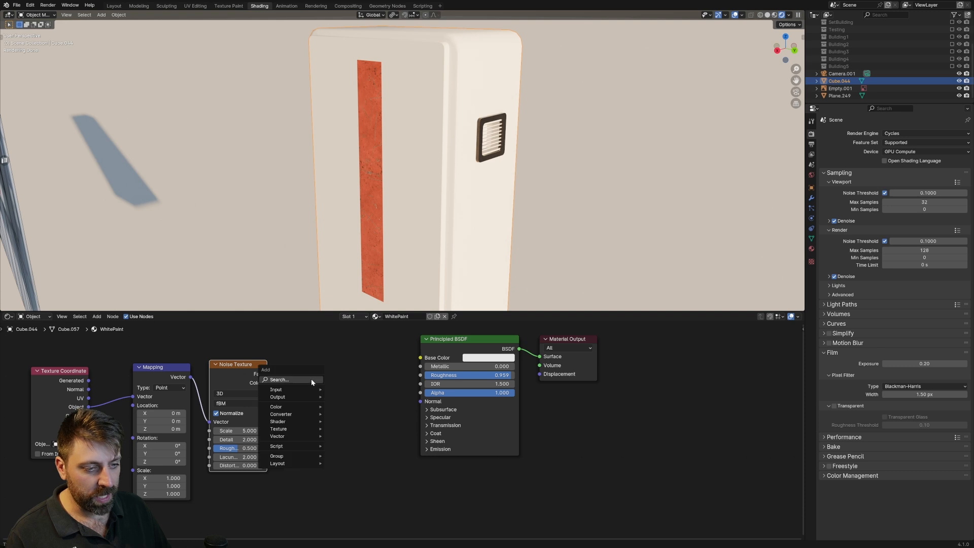
left_click(312, 379)
type("col")
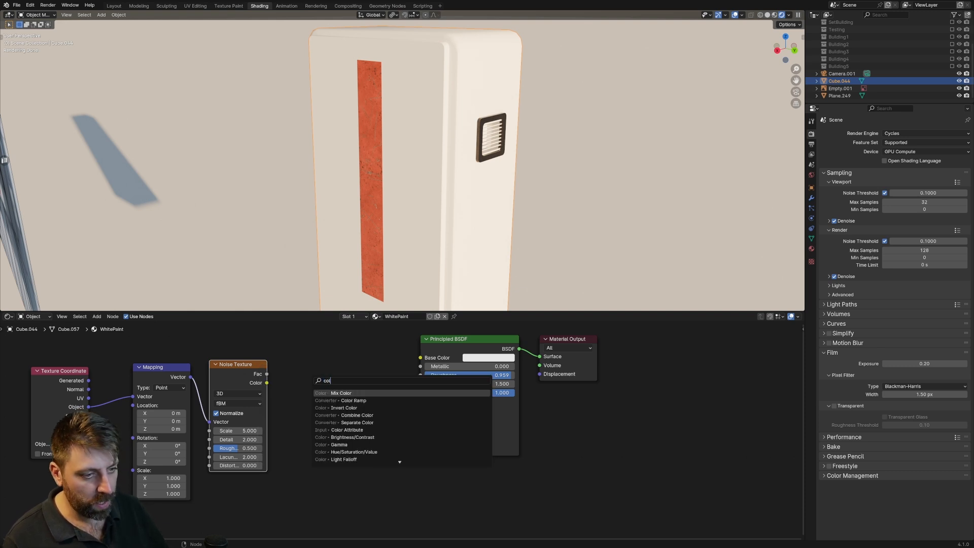
key("Return")
left_click(329, 398)
key("x")
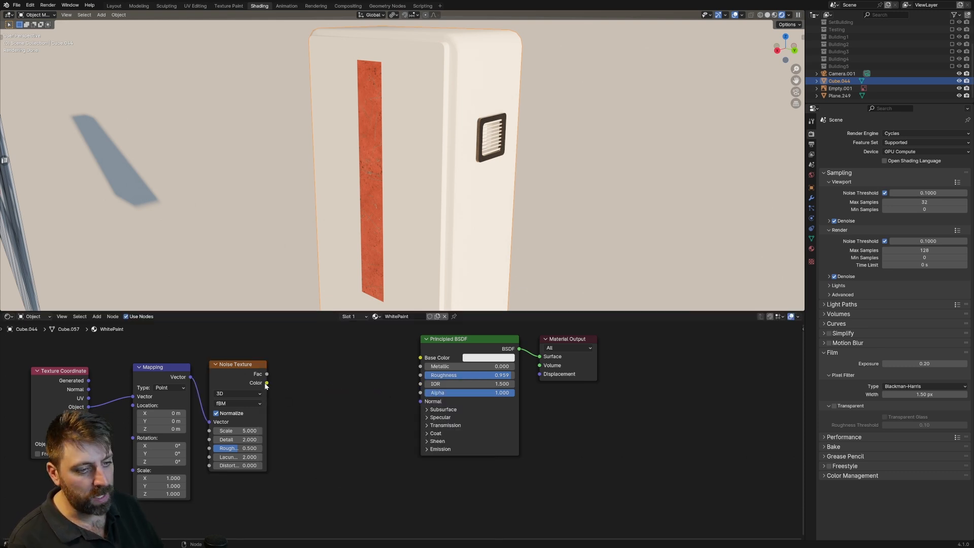
Add a Color Ramp fed by the Noise Texture's Color output and connect its Color to the Principled BSDF's Roughness.
left_click_drag(267, 383, 325, 400)
type("col")
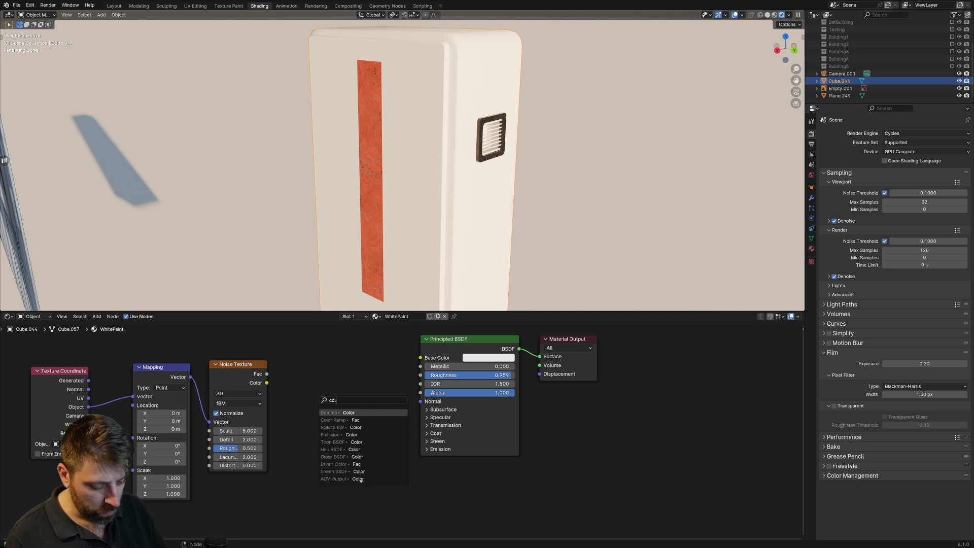
left_click(336, 420)
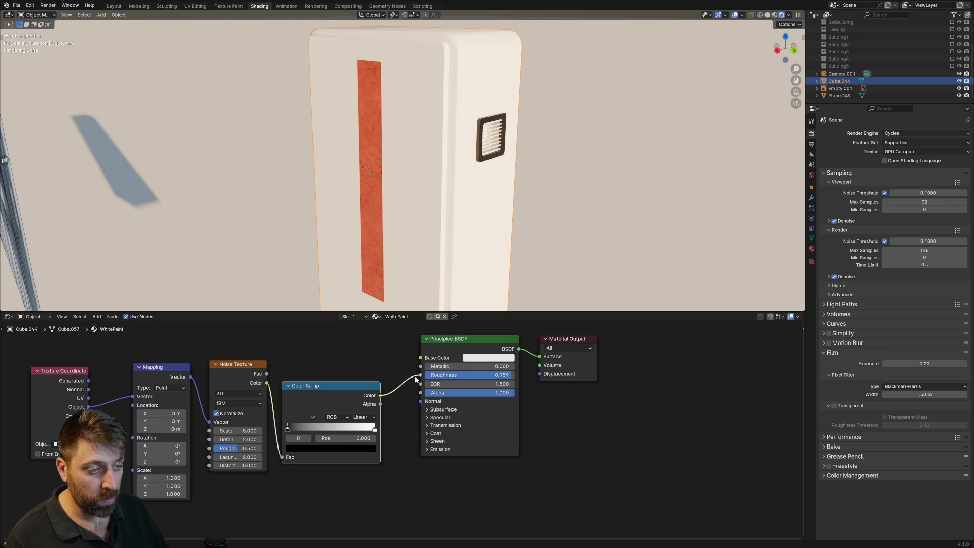
left_click_drag(416, 380, 420, 376)
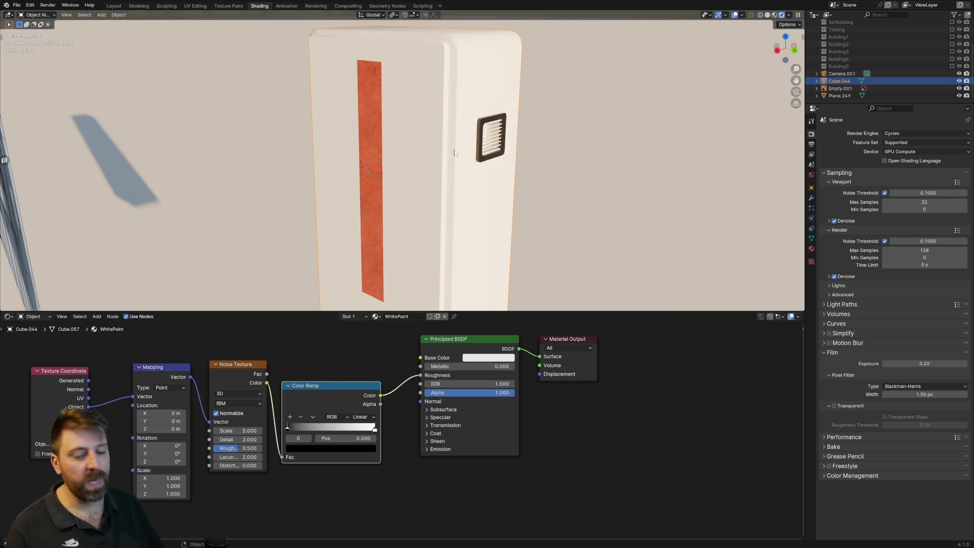
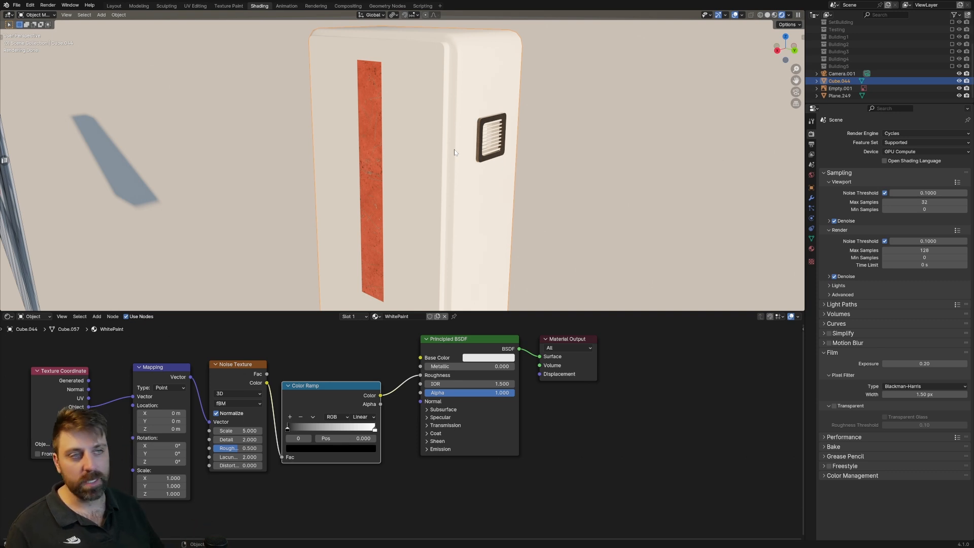
Move the roughness Color Ramp's black stop to about 0.47 and its white stop to about 0.54 in WhitePaint.
scroll(465, 155, "up", 8)
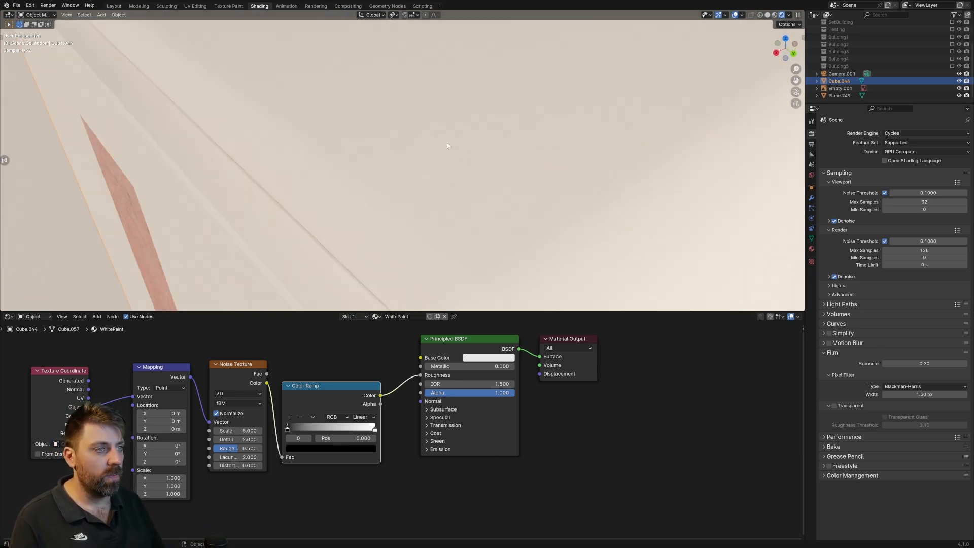
middle_click_drag(410, 211, 426, 180, "shift")
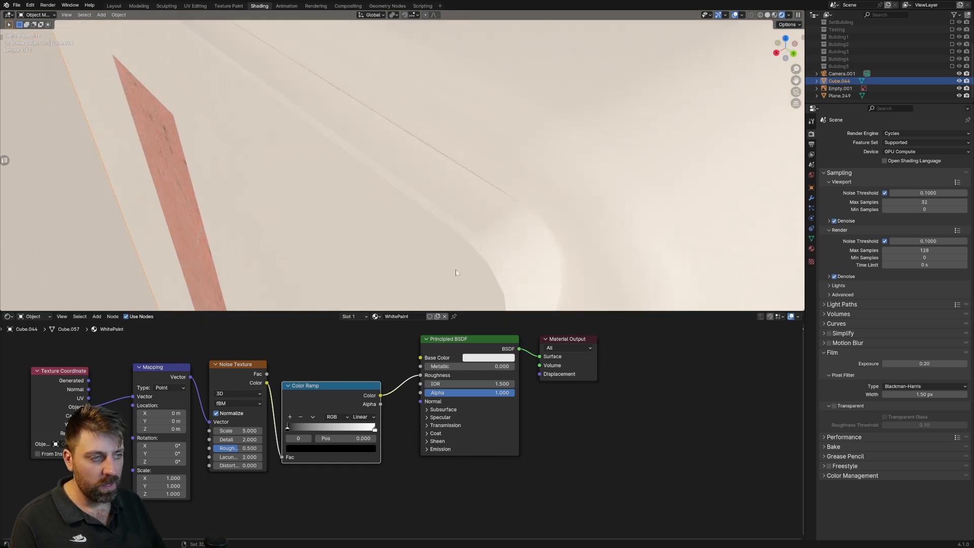
middle_click_drag(455, 272, 440, 268, "shift")
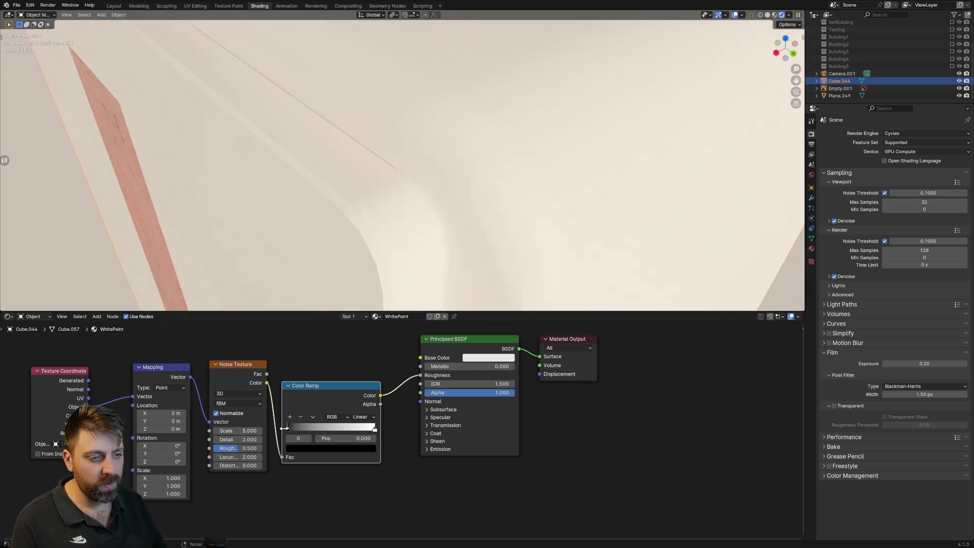
key("g")
left_click_drag(298, 430, 333, 431)
key("g")
left_click(350, 431)
Set the WhitePaint Noise Texture's scale to 100 and check the finish across the cabinet's front and side.
left_click(238, 430)
type("100")
key("Return")
scroll(456, 254, "down", 5)
middle_click_drag(503, 229, 473, 170)
scroll(419, 130, "up", 2)
middle_click_drag(419, 129, 419, 117)
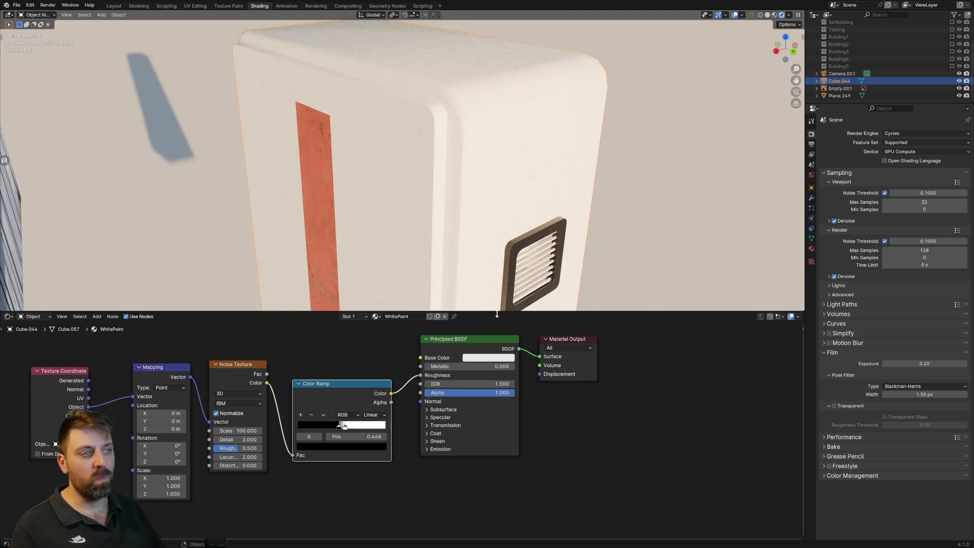
middle_click_drag(501, 147, 334, 183)
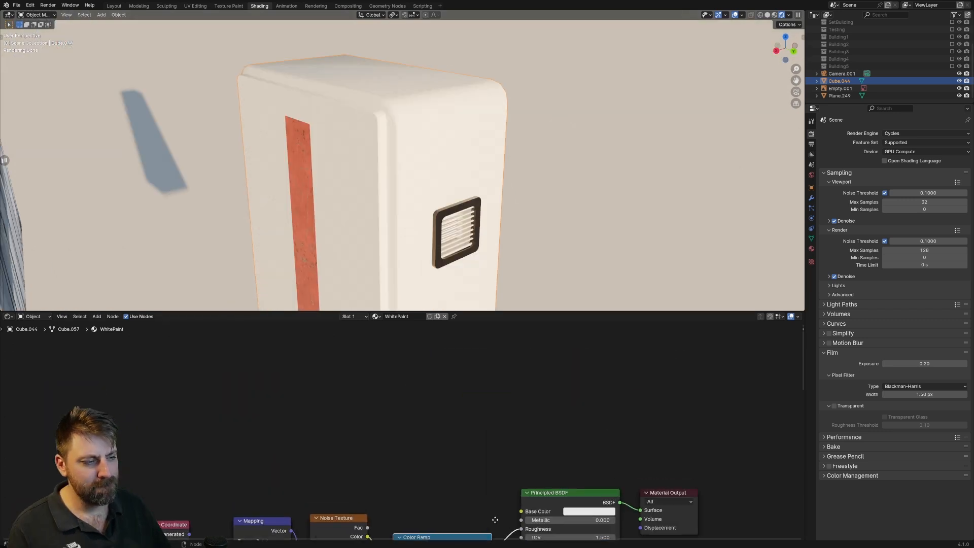
Add an Ambient Occlusion node to WhitePaint above the other nodes and connect its Color to the Principled BSDF's Base Color.
scroll(396, 386, "down", 2)
key("shift+a")
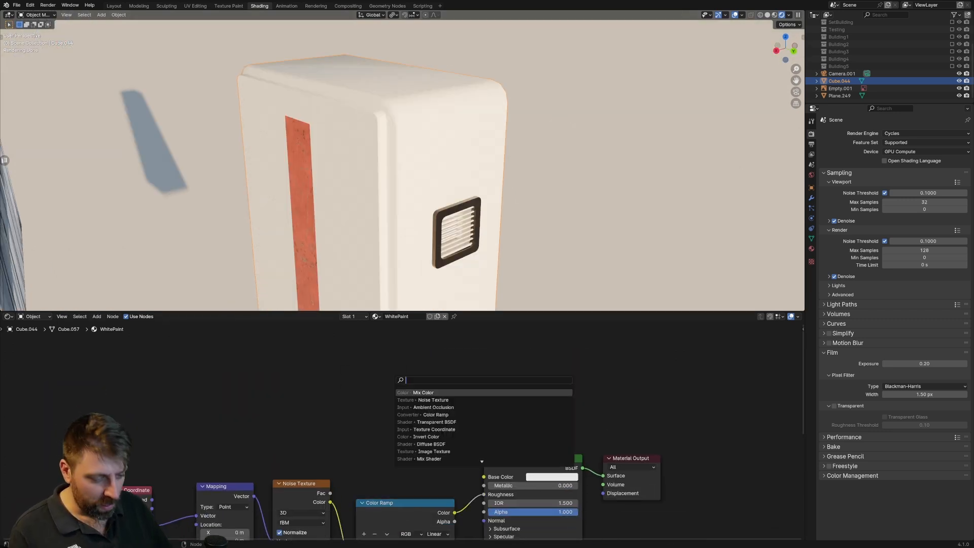
type("am")
key("Return")
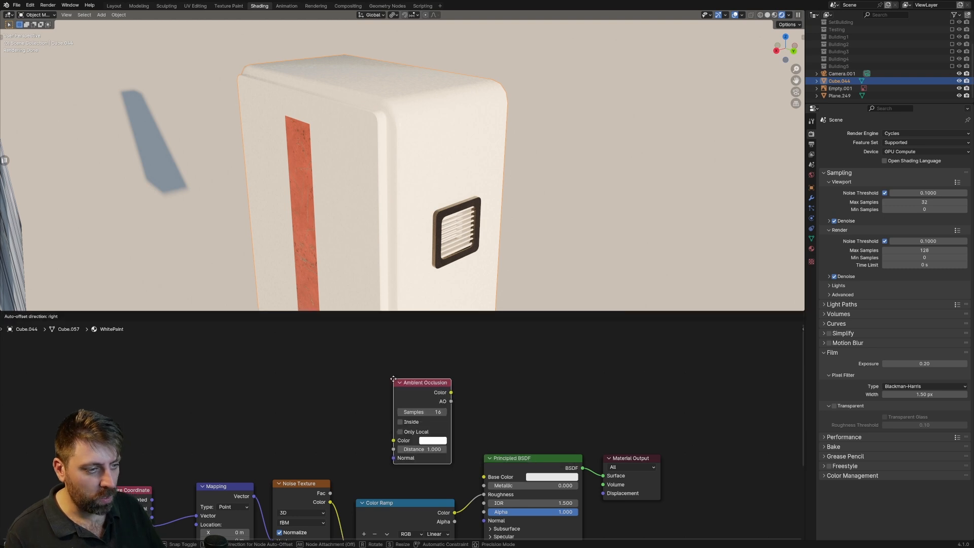
left_click(355, 378)
middle_click_drag(405, 389, 391, 381)
left_click_drag(398, 377, 471, 470)
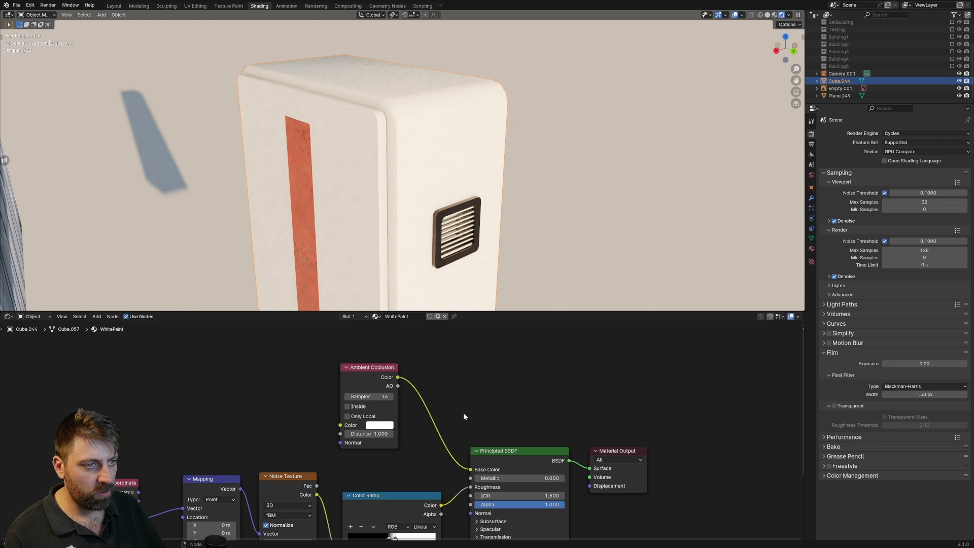
middle_click_drag(429, 89, 397, 234)
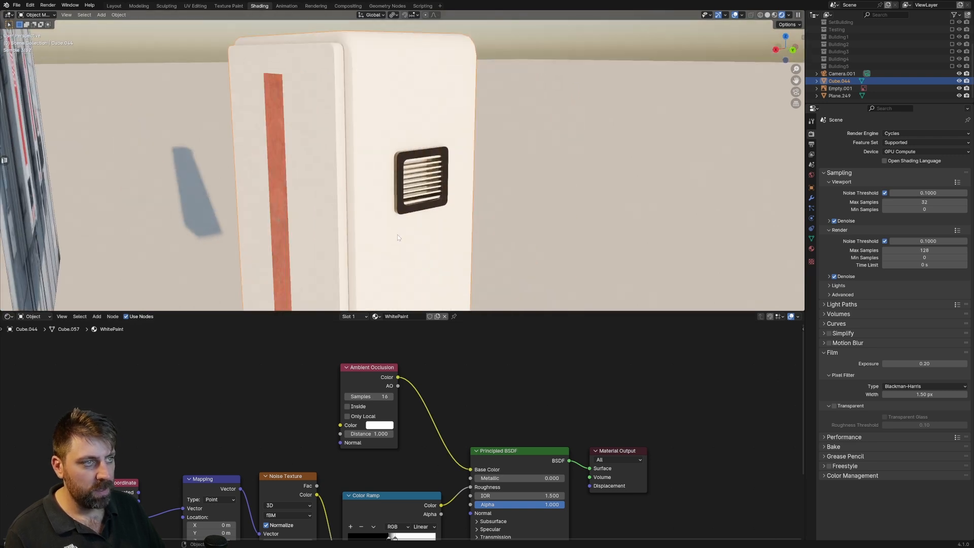
middle_click_drag(370, 110, 331, 64)
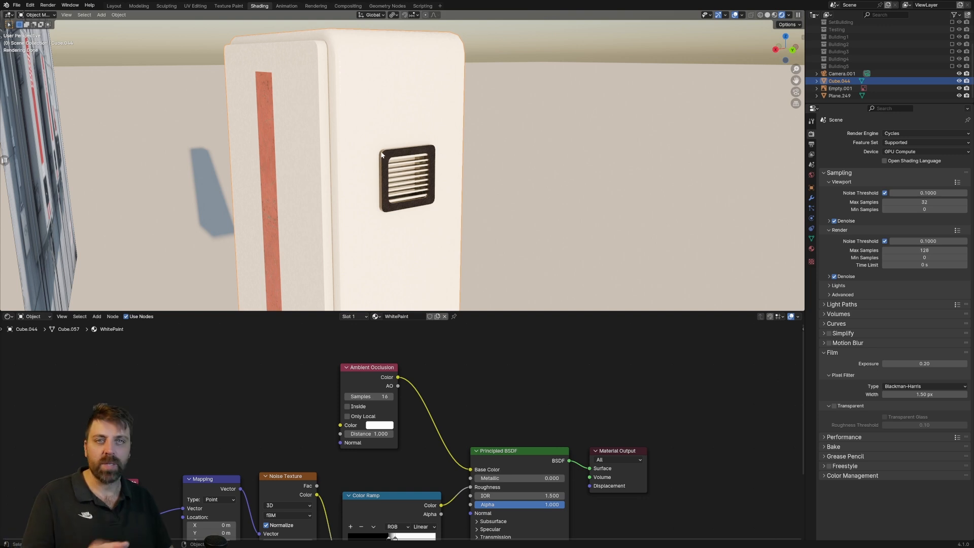
Move the Ambient Occlusion node further from the Principled BSDF and insert a Color Ramp into its Base Color link.
left_click_drag(371, 371, 257, 362)
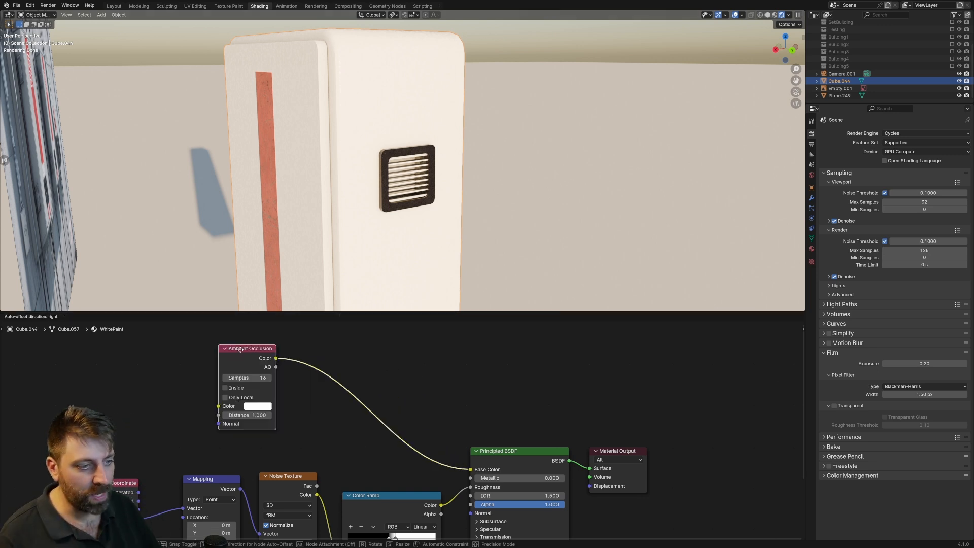
key("shift+a")
left_click(292, 357)
type("col")
left_click(318, 380)
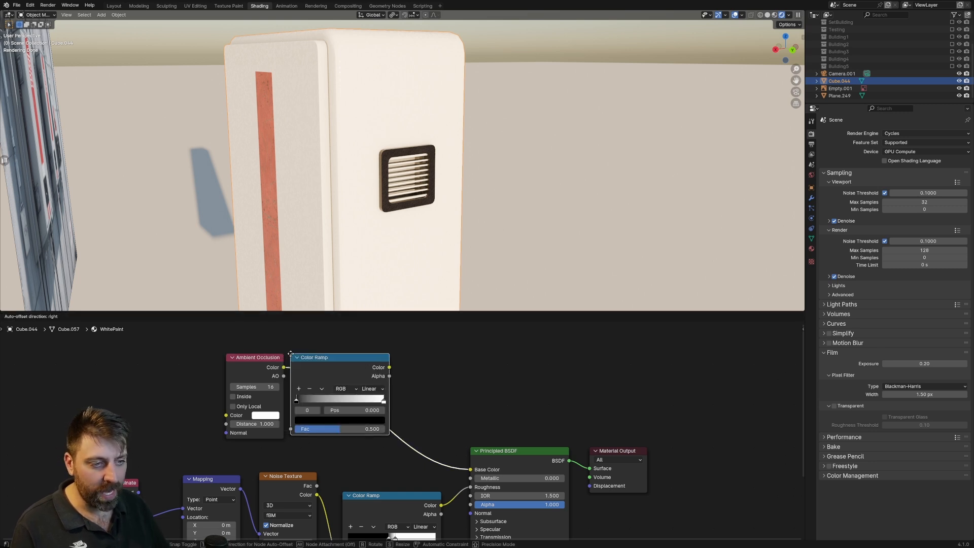
left_click(302, 360)
Position the Ambient Occlusion ramp's black stop at about 0.60 and its white stop at about 0.81, and save the file.
left_click_drag(323, 407, 365, 407)
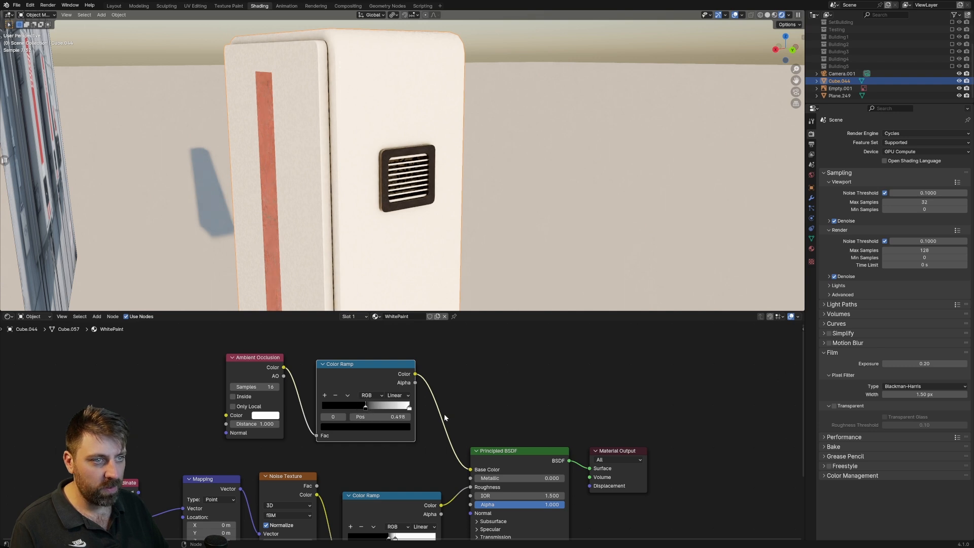
left_click_drag(411, 408, 374, 409)
scroll(406, 248, "down", 3)
middle_click_drag(406, 243, 439, 194)
scroll(431, 218, "up", 2)
middle_click_drag(423, 242, 411, 239)
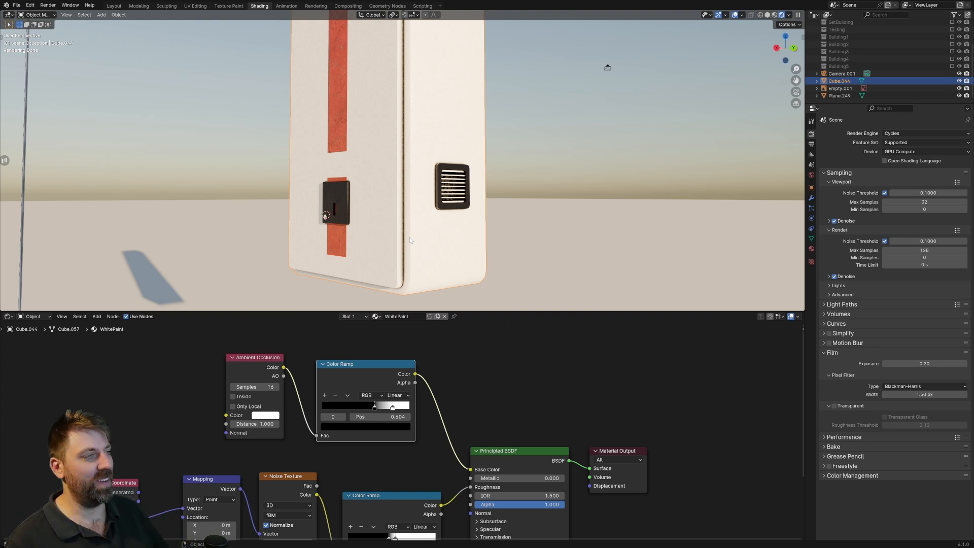
middle_click_drag(410, 237, 479, 227)
key("ctrl+s")
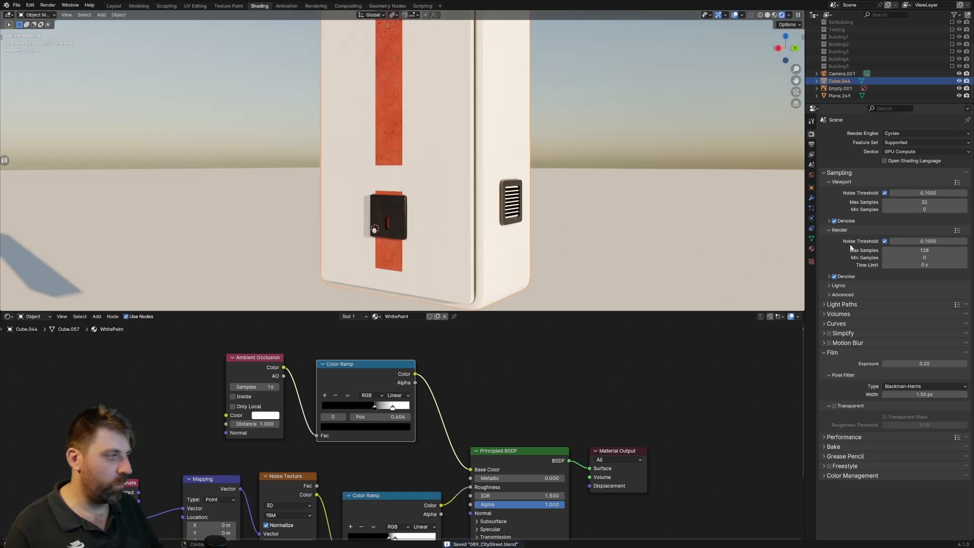
Replace painted_metal_PBR in the cabinet's third material slot with the existing BlackPlastic material.
left_click(811, 248)
left_click(863, 149)
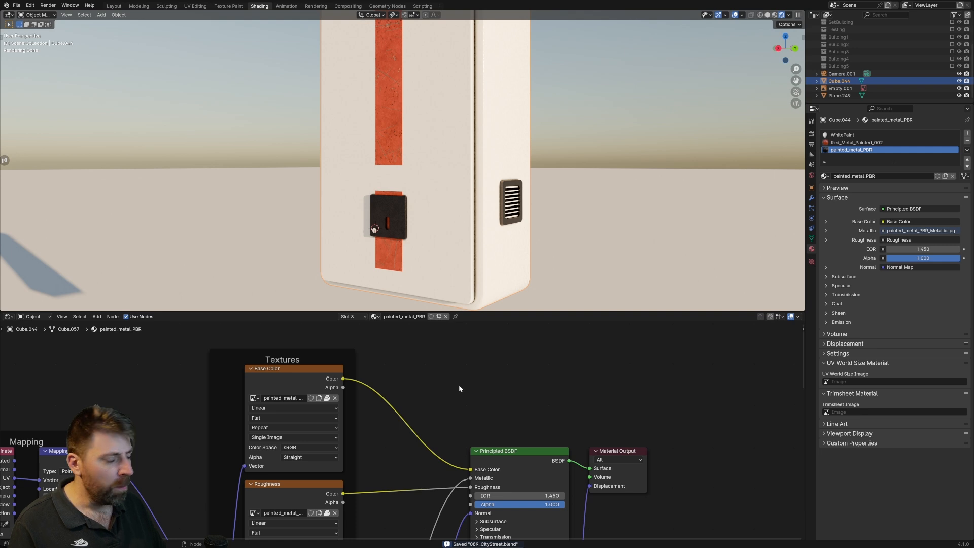
key("Home")
left_click(824, 176)
type("black")
key("Down")
key("Return")
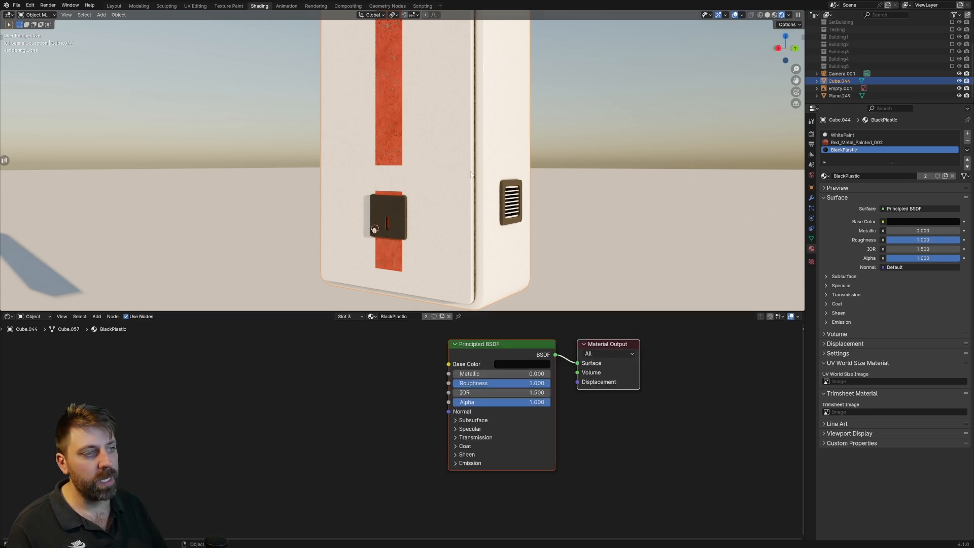
Copy WhitePaint's Ambient Occlusion, noise, mapping, texture coordinate and Color Ramp nodes into the BlackPlastic material.
left_click(842, 135)
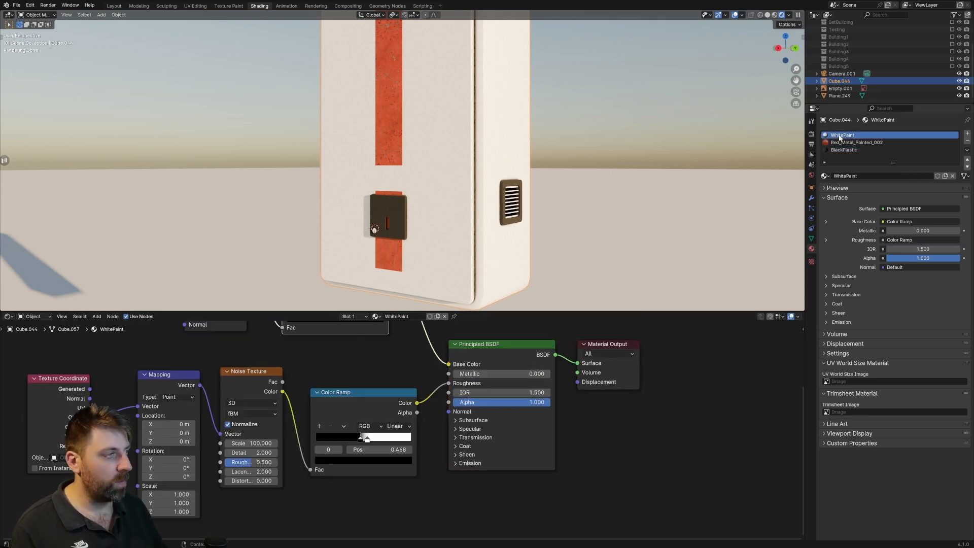
key("Home")
left_click_drag(415, 329, 228, 477)
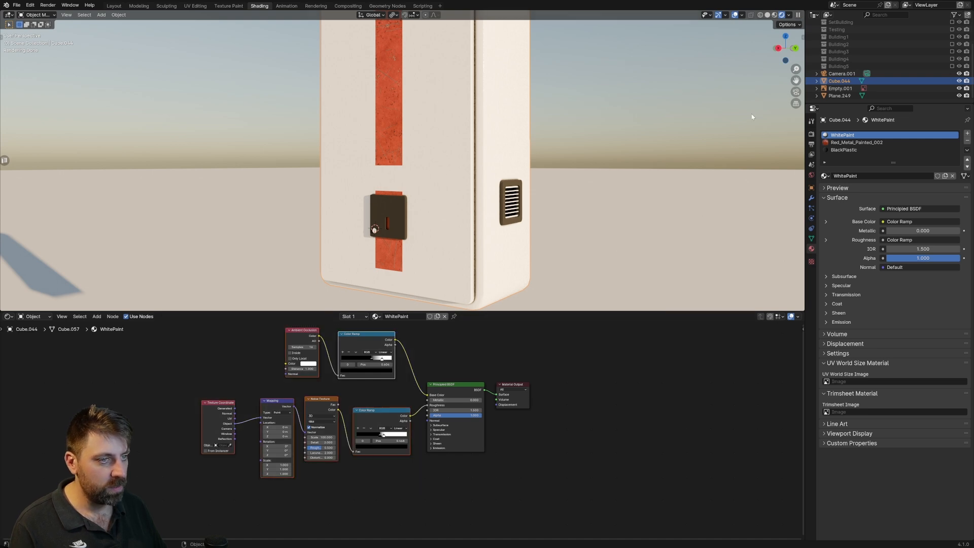
left_click(863, 150)
key("ctrl+v")
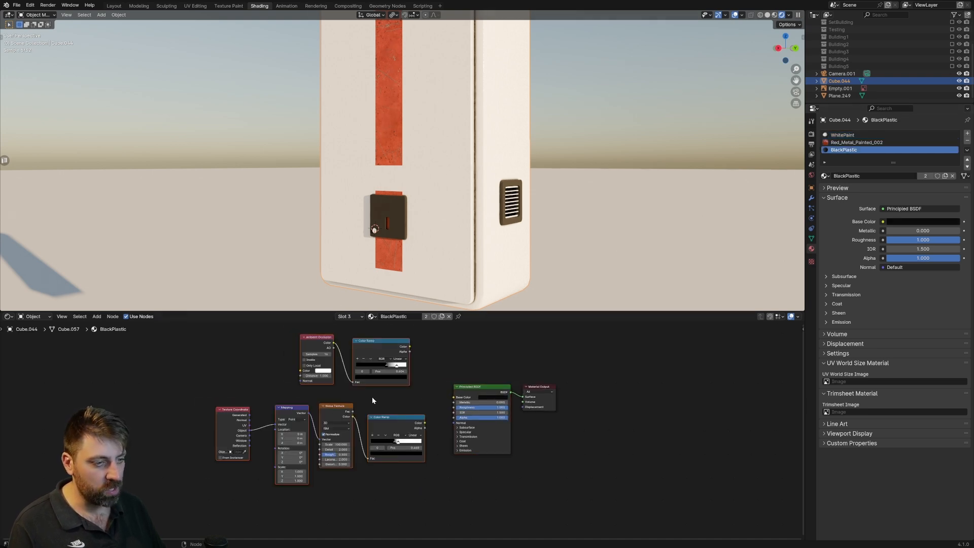
Connect BlackPlastic's noise Color Ramp to the Principled BSDF's Roughness and the Ambient Occlusion Color Ramp to its Base Color.
scroll(404, 387, "up", 3)
left_click_drag(473, 432, 475, 417)
middle_click_drag(459, 396, 465, 433)
left_click_drag(411, 357, 482, 438)
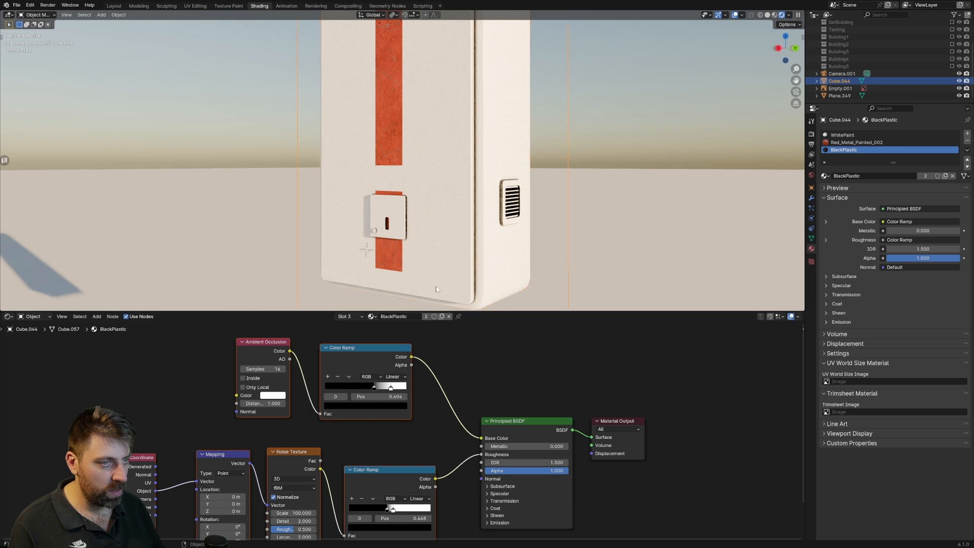
Set the Ambient Occlusion node's color to black in BlackPlastic and check the lock plate on the cabinet front.
scroll(401, 430, "up", 1)
left_click(239, 387)
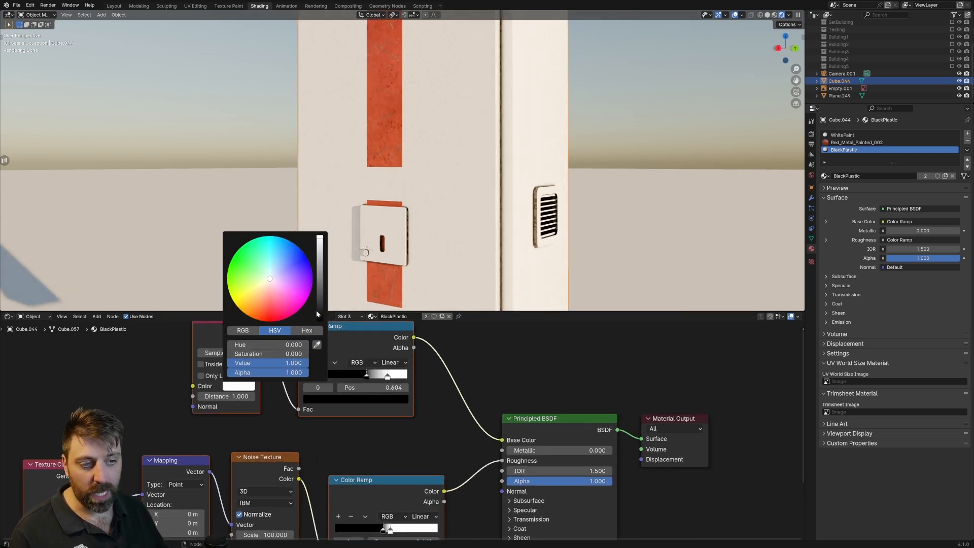
left_click_drag(317, 314, 319, 318)
scroll(415, 254, "up", 5)
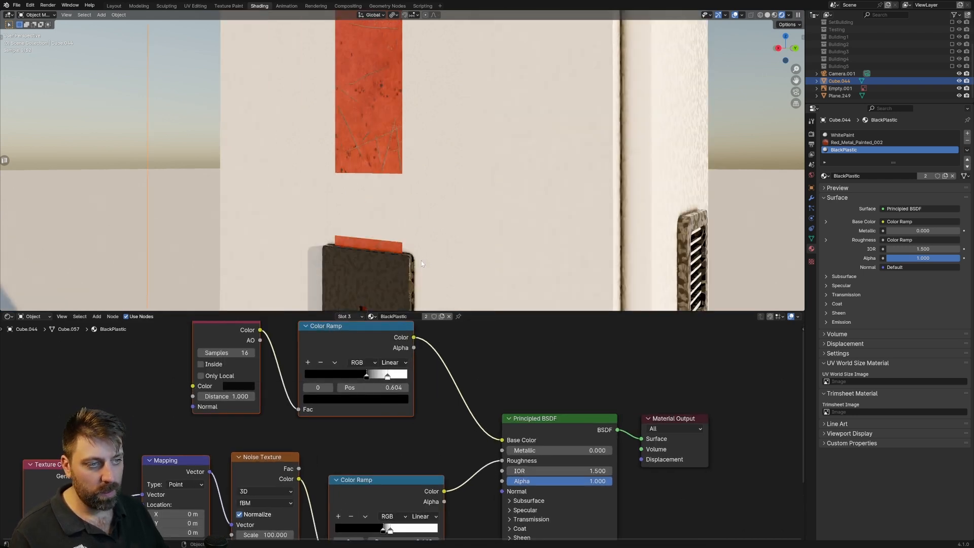
middle_click_drag(415, 255, 416, 193, "shift")
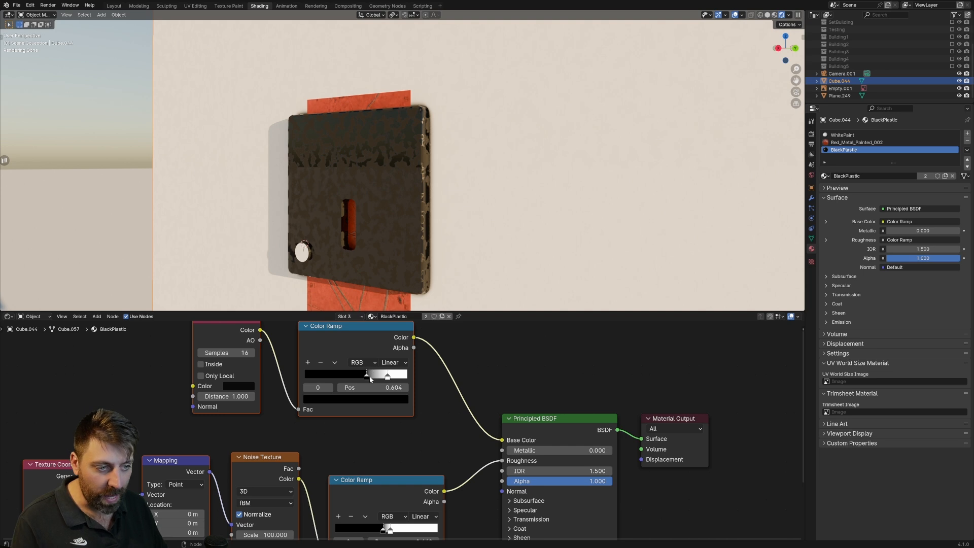
Try turning the white stop of BlackPlastic's Ambient Occlusion Color Ramp black, and undo it.
left_click(388, 377)
left_click(386, 401)
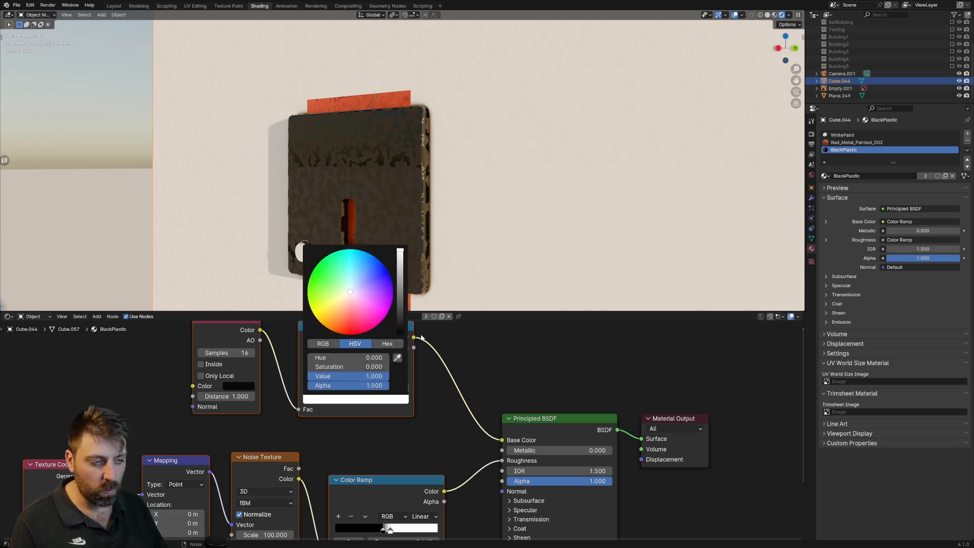
left_click_drag(403, 305, 402, 326)
key("ctrl+z")
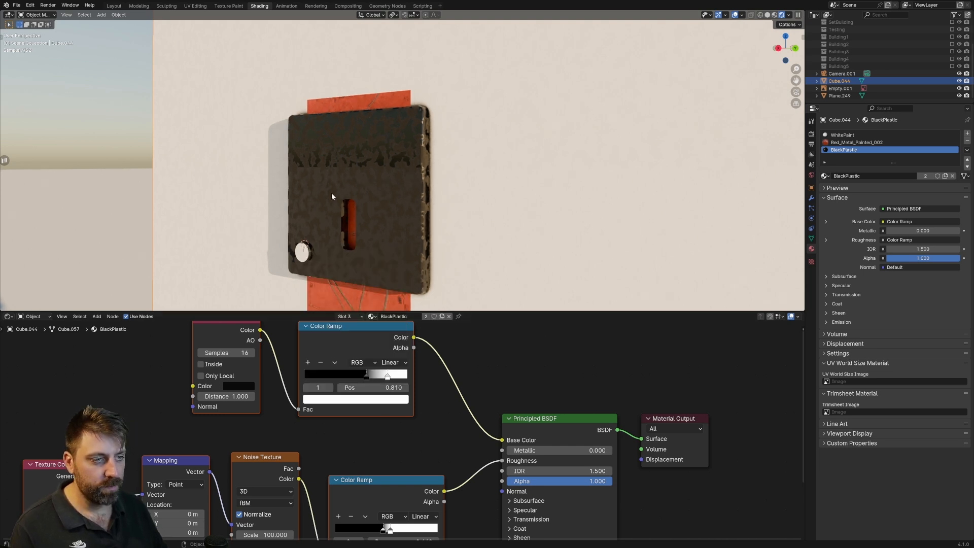
Try darkening the white stop of BlackPlastic's roughness Color Ramp, and undo the change.
middle_click_drag(410, 430, 404, 327)
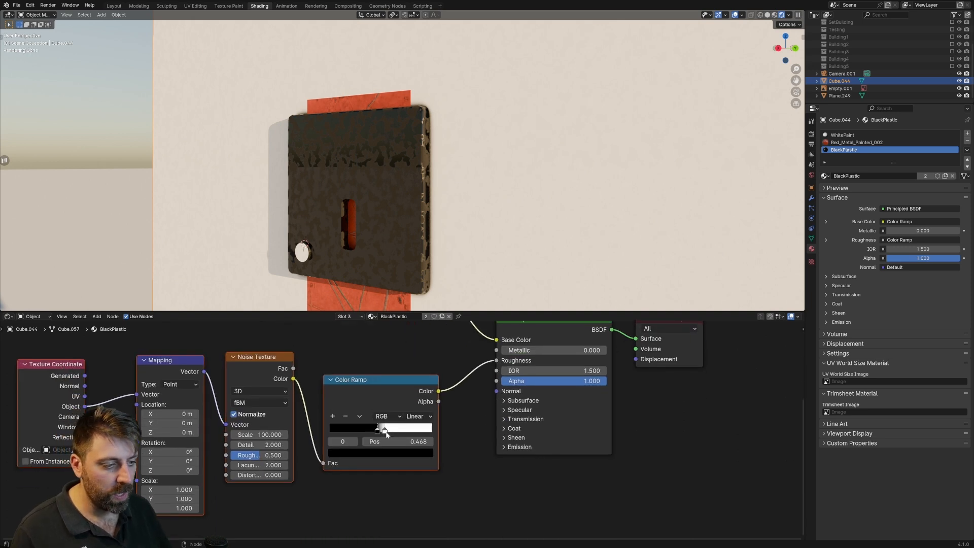
left_click(389, 430)
left_click(404, 453)
left_click_drag(426, 349, 426, 387)
key("ctrl+z")
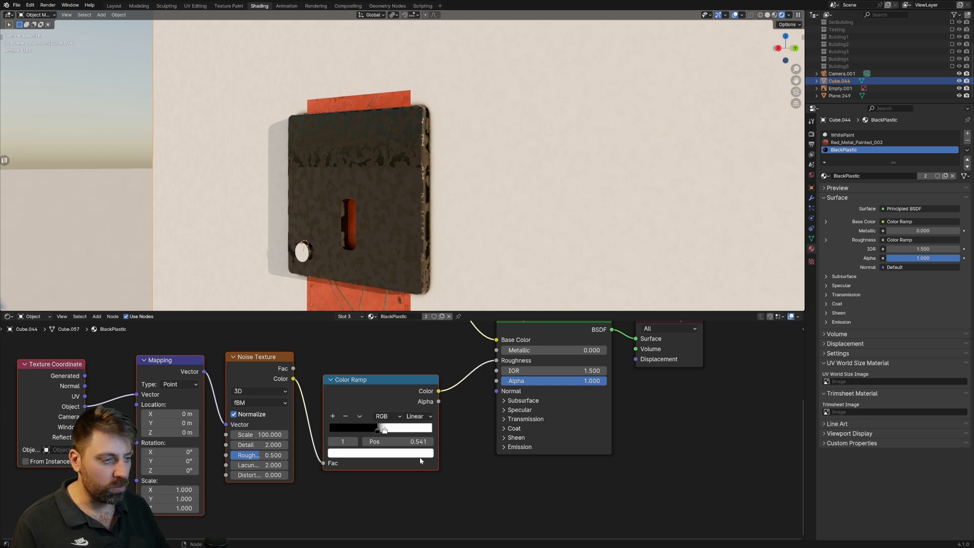
Lighten the black stop of BlackPlastic's roughness Color Ramp to nearly white.
left_click(379, 430)
left_click(380, 451)
left_click_drag(423, 348, 429, 306)
scroll(558, 254, "down", 7)
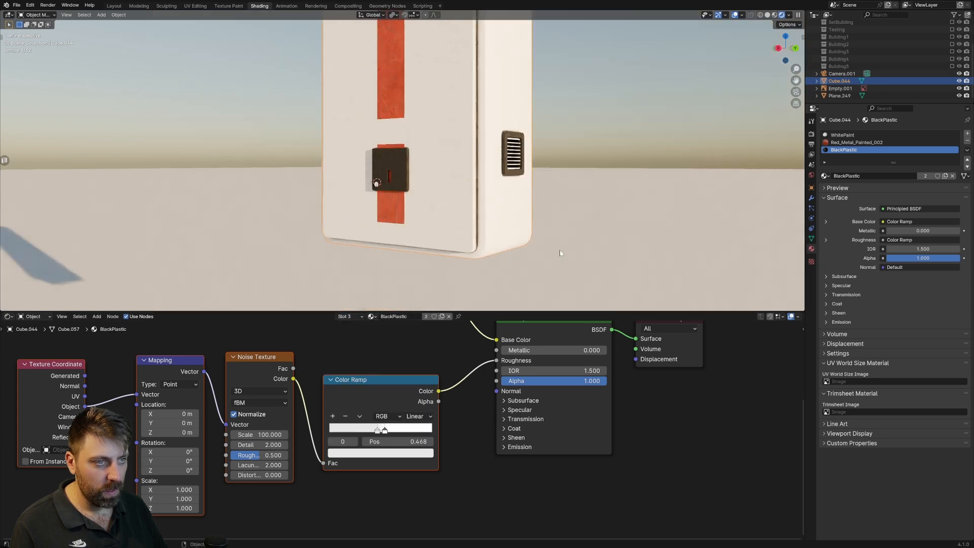
middle_click_drag(563, 250, 547, 248)
Set the BlackPlastic Noise Texture's scale to 500 and inspect the lock plate up close.
double_click(256, 434)
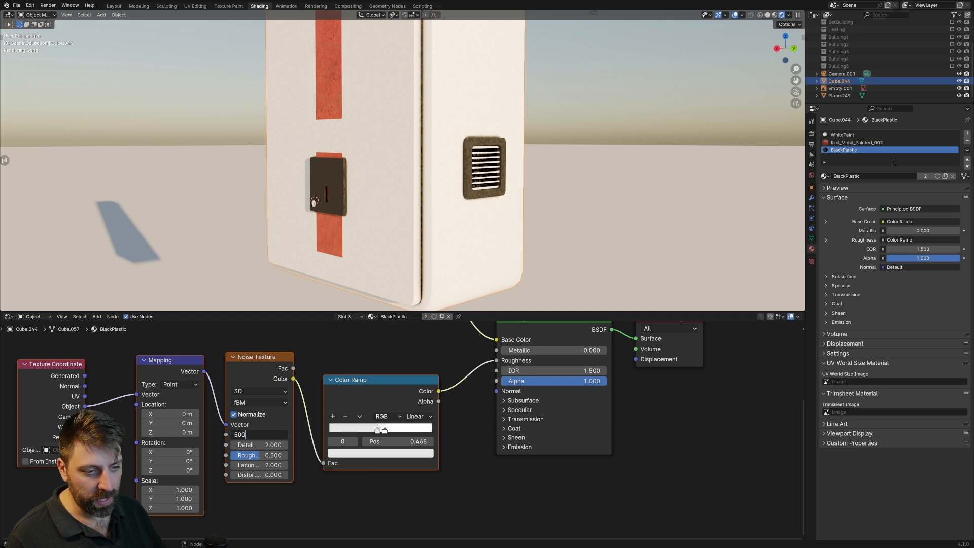
key("Return")
scroll(382, 203, "up", 4)
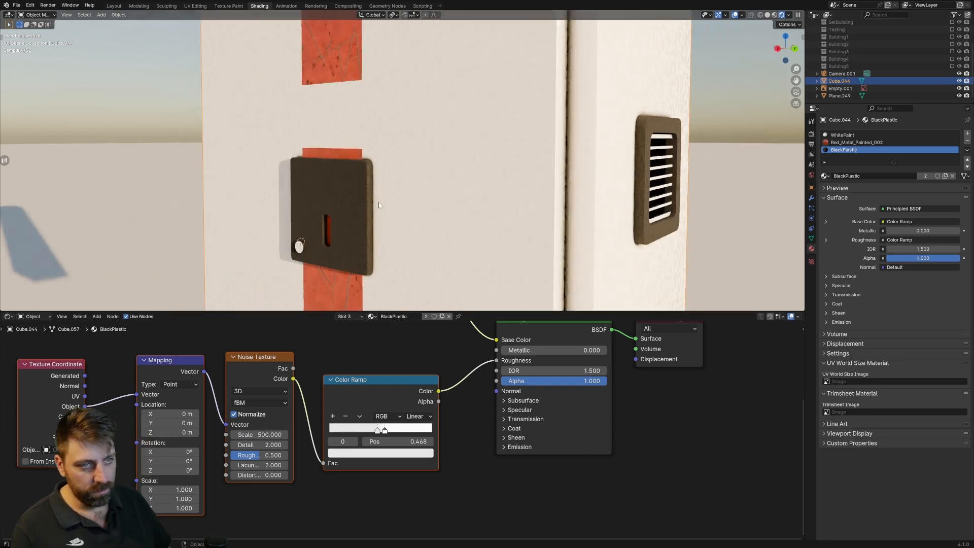
scroll(379, 202, "up", 2)
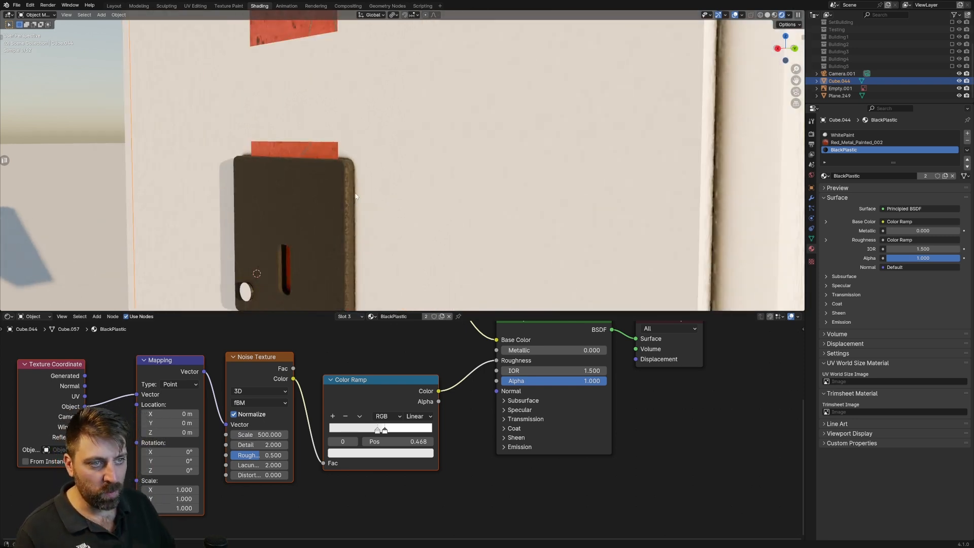
scroll(361, 187, "up", 1)
scroll(365, 200, "down", 4)
scroll(397, 214, "up", 3)
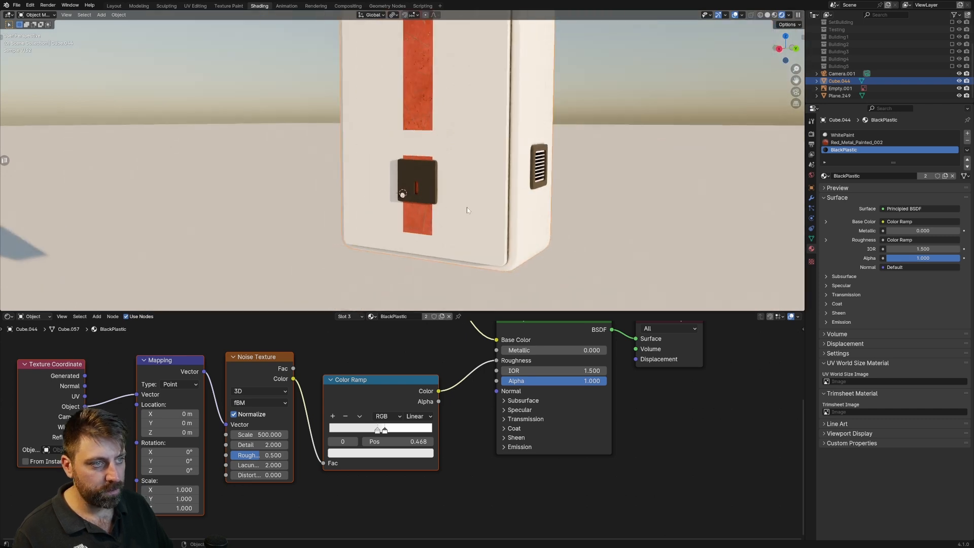
Enter Edit Mode on the cabinet and add a horizontal loop cut across the door, slid to just below the lock plate.
key("Tab")
middle_click_drag(536, 203, 527, 167, "shift")
key("ctrl+r")
left_click(547, 190)
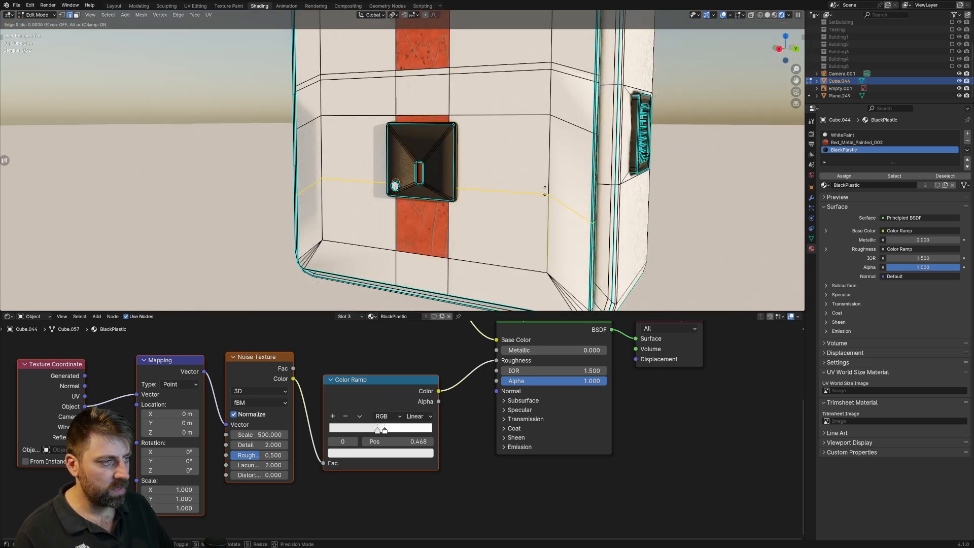
left_click(549, 213)
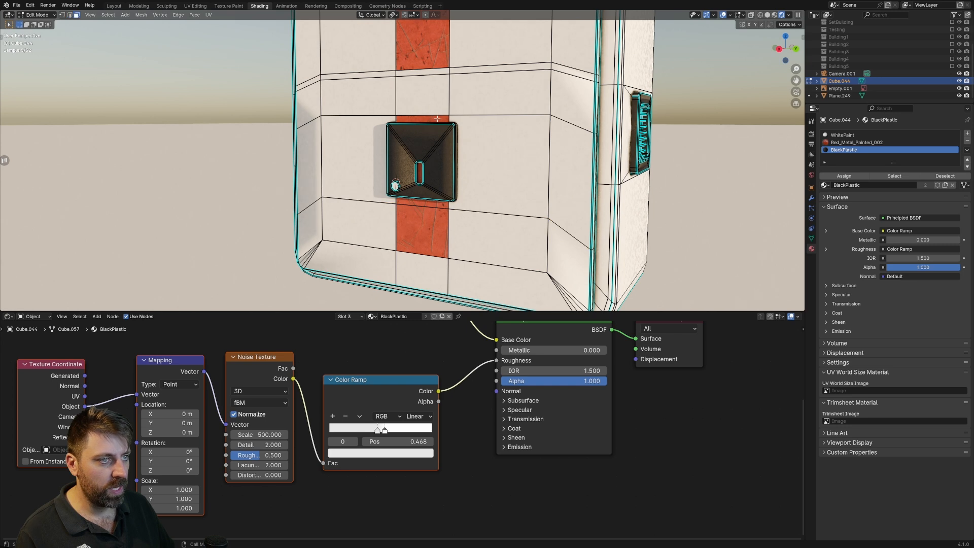
Assign the WhitePaint material to the selected stripe faces around the lock plate and return to Object Mode.
left_click(846, 142)
left_click(842, 135)
left_click(844, 176)
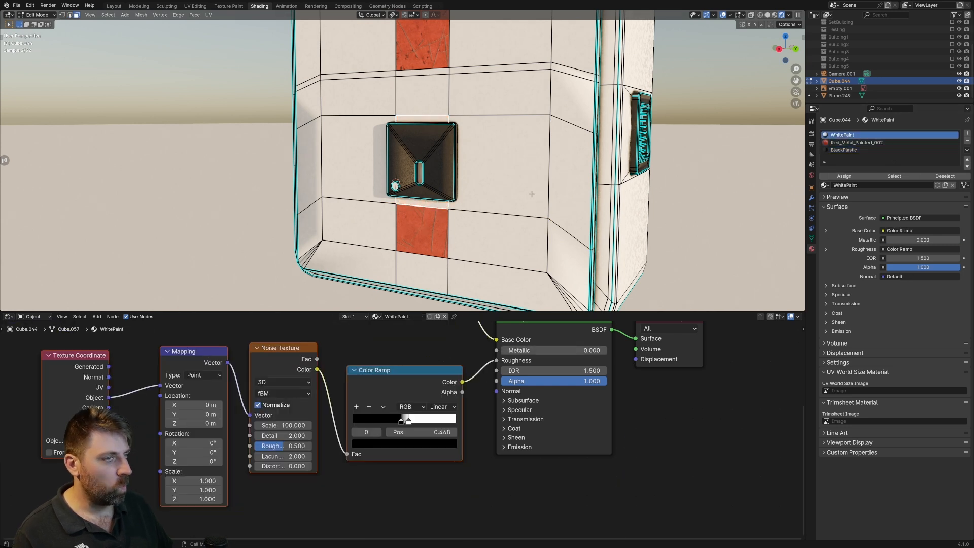
scroll(447, 181, "down", 6)
key("Tab")
scroll(446, 181, "down", 3)
Tint the light stop of WhitePaint's base color ramp blue-grey with hue 0.634, saturation 0.192 and value 0.398.
middle_click_drag(429, 322, 421, 428)
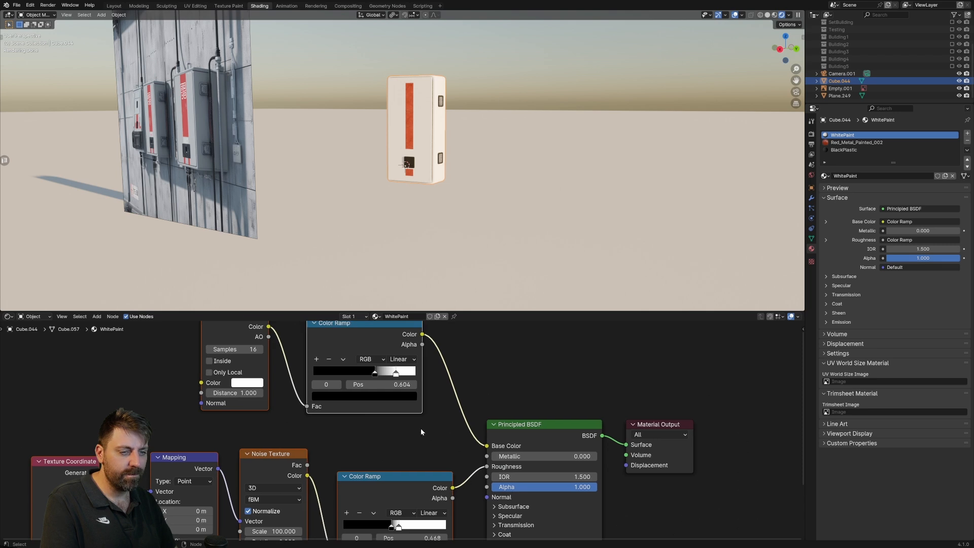
left_click(247, 387)
left_click_drag(328, 262, 329, 234)
left_click(363, 396)
left_click_drag(373, 260, 362, 285)
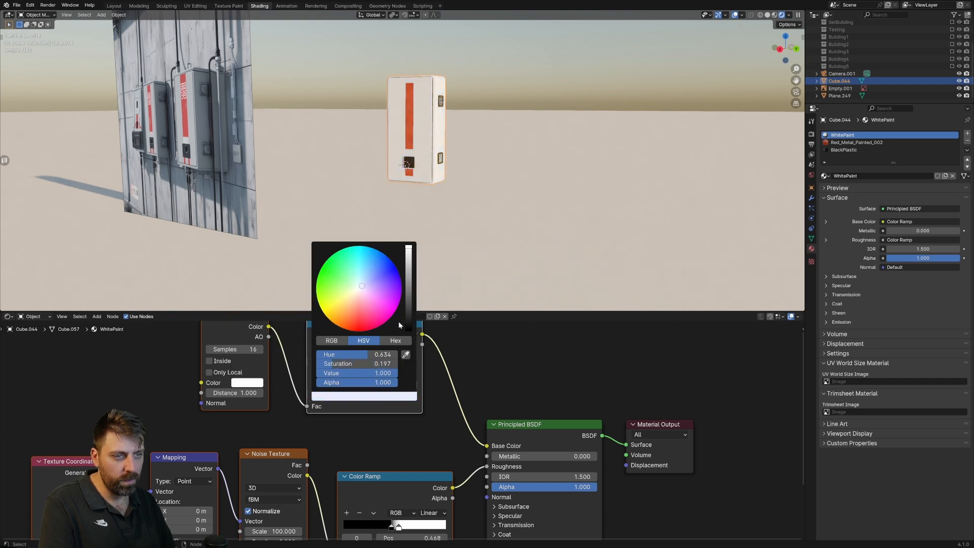
left_click(394, 402)
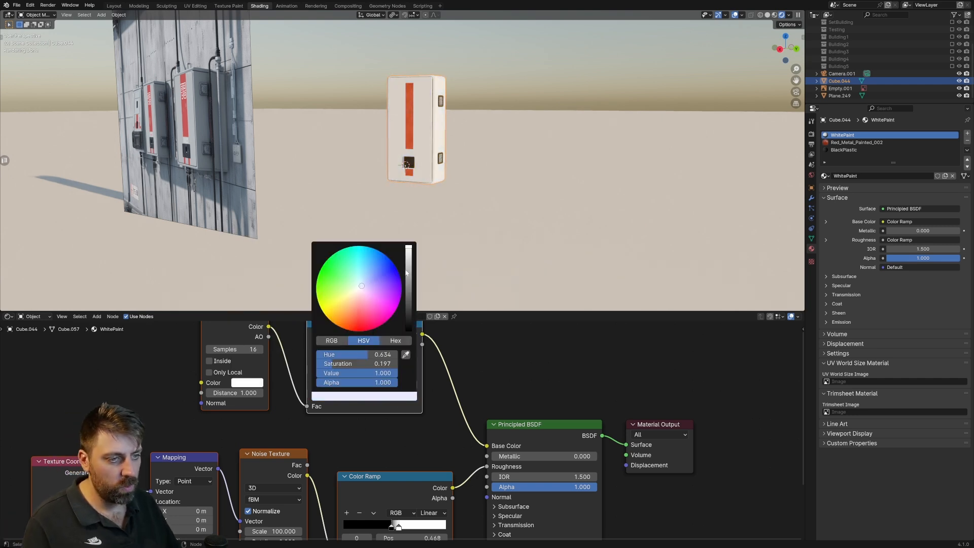
left_click_drag(407, 273, 409, 265)
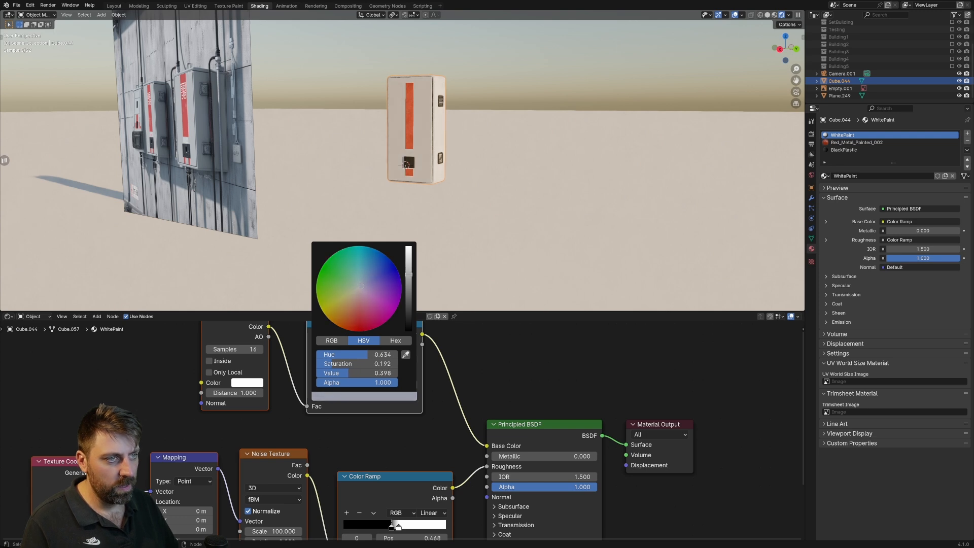
Inspect the repainted cabinet, its red stripe and lock plate up close and beside the reference image.
middle_click_drag(466, 251, 386, 233)
scroll(387, 218, "up", 2)
middle_click_drag(387, 198, 447, 199)
scroll(434, 202, "down", 5)
scroll(447, 198, "down", 3)
scroll(442, 189, "up", 8)
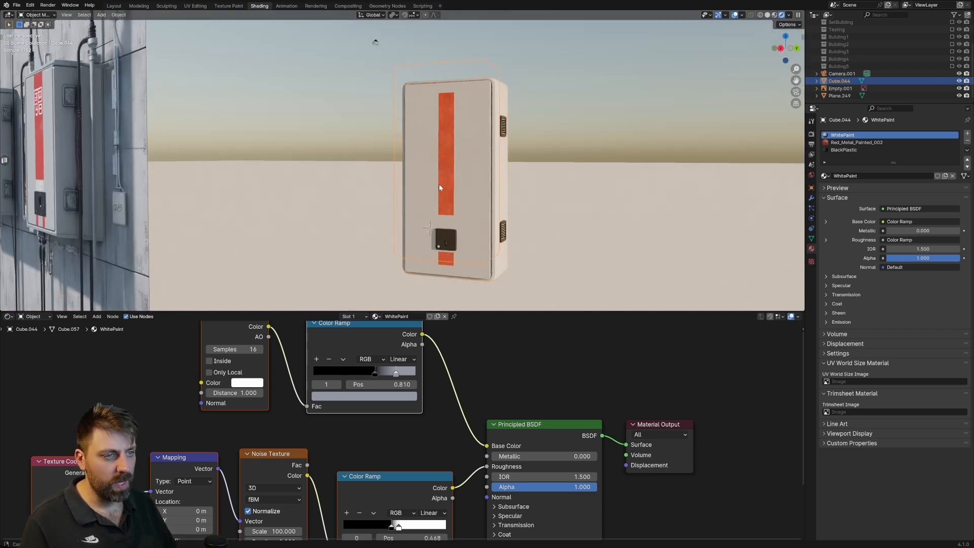
scroll(429, 180, "down", 2)
scroll(429, 179, "up", 6)
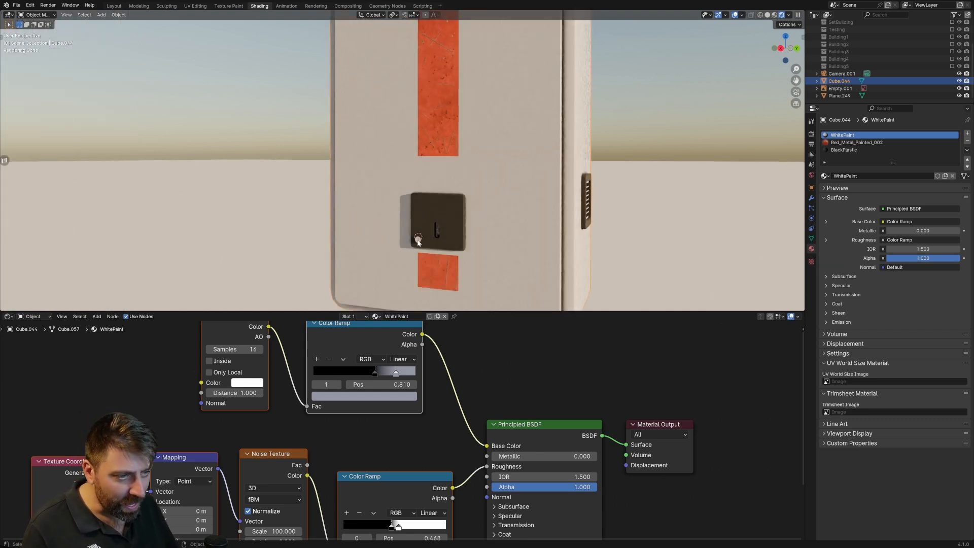
scroll(419, 242, "down", 4)
scroll(425, 212, "down", 3)
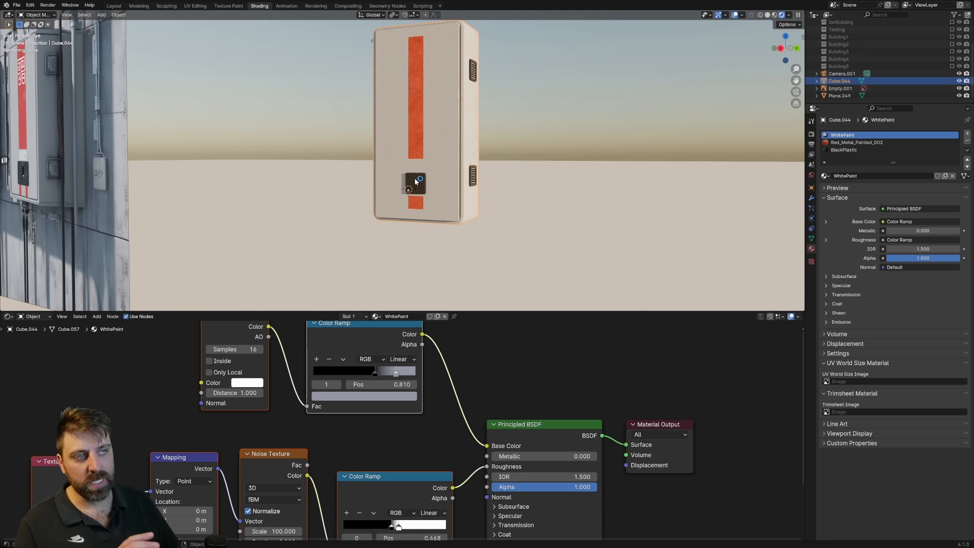
scroll(417, 150, "down", 3)
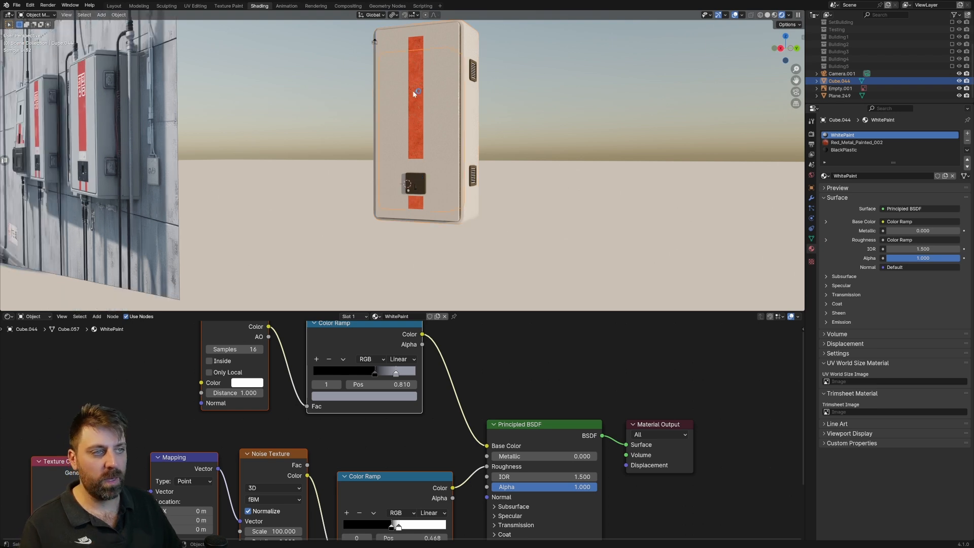
scroll(411, 147, "down", 5)
middle_click_drag(422, 152, 448, 167)
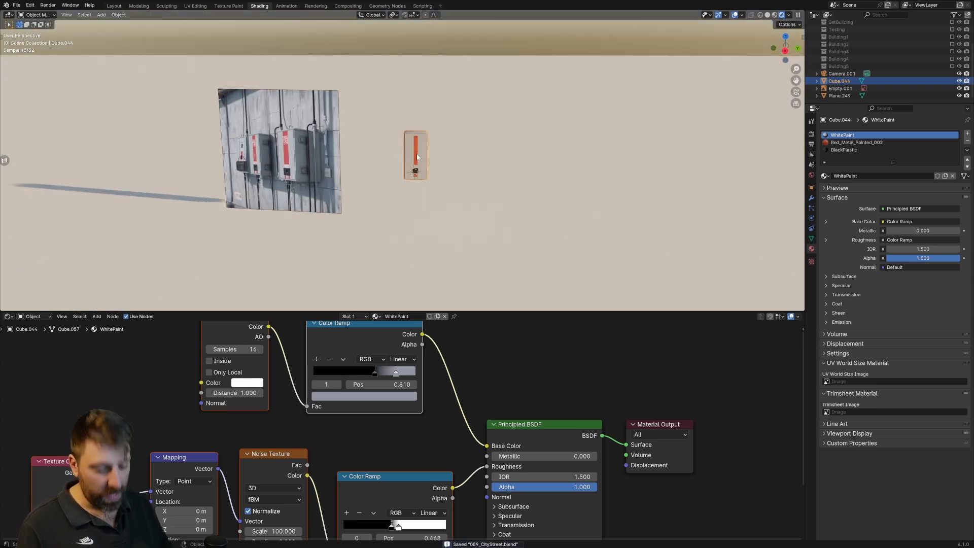
Duplicate the cabinet well away along the Y axis and move the copy to the AssetPEices collection.
key("shift+d")
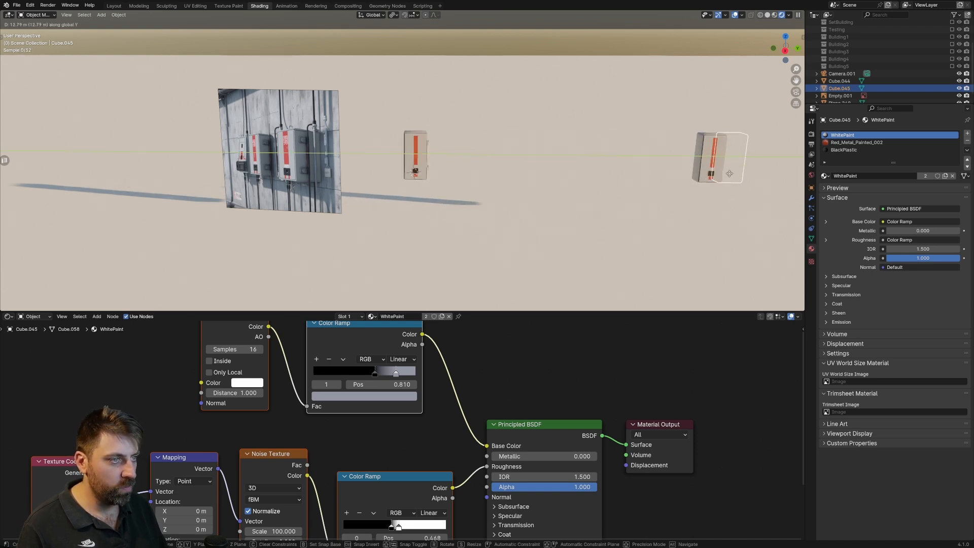
left_click(743, 176)
key("m")
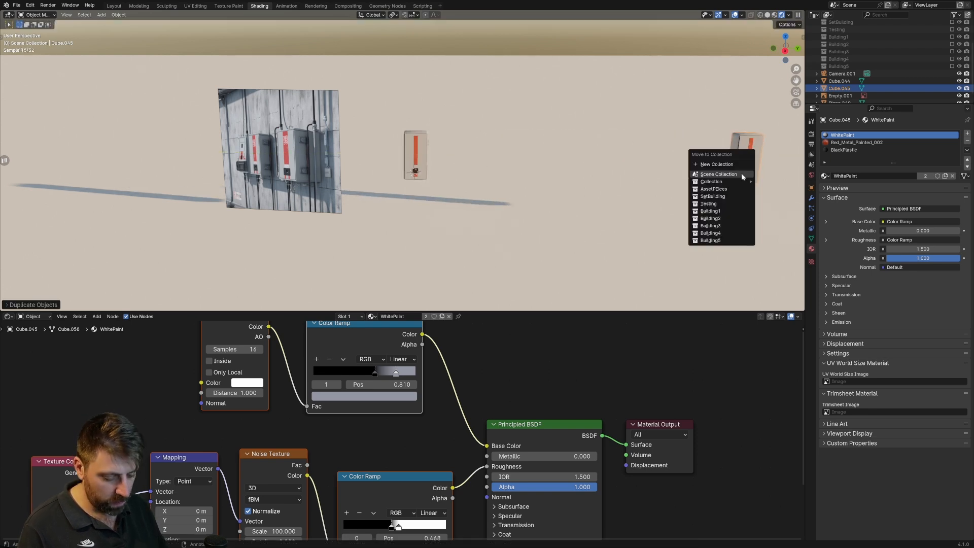
left_click(714, 189)
Select the original cabinet in side view and snap the 3D cursor to its origin.
left_click(407, 169)
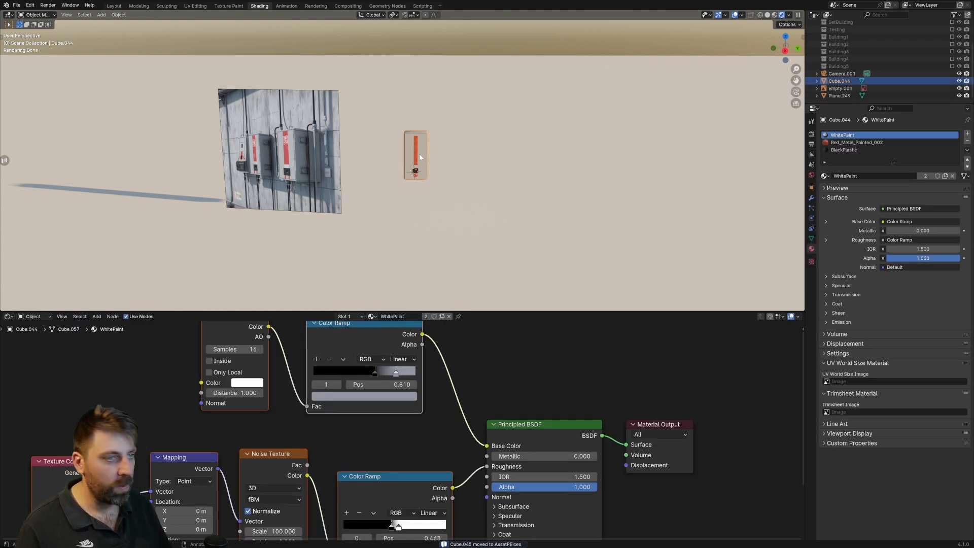
key("KP_Decimal")
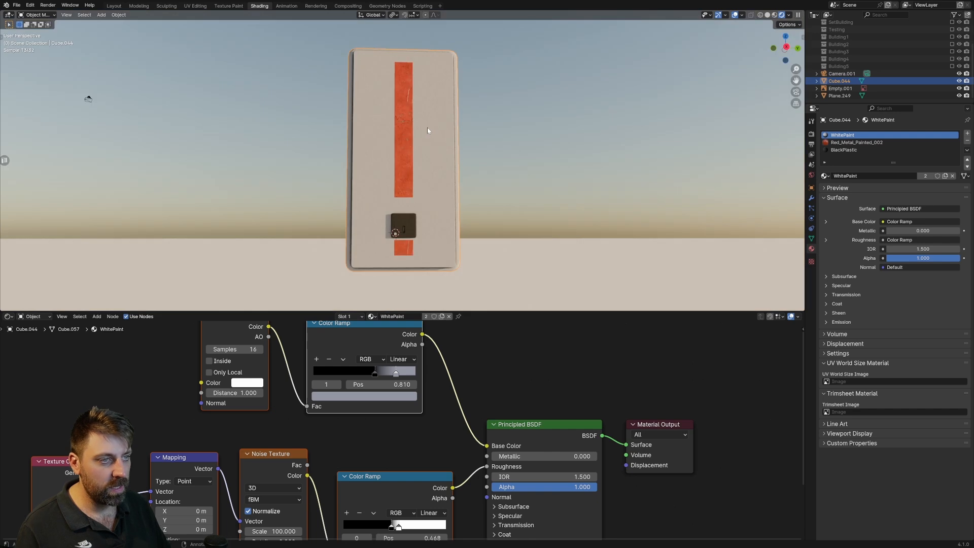
key("KP_3")
middle_click_drag(418, 170, 416, 95, "shift")
scroll(415, 248, "up", 2)
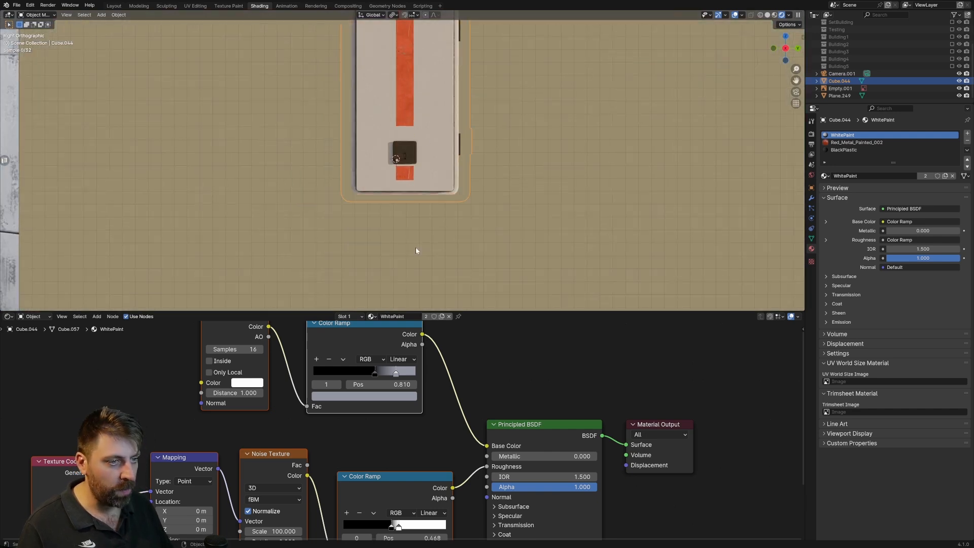
key("shift+s")
left_click(413, 188)
Add a cylinder with 16 vertices at the 3D cursor, using the right orthographic view.
scroll(415, 177, "down", 3)
middle_click_drag(416, 177, 343, 198)
key("KP_3")
key("KP_1")
key("KP_3")
middle_click_drag(456, 45, 443, 158, "shift")
scroll(376, 176, "down", 1)
middle_click_drag(377, 176, 390, 149, "shift")
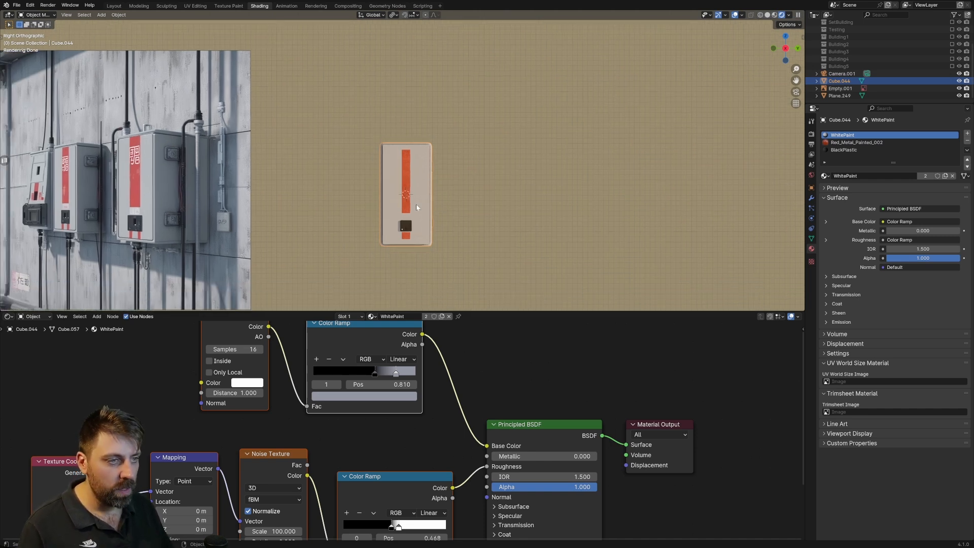
key("shift+a")
mouse_move(417, 214)
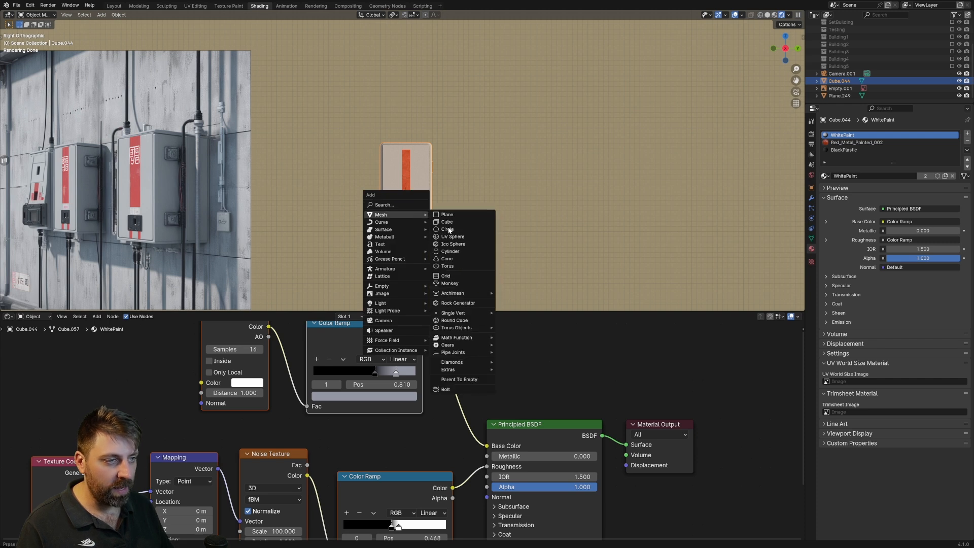
left_click(453, 251)
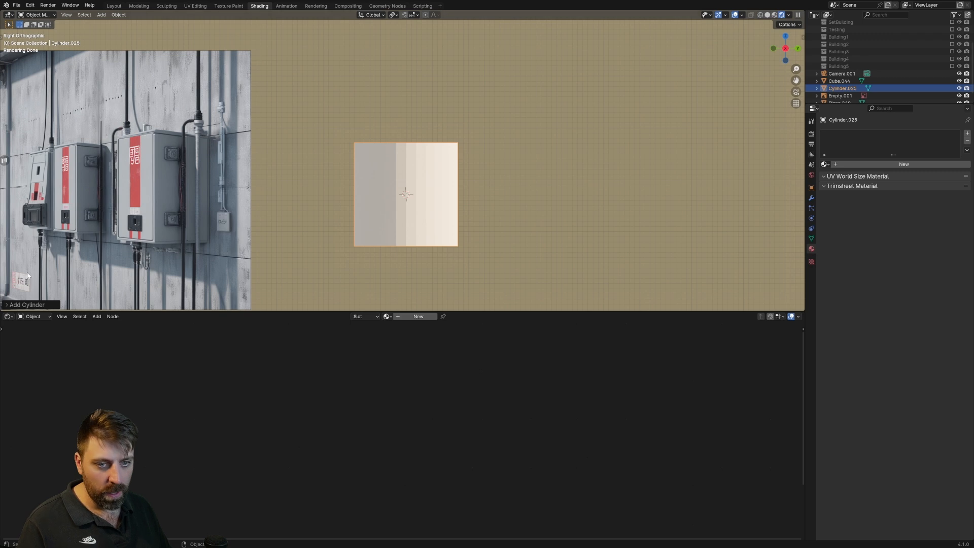
left_click(12, 305)
left_click(69, 216)
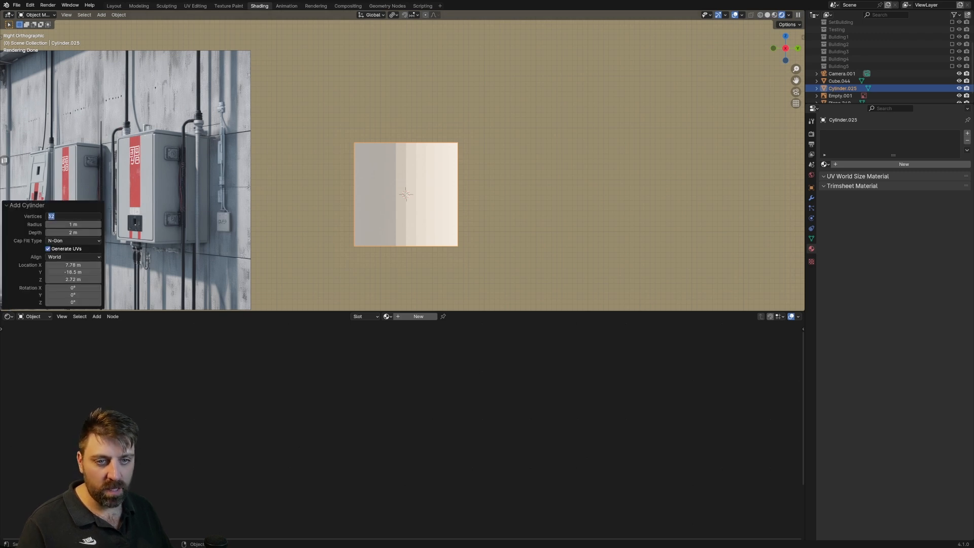
type("16")
key("Return")
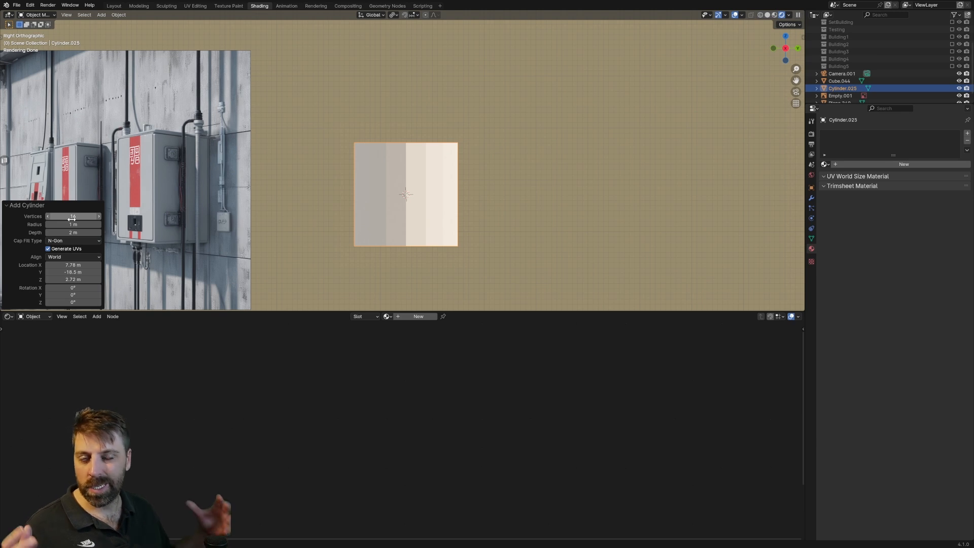
In Edit Mode, shift the cylinder along Y to the cabinet's hinge side and scale it down to pipe thickness.
key("Tab")
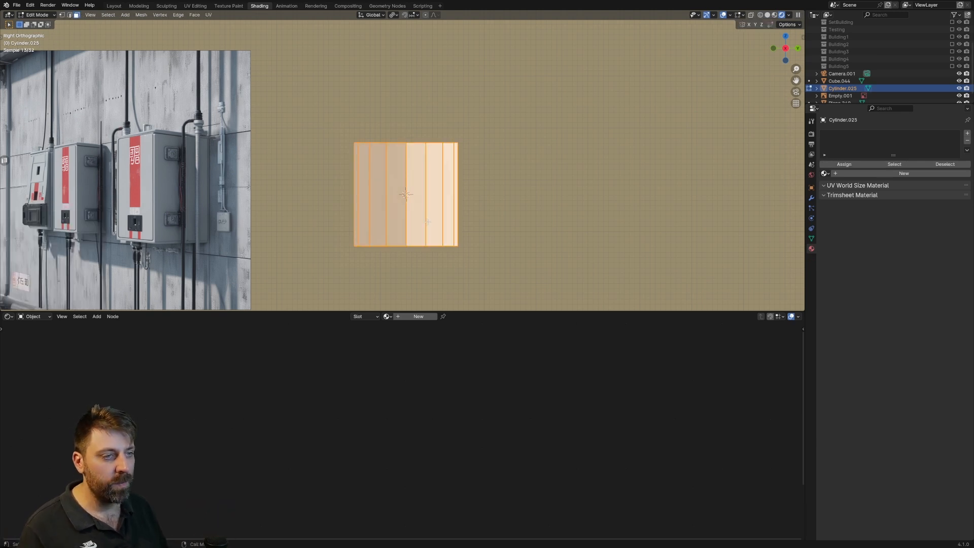
key("g")
key("y")
left_click(494, 222)
key("s")
left_click(477, 204)
key("g")
key("y")
left_click(478, 210)
key("s")
left_click(469, 208)
Move the small cylinder along Z to about the height of the lock plate's lower edge.
key("g")
key("z")
left_click(476, 165)
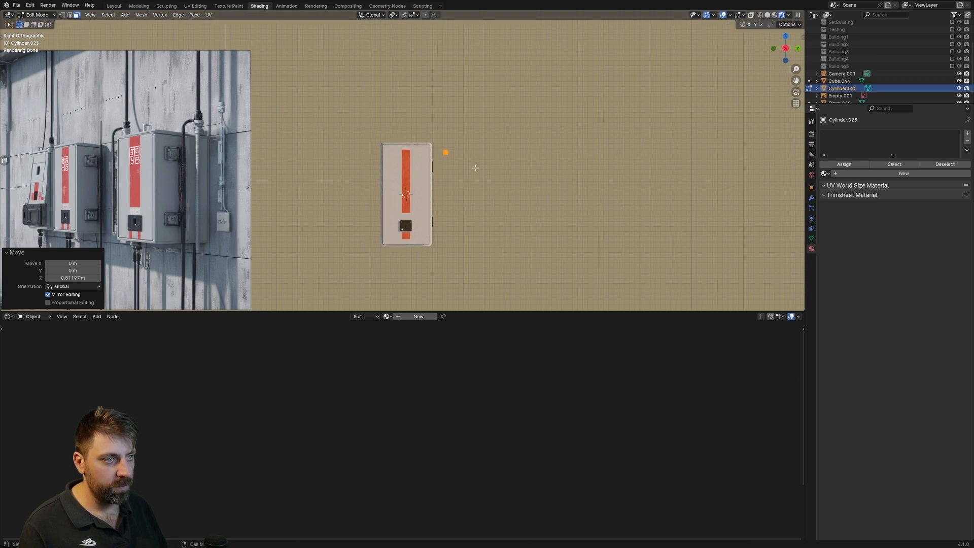
scroll(476, 168, "up", 3)
key("g")
key("z")
left_click(468, 246)
middle_click_drag(472, 262, 404, 183, "shift")
scroll(469, 210, "up", 4)
scroll(467, 182, "up", 3)
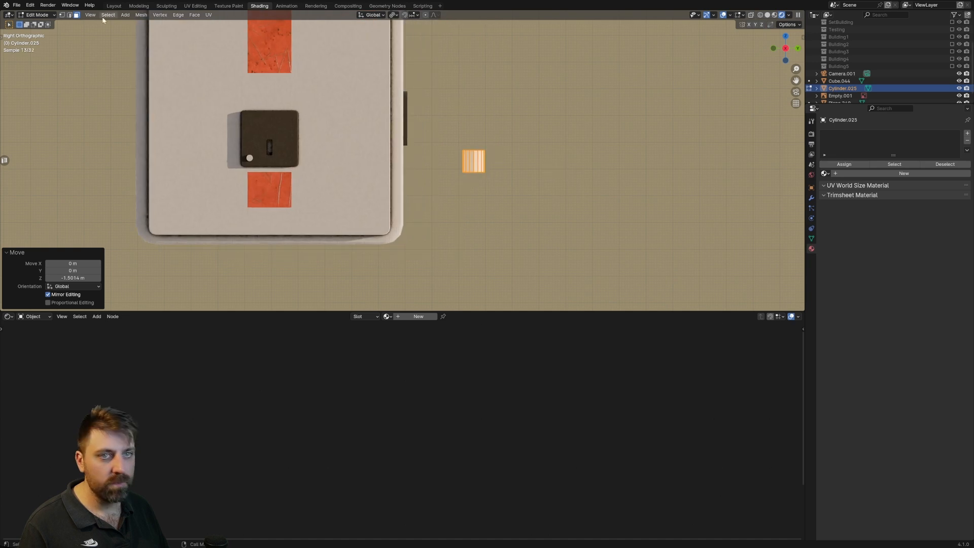
Switch to the Layout workspace, show the right view in wireframe, and activate the Spin tool for the cylinder's bottom face.
left_click(113, 6)
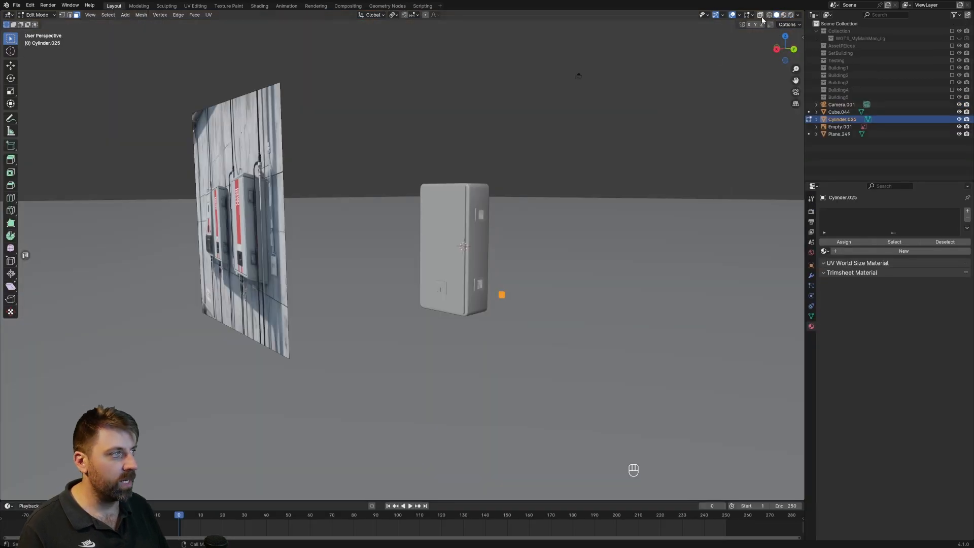
key("KP_3")
key("z")
key("3")
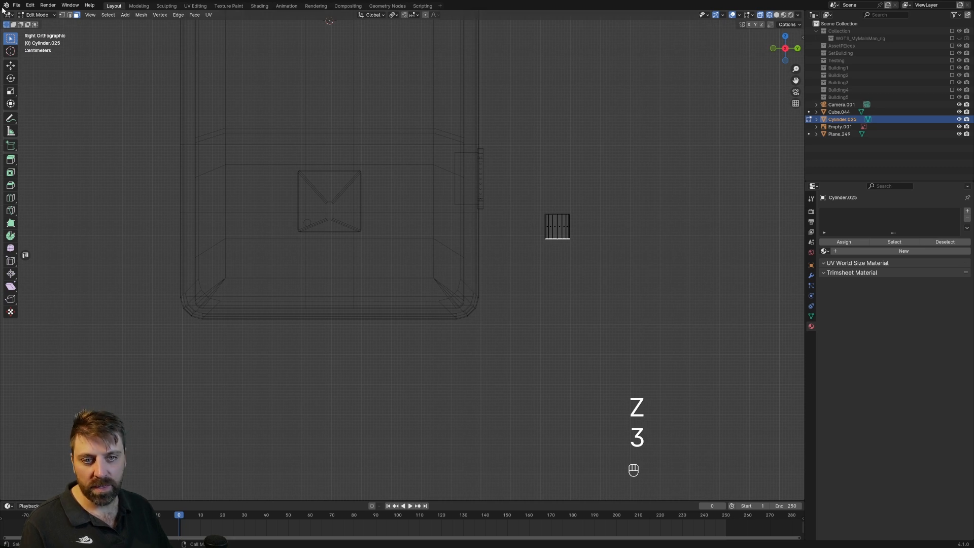
left_click(11, 237)
middle_click_drag(685, 244, 653, 184, "shift")
key("g")
key("z")
left_click(539, 254)
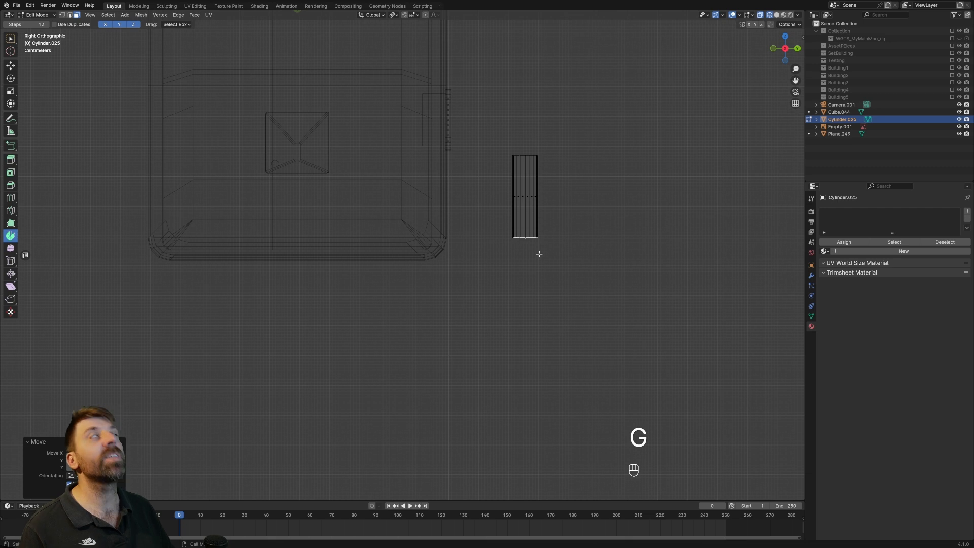
key("ctrl+z")
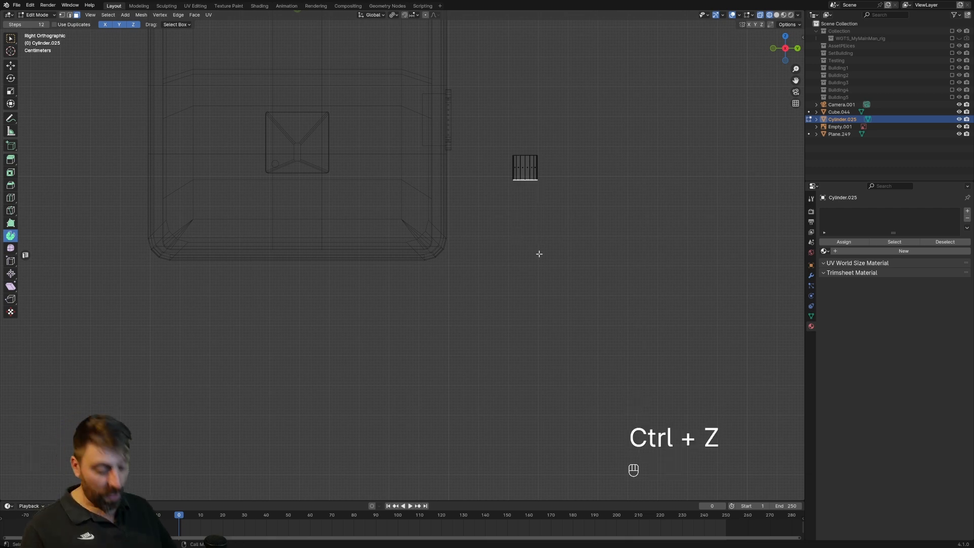
Lengthen the cylinder to about three times its height by moving its bottom face down along Z.
key("g")
key("z")
left_click(541, 303)
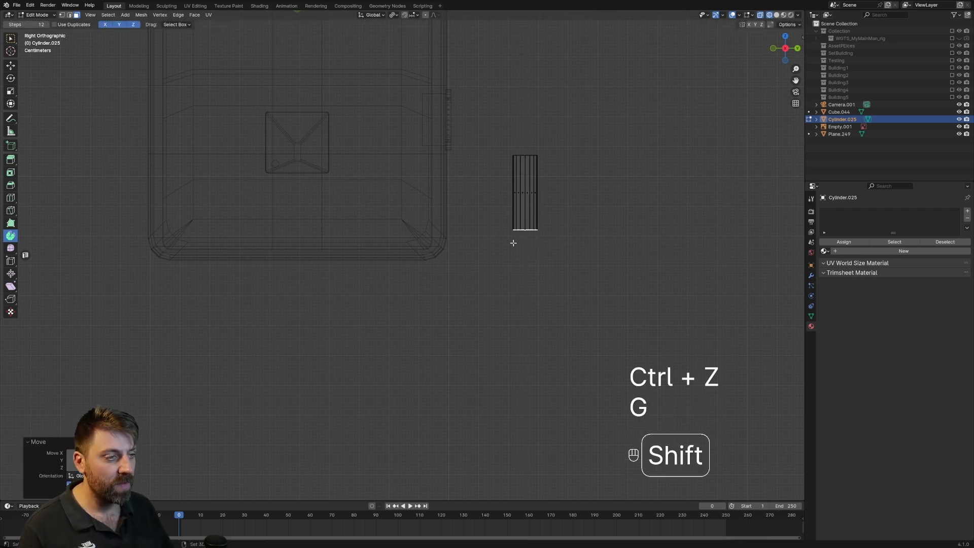
Spin the pipe's bottom face a quarter turn toward the cabinet around a 3D cursor placed beside it, and extrude a short straight end.
right_click(486, 231, "shift")
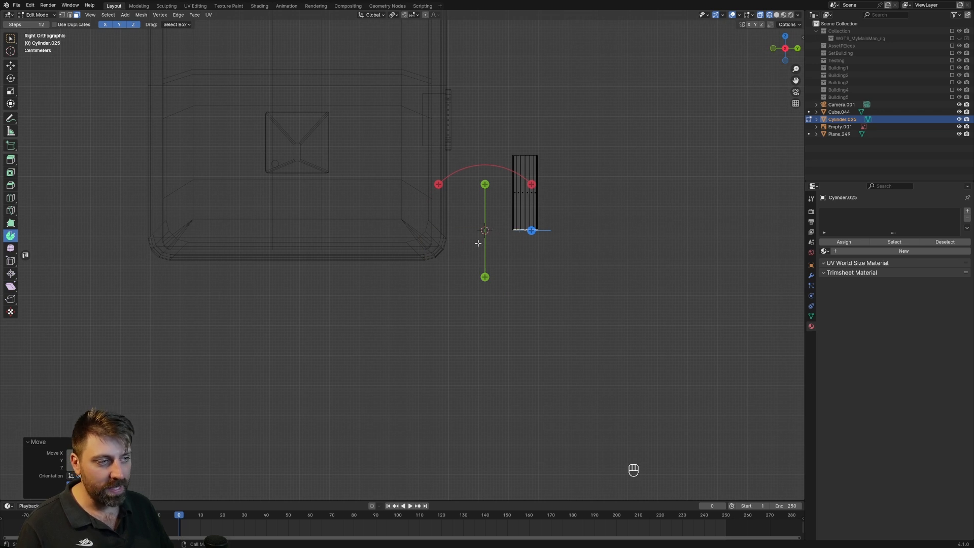
left_click_drag(531, 184, 571, 287)
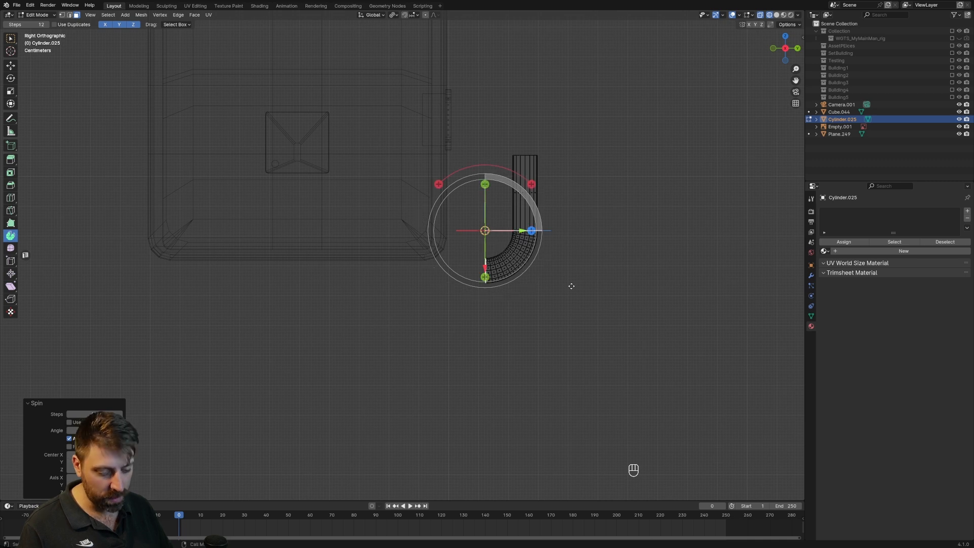
key("e")
left_click(561, 323)
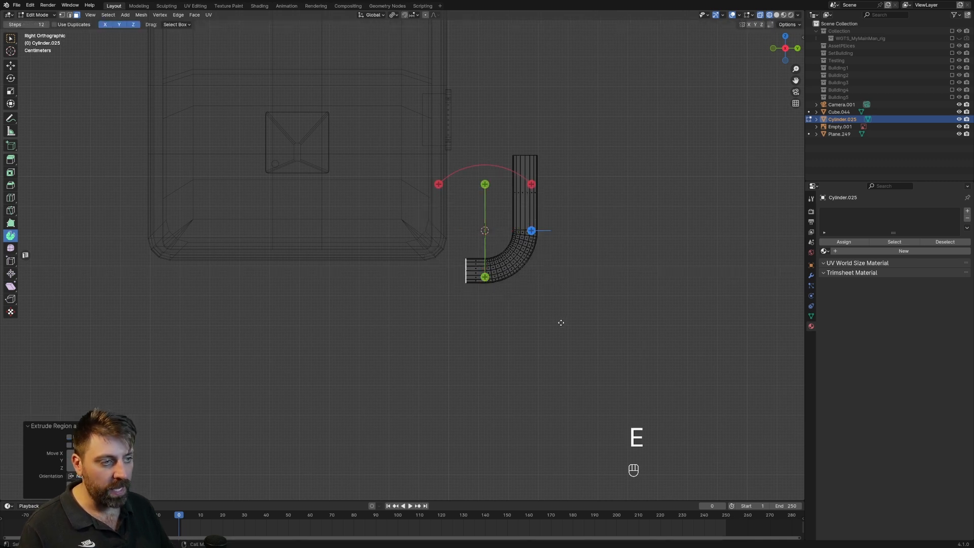
Extrude the pipe's end face in place, scale it up, and extrude it toward the cabinet to form a thicker collar.
key("e")
right_click(569, 317)
middle_click_drag(567, 314, 524, 318)
key("s")
left_click(568, 352)
key("e")
left_click(533, 342)
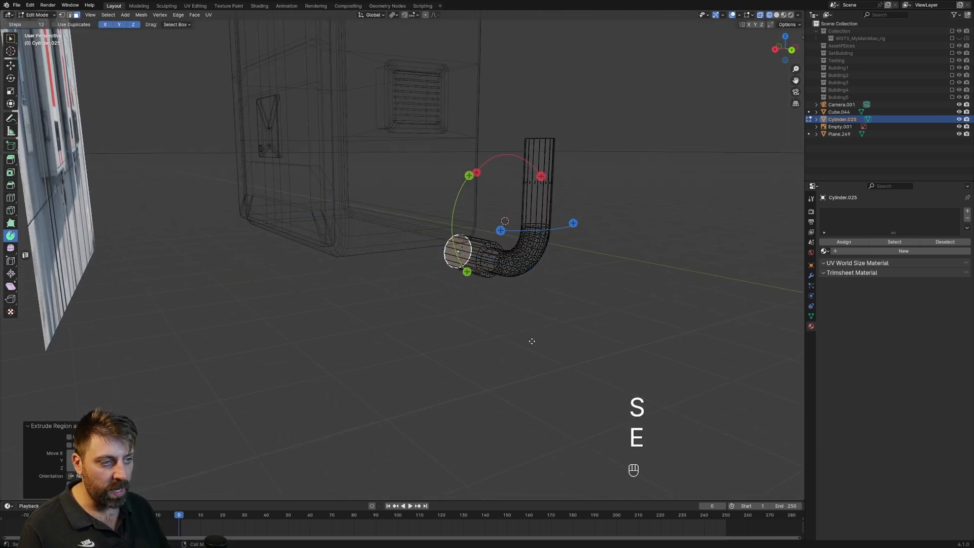
Select the whole linked pipe mesh and raise it along Z so its collar meets the cabinet's lower side.
middle_click_drag(531, 341, 575, 337)
key("KP_3")
key("KP_1")
key("KP_3")
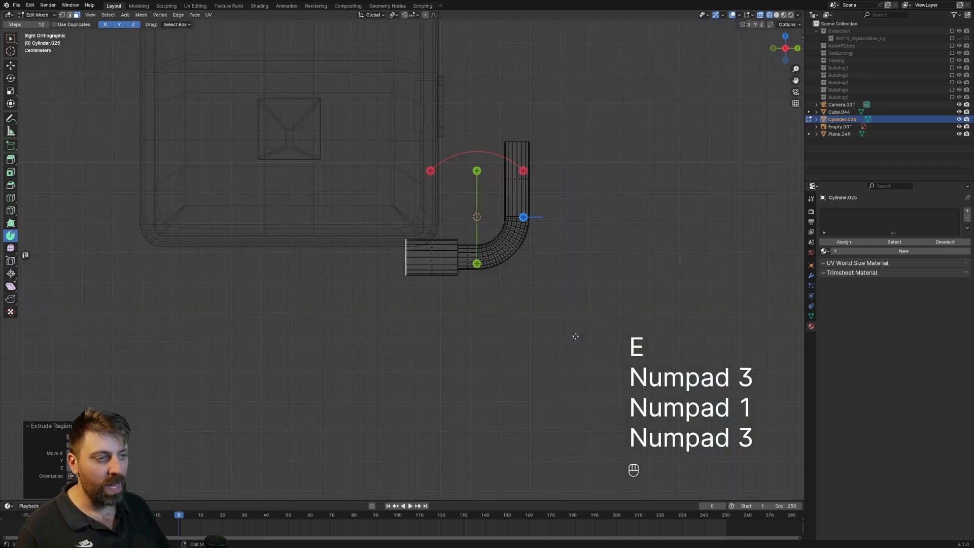
key("ctrl+l")
key("g")
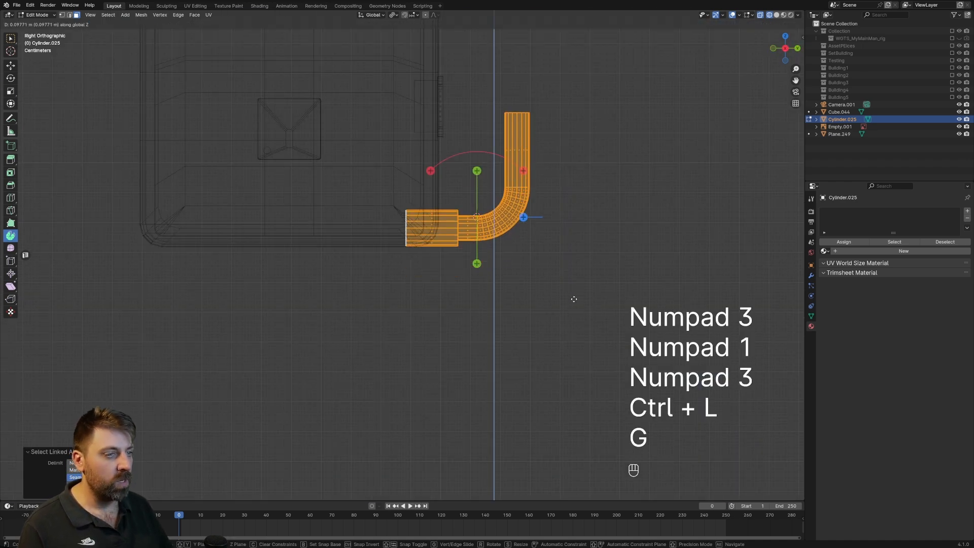
left_click(572, 278)
Shift the whole pipe along X from the top view so its collar lies within the cabinet's depth.
scroll(572, 279, "down", 3)
middle_click_drag(486, 159, 485, 306)
key("KP_7")
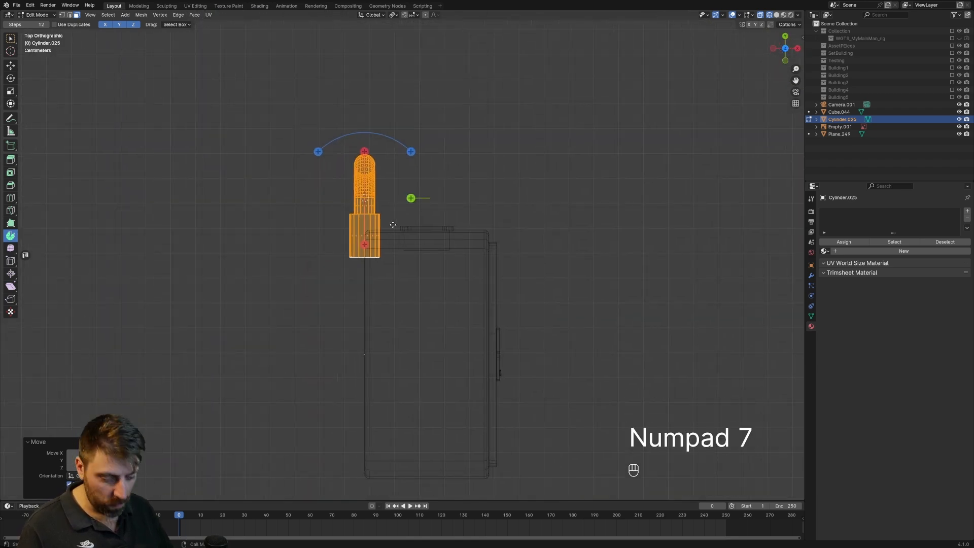
key("g")
left_click(412, 231)
middle_click_drag(412, 232, 369, 291)
Select the pipe's upper end face and raise it along Z by more than 6.5 m, high above the cabinet.
key("KP_3")
scroll(371, 289, "up", 1)
left_click(468, 252)
scroll(465, 253, "down", 8)
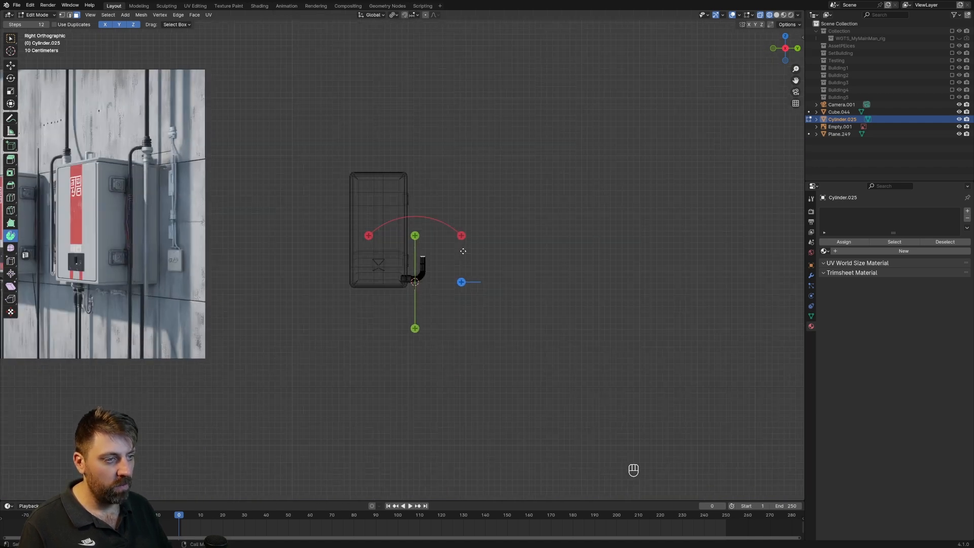
key("g")
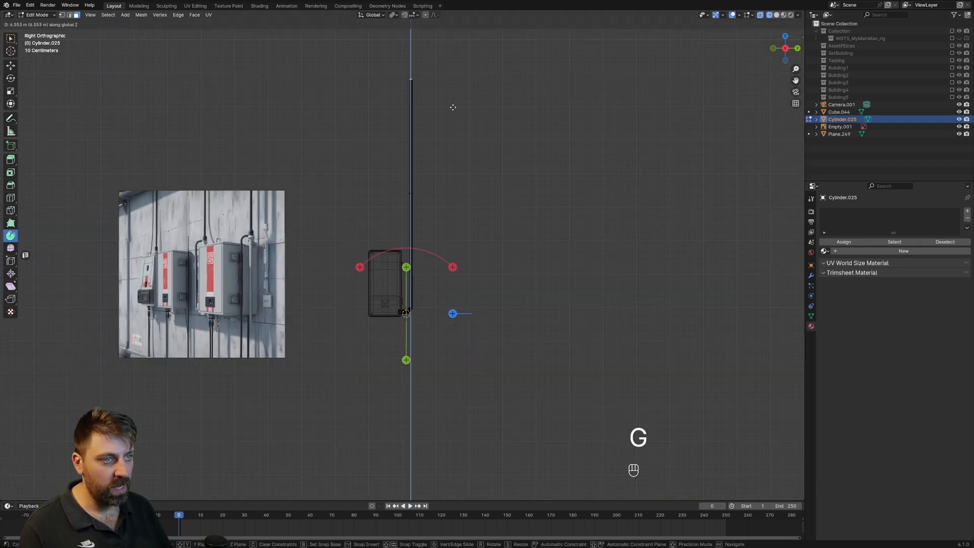
left_click(452, 102)
Place the 3D cursor just beside the pipe's upper end on the wall side, level with its top face, in front view.
key("KP_3")
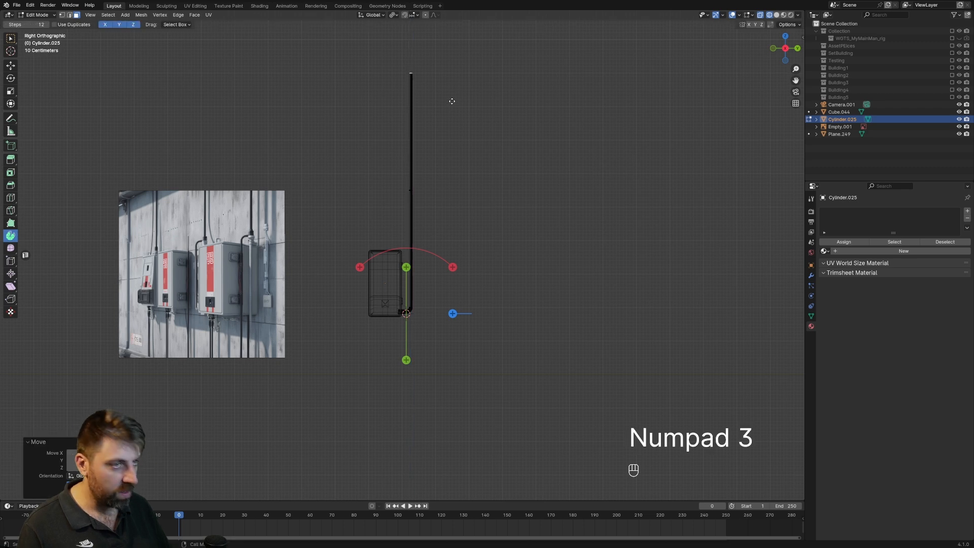
key("KP_1")
middle_click_drag(451, 98, 416, 208, "shift")
scroll(416, 208, "up", 3)
scroll(416, 208, "up", 5)
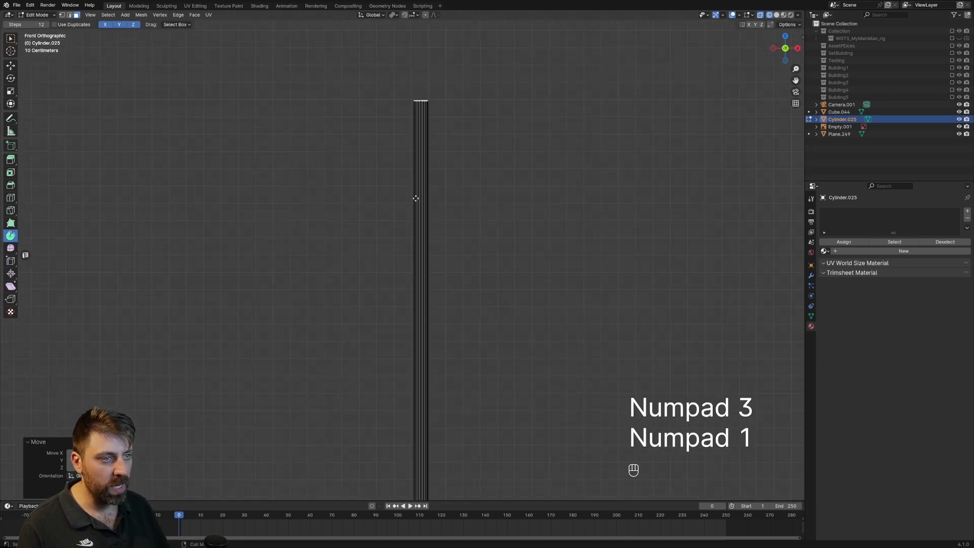
right_click(400, 100, "shift")
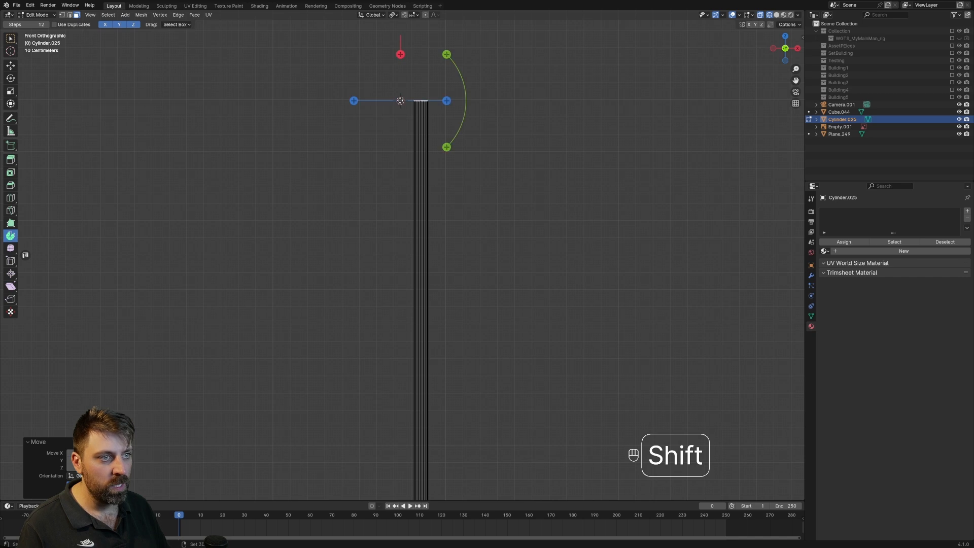
scroll(411, 142, "up", 5)
middle_click_drag(414, 155, 383, 437, "shift")
scroll(383, 431, "up", 2)
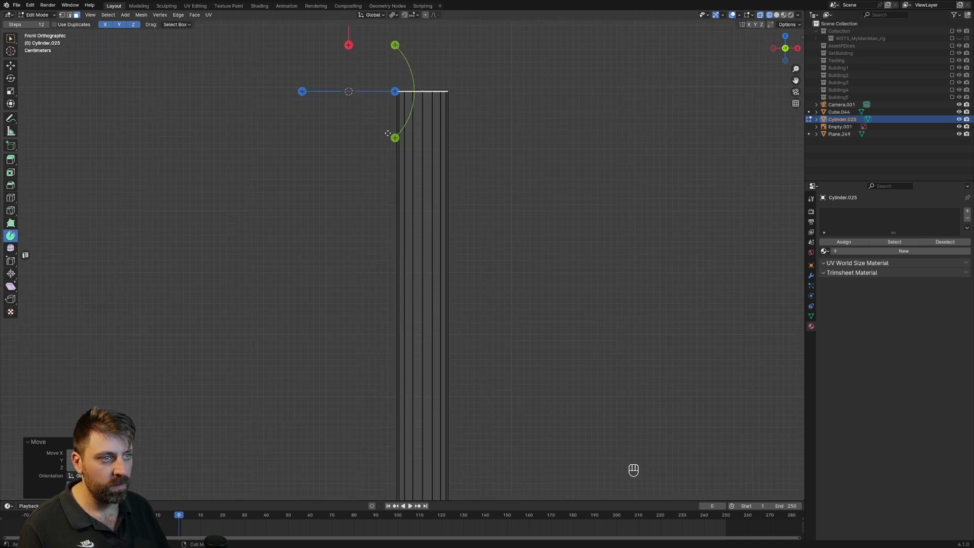
right_click(228, 307, "shift")
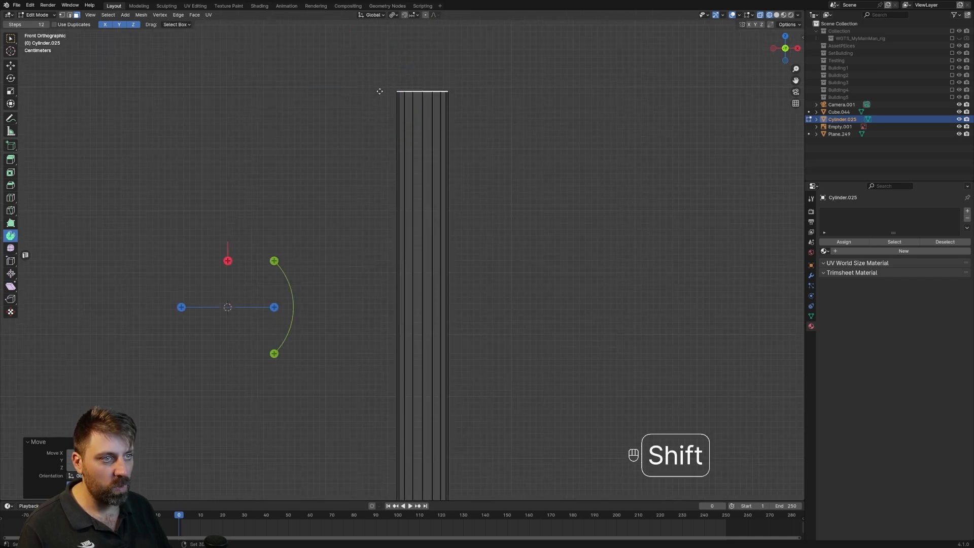
right_click(379, 92, "shift")
Spin the pipe's top face a quarter turn toward the wall around the 3D cursor and extrude a straight end.
middle_click_drag(435, 71, 488, 237, "shift")
scroll(530, 242, "up", 1)
left_click_drag(485, 209, 341, 166)
key("e")
left_click(95, 188)
scroll(457, 300, "down", 6)
middle_click_drag(496, 316, 407, 340)
Select the entire pipe mesh and duplicate it, placing the copy about 0.4 m higher and slightly closer to the cabinet.
key("KP_3")
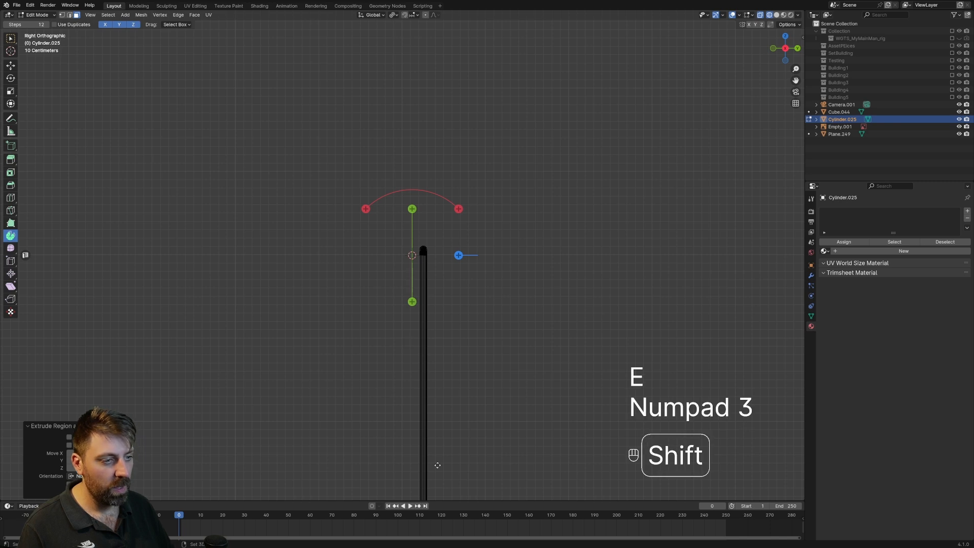
key("a")
scroll(443, 300, "up", 2)
middle_click_drag(438, 437, 421, 168, "shift")
scroll(401, 220, "up", 3)
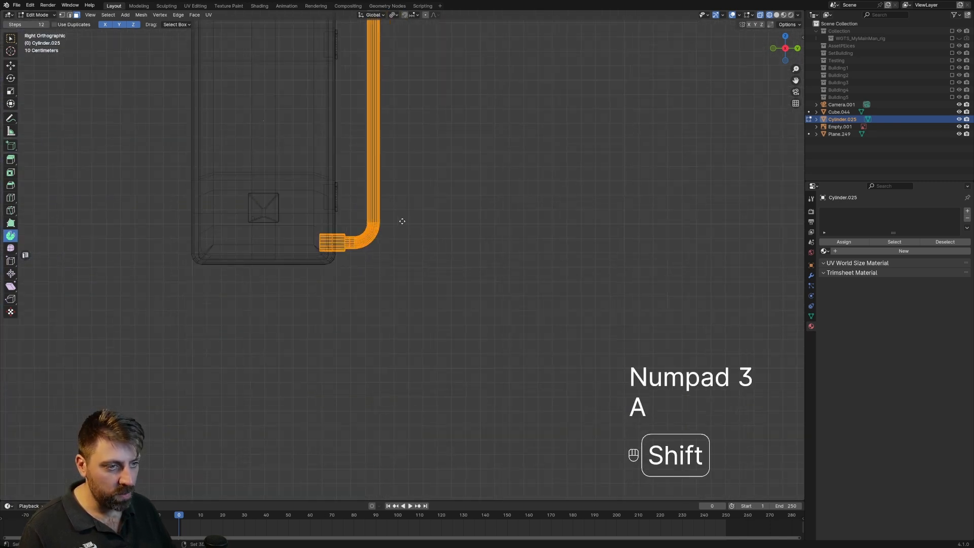
middle_click_drag(403, 223, 465, 288, "shift")
key("shift+d")
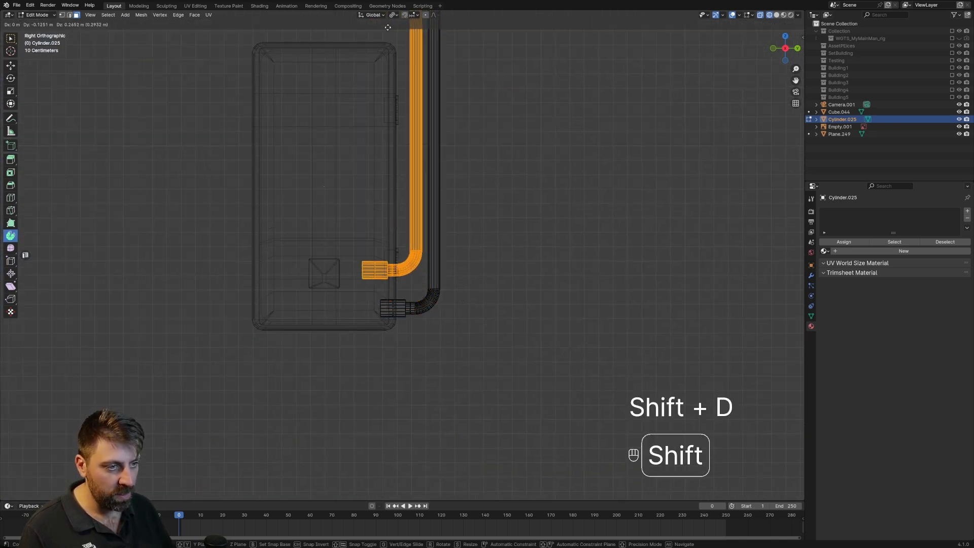
left_click(449, 384)
Select the copied pipe's collar and move it slightly outward along Y so it protrudes from the cabinet's side.
scroll(340, 334, "up", 3)
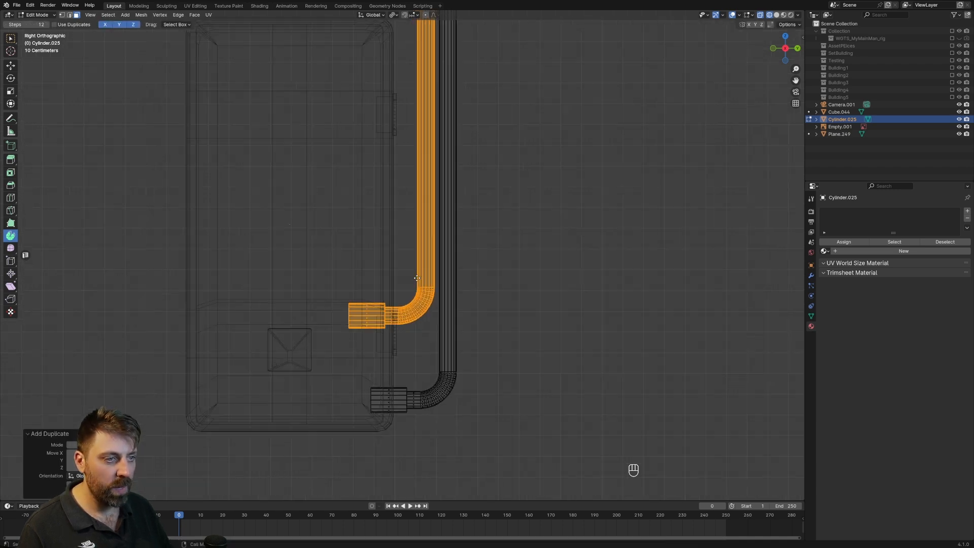
key("1")
key("3")
left_click(340, 334)
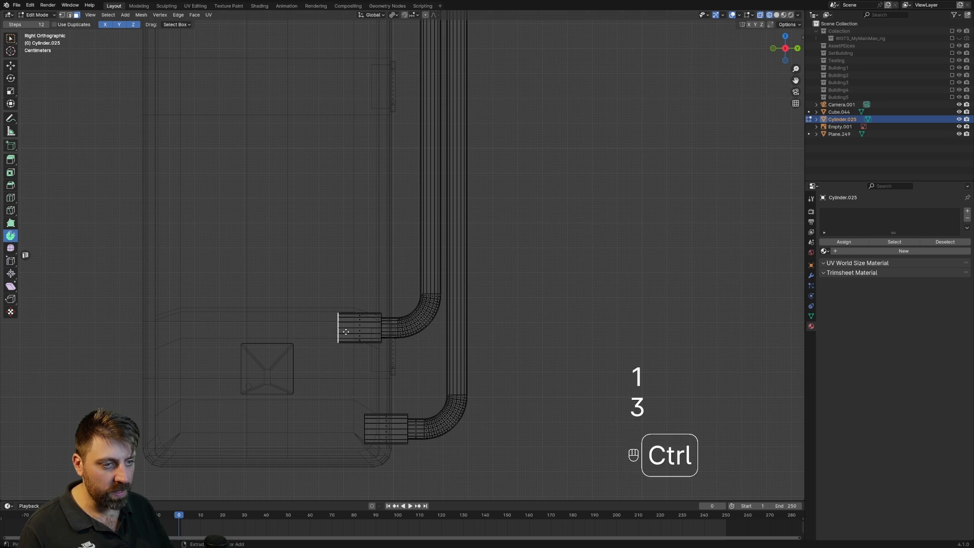
key("ctrl+KP_Add")
key("ctrl+KP_Subtract")
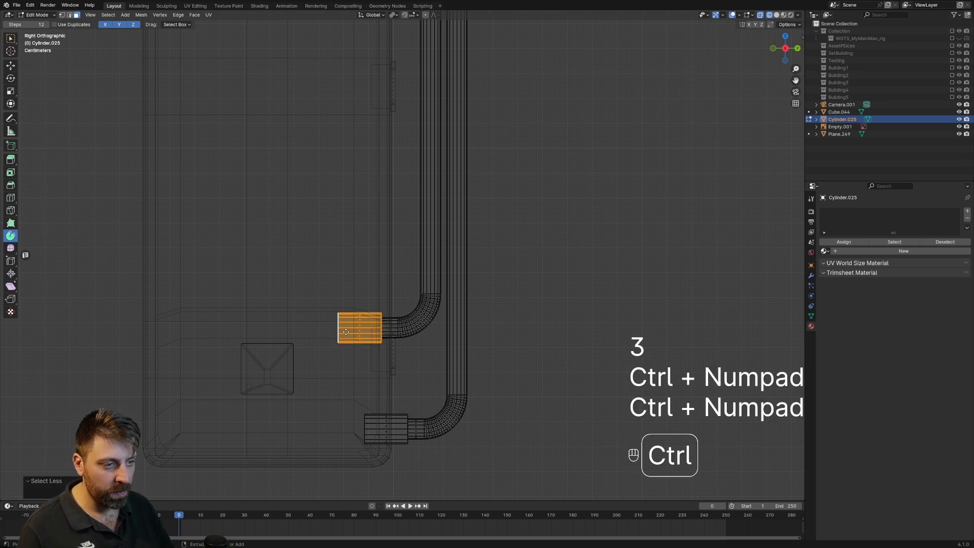
key("g")
middle_click(347, 332)
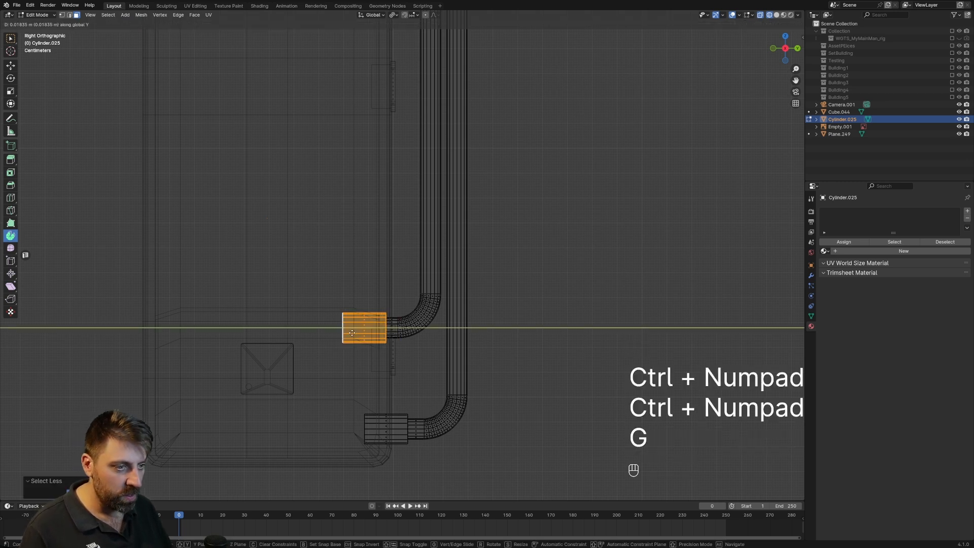
key("shift")
left_click(446, 333)
Select the copied pipe's upper bend vertices and lower them to the height of the other pipe's top.
scroll(445, 333, "down", 3)
middle_click_drag(445, 333, 455, 359)
key("Tab")
scroll(411, 357, "down", 3)
middle_click_drag(431, 147, 459, 362, "shift")
key("KP_3")
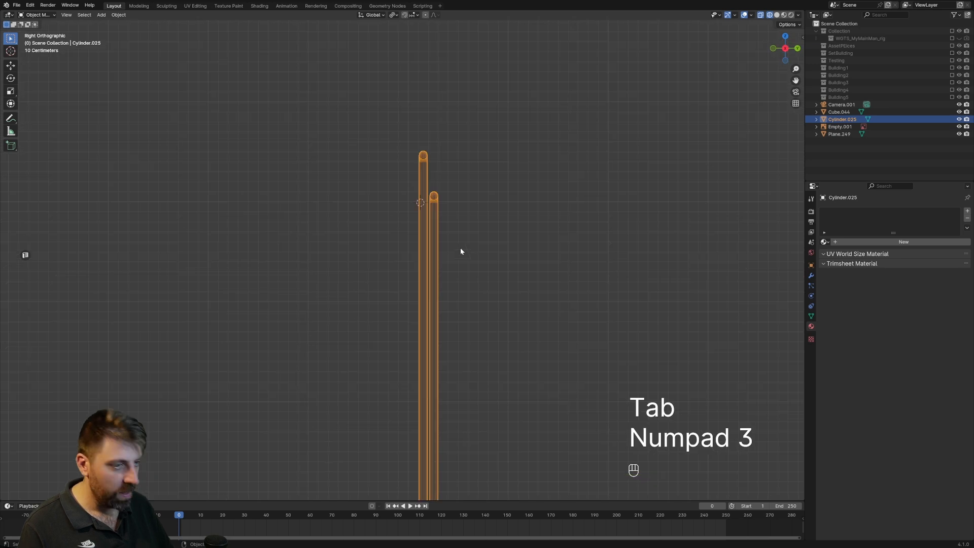
key("Tab")
key("1")
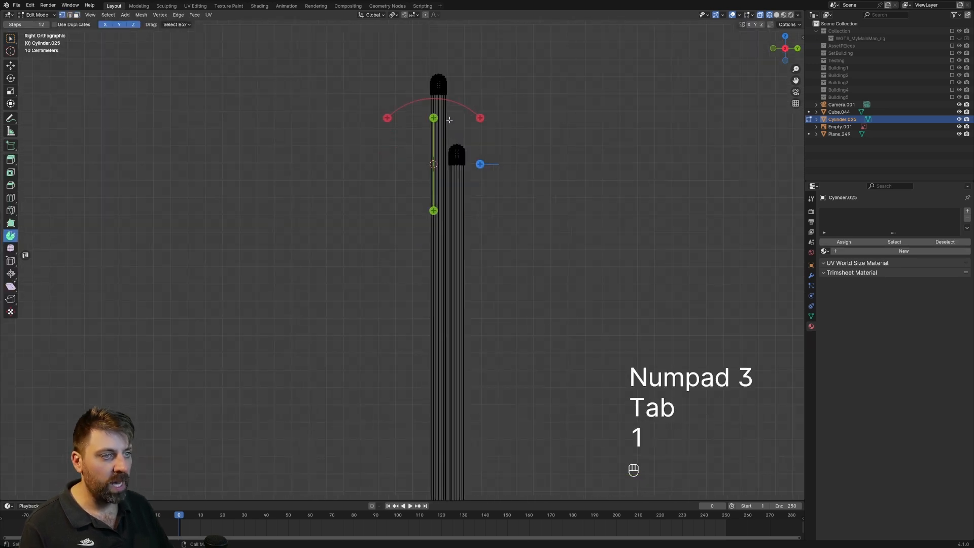
key("c")
left_click(441, 80)
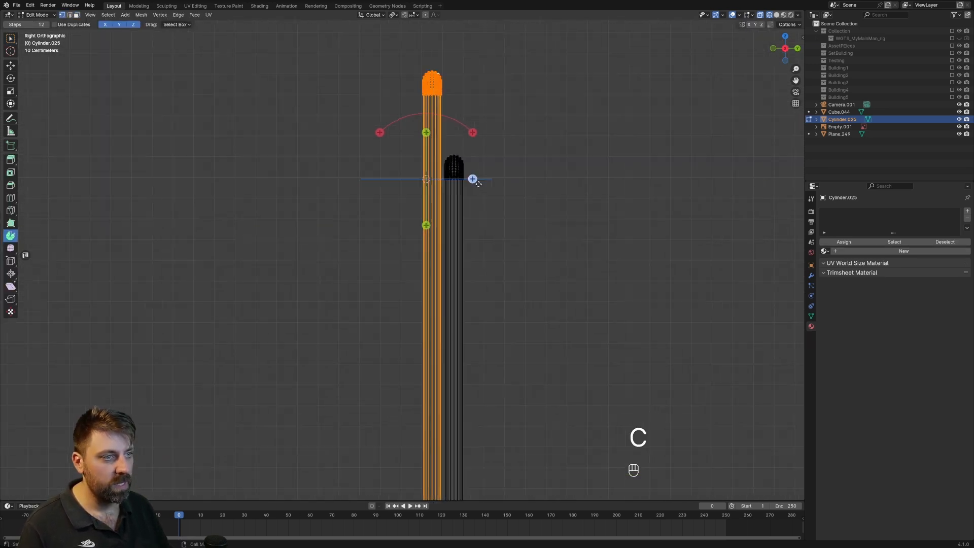
key("g")
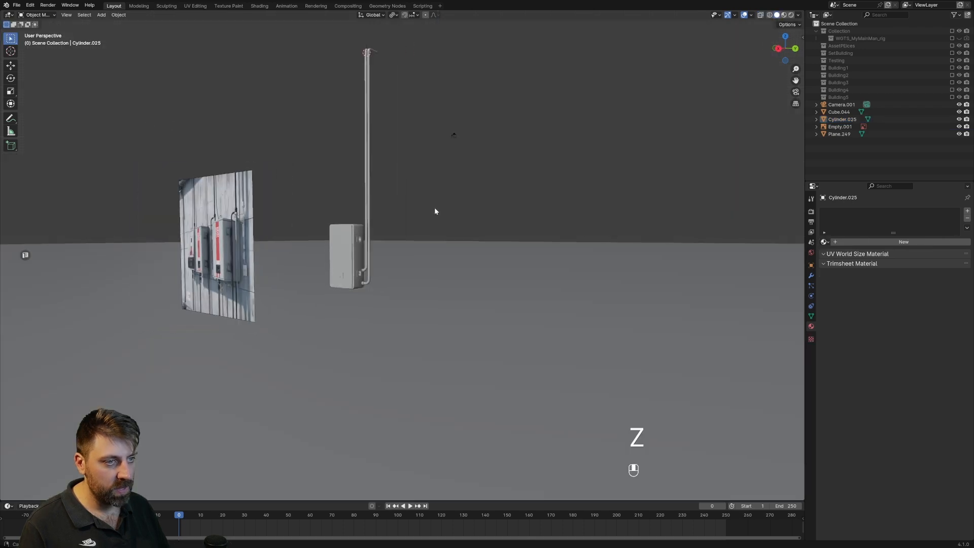
Assign the existing BlackPlastic material to the two-pipe object.
scroll(470, 218, "up", 4)
left_click(439, 195)
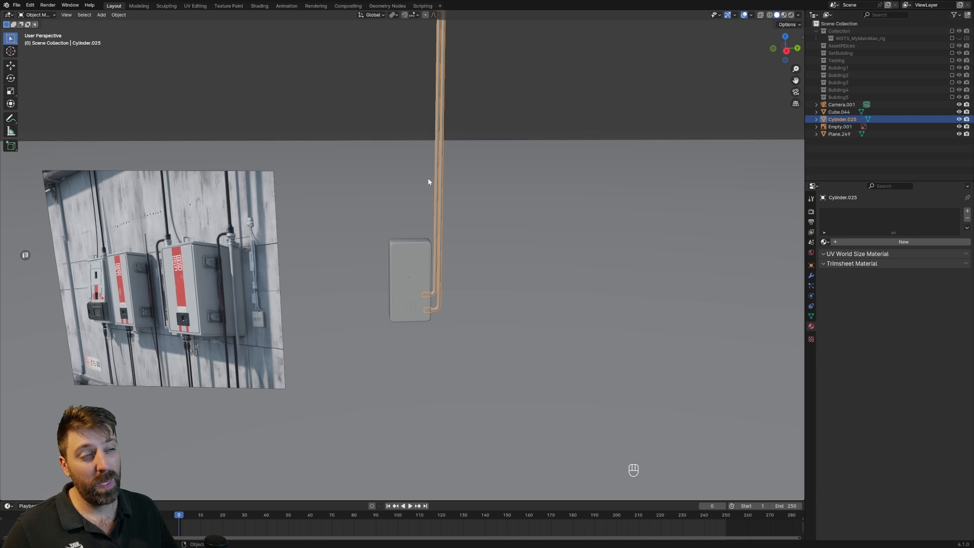
left_click(825, 242)
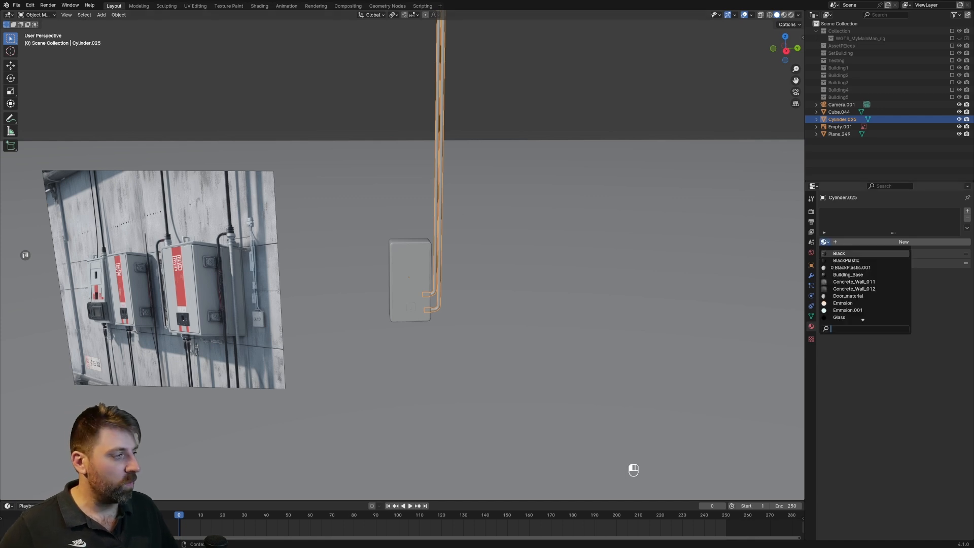
left_click(846, 261)
scroll(574, 150, "down", 3)
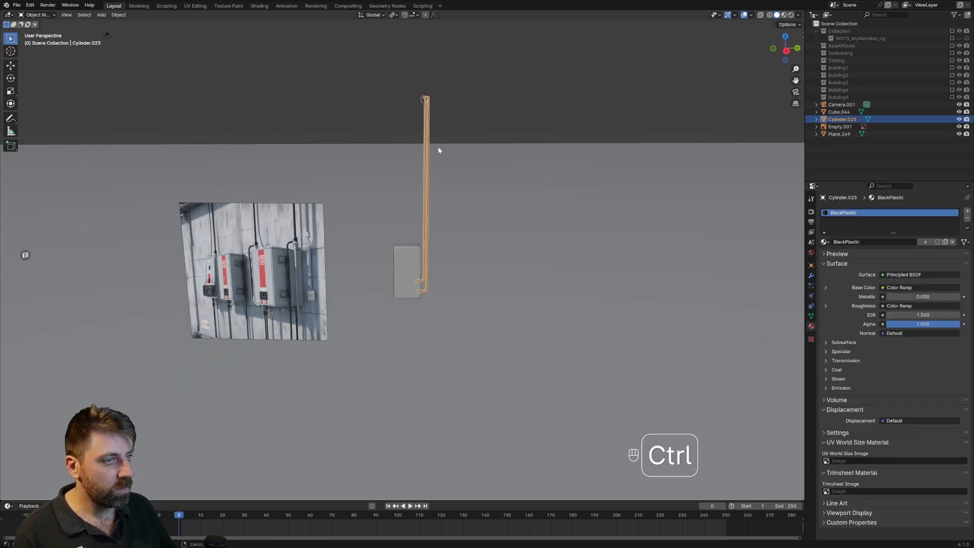
Switch to rendered shading and examine the pipes beside the cabinet up close.
left_click(792, 15)
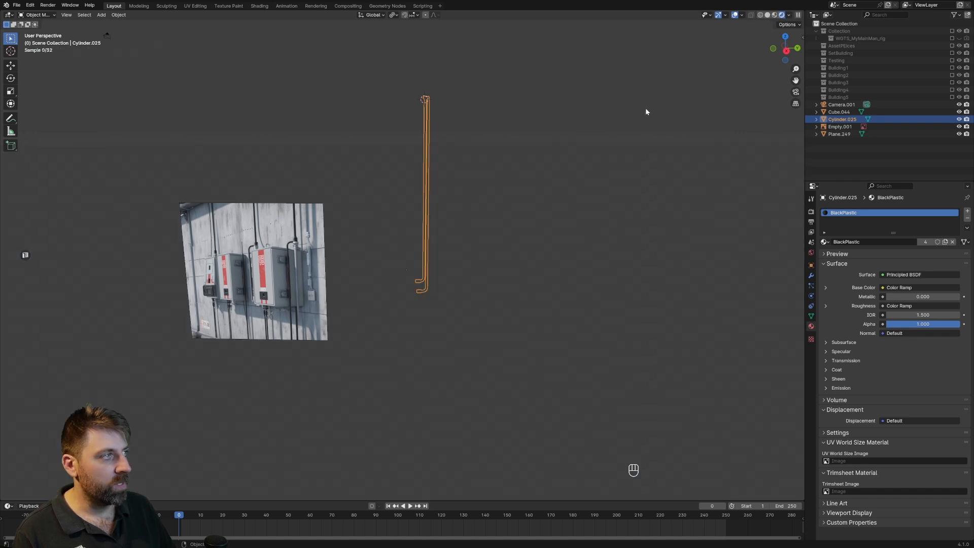
scroll(472, 179, "up", 2)
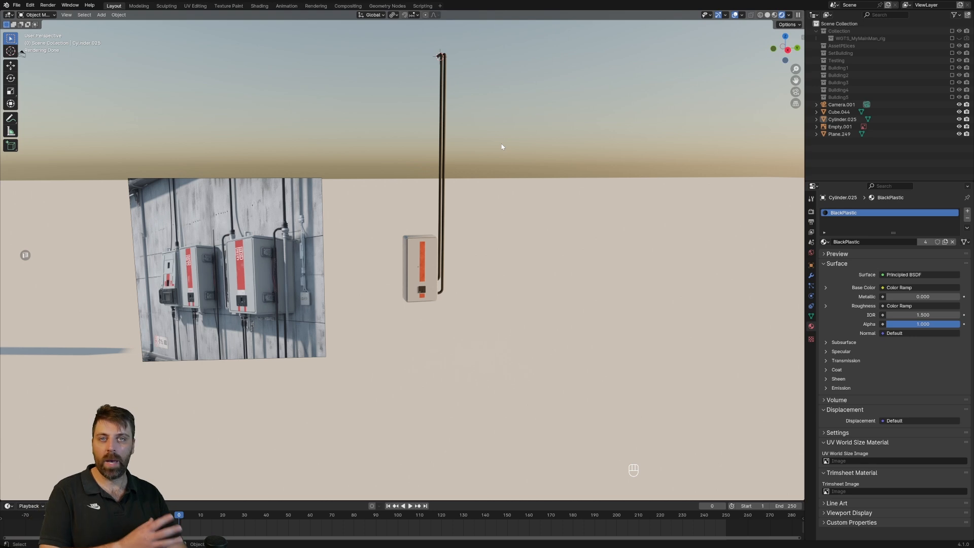
middle_click_drag(422, 303, 400, 264)
scroll(408, 287, "up", 4)
Duplicate the lower pipe collar's end face, rotate it a quarter turn to lie flat, and place it at the cabinet's underside near one corner.
left_click(408, 267)
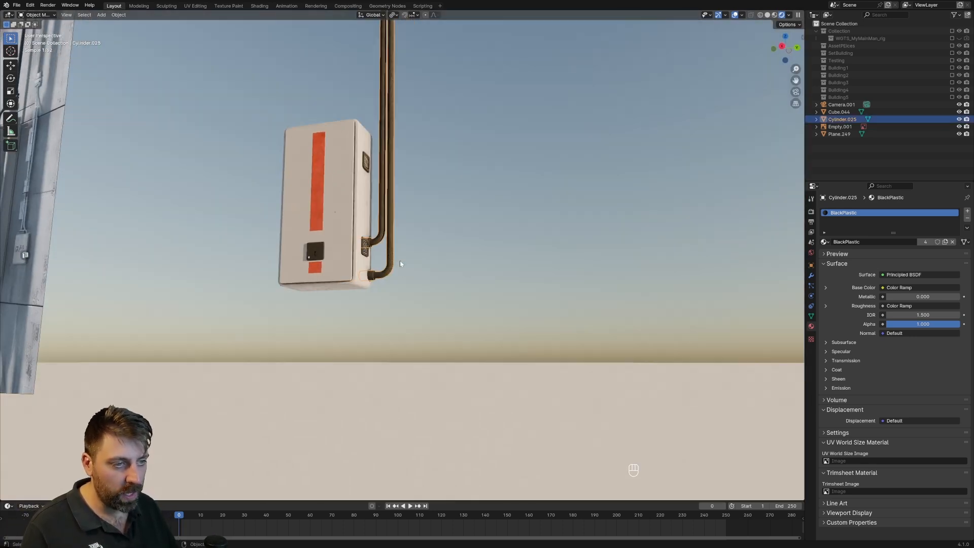
key("KP_3")
key("z")
left_click(331, 283)
key("Tab")
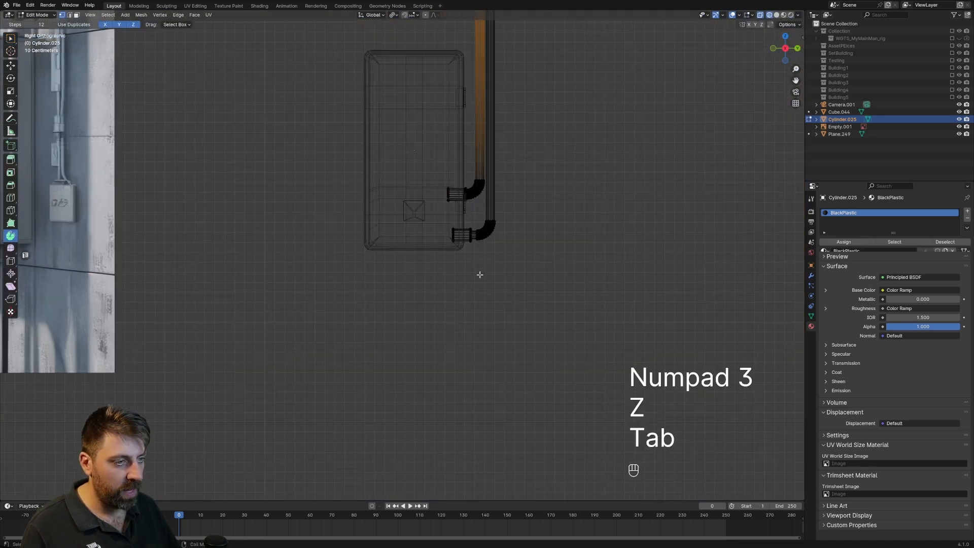
key("3")
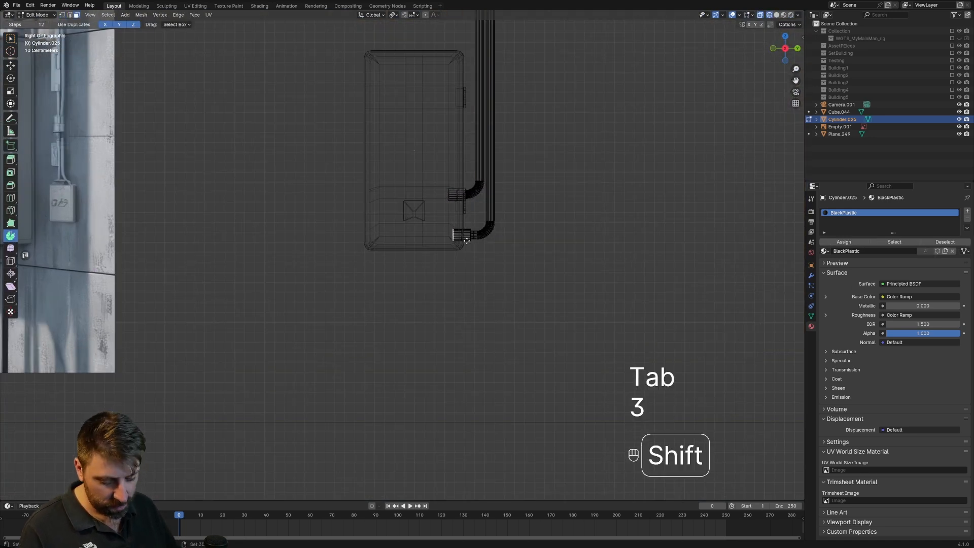
key("shift+d")
key("r")
left_click(424, 246)
key("g")
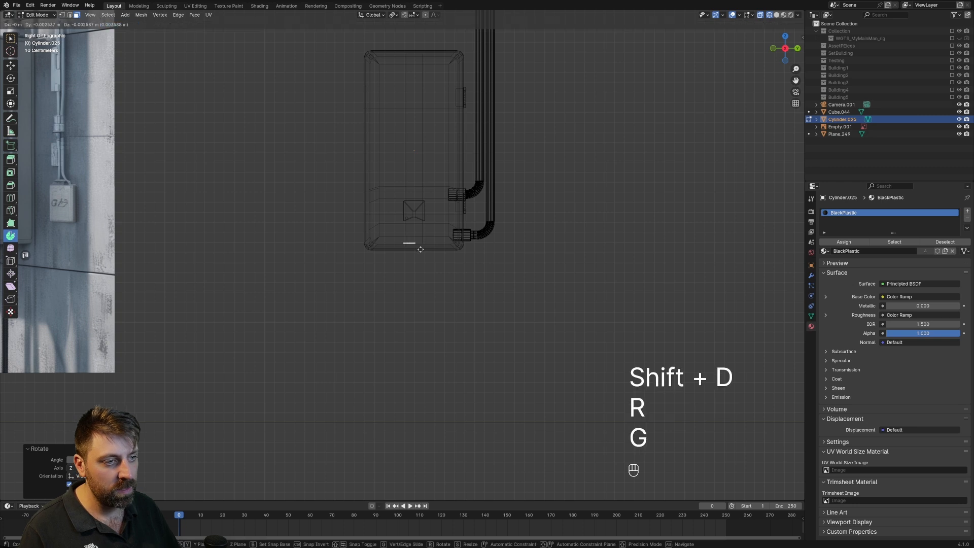
left_click(402, 254)
Extrude the duplicated face down into a short collar below the cabinet and inset its bottom face.
key("e")
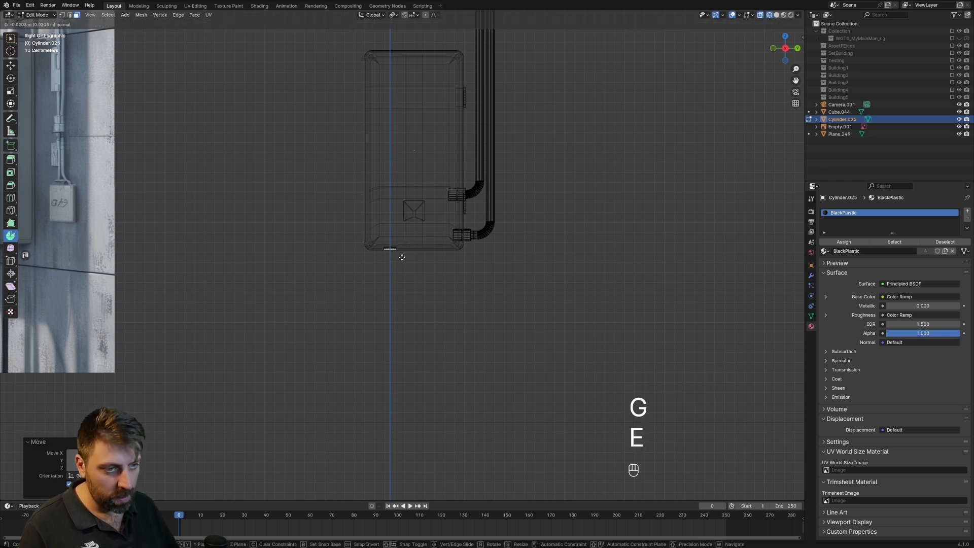
left_click(398, 276)
scroll(406, 279, "up", 3)
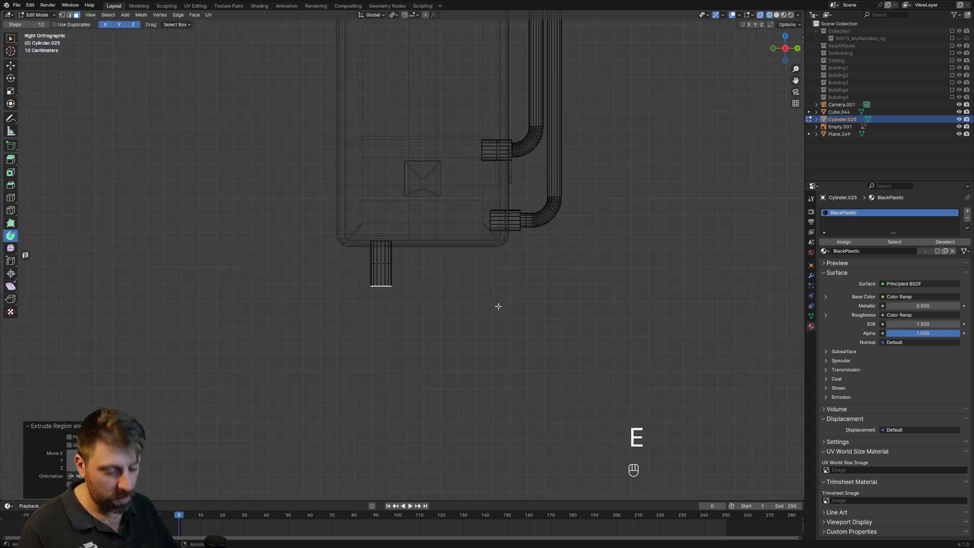
key("i")
left_click(487, 298)
middle_click_drag(487, 297, 473, 278)
scroll(479, 271, "down", 4)
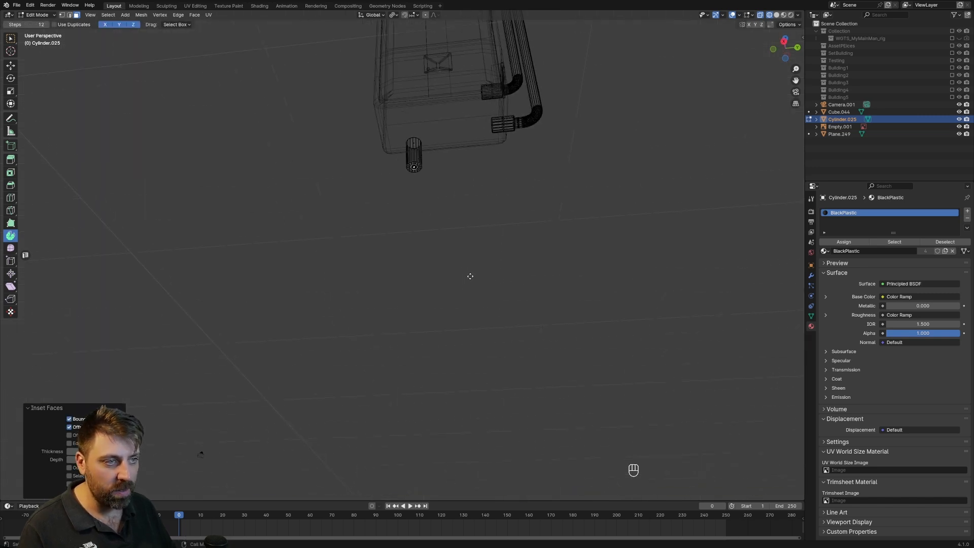
Extrude the inset face far downward to form a long, thinner pipe beneath the collar.
key("e")
left_click(534, 383)
scroll(534, 383, "down", 6)
middle_click_drag(400, 326, 495, 320)
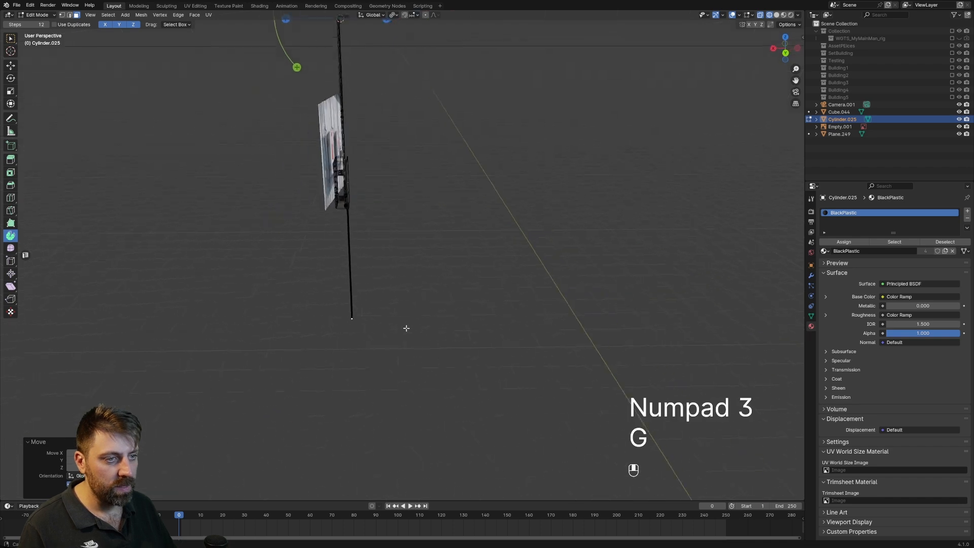
Spin the new pipe's bottom face a quarter turn forward around a 3D cursor placed beside it, and extrude a short straight end.
key("KP_3")
key("KP_1")
scroll(494, 228, "up", 3)
middle_click_drag(528, 167, 429, 269, "shift")
scroll(428, 270, "up", 3)
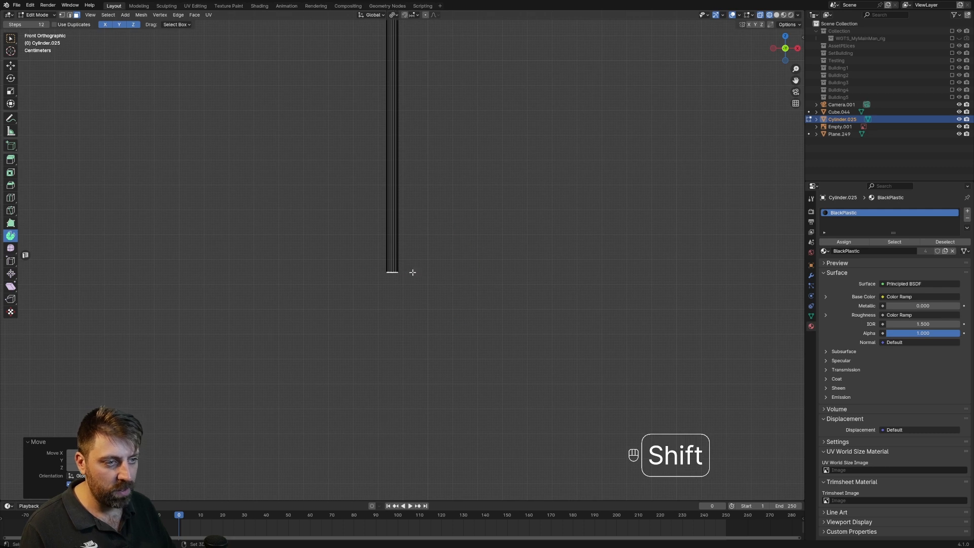
left_click_drag(458, 224, 459, 221)
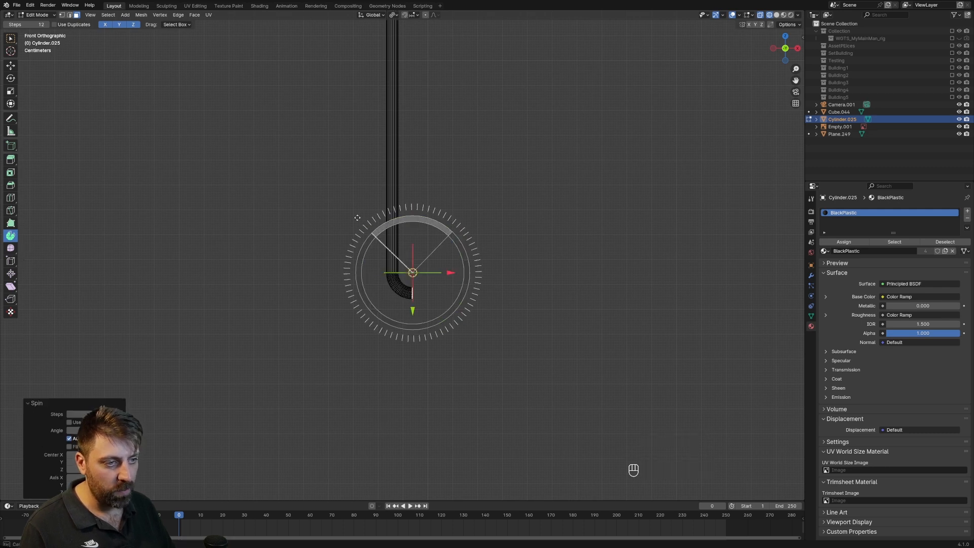
left_click_drag(357, 218, 358, 218)
key("e")
left_click(446, 241)
scroll(445, 241, "down", 6)
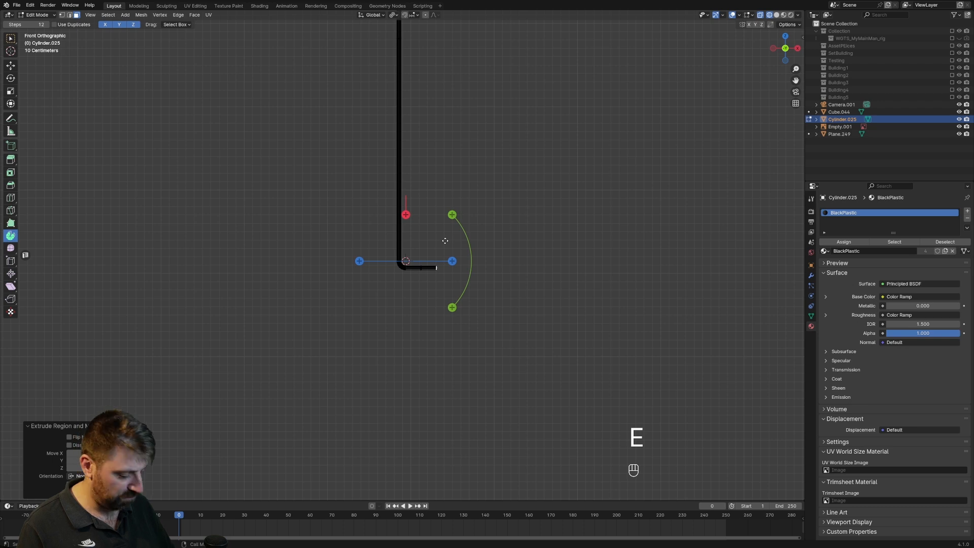
Examine the downward pipe's length and bend against the cabinet and reference image from the front, back and side views.
key("KP_3")
key("KP_1")
key("KP_3")
key("ctrl+KP_1")
key("ctrl+KP_3")
scroll(445, 241, "down", 8)
middle_click_drag(439, 197, 442, 300, "shift")
scroll(442, 300, "up", 5)
key("KP_1")
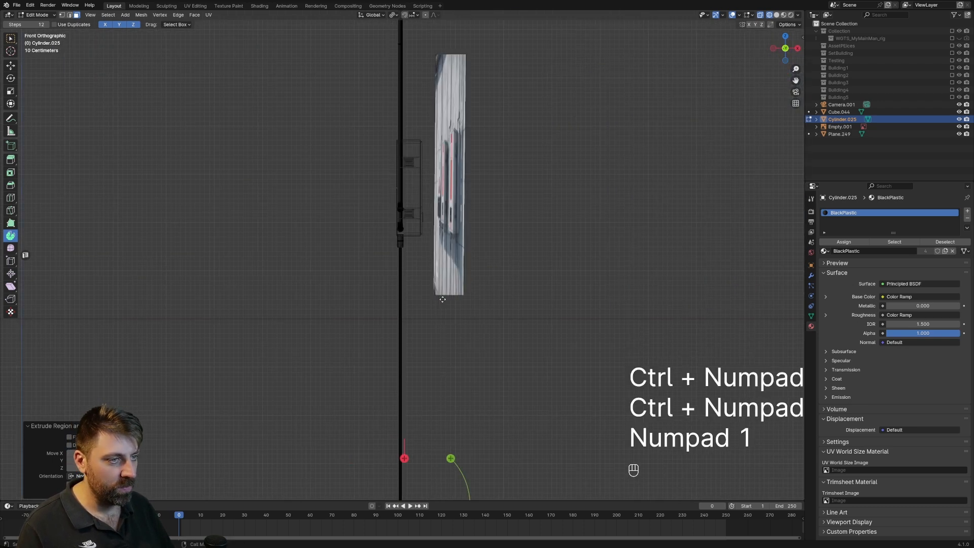
Duplicate the whole downward pipe twice along Y to form three evenly spaced pipes beneath the cabinet.
key("KP_3")
scroll(442, 299, "up", 3)
scroll(431, 205, "down", 5)
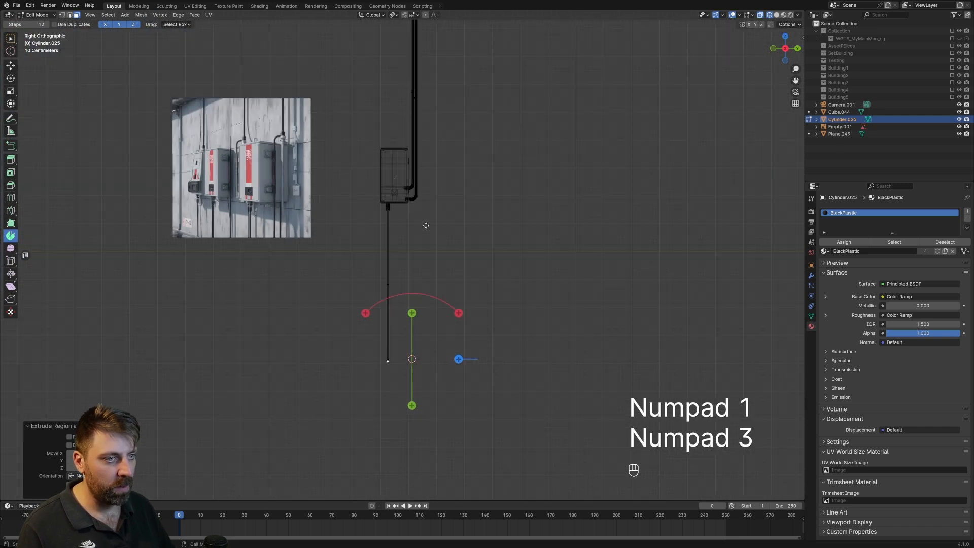
scroll(406, 216, "up", 3)
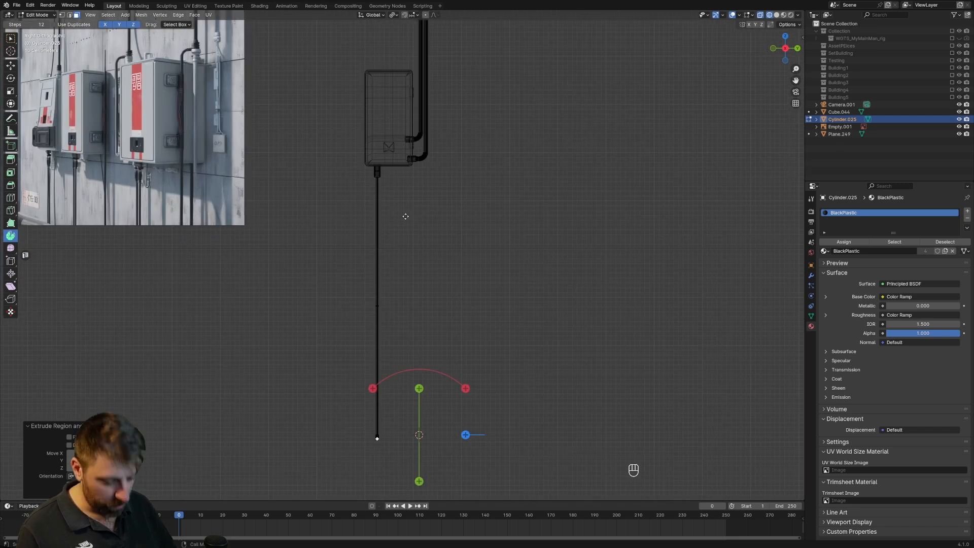
key("ctrl+l")
scroll(412, 238, "up", 5)
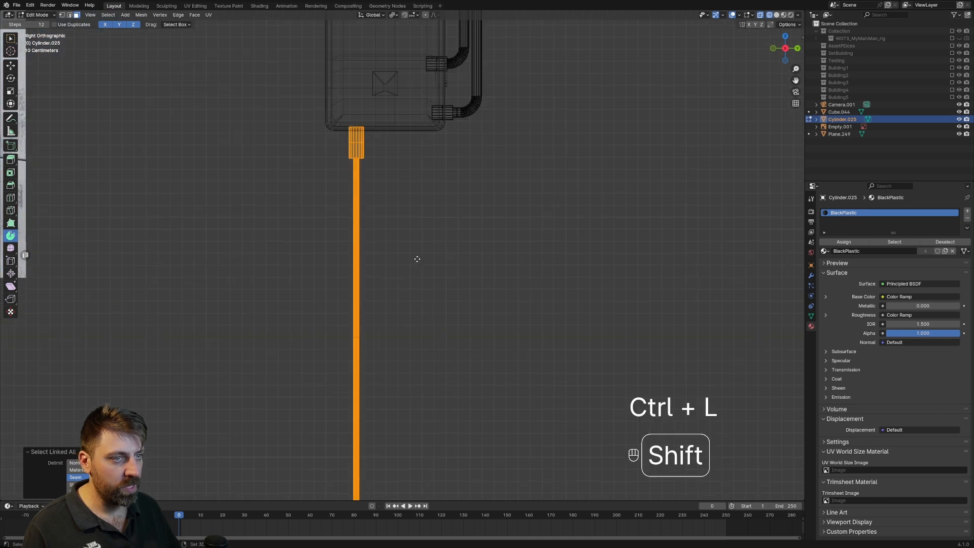
key("shift+d")
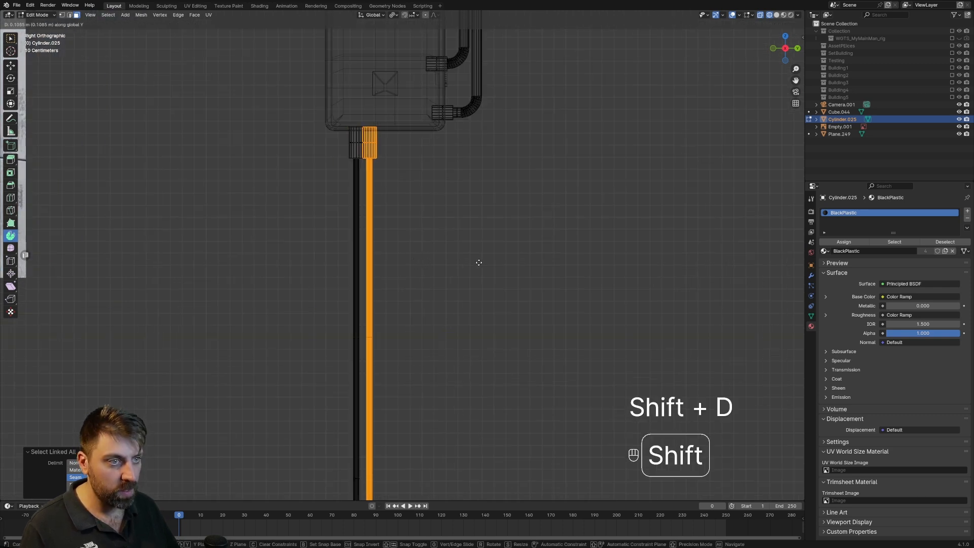
left_click(502, 263)
key("shift+d")
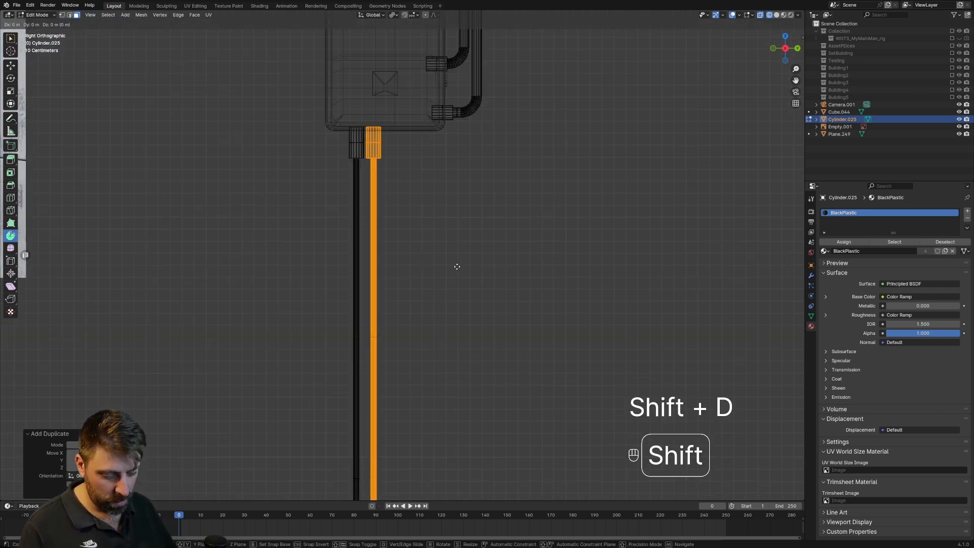
left_click(500, 266)
Delete the faces of the bend and straight end at the bottom of the third pipe.
middle_click_drag(460, 276, 427, 160, "shift")
scroll(427, 160, "down", 4)
left_click(398, 420)
middle_click_drag(398, 420, 399, 325, "shift")
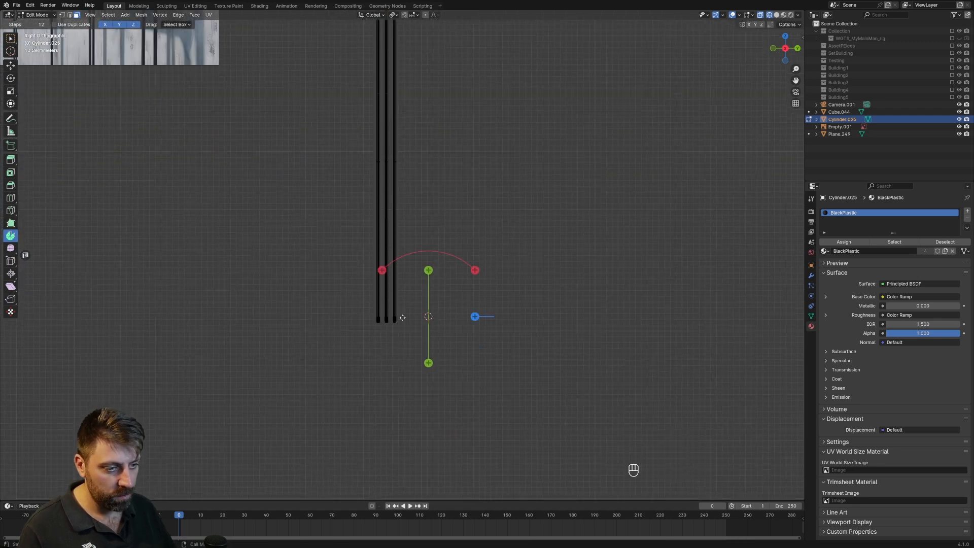
scroll(399, 330, "up", 3)
key("c")
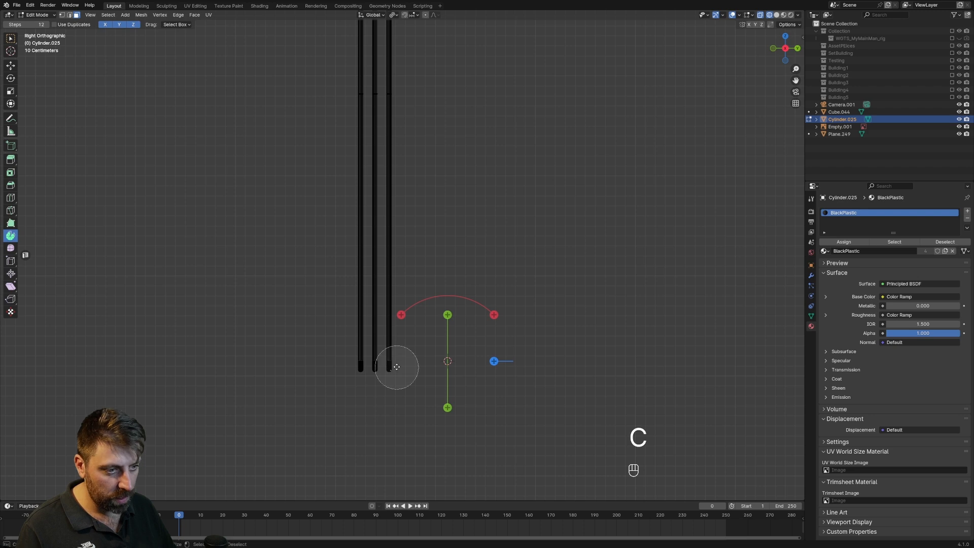
key("Delete")
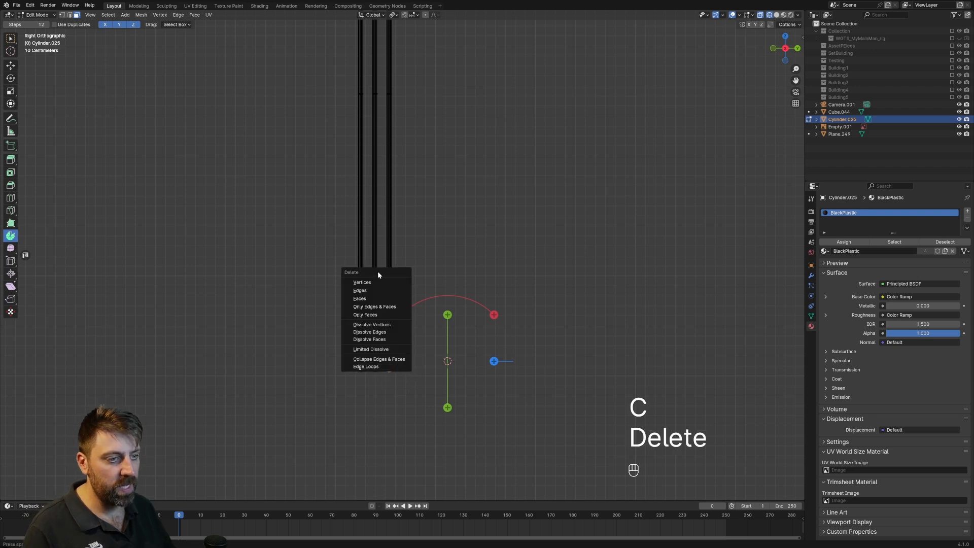
left_click(381, 299)
Move the third pipe's open bottom end up to a short distance beneath its collar and fill it with a face.
key("1")
left_click(395, 369, "alt")
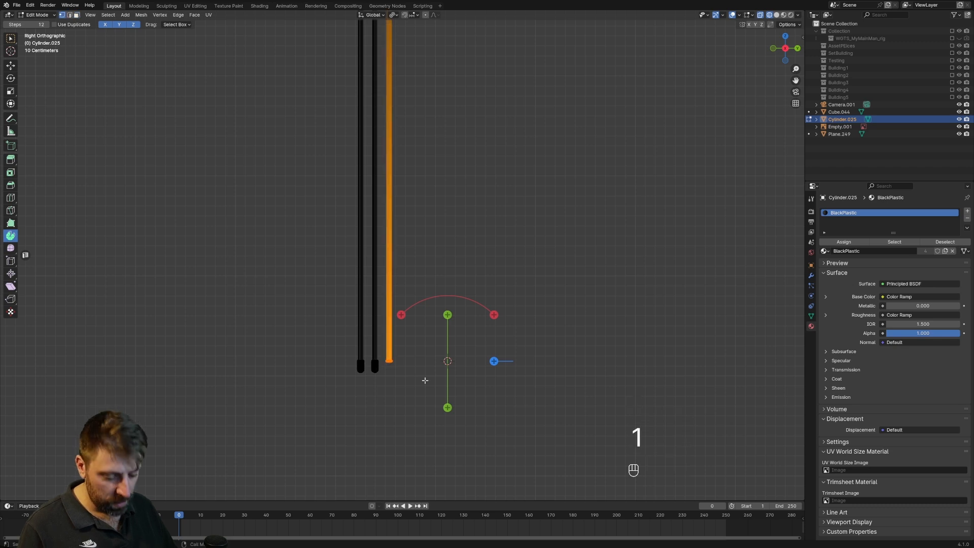
scroll(425, 380, "down", 3)
key("g")
middle_click(422, 329)
left_click(406, 110)
middle_click_drag(407, 121, 420, 362, "shift")
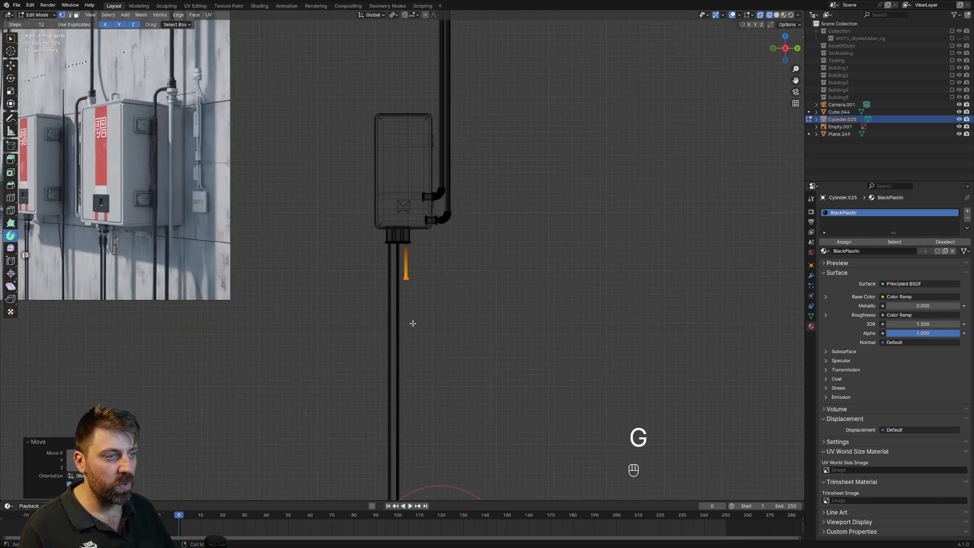
scroll(413, 323, "up", 4)
middle_click_drag(425, 320, 417, 236, "shift")
scroll(417, 281, "up", 3)
key("f")
scroll(418, 234, "up", 2)
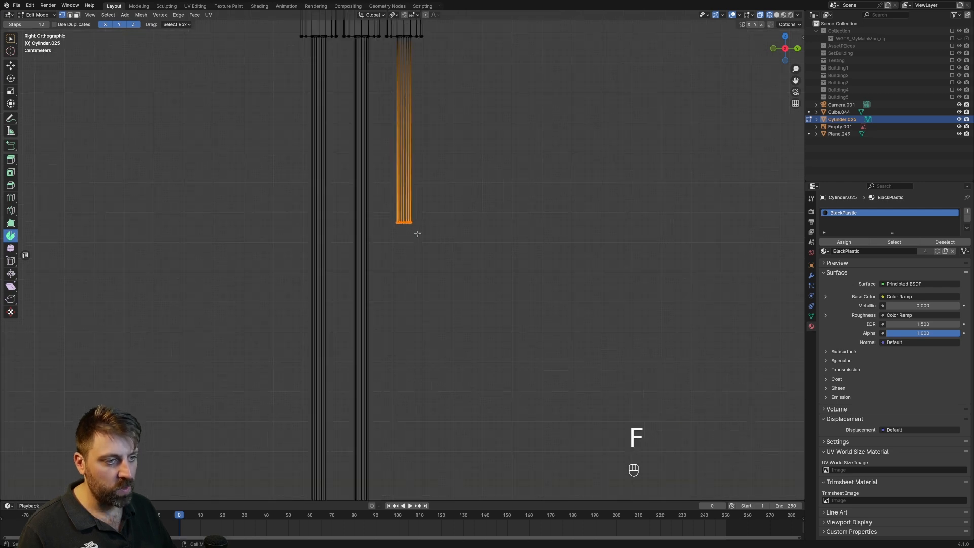
Spin the filled end a quarter turn sideways, away from the other two pipes, around a 3D cursor beside it, and extrude a short horizontal section.
scroll(417, 233, "up", 1)
right_click(446, 215, "shift")
left_click_drag(497, 169, 398, 165)
key("e")
left_click(484, 181)
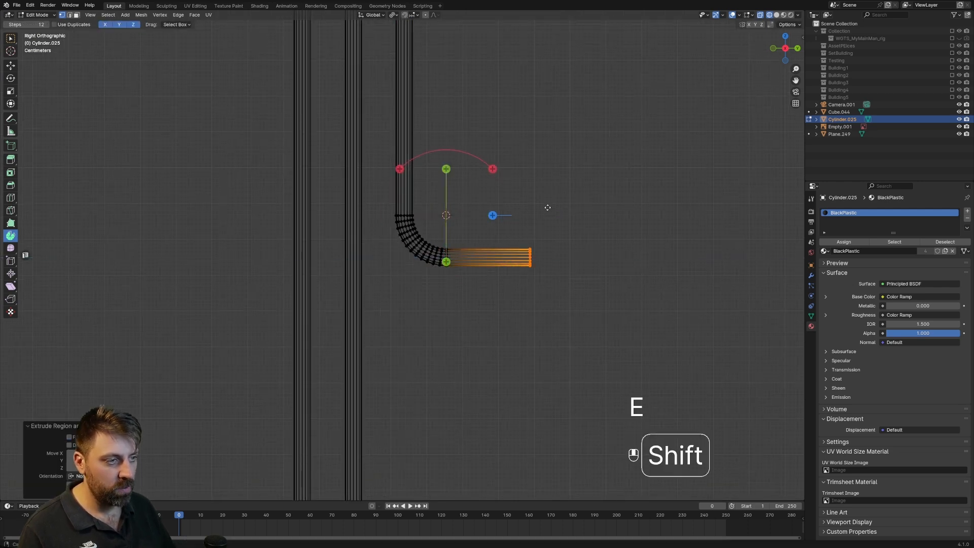
Spin the horizontal section's end a quarter turn downward around a repositioned 3D cursor and extrude a long vertical section.
middle_click_drag(531, 284, 521, 250, "shift")
right_click(520, 256, "shift")
left_click_drag(566, 209, 573, 303)
Move the offset pipe's bottom end along Z in front view to line up with the start of the other pipes' bends.
key("KP_1")
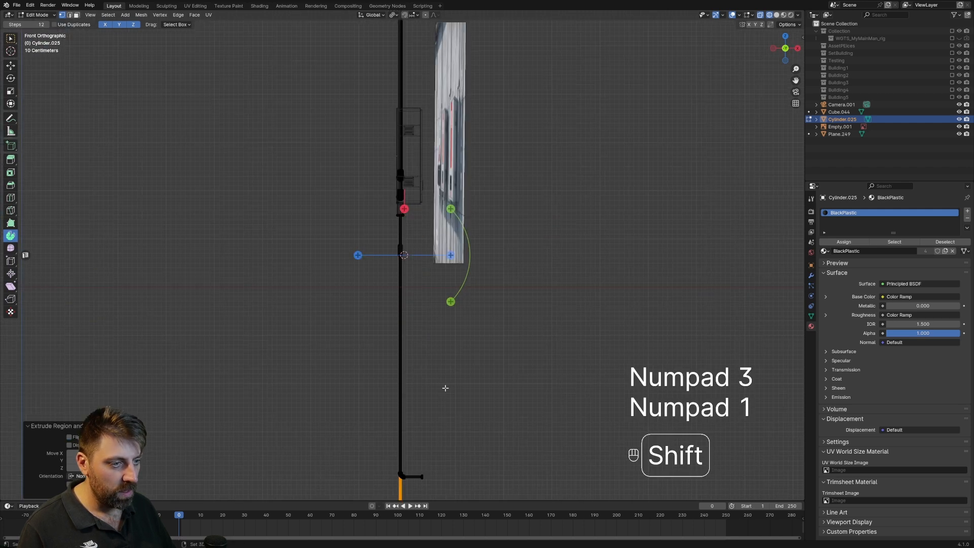
middle_click_drag(446, 387, 428, 227, "shift")
scroll(429, 226, "up", 4)
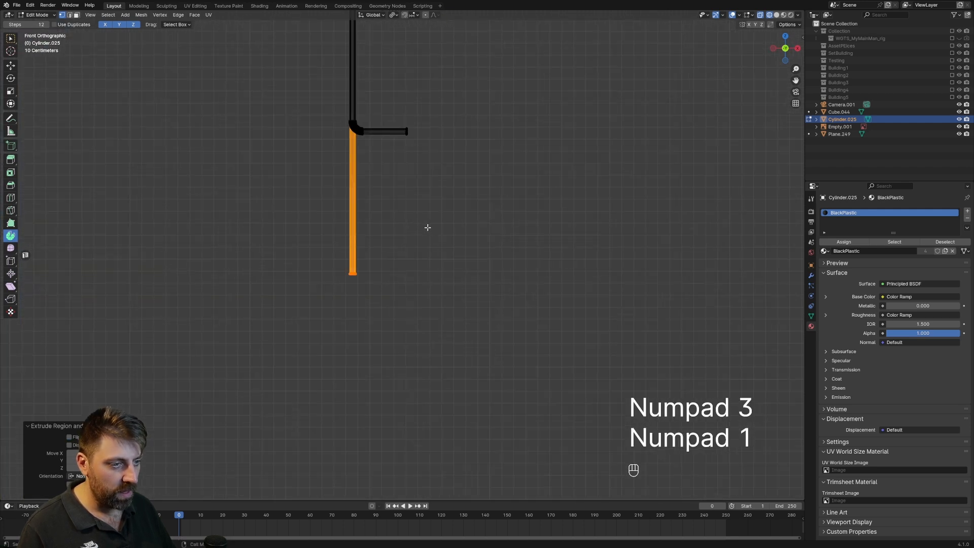
key("g")
key("z")
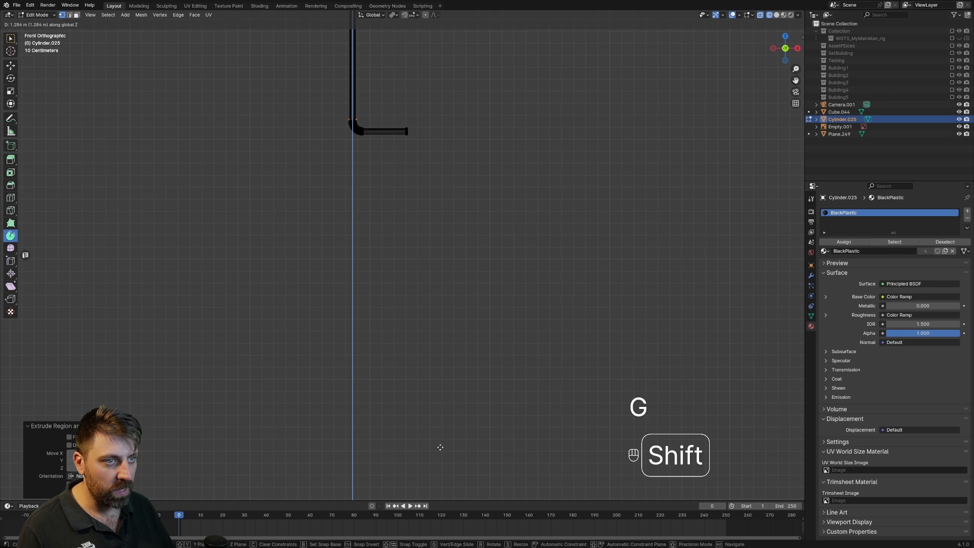
left_click(441, 447)
middle_click_drag(381, 77, 418, 216, "shift")
scroll(395, 263, "up", 6)
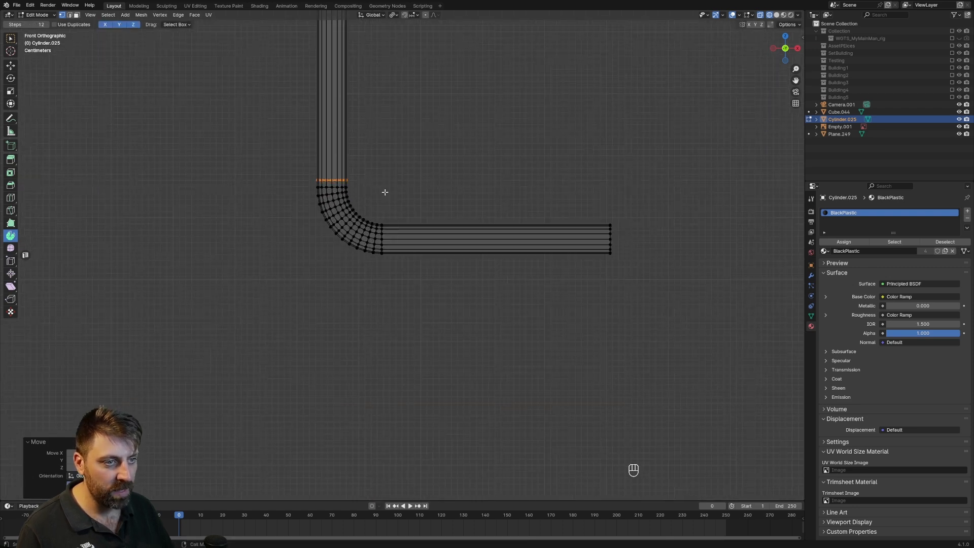
key("g")
key("z")
left_click(395, 249)
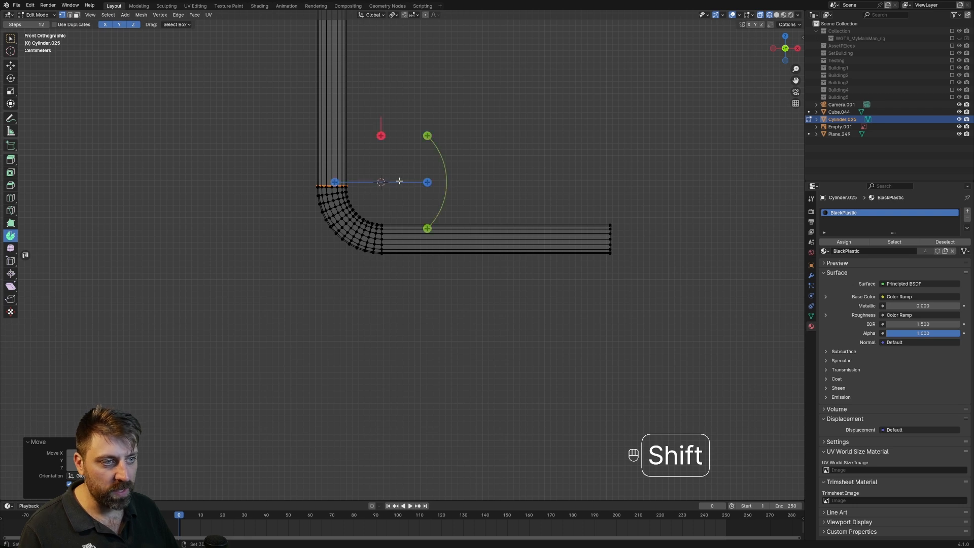
left_click_drag(427, 135, 357, 158)
key("e")
key("ctrl+z")
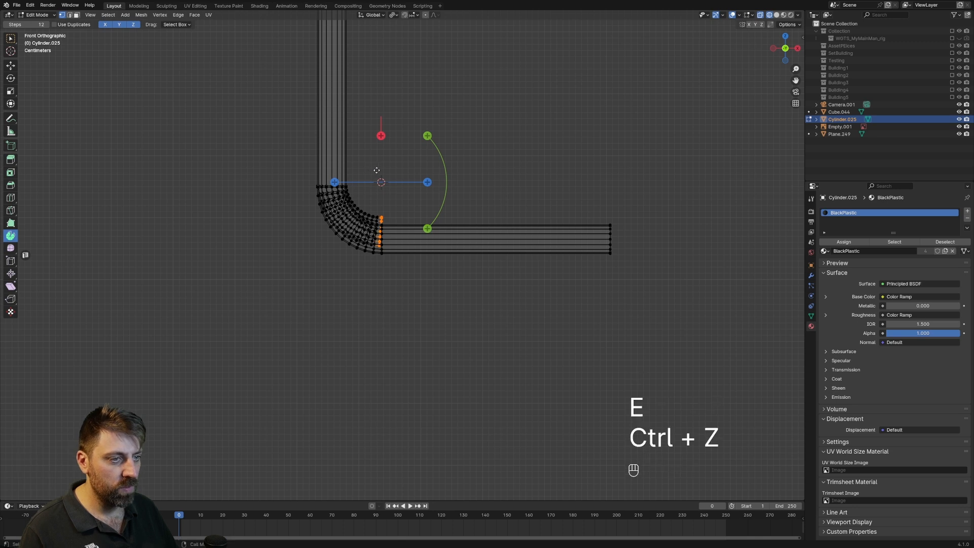
key("ctrl+z")
Spin the offset pipe's bottom end a quarter turn around a slightly lowered 3D cursor and extrude it to match the other pipes' straight ends.
scroll(397, 192, "up", 3)
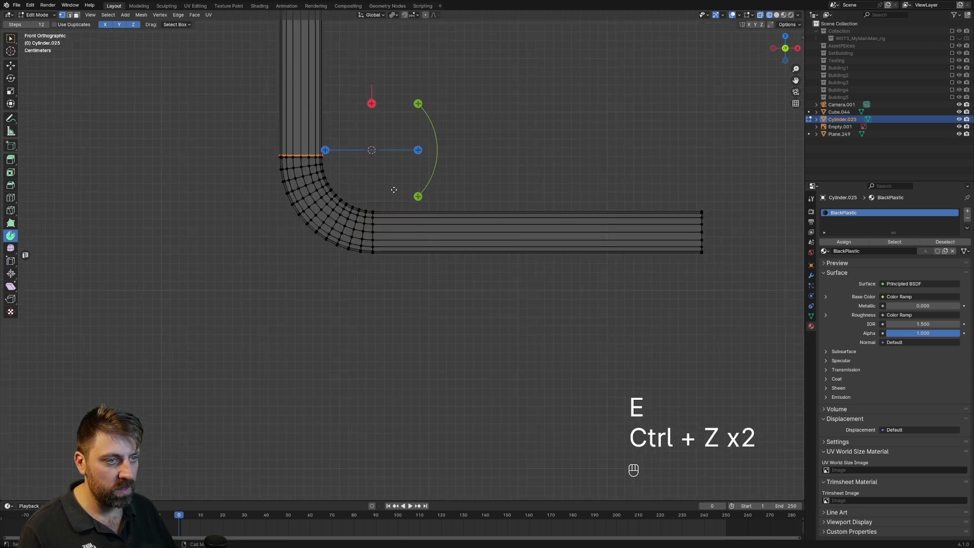
right_click(365, 138, "shift")
left_click_drag(411, 92, 357, 128)
key("e")
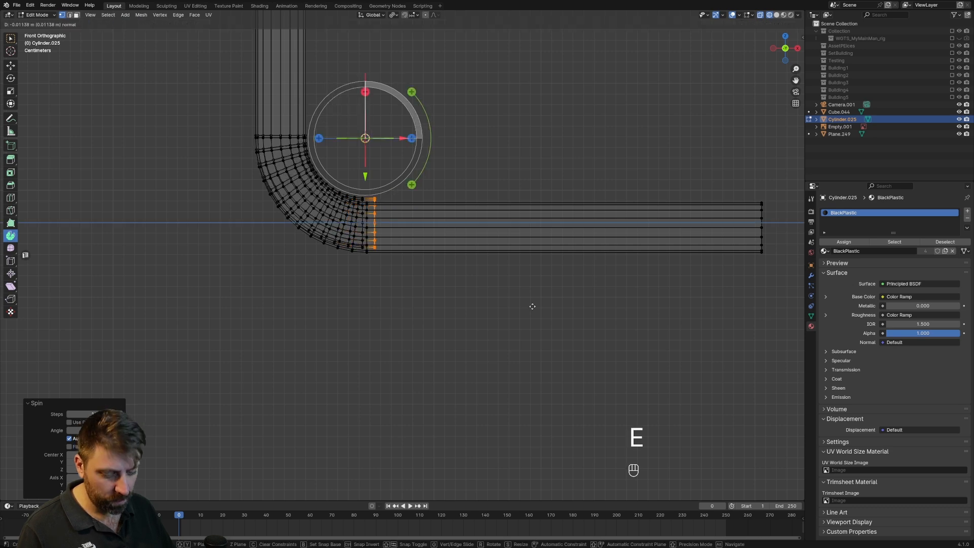
left_click(769, 253)
Return to Object Mode in solid shading and shade the pipe object smooth by angle.
scroll(508, 249, "down", 5)
key("z")
left_click(548, 249)
scroll(474, 254, "down", 4)
key("Tab")
middle_click_drag(473, 253, 455, 205)
mouse_move(455, 205)
middle_mouse_down("shift")
mouse_move(459, 391)
mouse_move(480, 265)
middle_mouse_up("shift")
scroll(479, 263, "down", 3)
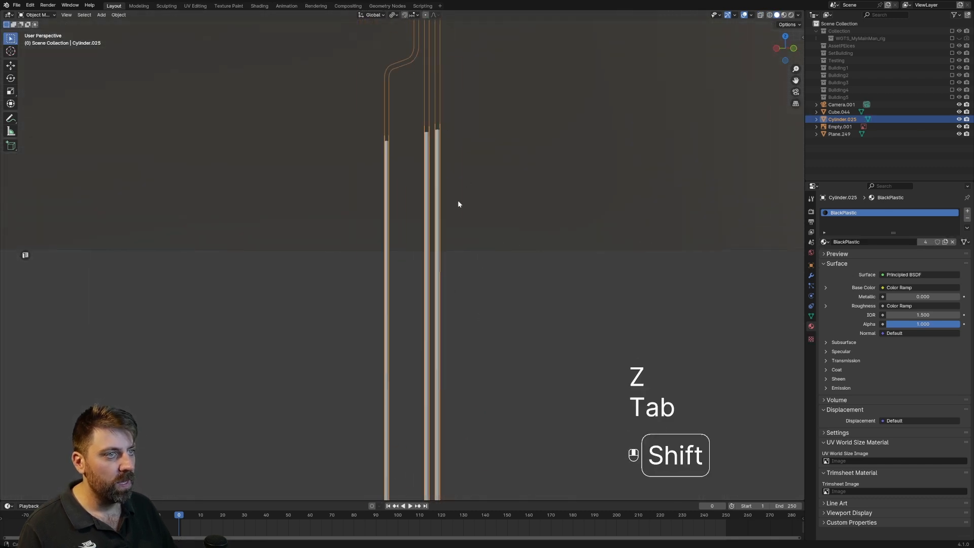
middle_click_drag(458, 201, 477, 271, "shift")
middle_click_drag(477, 272, 490, 283)
middle_click_drag(500, 134, 511, 229, "shift")
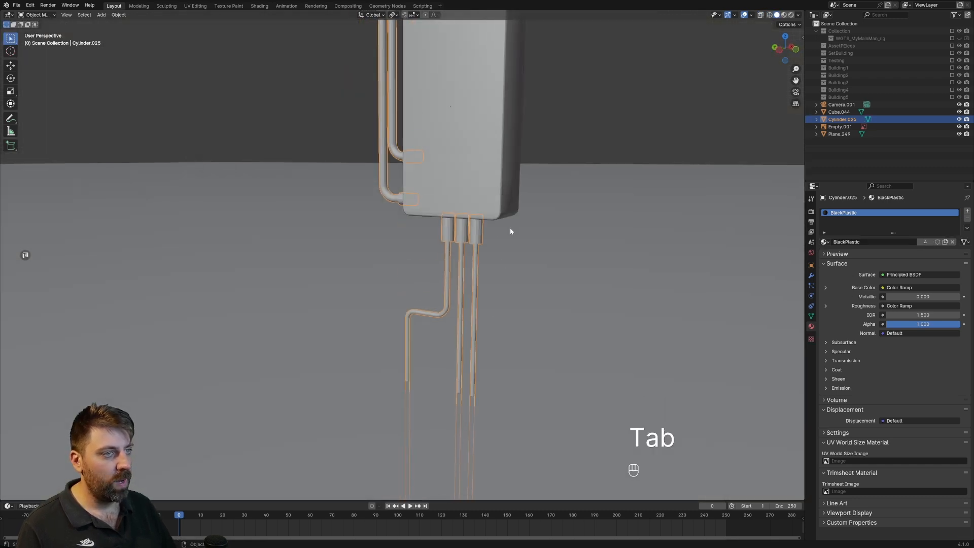
right_click(459, 235)
left_click(458, 242)
Examine the cabinet and its pipes against the reference image in rendered shading, in perspective and right view.
middle_click_drag(497, 250, 423, 230)
left_click(791, 15)
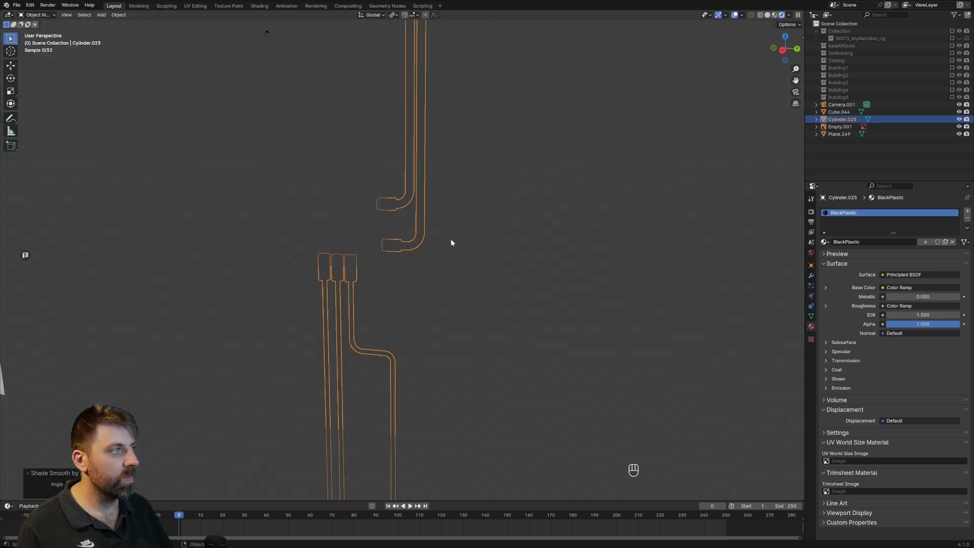
scroll(450, 238, "down", 4)
left_click(500, 148)
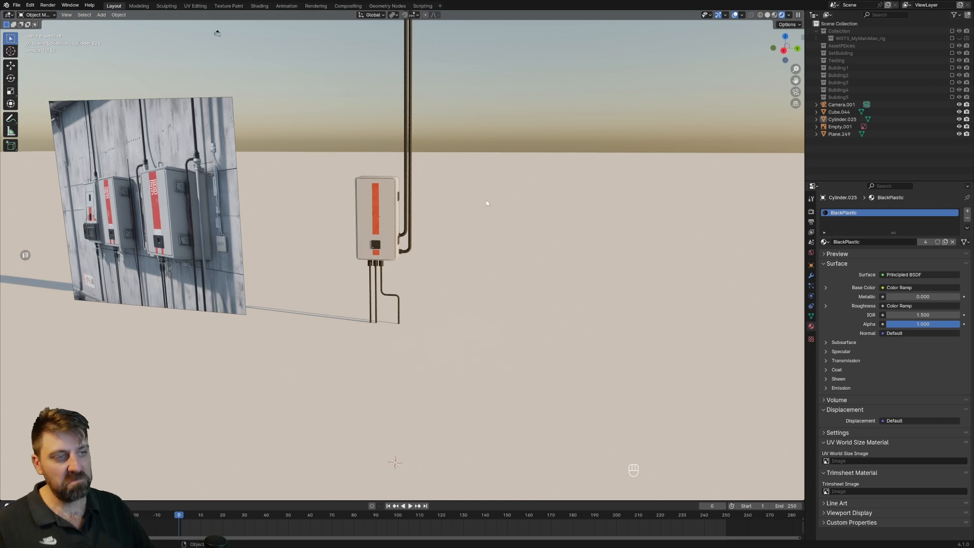
middle_click_drag(472, 206, 473, 195)
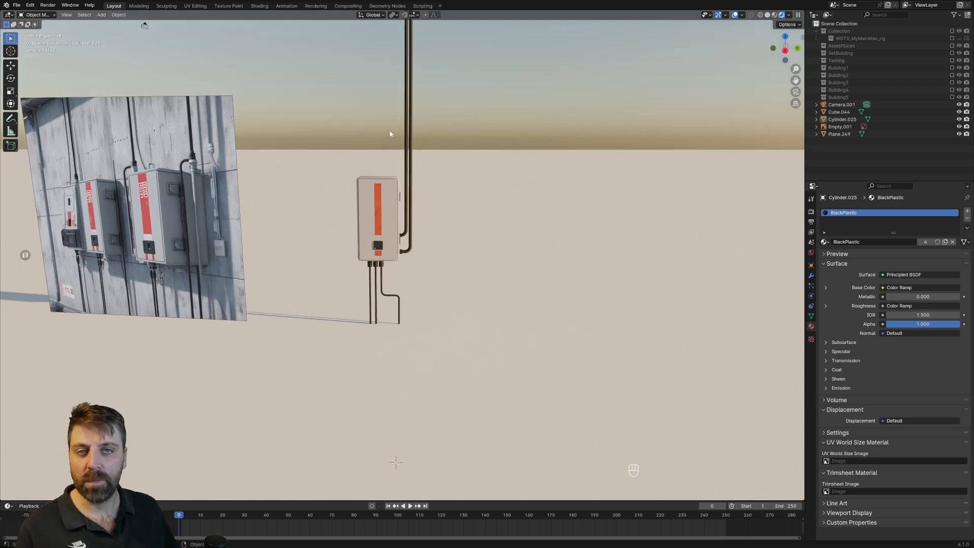
key("KP_3")
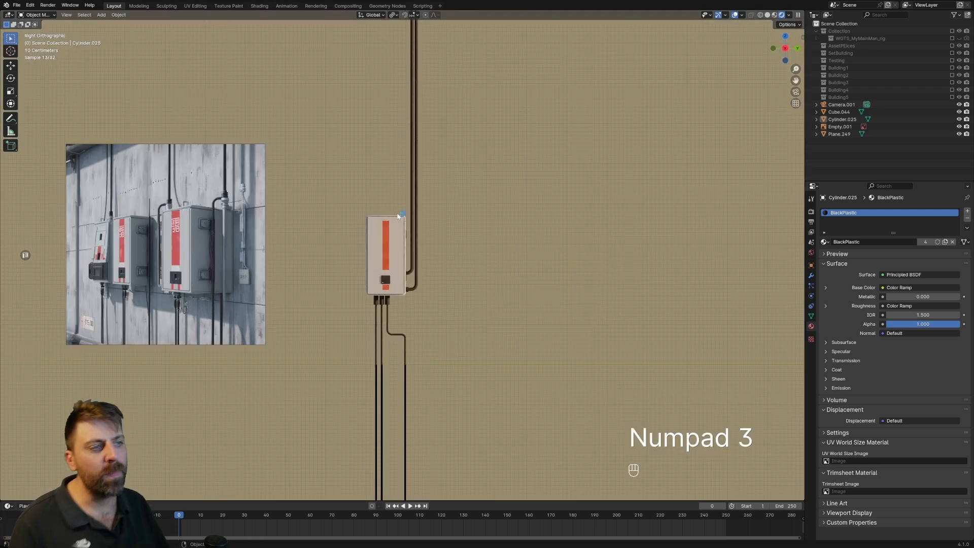
middle_click_drag(414, 192, 403, 217, "shift")
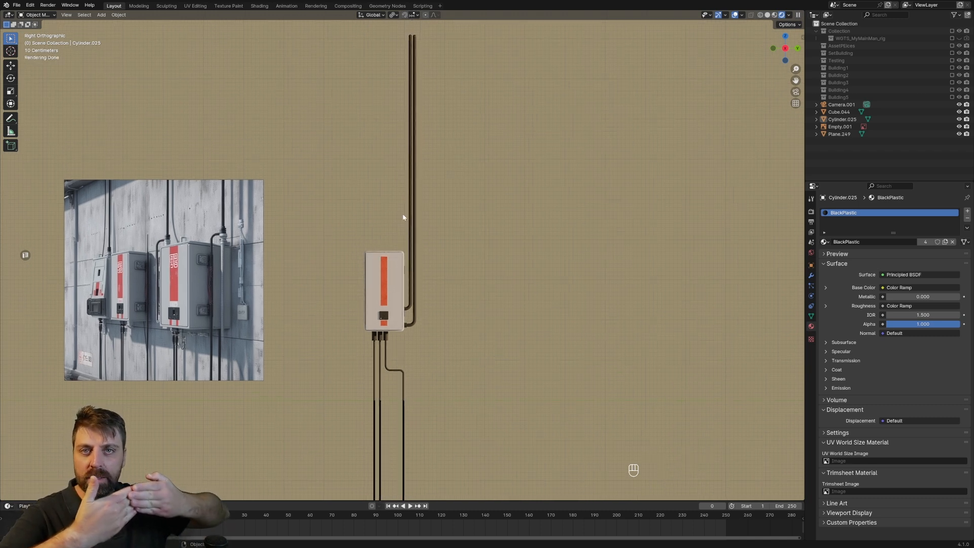
middle_click_drag(404, 217, 400, 287)
left_click(412, 304)
key("shift+a")
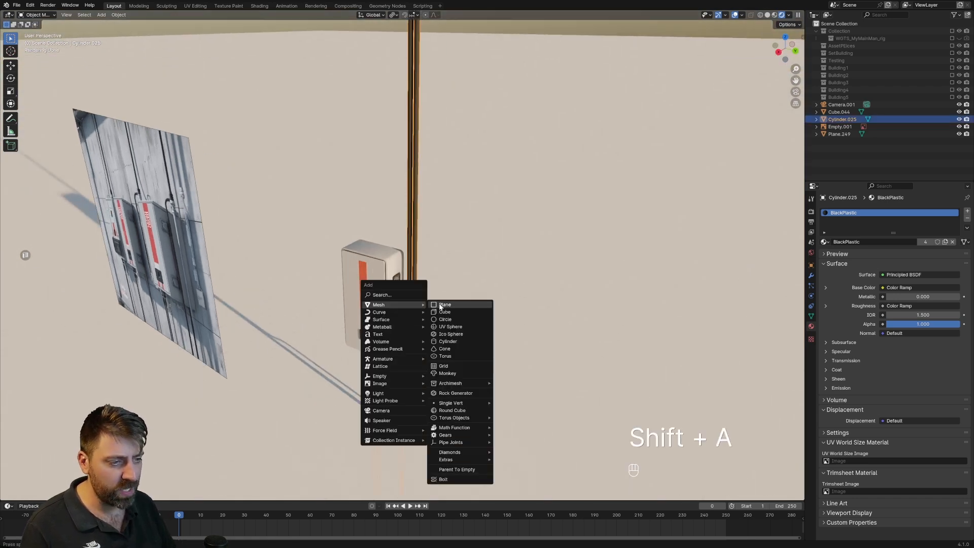
left_click(441, 304)
key("z")
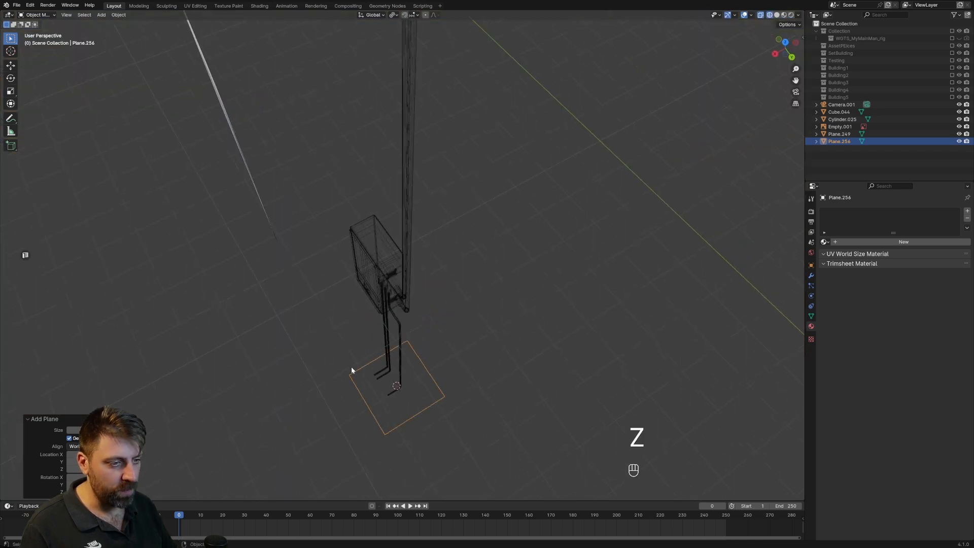
key("Delete")
Select the pipe object in solid shading and snap the 3D cursor to it.
key("z")
left_click(406, 294)
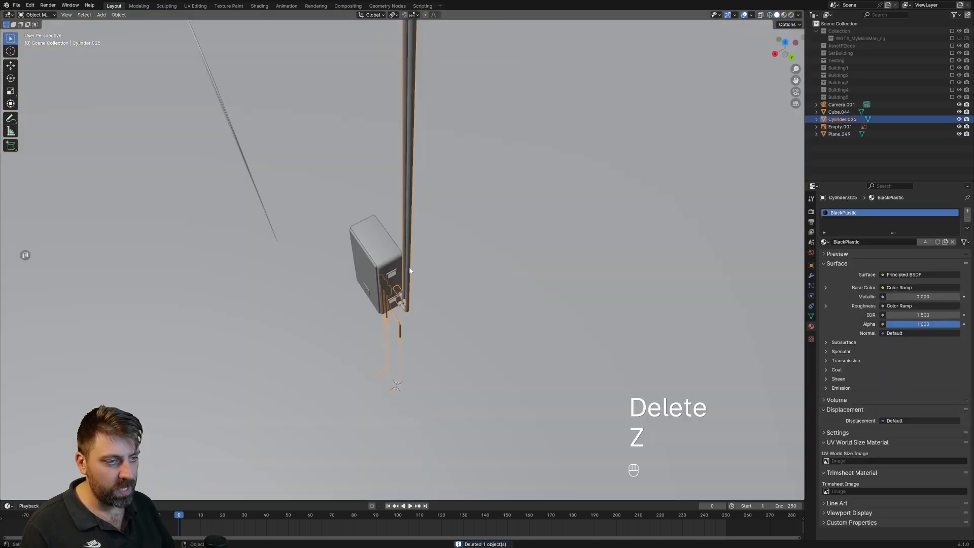
key("Tab")
key("Tab")
right_click(410, 272)
key("shift+s")
left_click(415, 296)
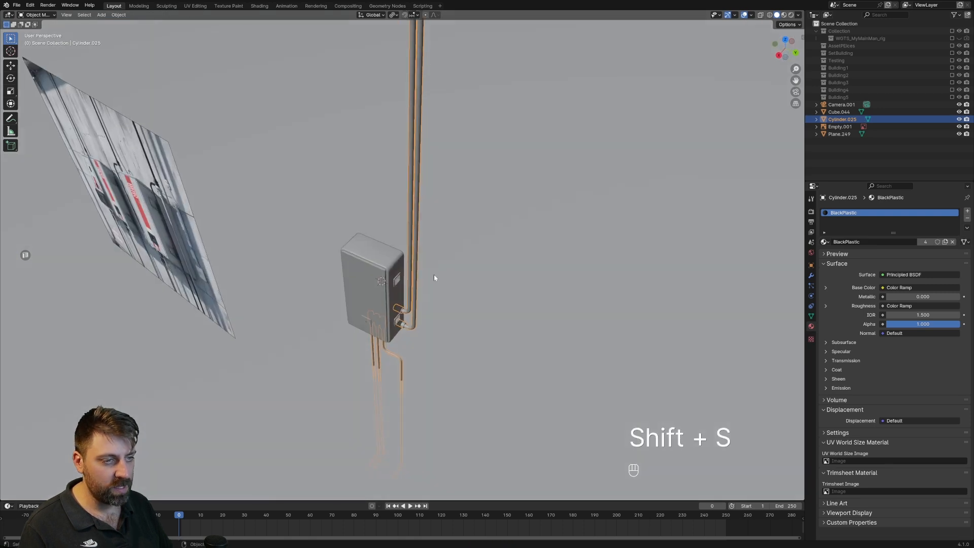
Add a cube at the 3D cursor, scale its mesh down, and move it up along Z to just above the cabinet.
key("shift+a")
mouse_move(434, 275)
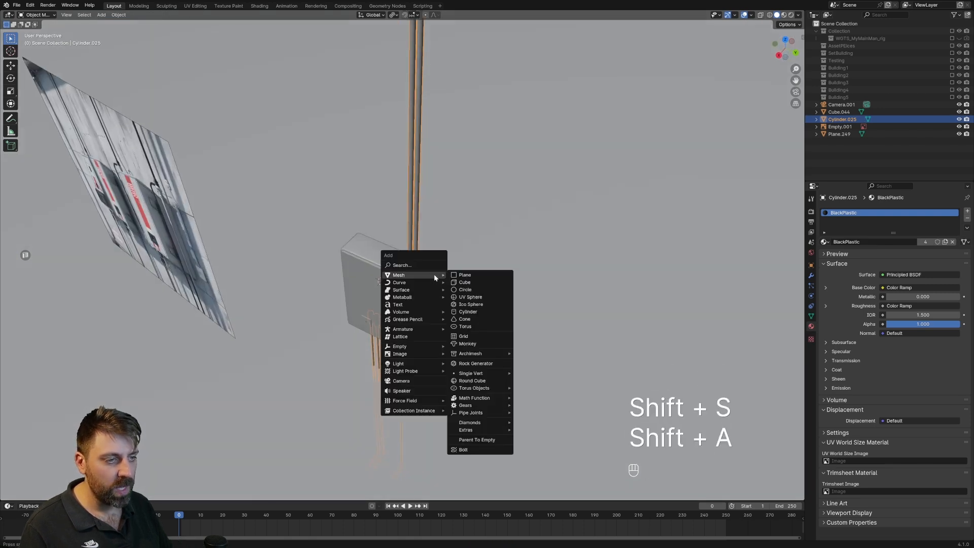
left_click(464, 283)
key("Tab")
key("s")
left_click(416, 294)
key("g")
key("z")
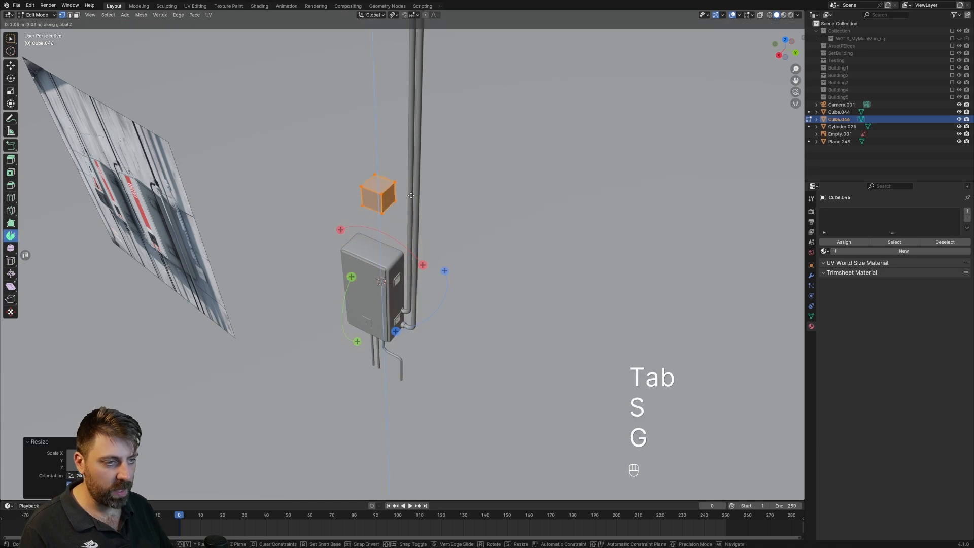
left_click(405, 248)
In right view, move the cube along Y onto the two upright pipes and flatten it along Z into a strip.
key("KP_3")
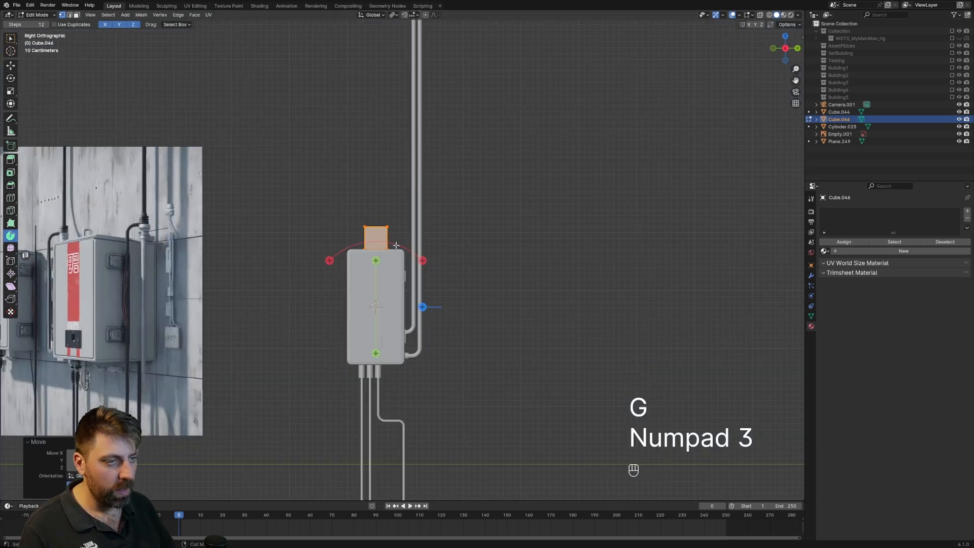
key("g")
key("y")
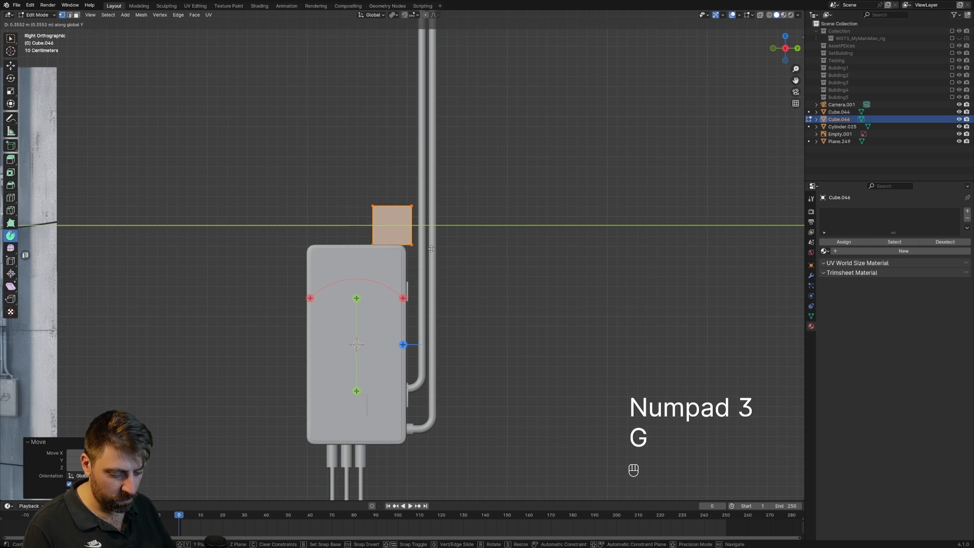
left_click(461, 250)
key("s")
key("z")
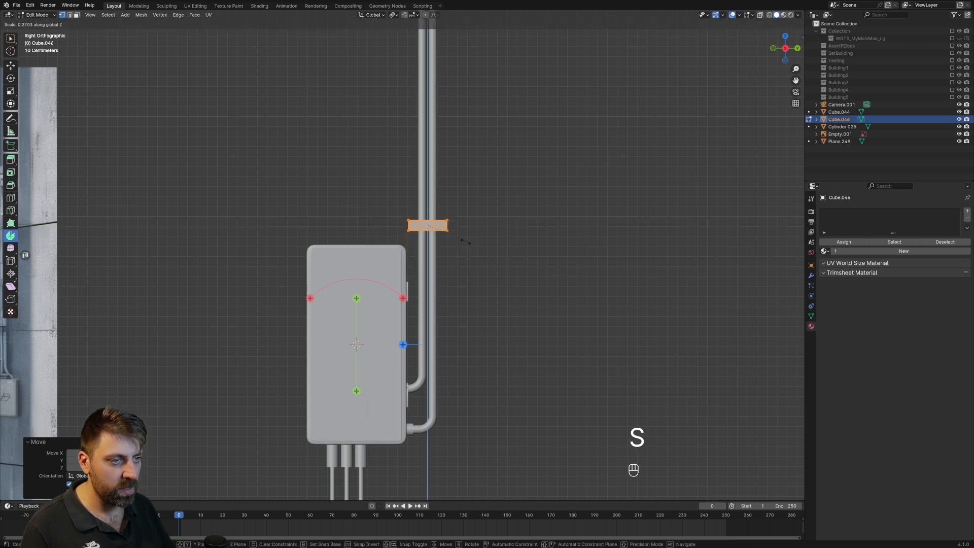
left_click(447, 232)
Thin the strip along X and, in top view, shift it to sit behind the upright pipes.
middle_click_drag(583, 202, 518, 233)
key("s")
key("x")
left_click(415, 242)
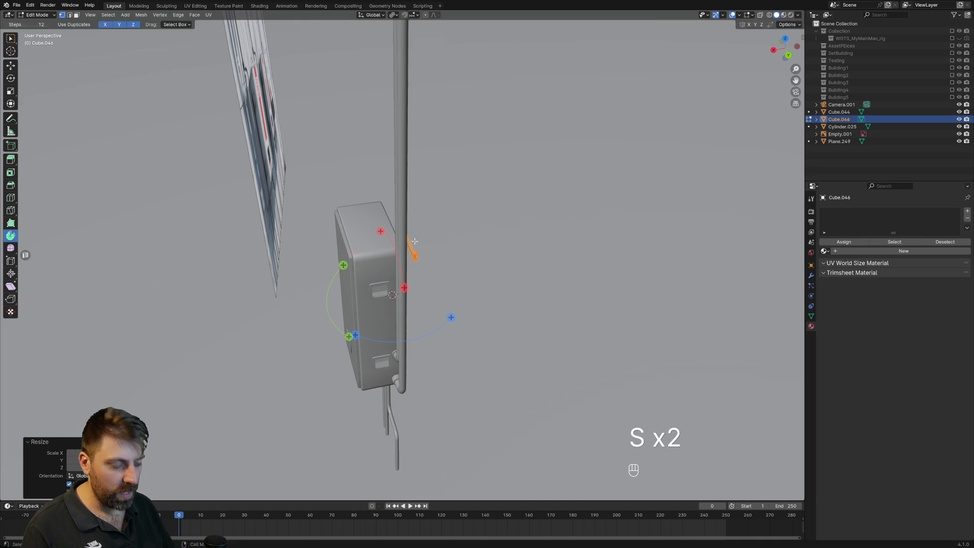
key("KP_7")
key("g")
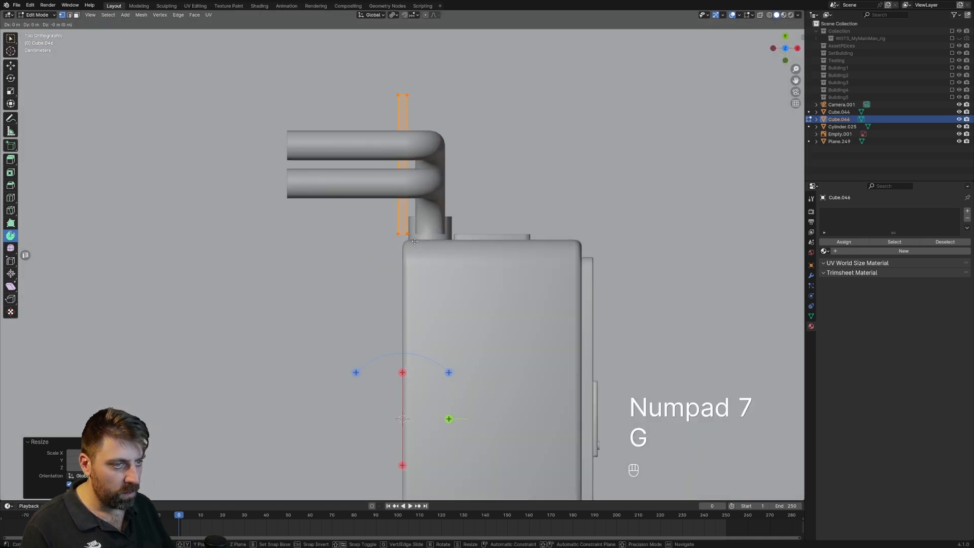
left_click(444, 244, "shift")
Duplicate the strip's pipe-facing face and place the copy in front of the two upright pipes.
middle_click_drag(443, 244, 448, 216)
key("3")
left_click(452, 208)
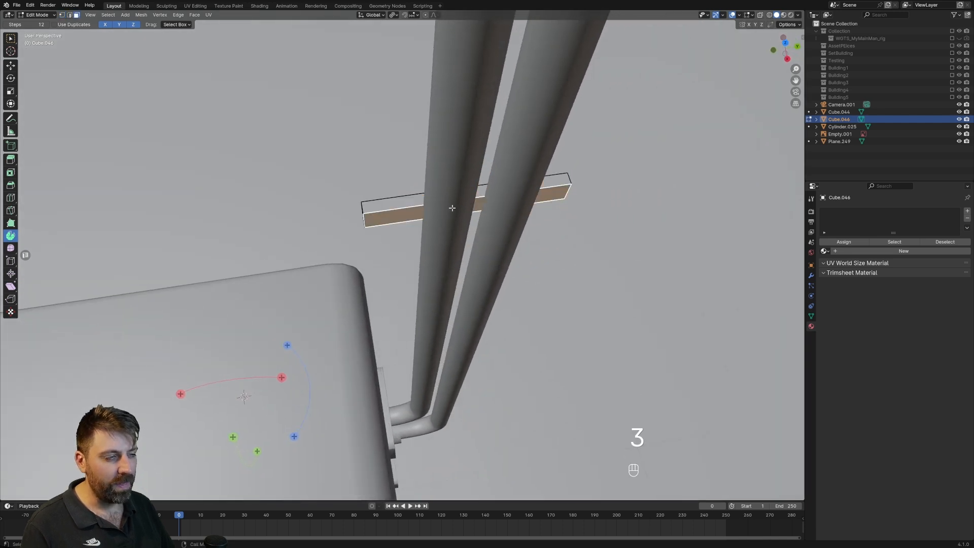
middle_click_drag(457, 213, 417, 224)
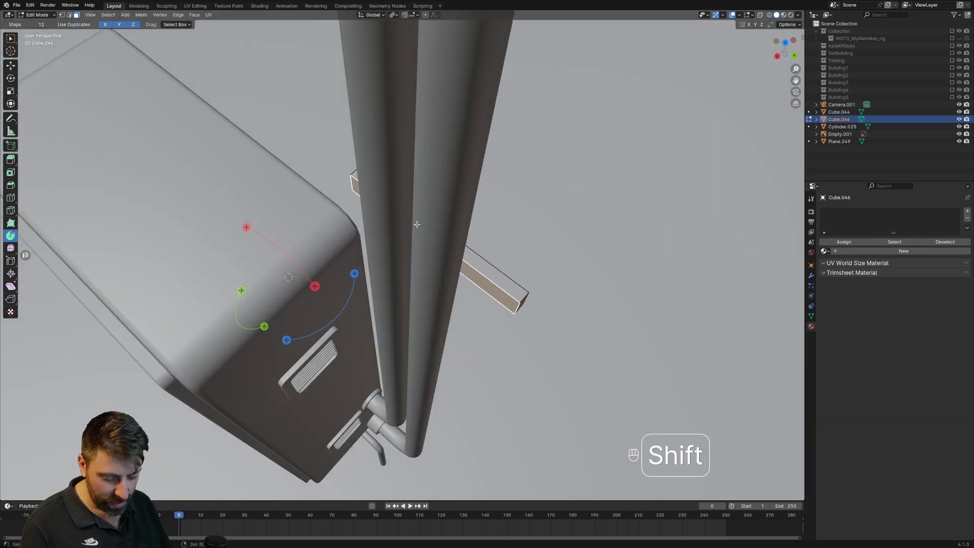
key("shift+d")
left_click(369, 274)
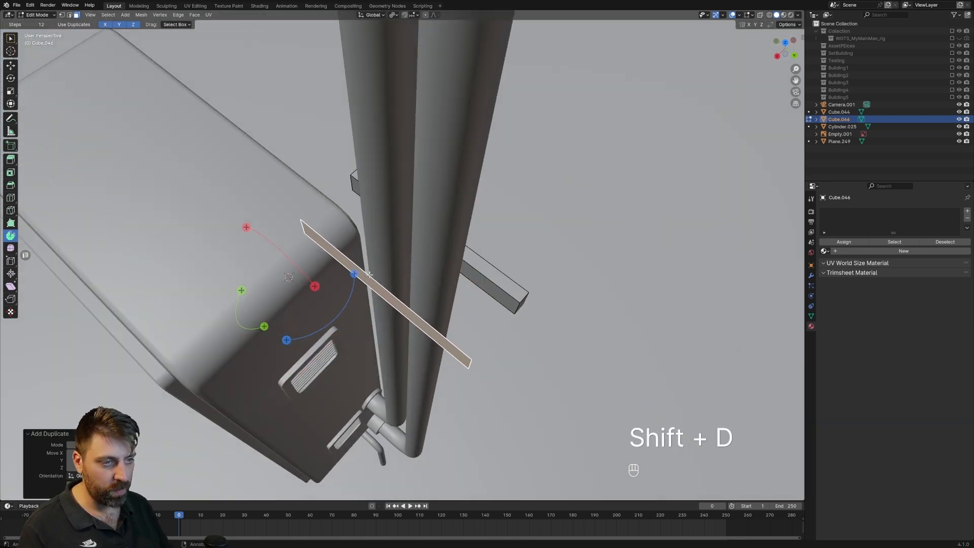
middle_click_drag(369, 275, 477, 189)
key("KP_3")
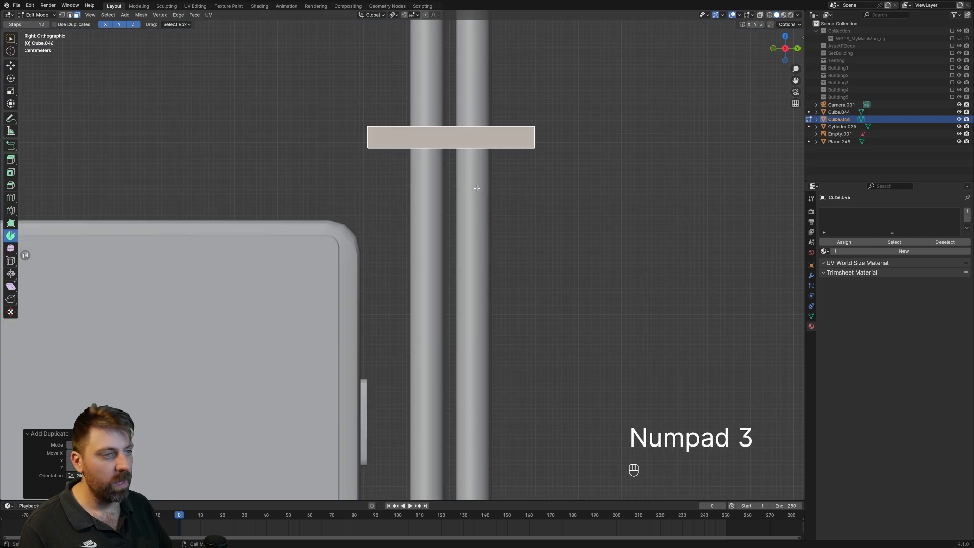
Add three vertical loop cuts to the duplicated face: one centred between the pipes and one just outside each pipe.
scroll(457, 229, "up", 3)
key("ctrl+r")
left_click(447, 188)
right_click(447, 189)
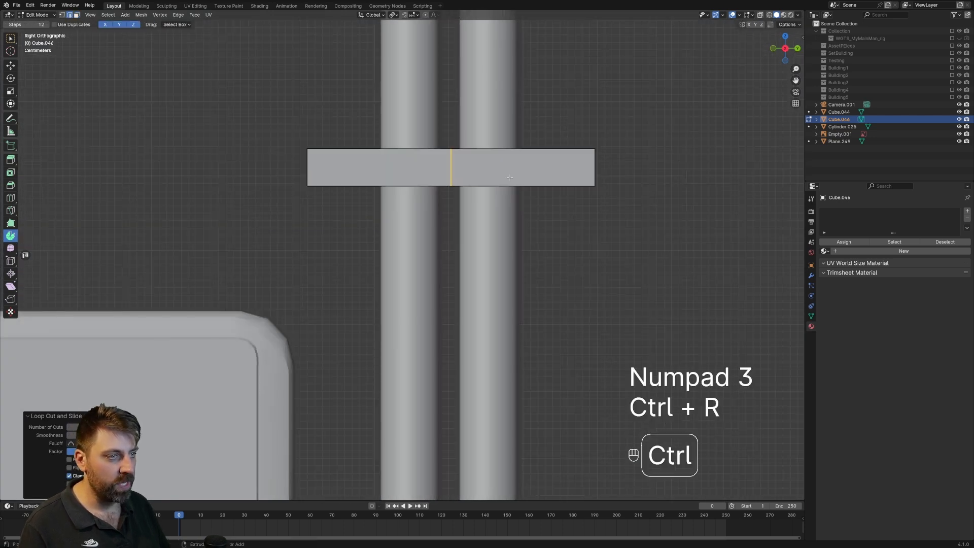
key("ctrl+r")
left_click(534, 176)
left_click(542, 177)
key("ctrl+r")
left_click(355, 186)
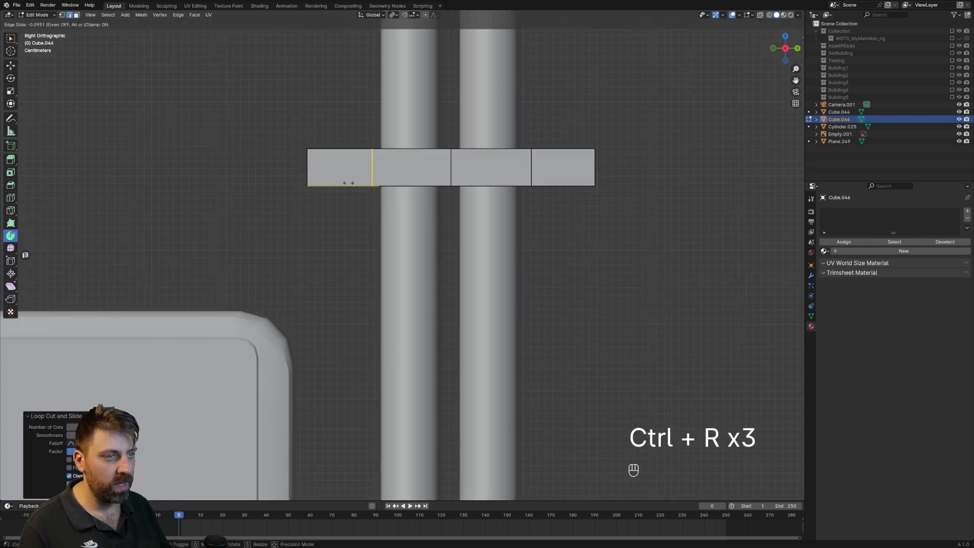
left_click(368, 186)
Delete the two outermost faces of the duplicated strip face.
key("3")
left_click(338, 177)
left_click(559, 166, "shift")
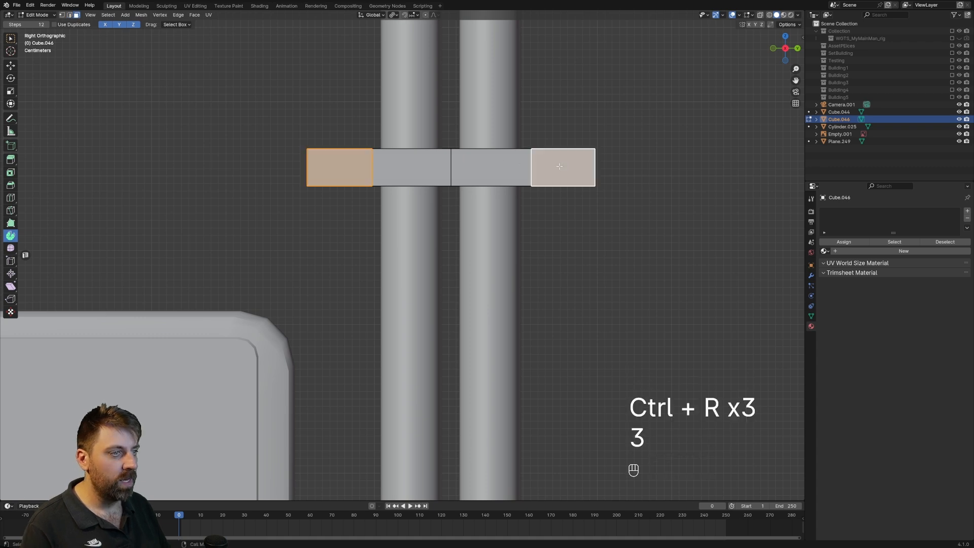
key("Delete")
left_click(559, 166)
Inset the two remaining faces individually and delete the surrounding border edges to leave two separate plates.
left_click(492, 167)
left_click(408, 170, "shift")
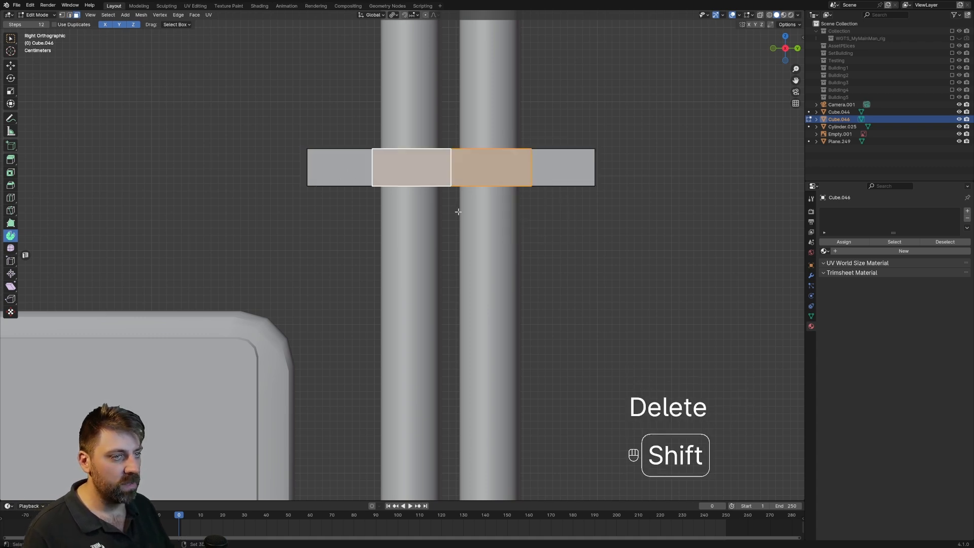
scroll(692, 345, "up", 1)
key("i")
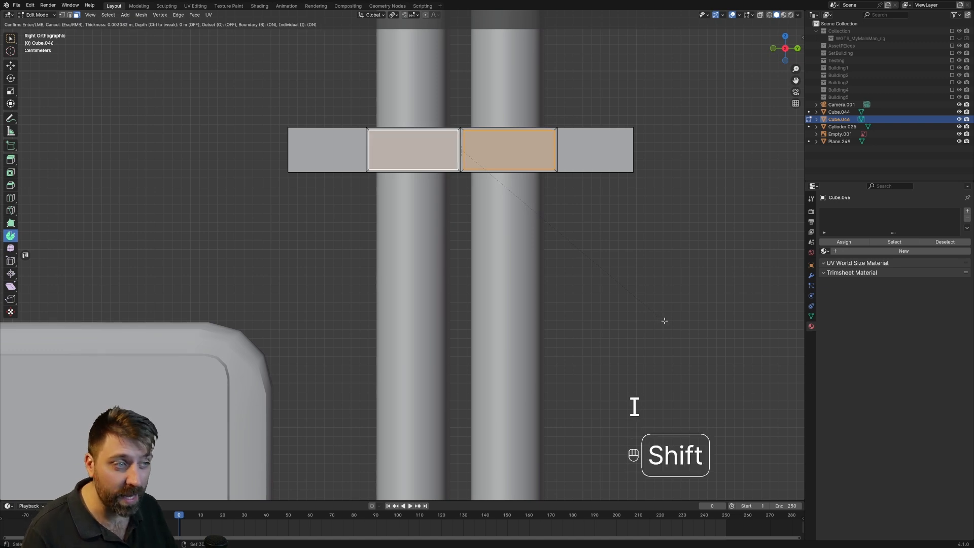
left_click(607, 247)
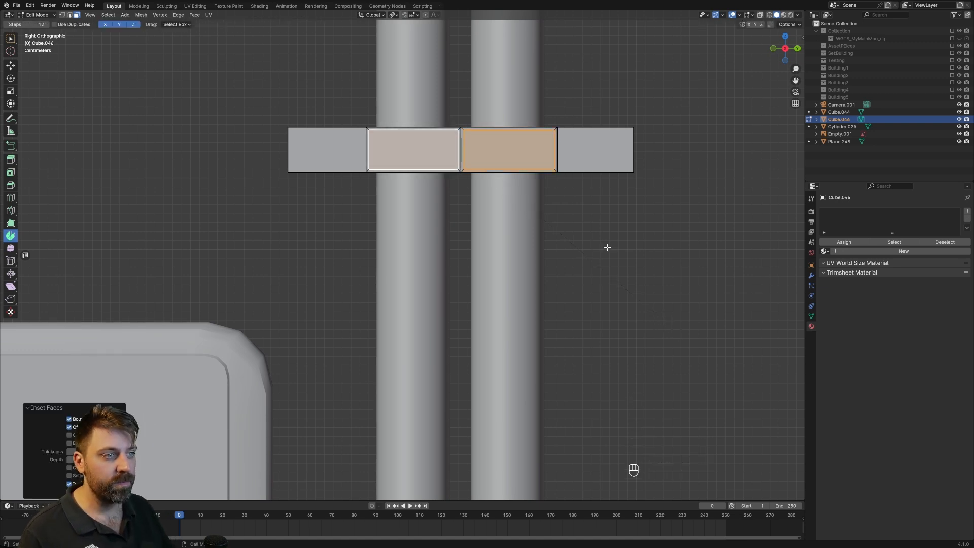
key("2")
left_click(434, 128, "alt")
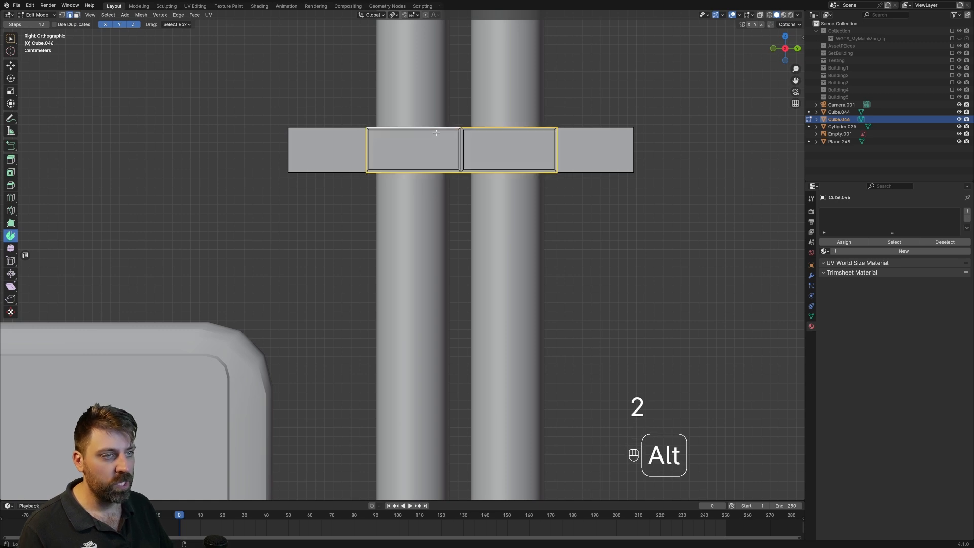
key("Delete")
left_click(504, 161)
Move both plates along X to the pipes and extrude them back toward the strip as pipe clamps.
middle_click_drag(504, 161, 305, 247)
key("3")
left_click(305, 247)
left_click(376, 249, "shift")
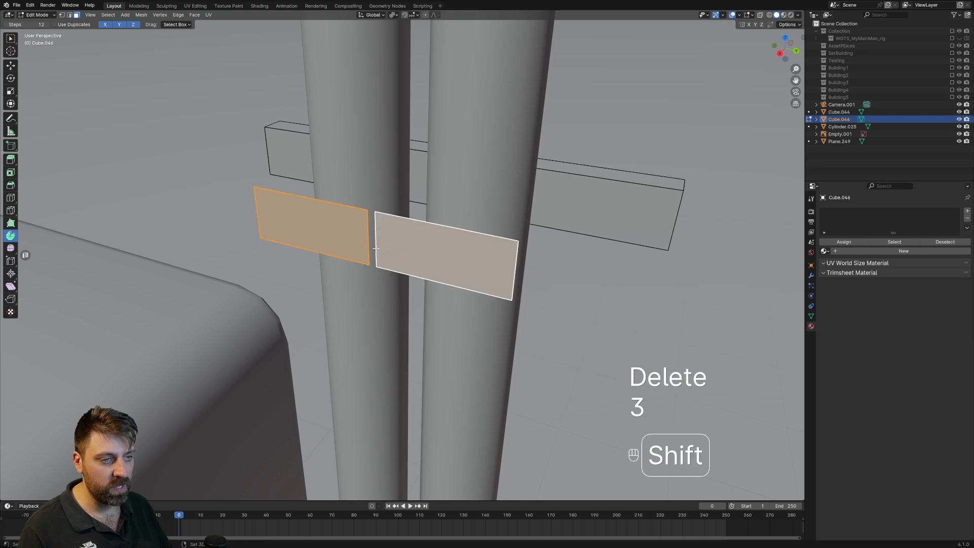
key("ctrl+l")
key("g")
key("y")
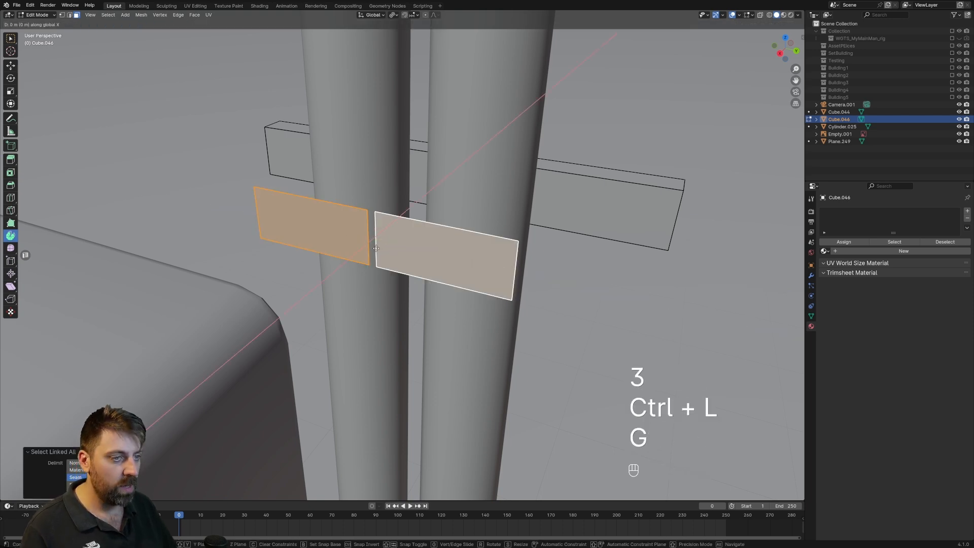
left_click(430, 215)
key("e")
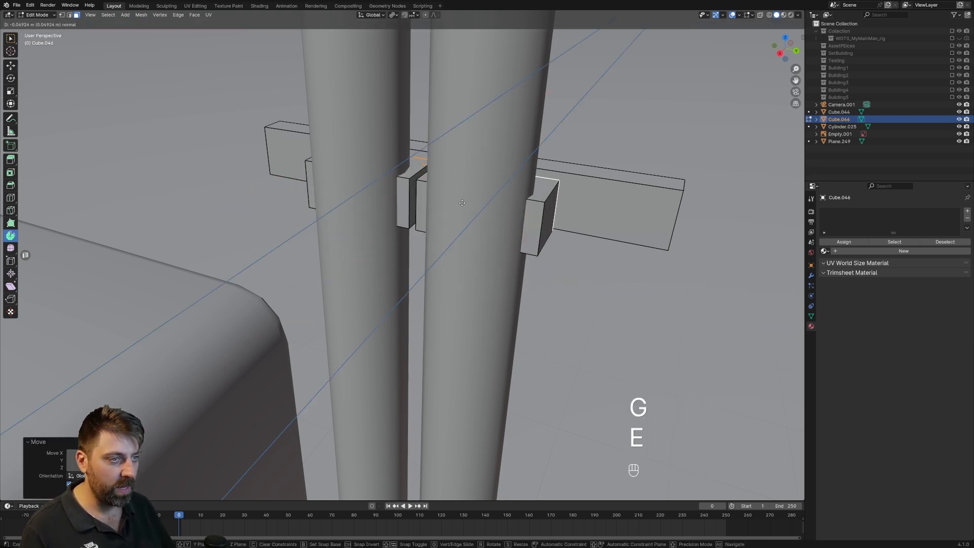
left_click(474, 200)
Inspect the bracket and its clamps around the pipes from several angles in Object and Edit Mode.
scroll(474, 201, "down", 6)
key("Tab")
middle_click_drag(432, 261, 443, 242)
scroll(444, 242, "up", 4)
key("Tab")
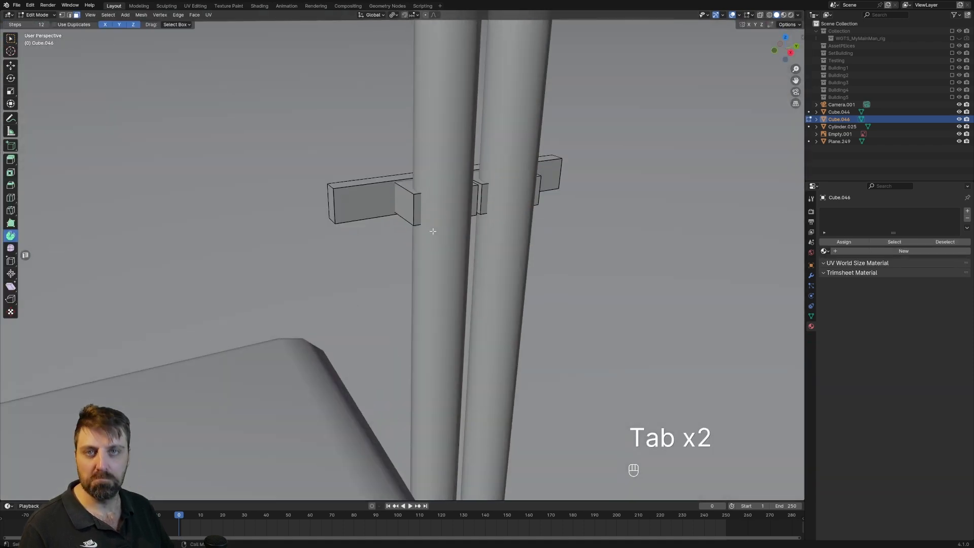
scroll(433, 231, "down", 5)
key("Tab")
middle_click_drag(434, 237, 435, 250)
key("Tab")
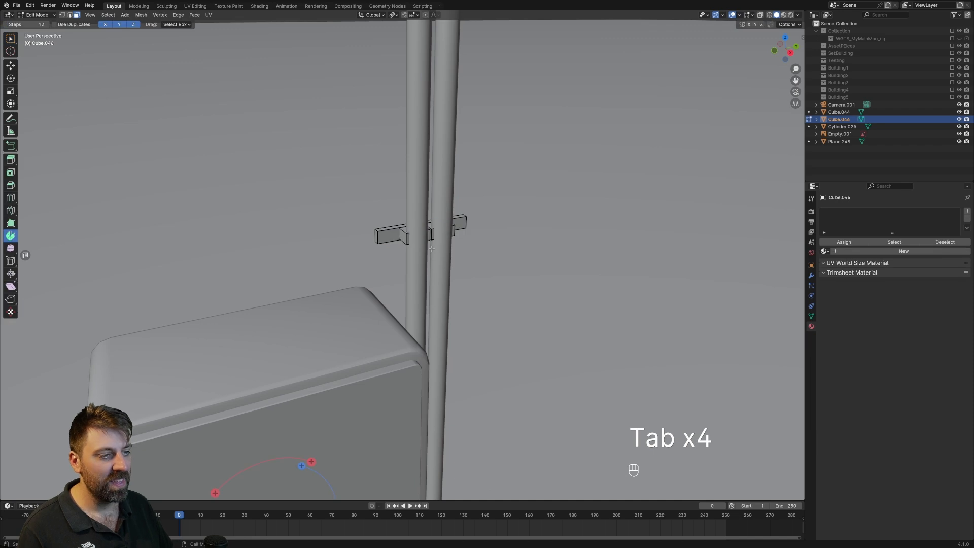
Duplicate the whole bracket mesh, place the copy near the top of the upright pipes, and return to Object Mode.
key("a")
key("KP_3")
scroll(432, 248, "down", 6)
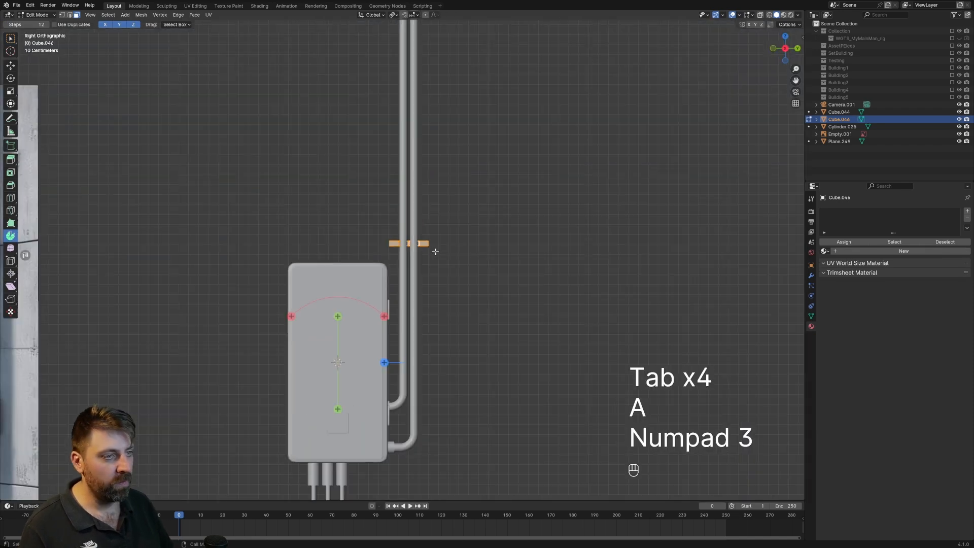
middle_click_drag(433, 285, 433, 325, "shift")
key("shift+d")
left_click(438, 136)
key("Tab")
Add a material to the bracket object and replace it with the existing WhitePaint material.
middle_click_drag(427, 170, 774, 293)
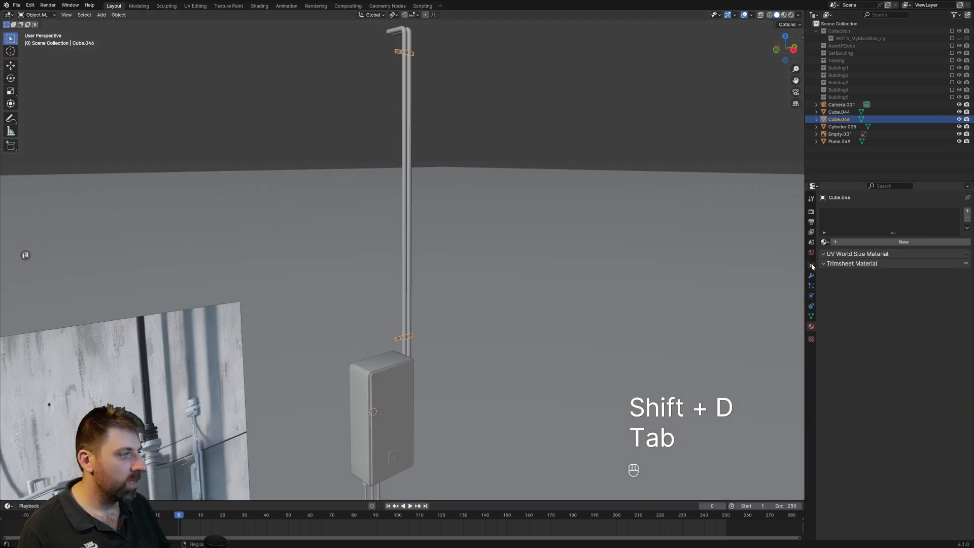
left_click(825, 241)
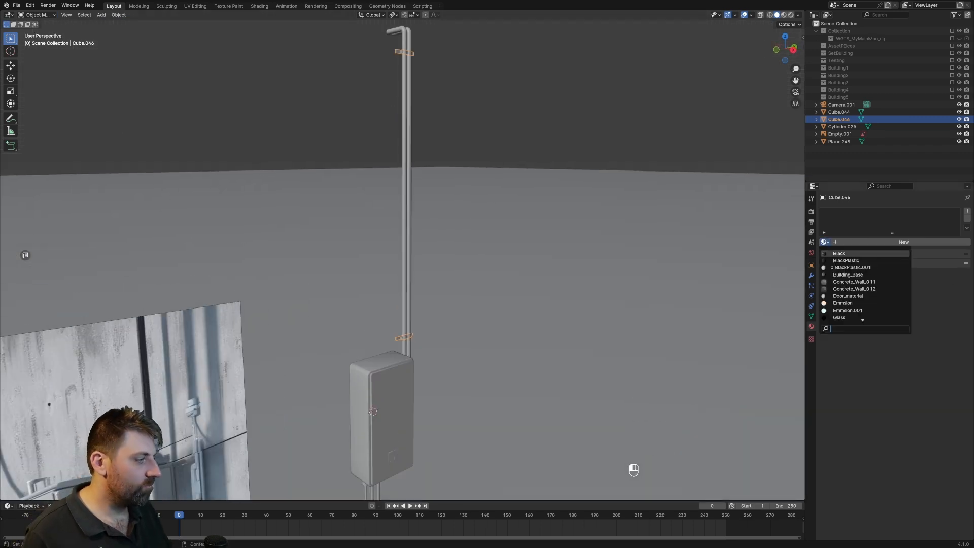
left_click(841, 227)
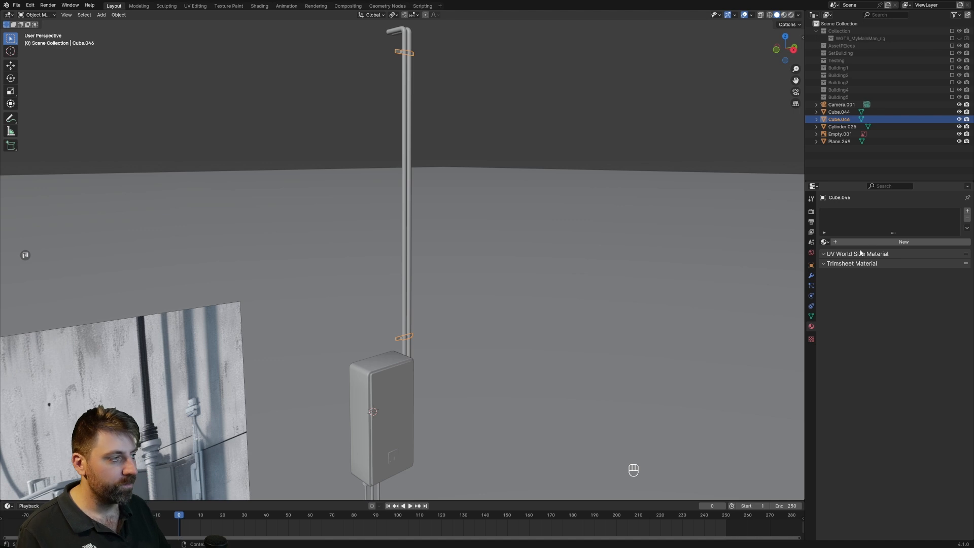
left_click(856, 242)
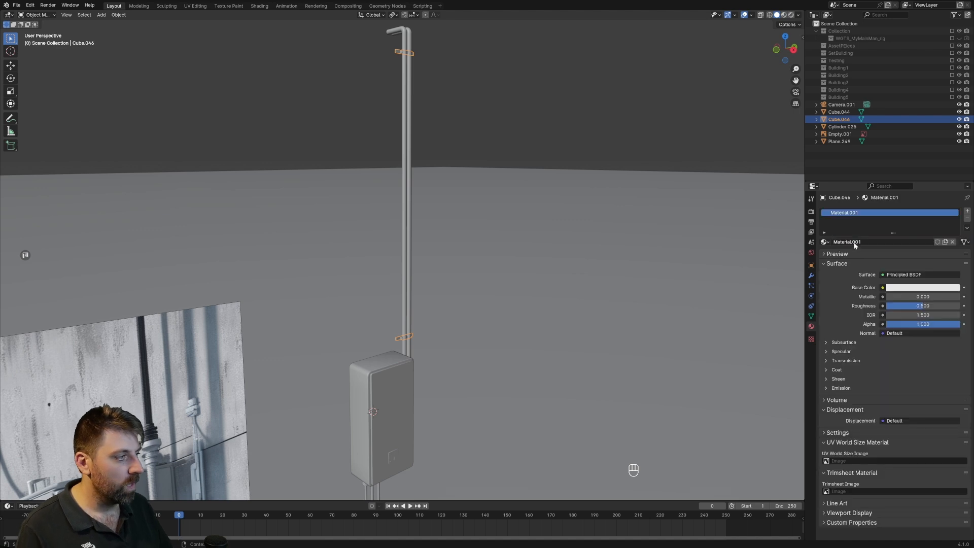
left_click(825, 243)
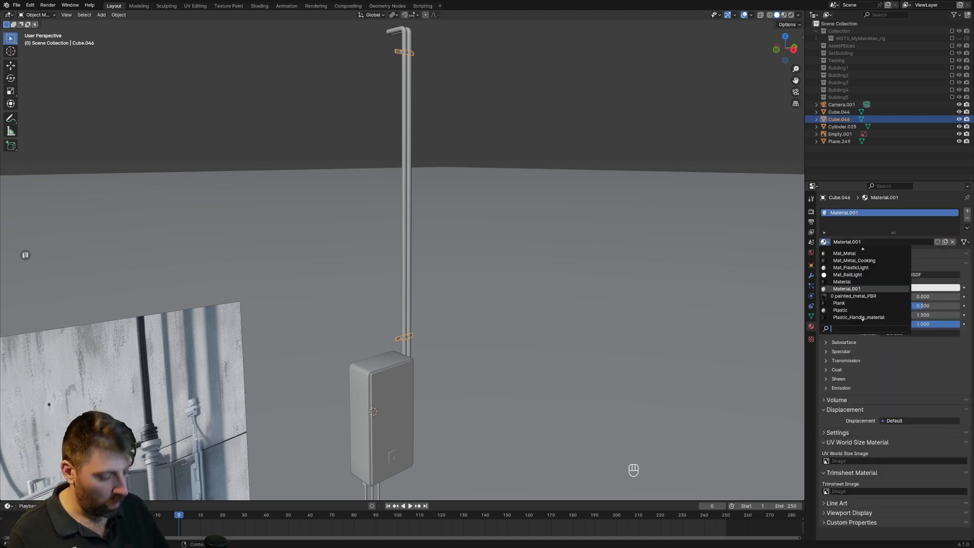
type("white")
key("Return")
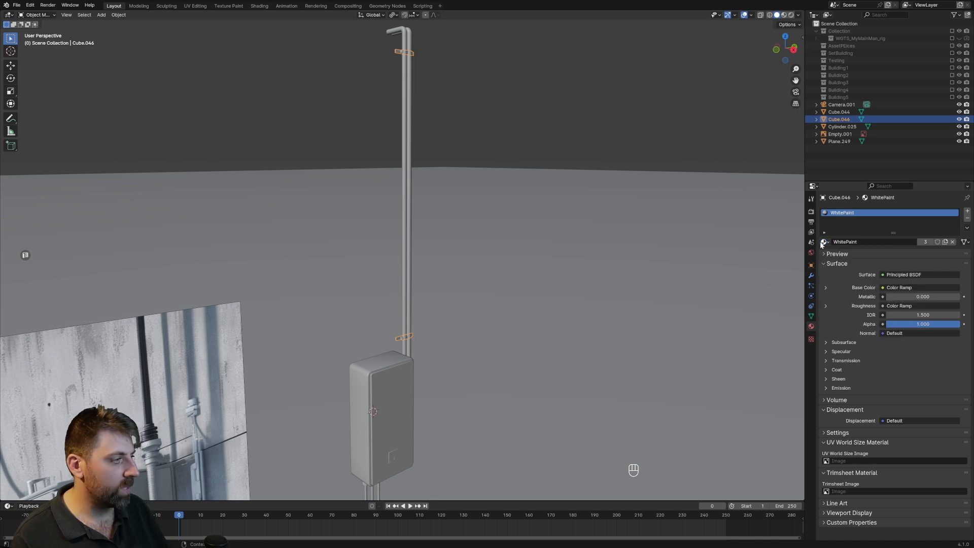
Switch to rendered shading, check the brackets and pipes against the reference image, and save the file.
middle_click_drag(461, 190, 418, 201)
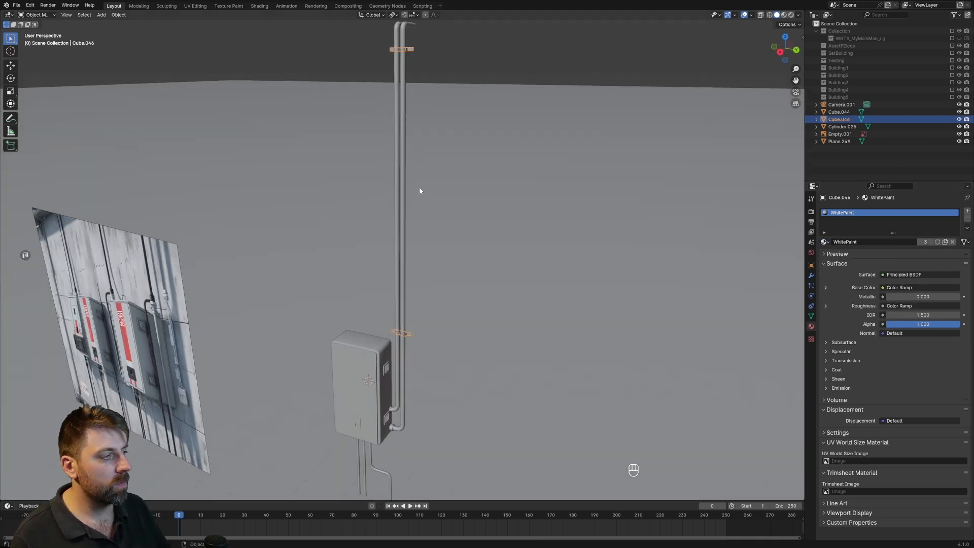
left_click(791, 15)
scroll(505, 214, "down", 3)
middle_click_drag(506, 215, 533, 170)
left_click(548, 68)
middle_click_drag(451, 159, 465, 157)
scroll(443, 236, "up", 2)
middle_click_drag(417, 236, 406, 172)
scroll(391, 193, "down", 2)
key("ctrl+s")
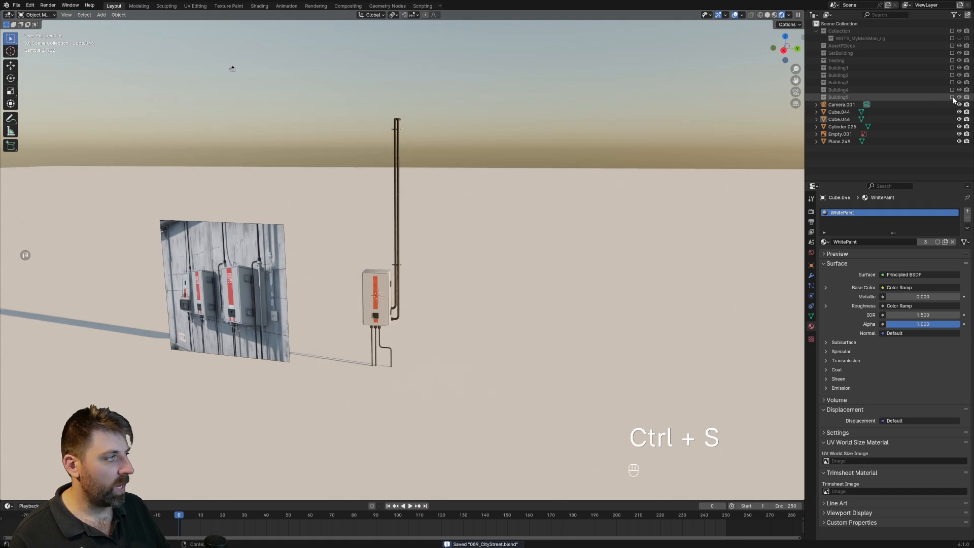
Enable the Building5 collection and examine the cabinet and pipes mounted on the building wall.
left_click(953, 97)
scroll(583, 211, "up", 2)
middle_click_drag(583, 211, 557, 202)
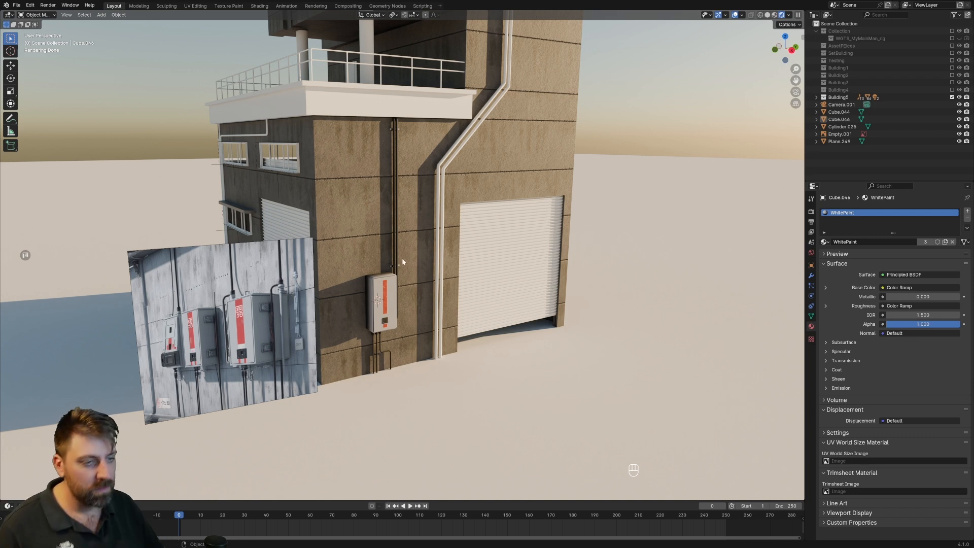
scroll(400, 339, "up", 10)
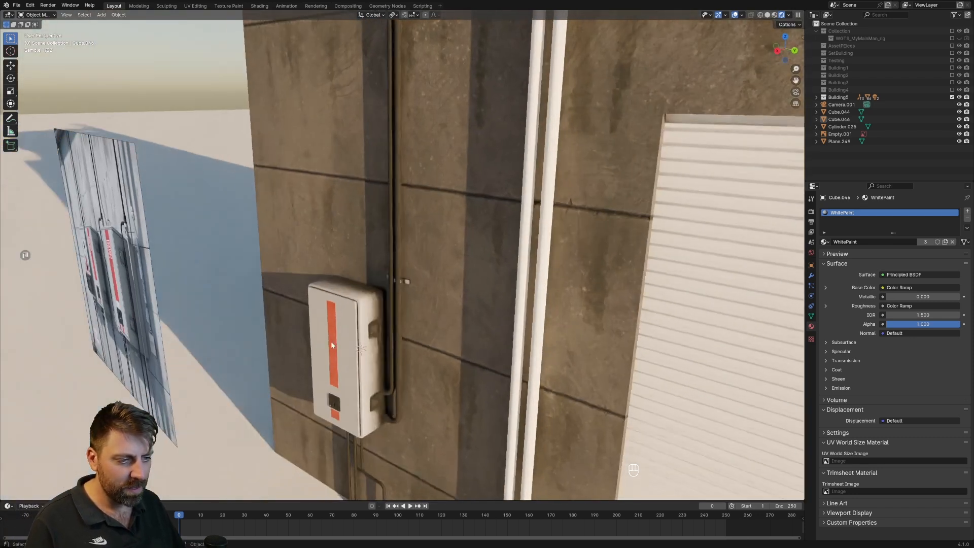
scroll(331, 345, "up", 5)
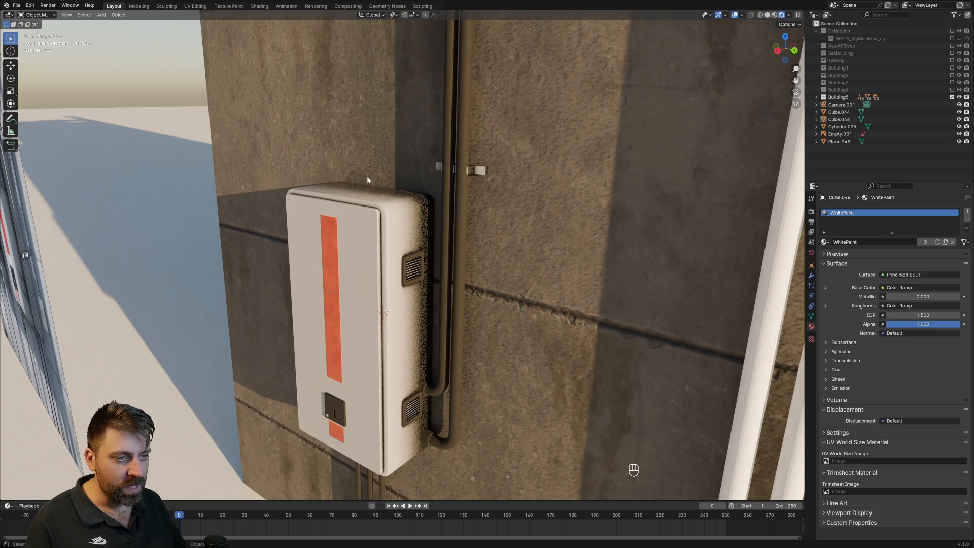
In the Shading workspace, lower the dark stop of the cabinet's WhitePaint ambient occlusion color ramp and set its light stop to 0.514.
left_click(410, 327)
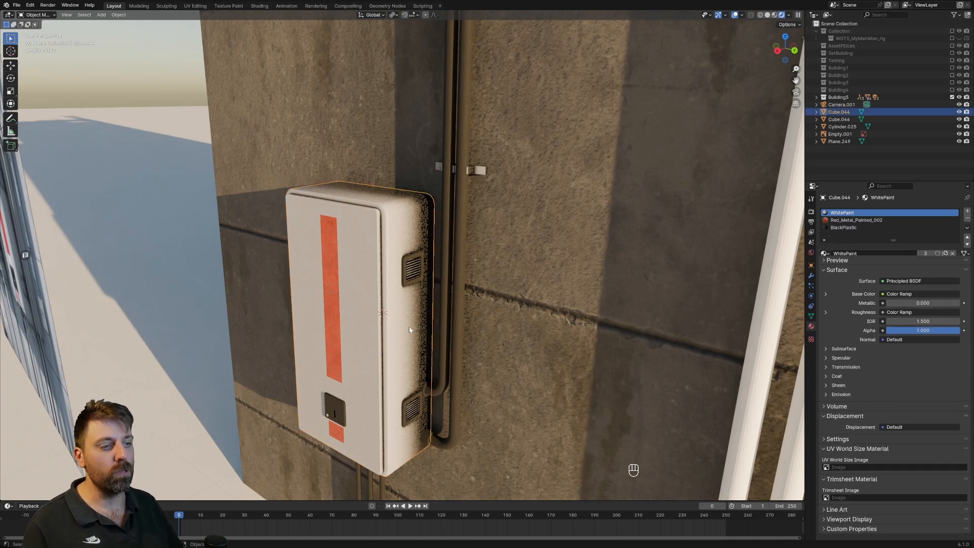
left_click(260, 6)
mouse_move(432, 172)
middle_mouse_down()
mouse_move(364, 187)
mouse_move(433, 187)
middle_mouse_up()
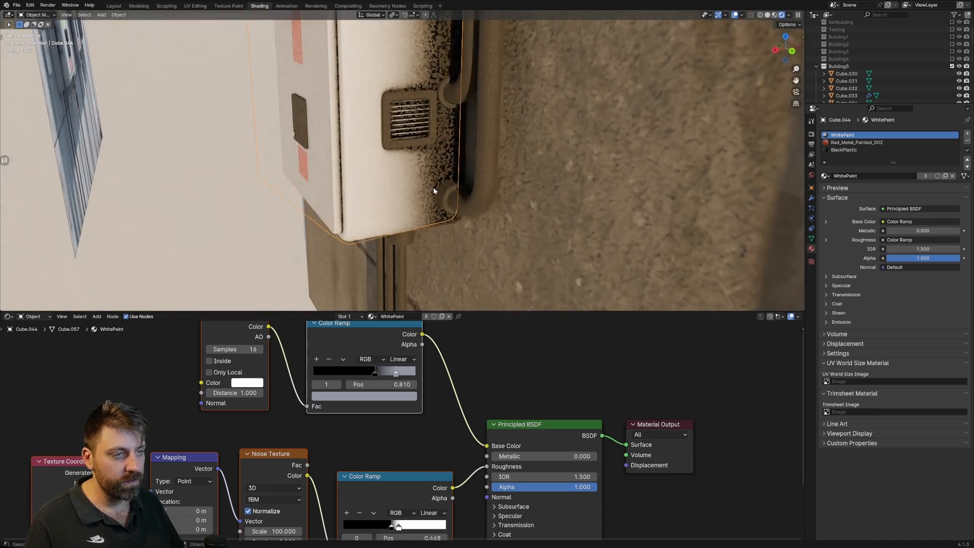
middle_click_drag(489, 410, 498, 443)
mouse_move(381, 405)
left_mouse_down()
mouse_move(354, 405)
mouse_move(375, 405)
left_mouse_up()
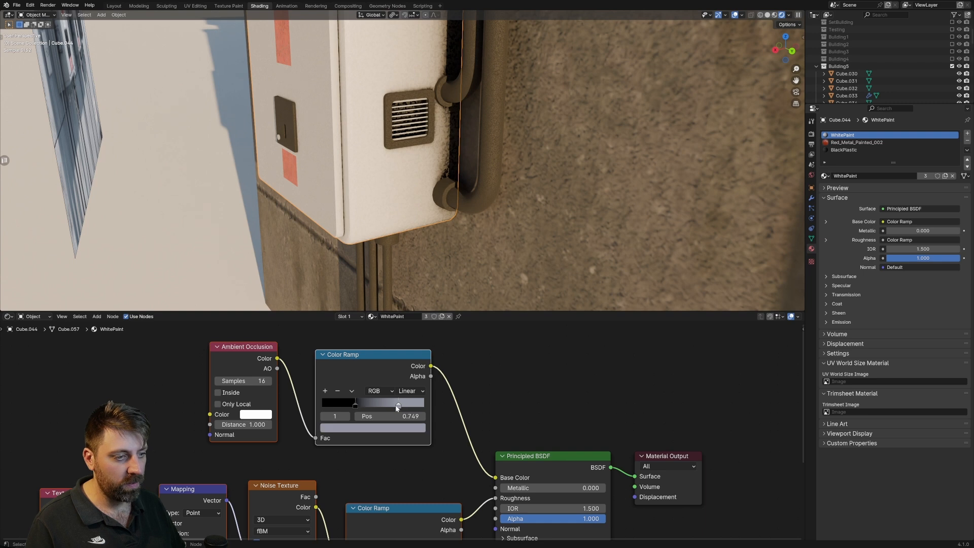
Select the concrete wall and view the adjusted cabinet paint from the front beside the reference image.
scroll(415, 247, "down", 4)
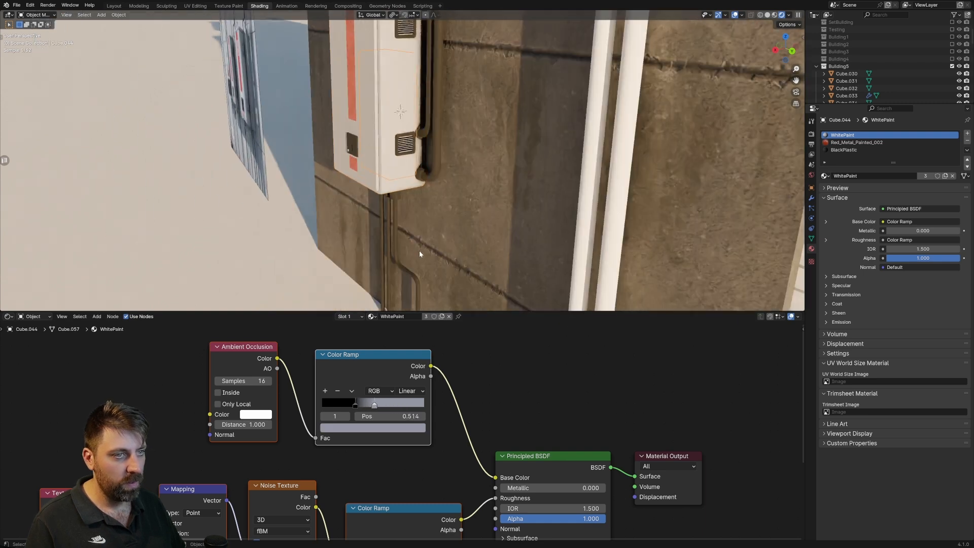
left_click(433, 237)
middle_click_drag(496, 236, 487, 189)
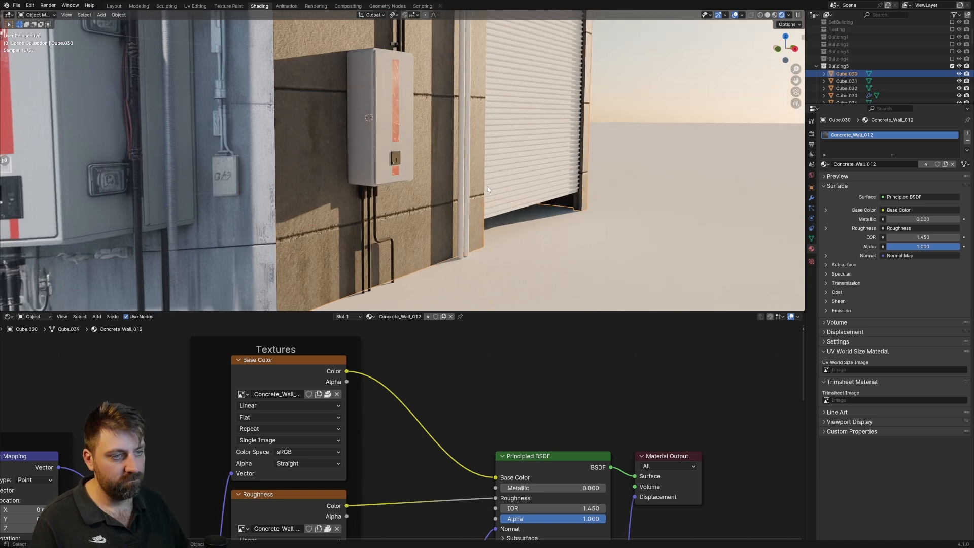